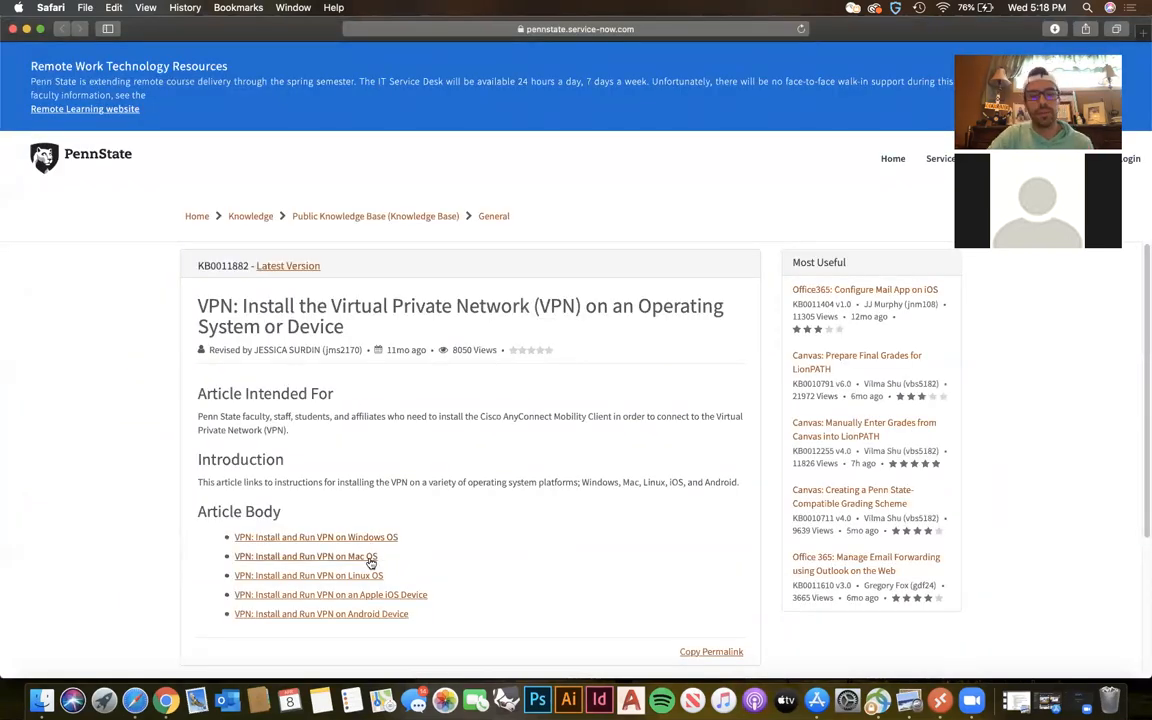
Open the article on installing and running VPN on Mac OS and follow its link to downloads.its.psu.edu.
click(361, 557)
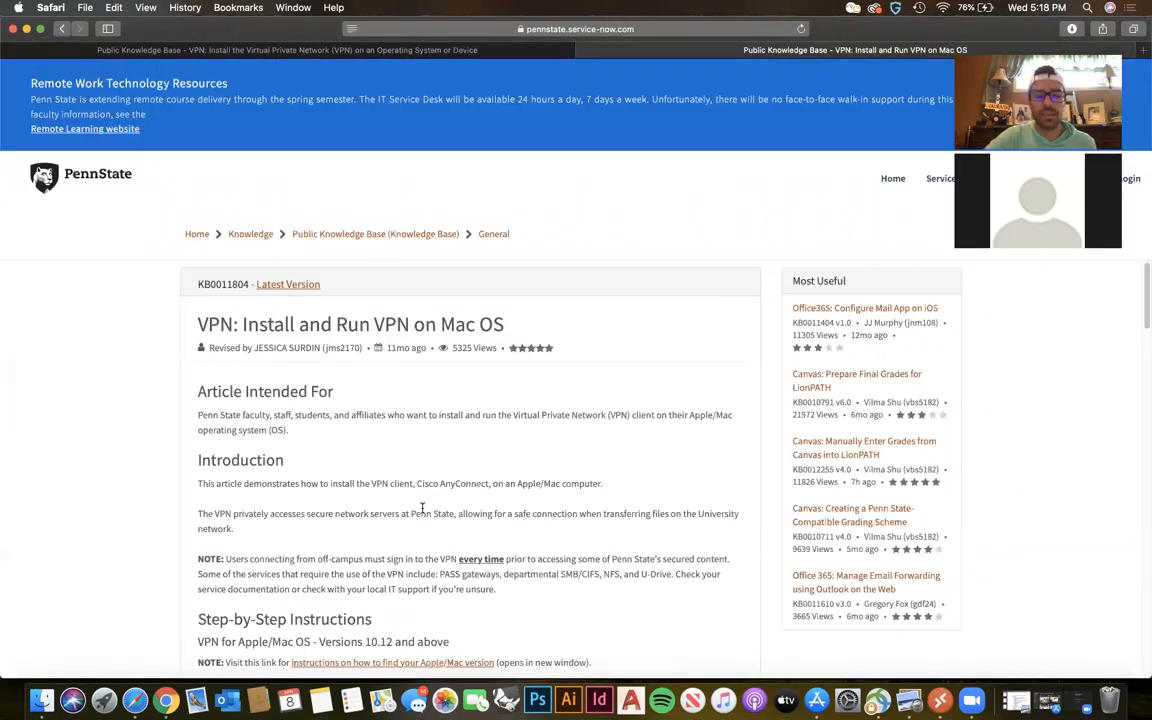
scroll(422, 508, down, 10)
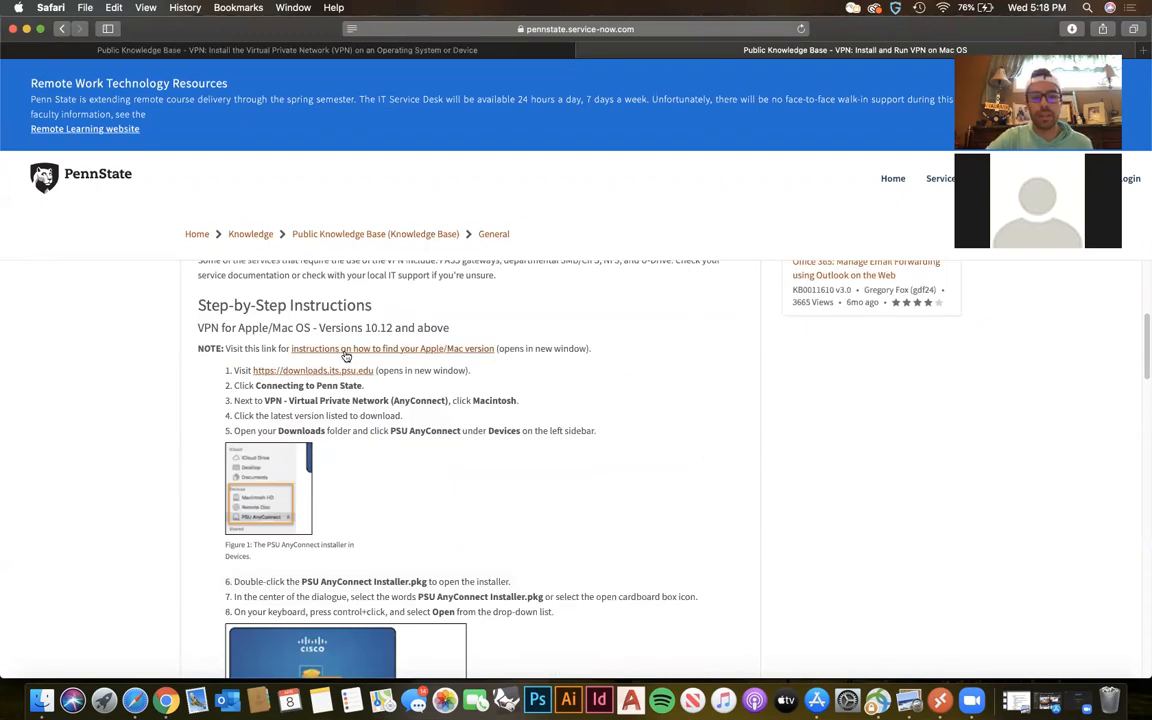
click(314, 371)
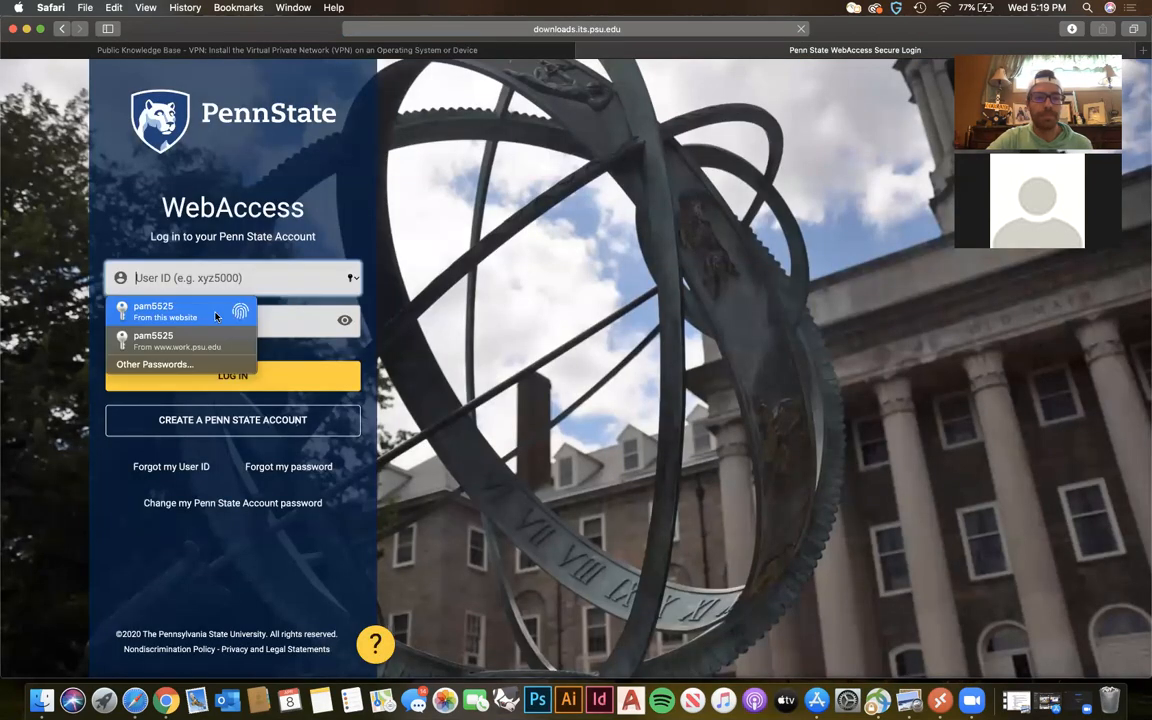
Log in to WebAccess with the saved user ID and account password, and expand the Connecting to Penn State category.
click(234, 316)
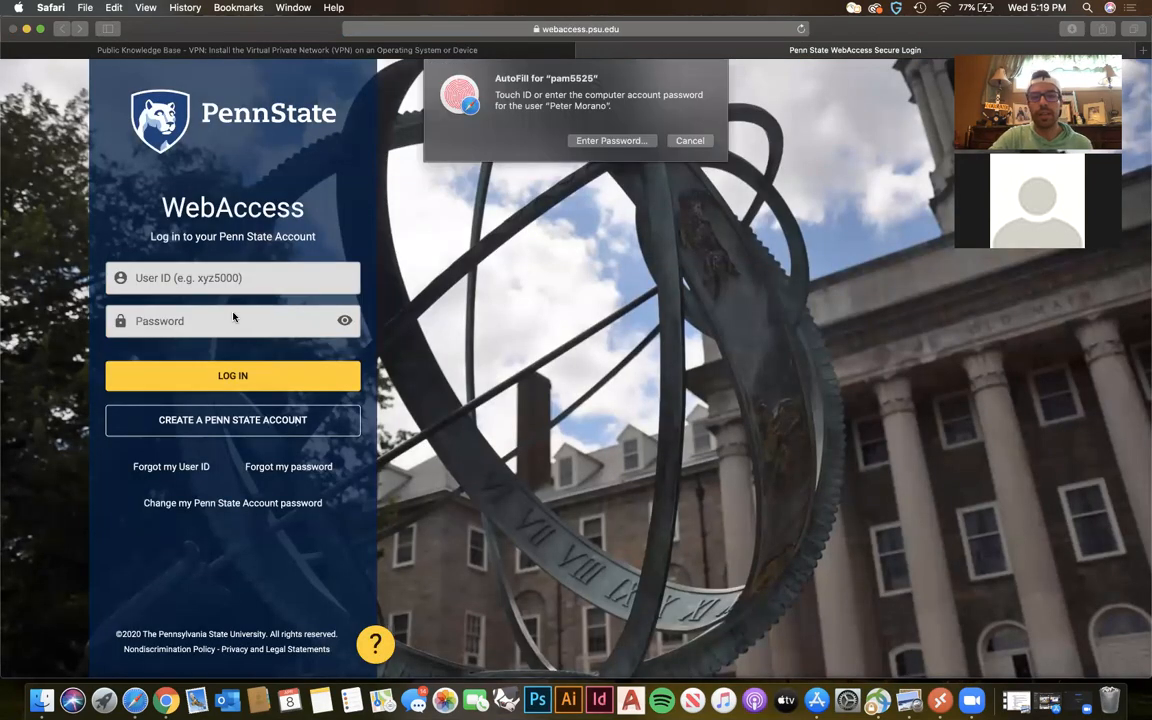
click(193, 377)
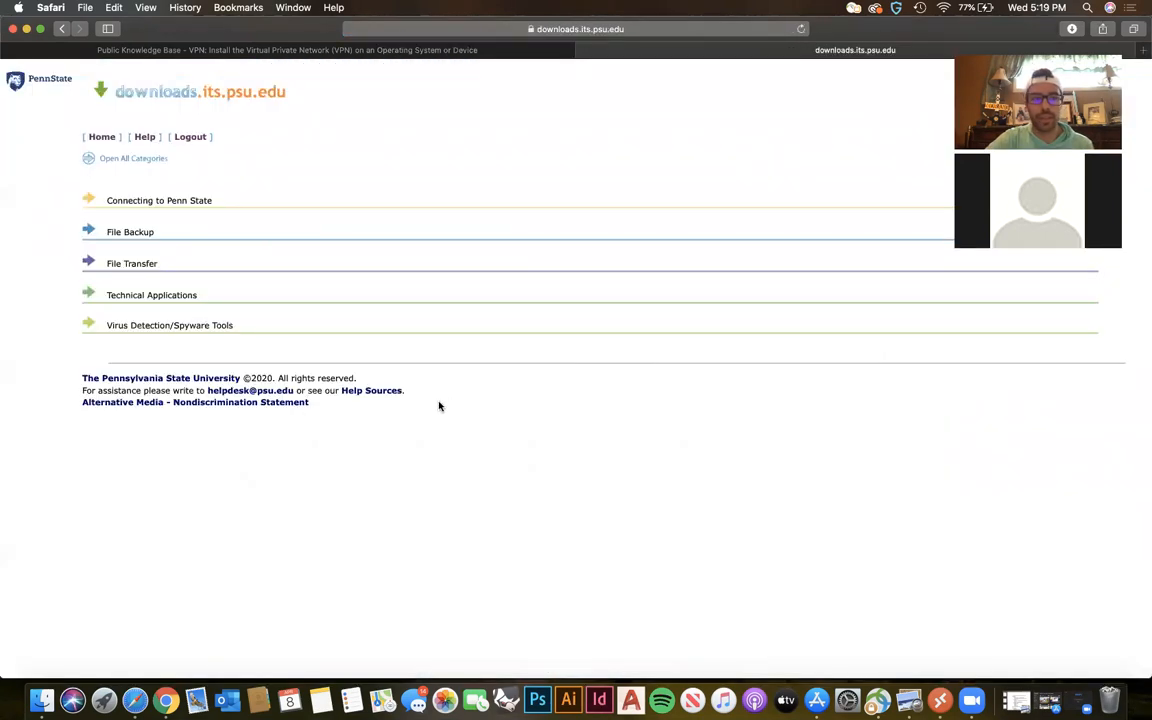
click(142, 202)
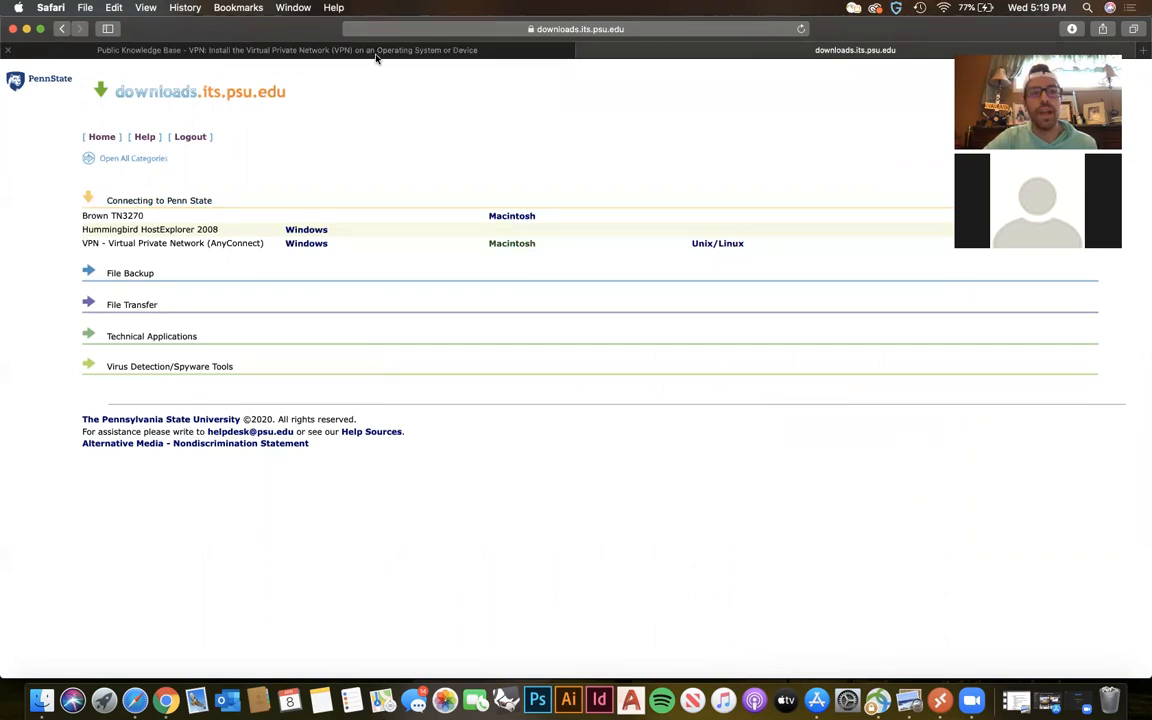
Return to the VPN overview article and reopen the Mac OS article at its step-by-step instructions.
click(339, 50)
scroll(358, 405, down, 5)
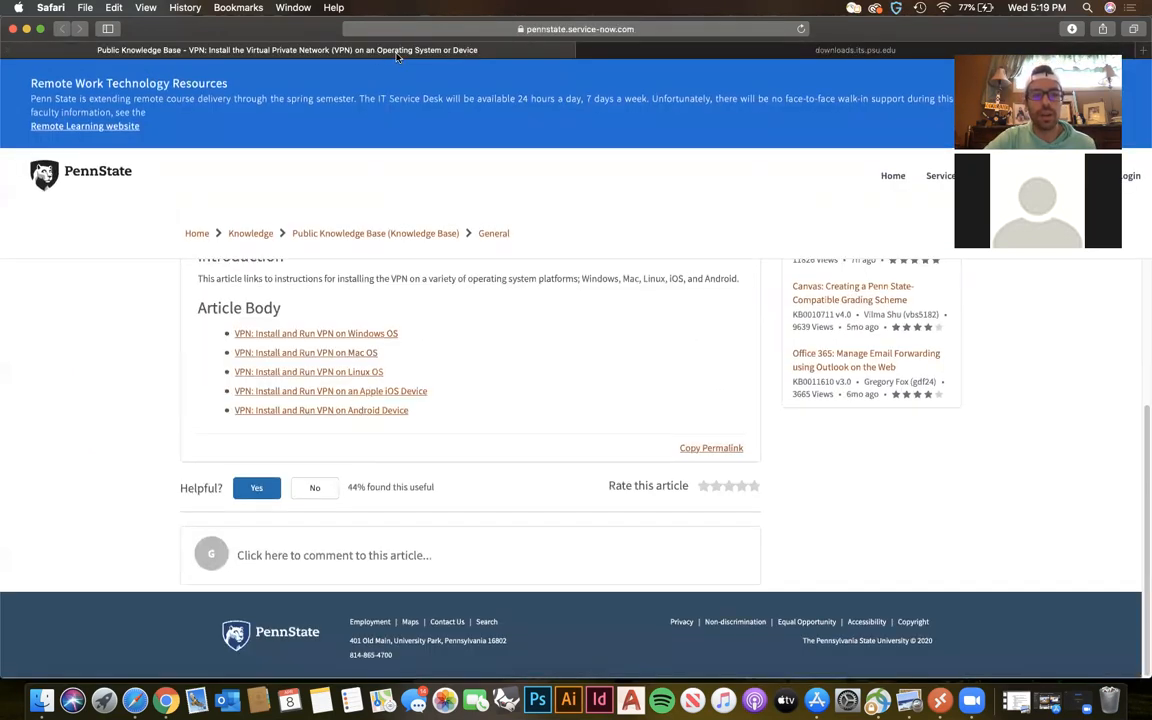
click(333, 353)
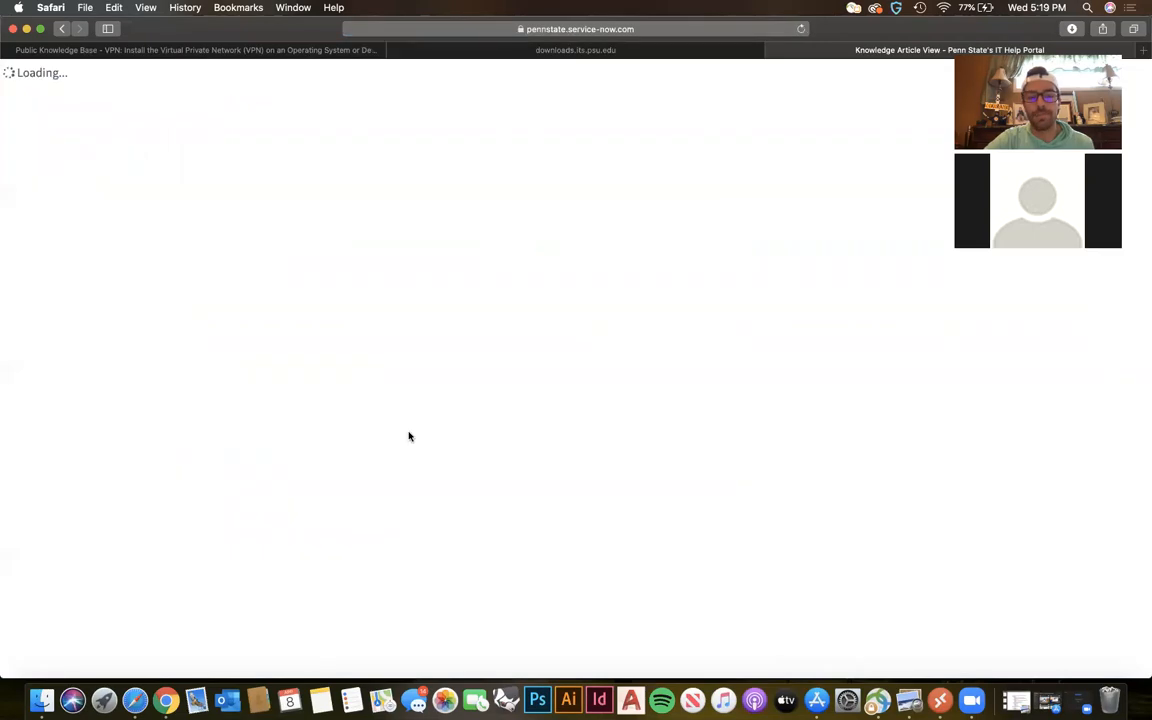
scroll(409, 436, down, 5)
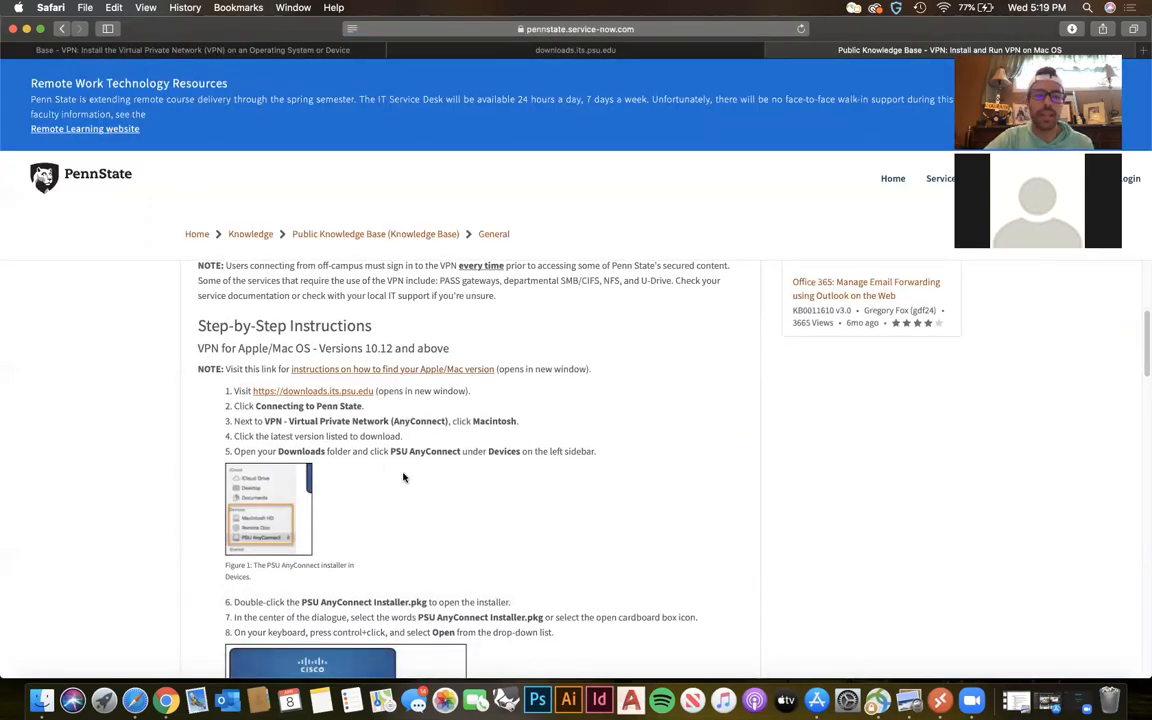
scroll(336, 412, down, 1)
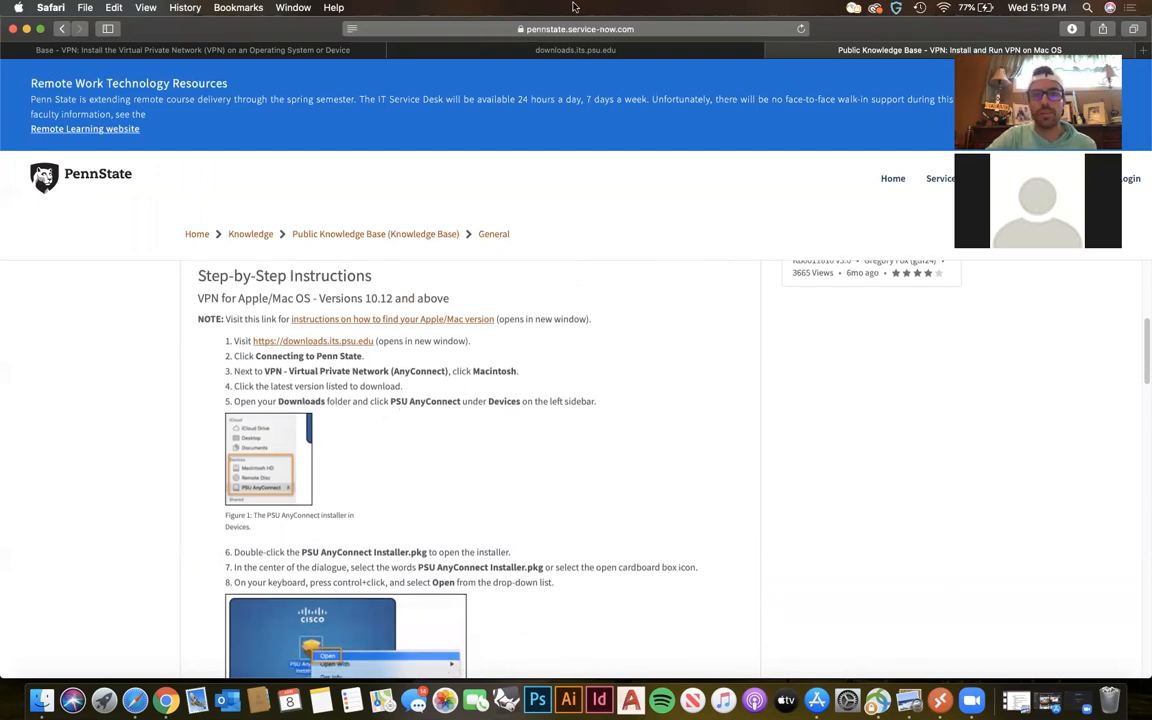
Compare the open VPN pages and read the Mac OS installation instructions through to running the VPN.
click(270, 50)
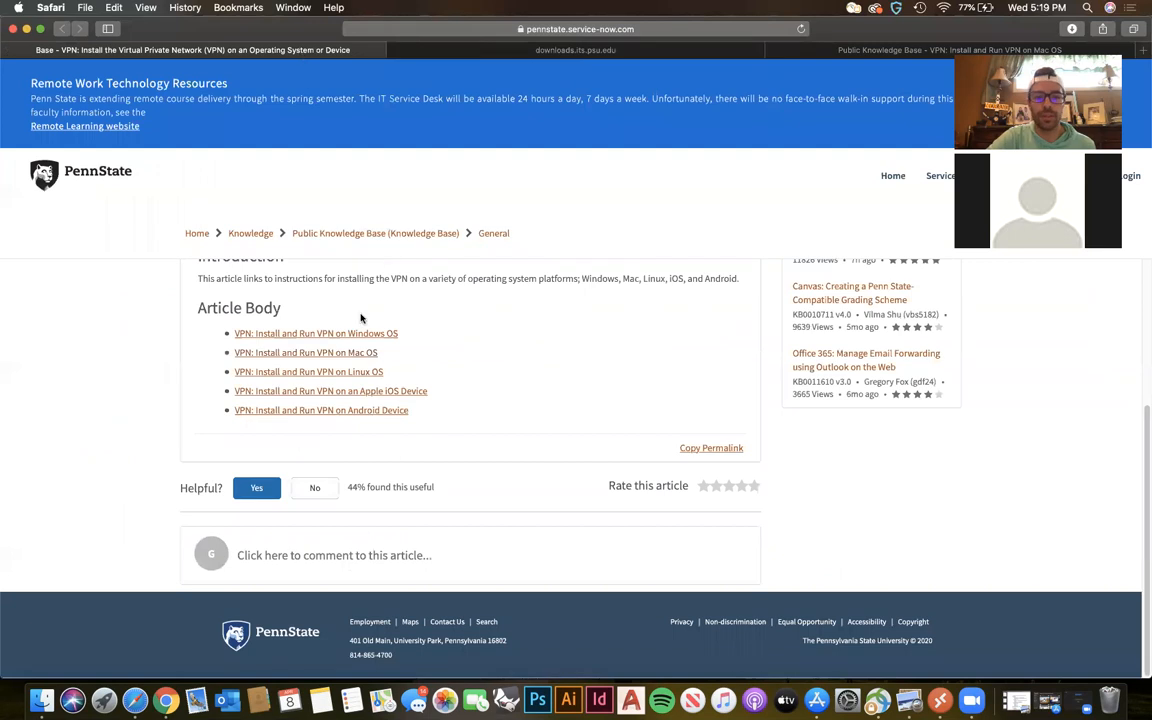
click(415, 50)
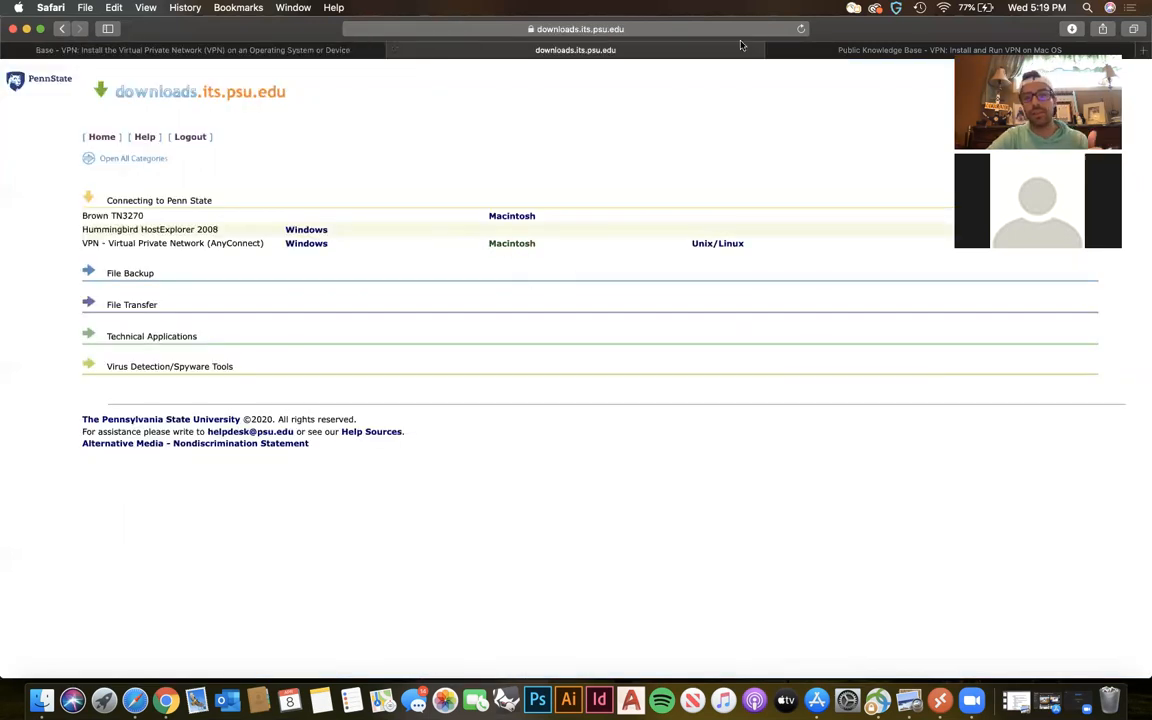
click(790, 50)
scroll(379, 446, down, 5)
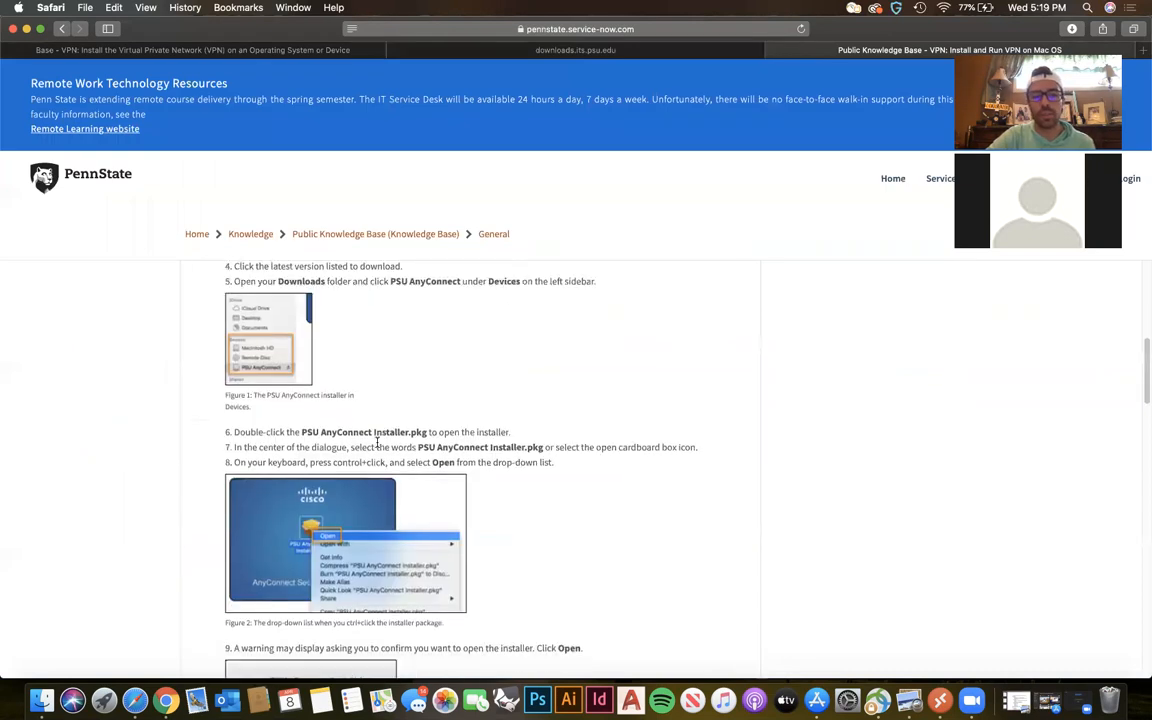
scroll(430, 532, down, 7)
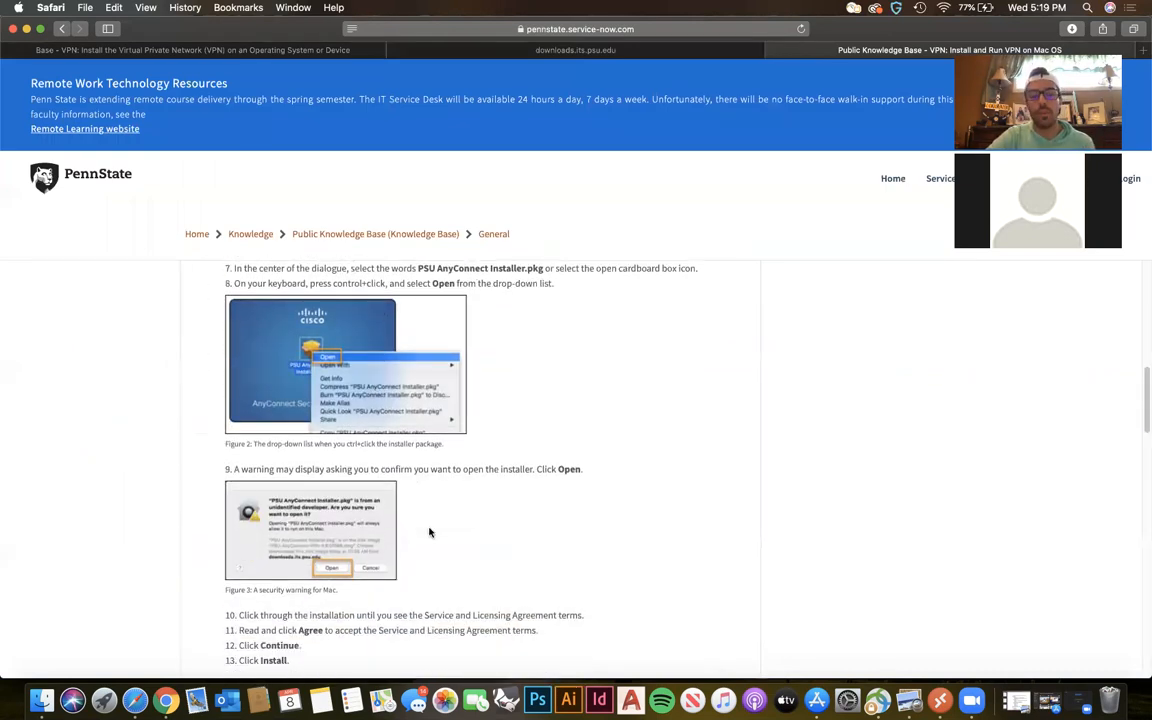
scroll(430, 532, down, 2)
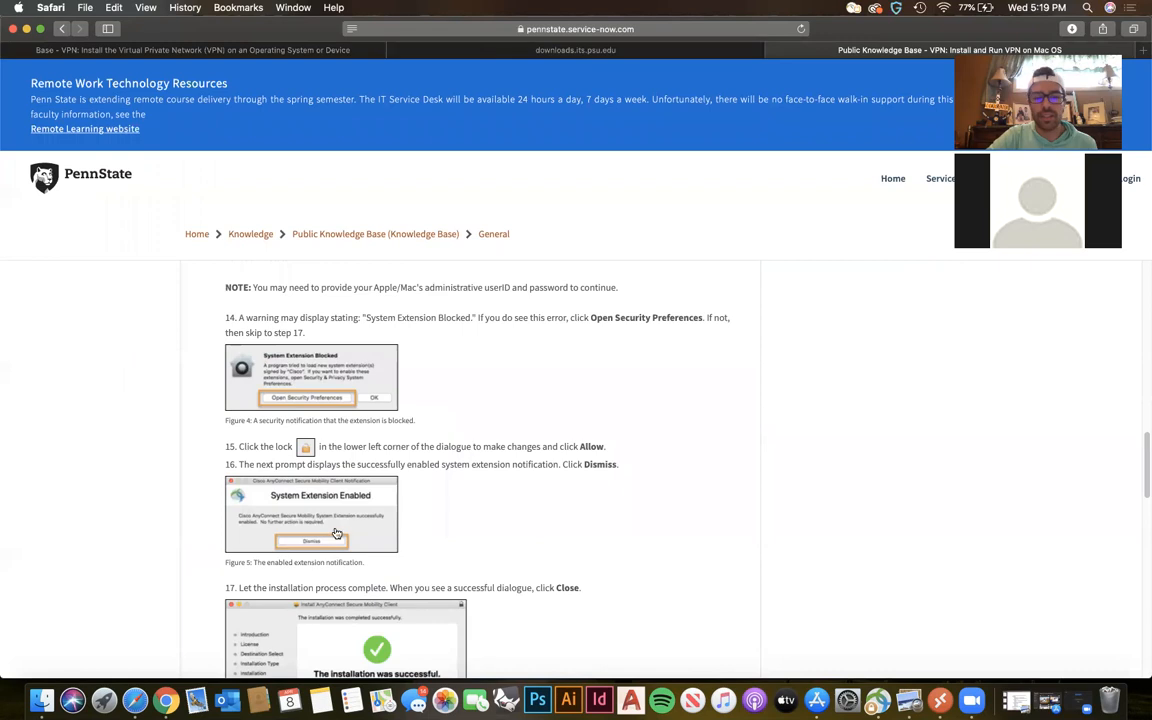
scroll(340, 530, down, 3)
scroll(549, 524, down, 1)
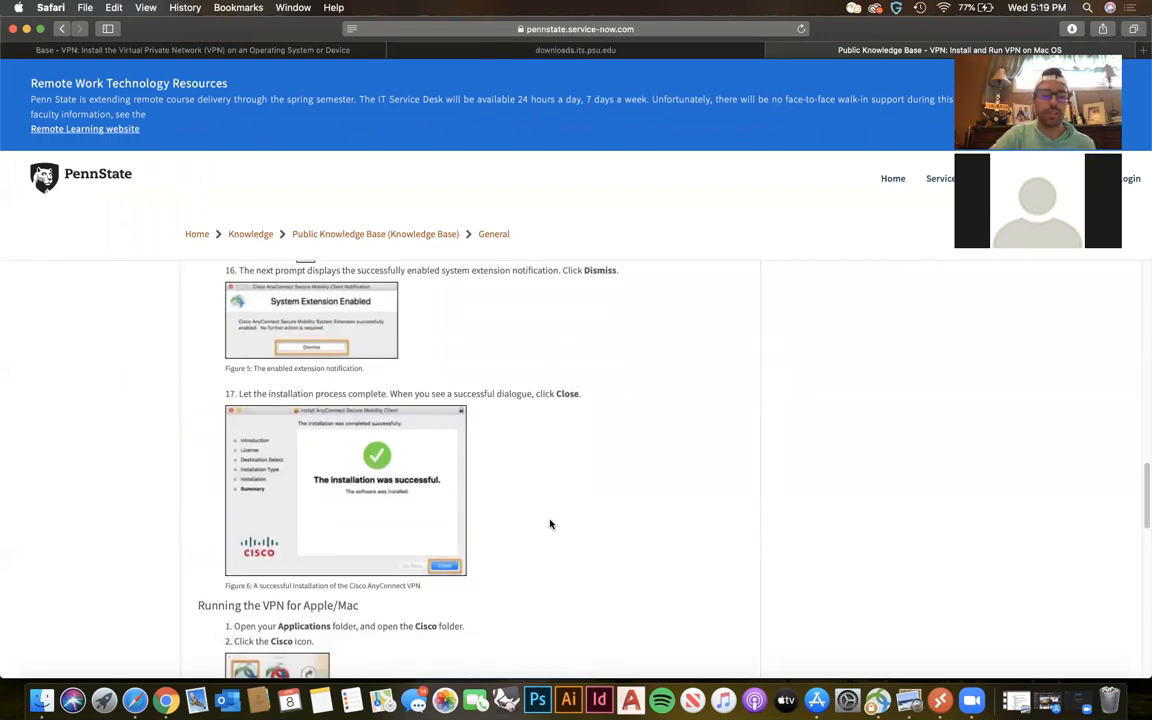
Launch the Cisco AnyConnect Secure Mobility Client and disconnect from vpn.its.psu.edu.
key(F4)
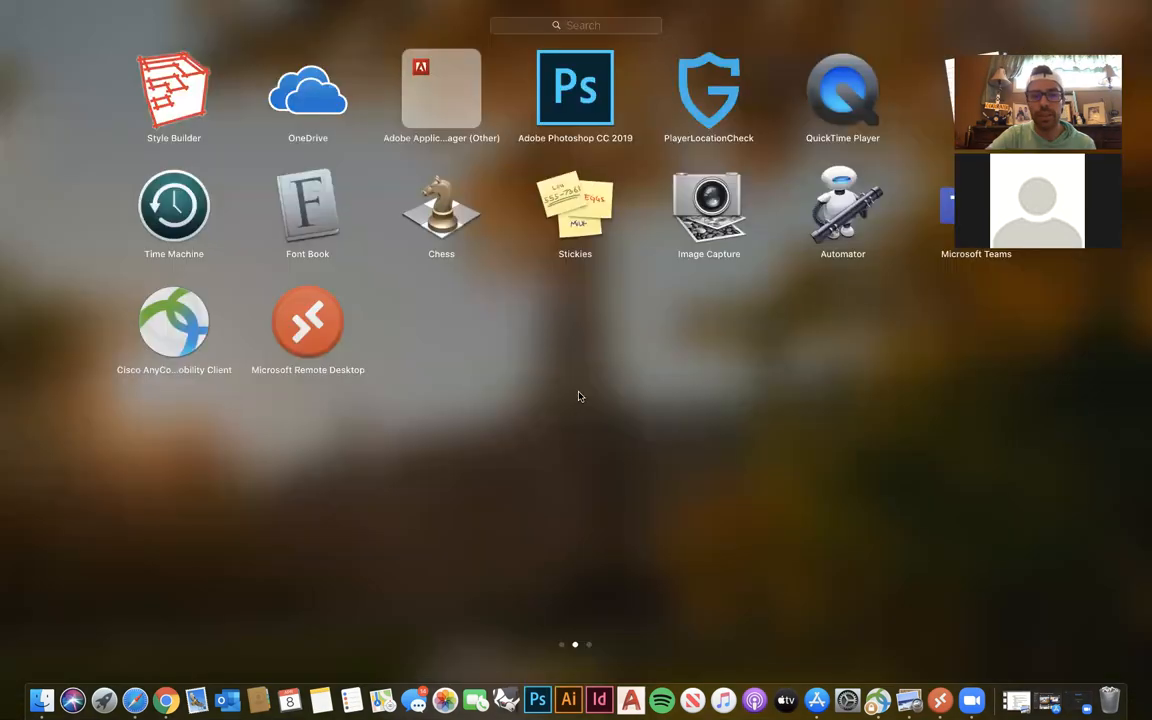
click(577, 433)
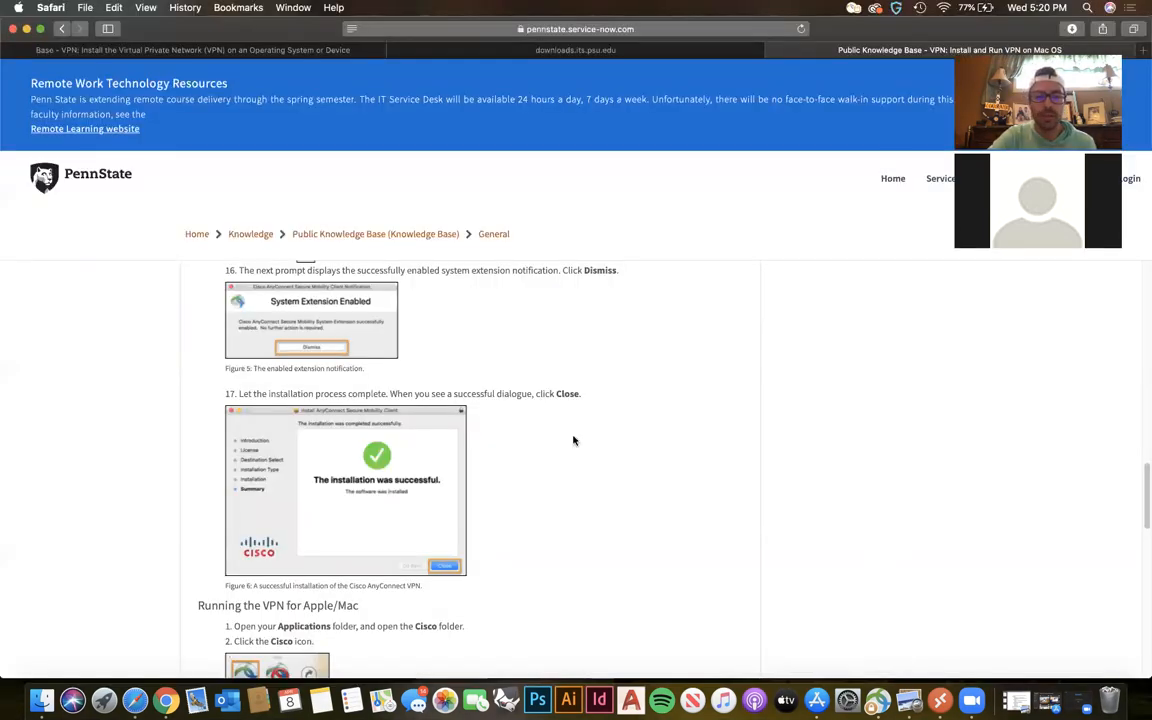
key(F4)
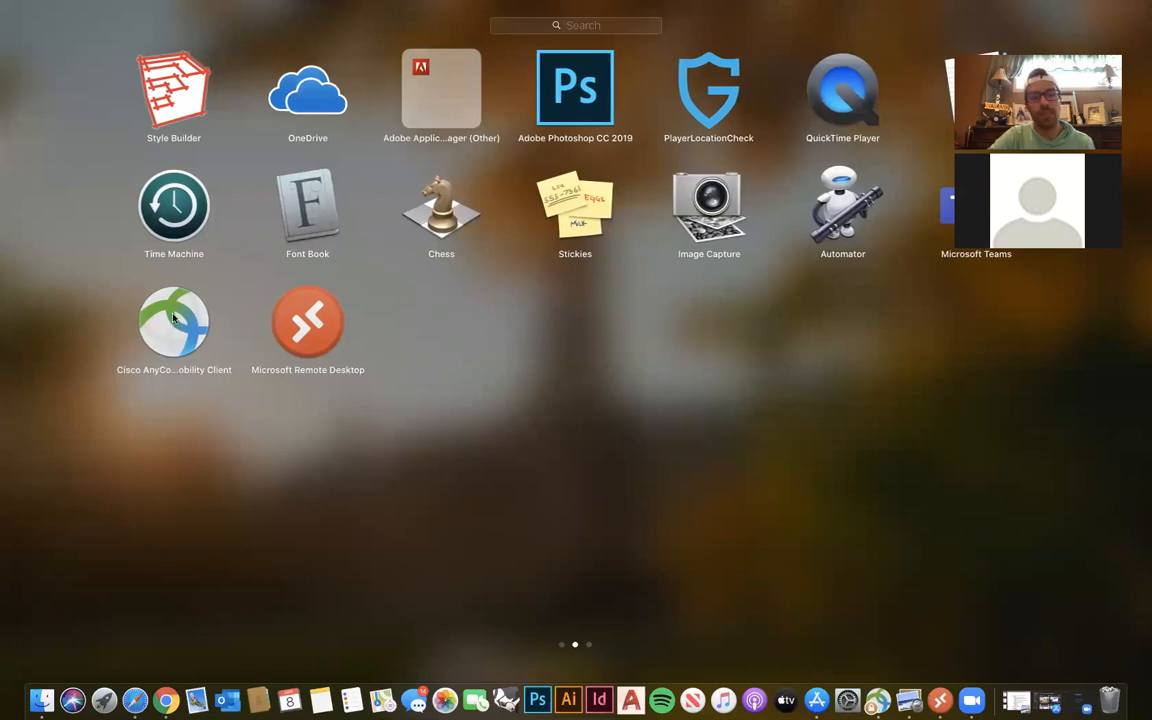
click(172, 347)
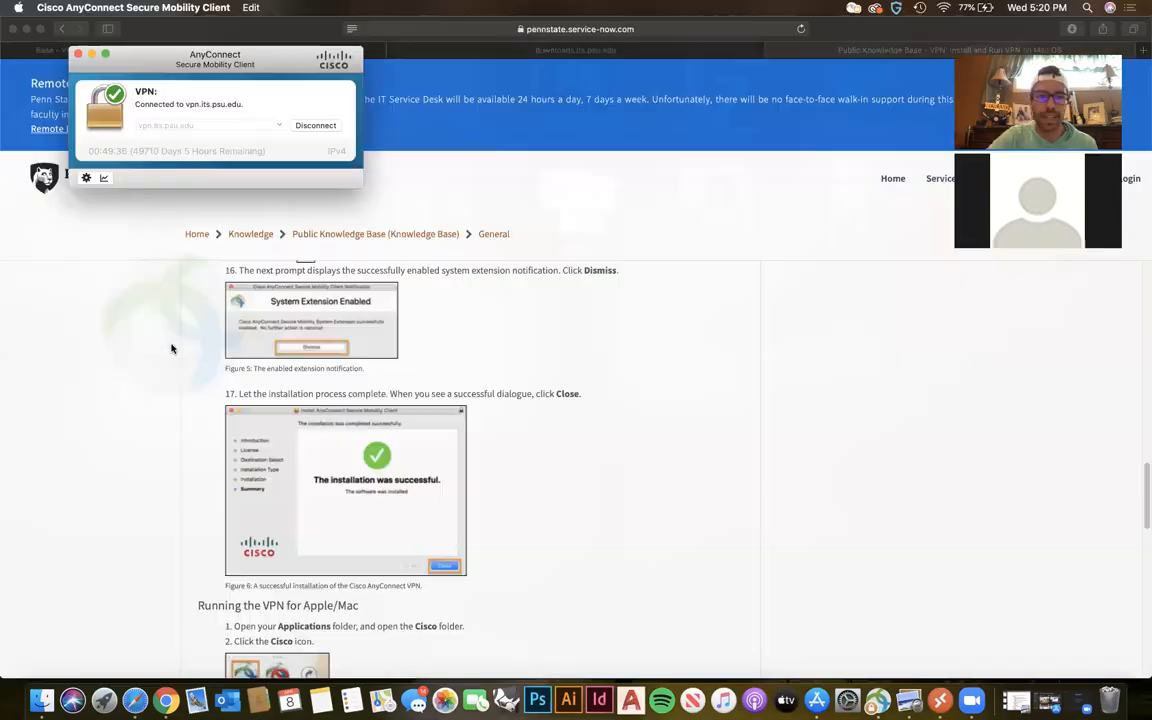
click(320, 125)
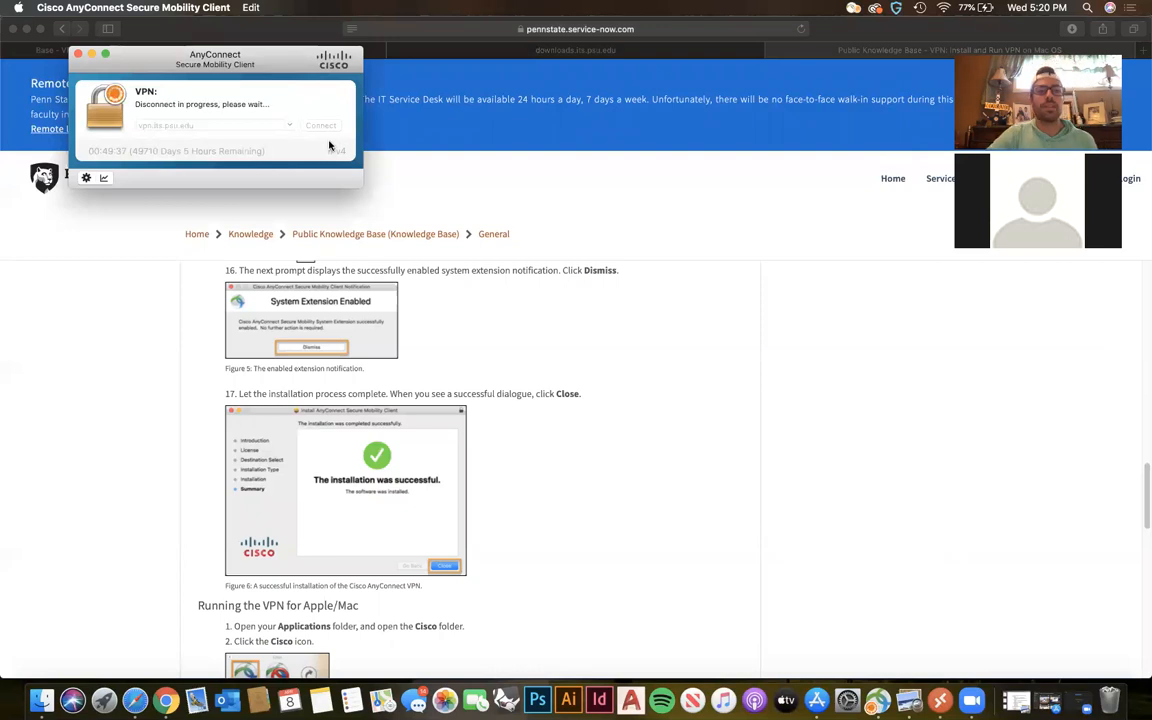
mouse_move(170, 57)
mouse_down()
mouse_move(194, 55)
mouse_move(175, 77)
mouse_up()
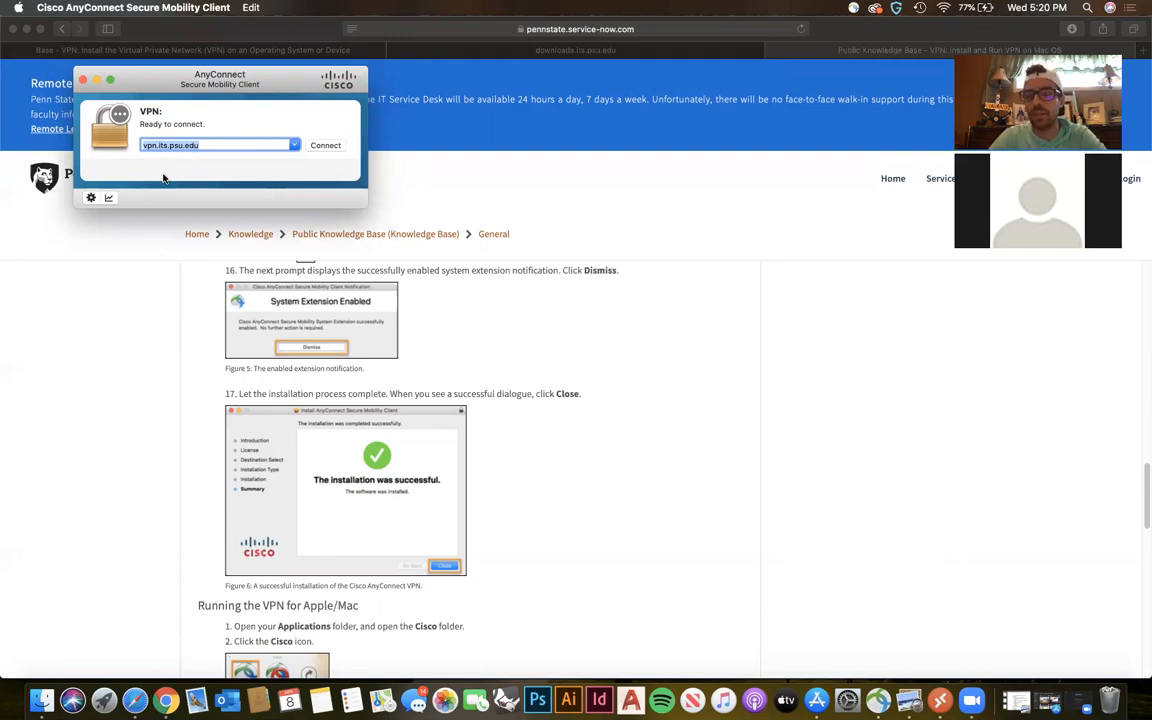
Connect to vpn.its.psu.edu, entering the account password and completing the sign-in.
click(323, 146)
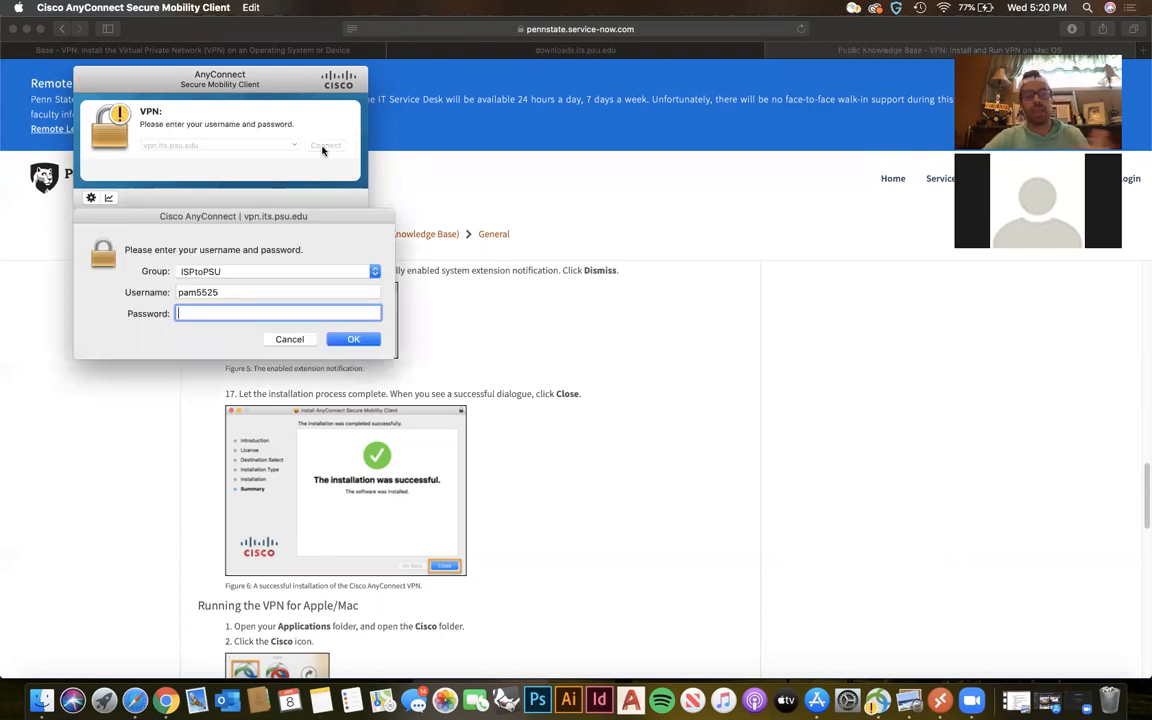
text(•••••)
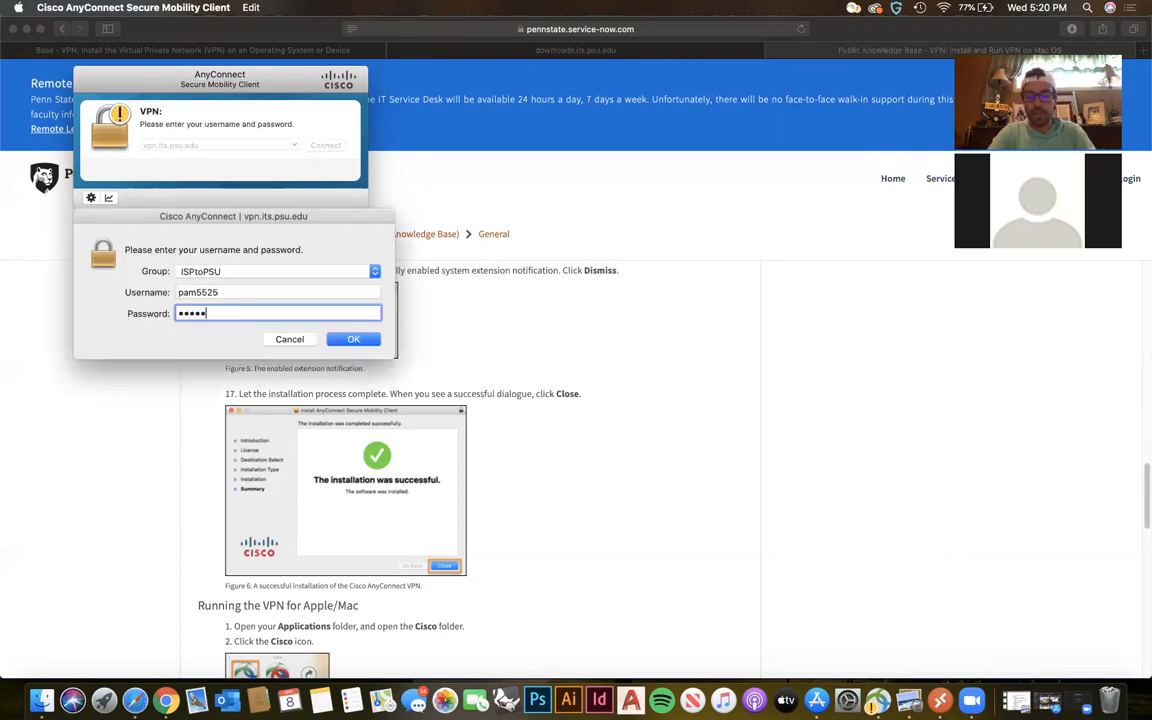
text(•••••)
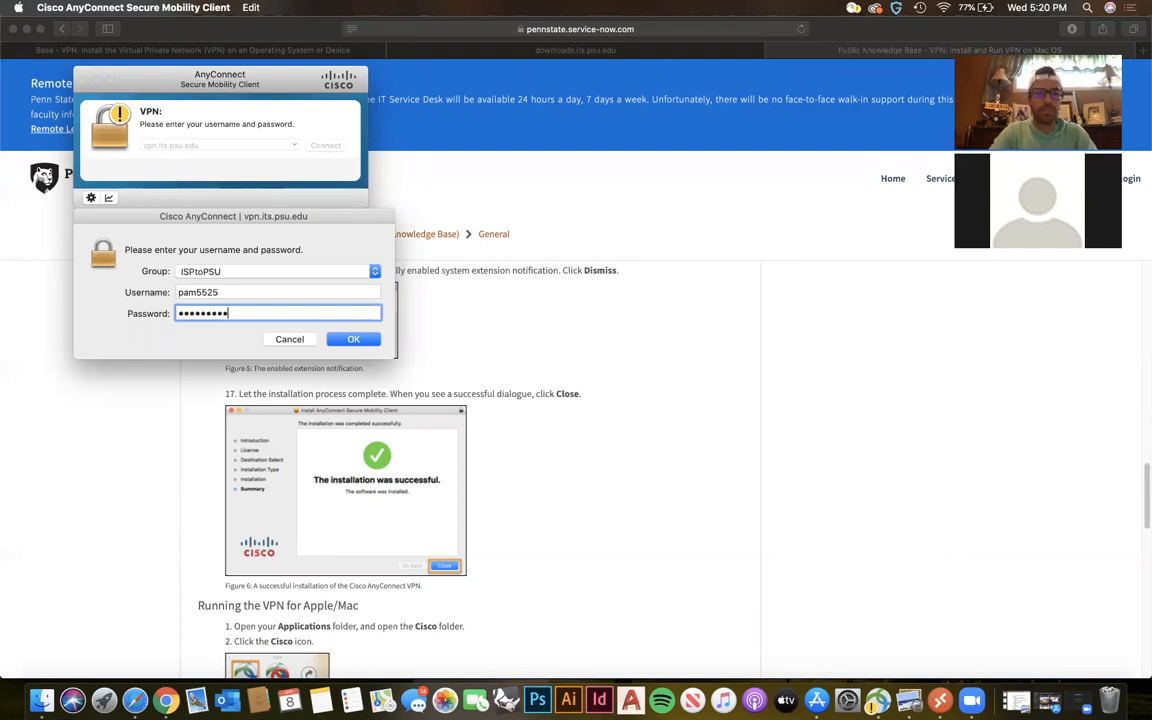
key(Return)
click(372, 405)
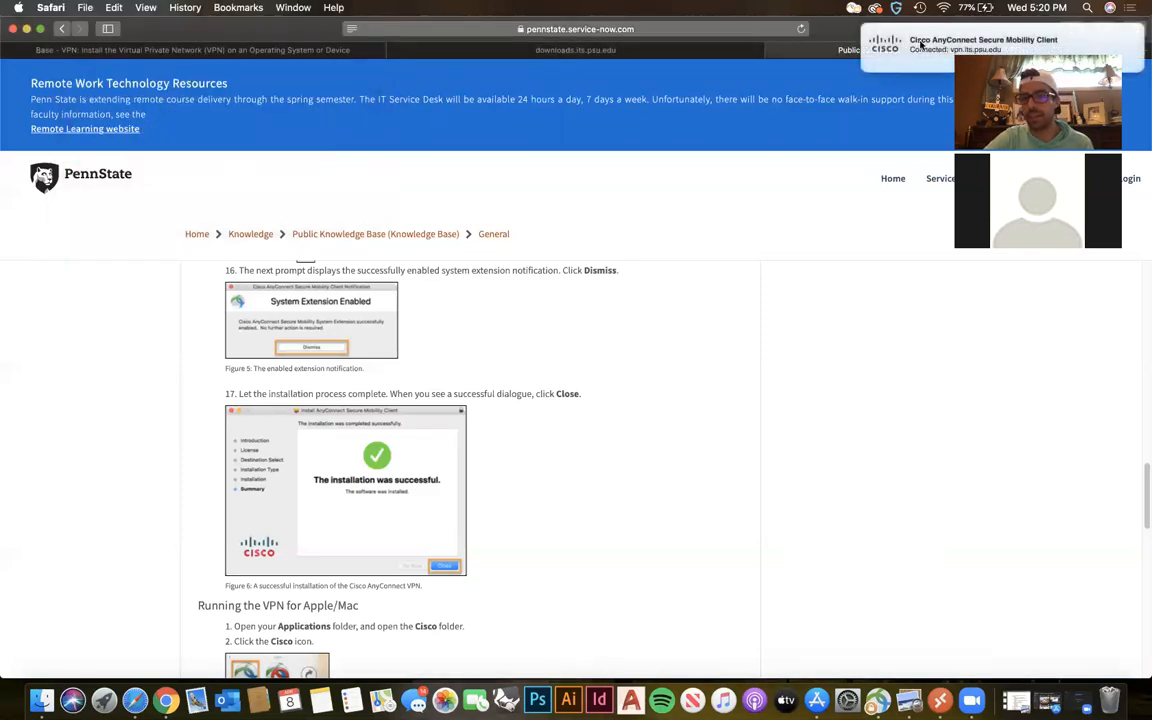
click(854, 8)
click(867, 341)
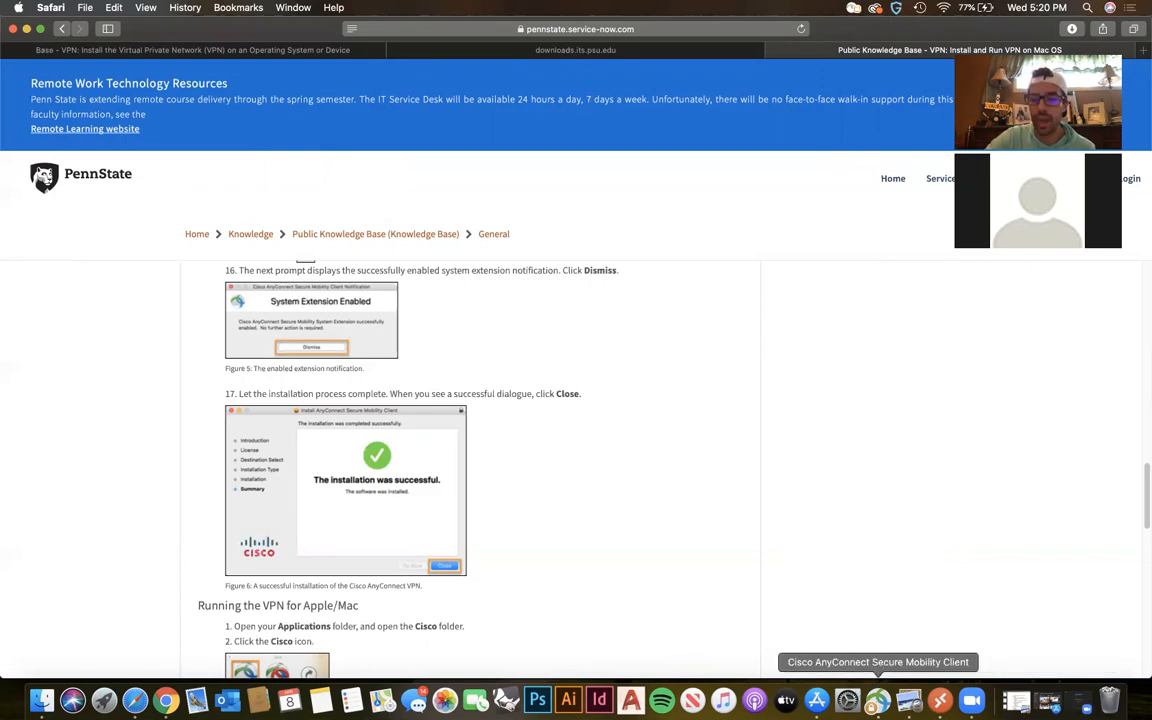
click(1048, 700)
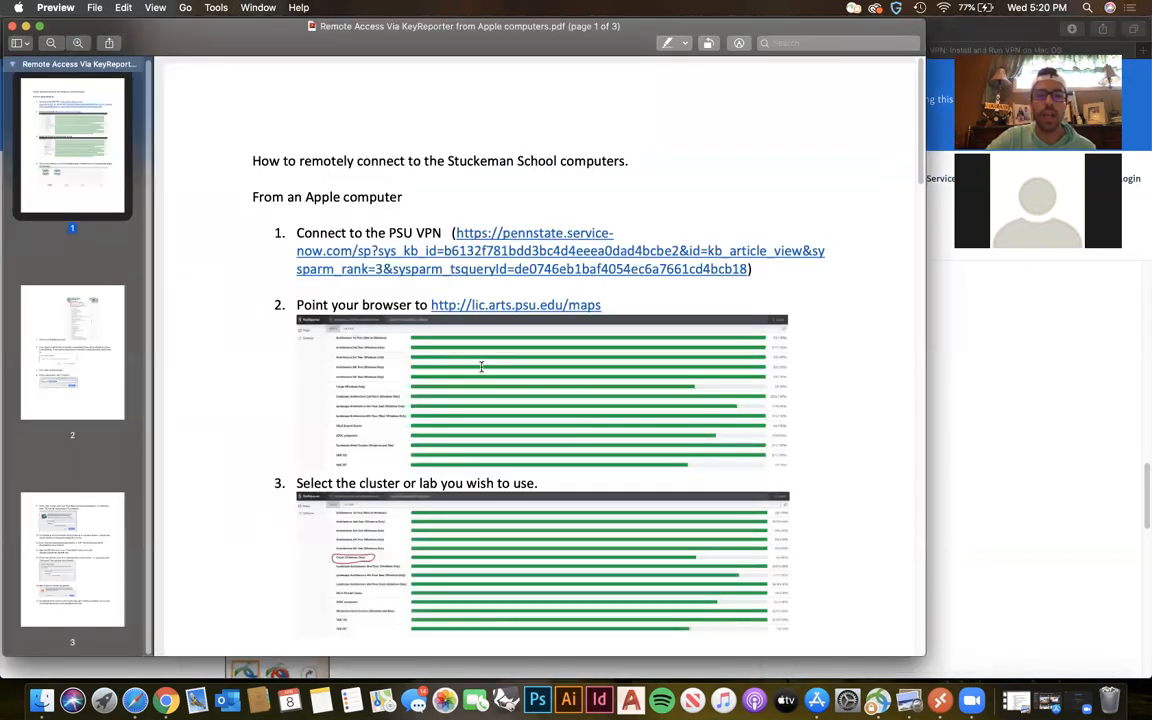
scroll(481, 367, down, 2)
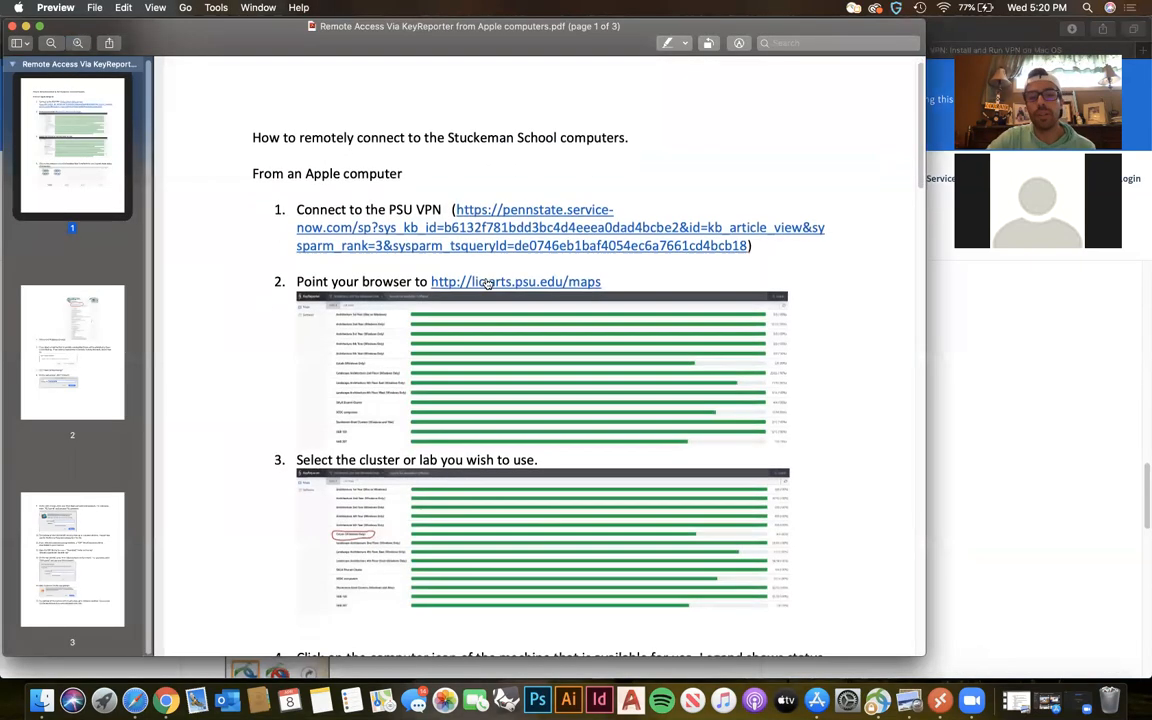
click(580, 281)
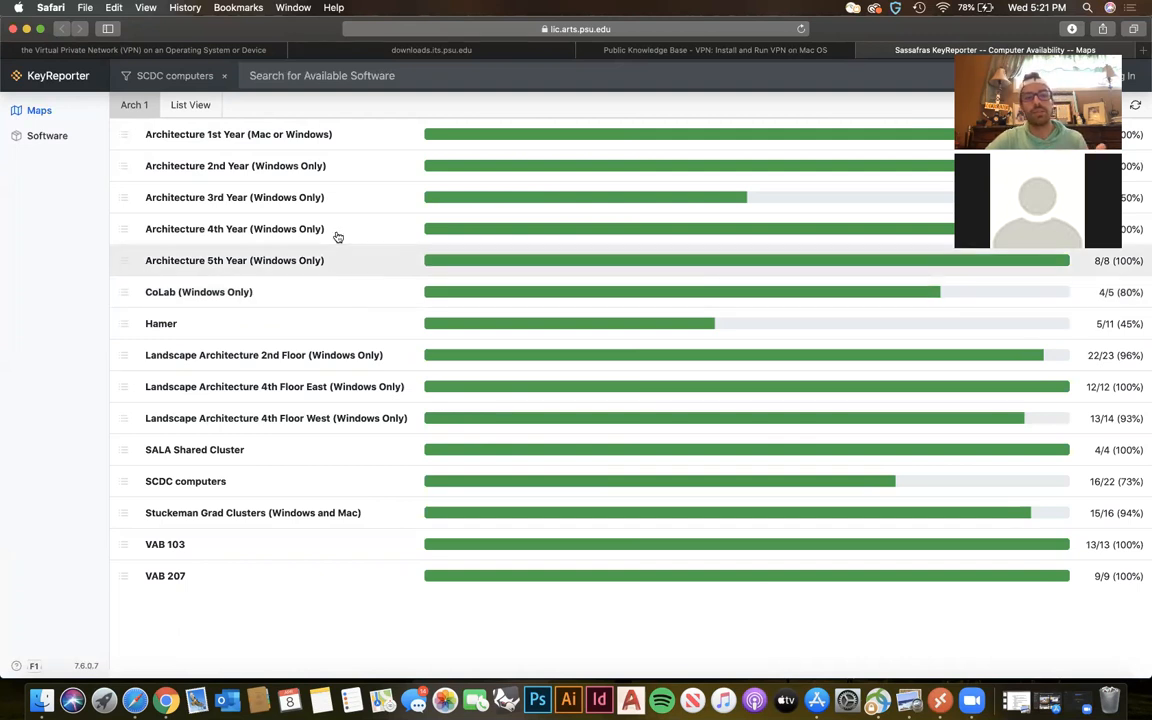
Check the computer map for Architecture 2nd Year (Windows Only), and return to the list of labs.
click(304, 170)
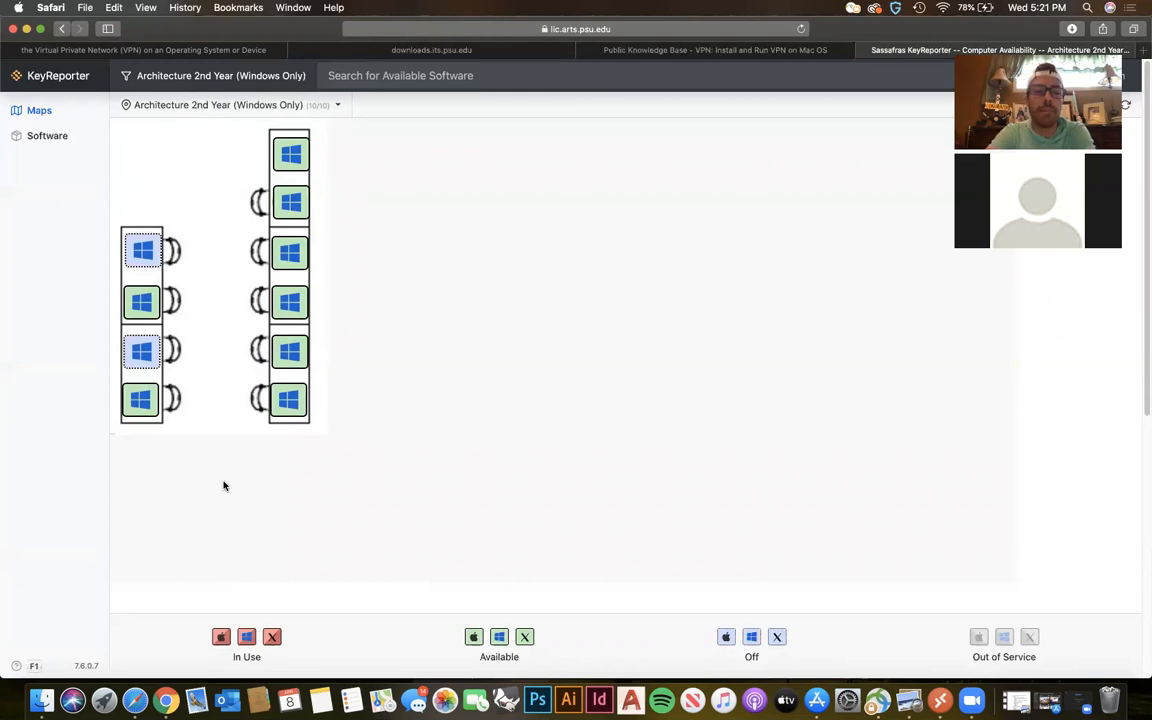
click(42, 110)
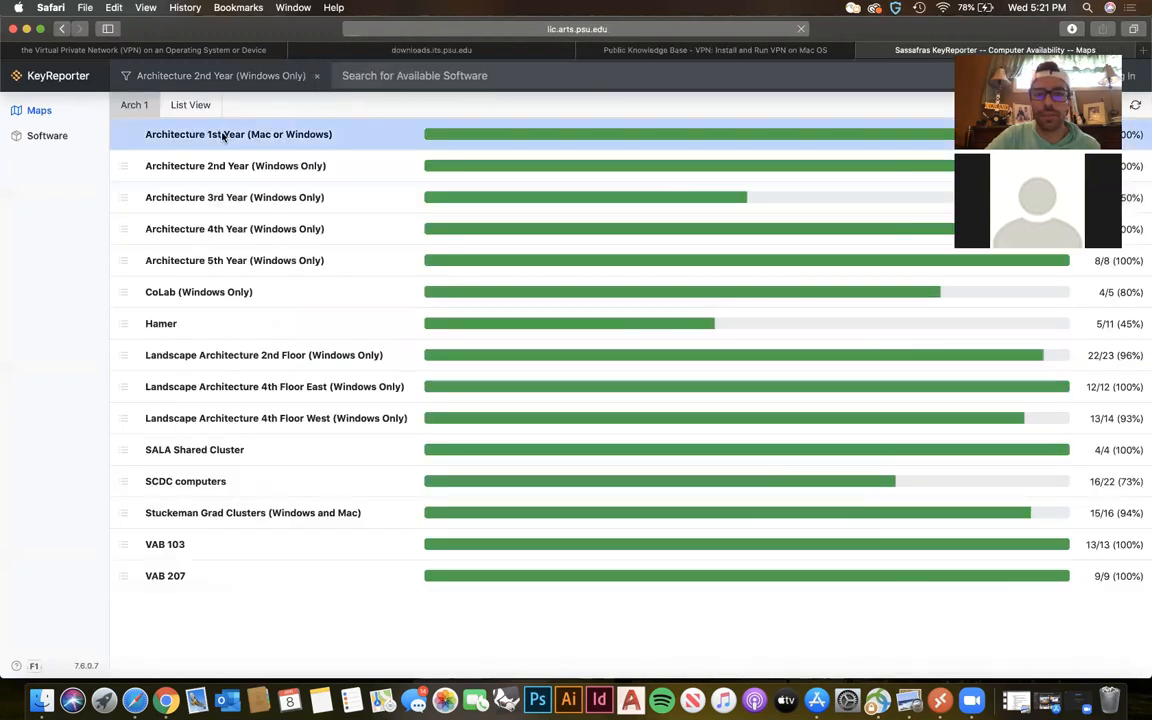
Open the Architecture 1st Year (Mac or Windows) map, follow Mac LM0137's address link, and decline opening Screen Sharing.
click(226, 134)
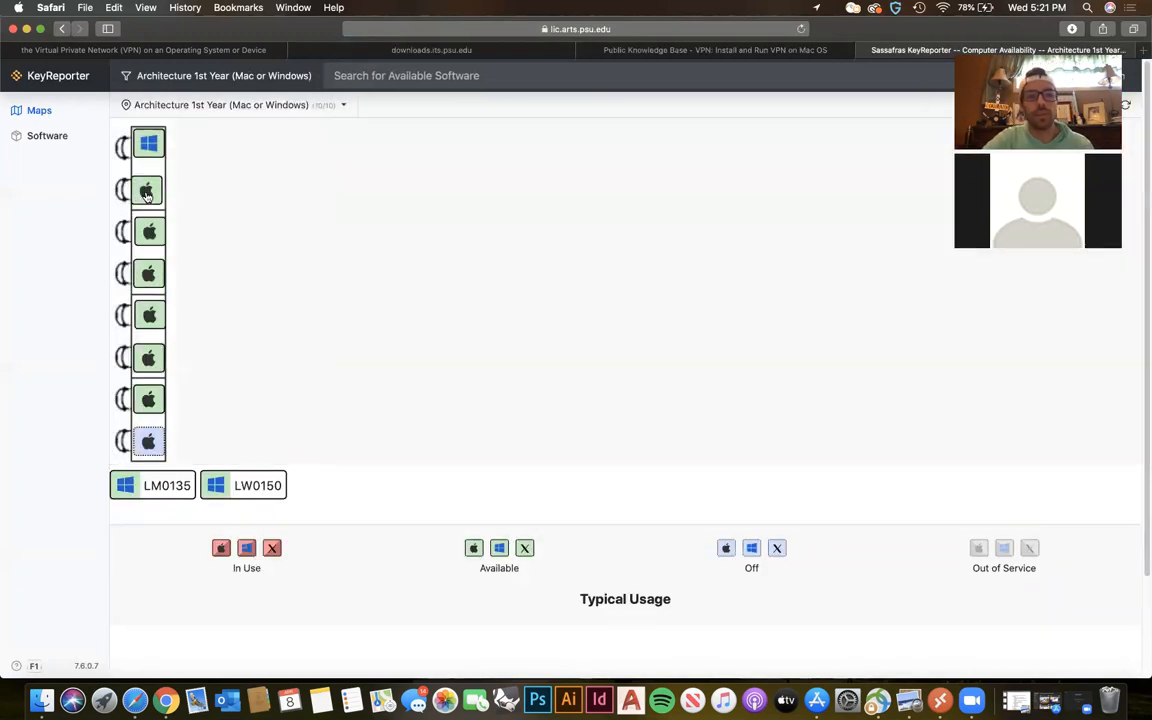
click(147, 193)
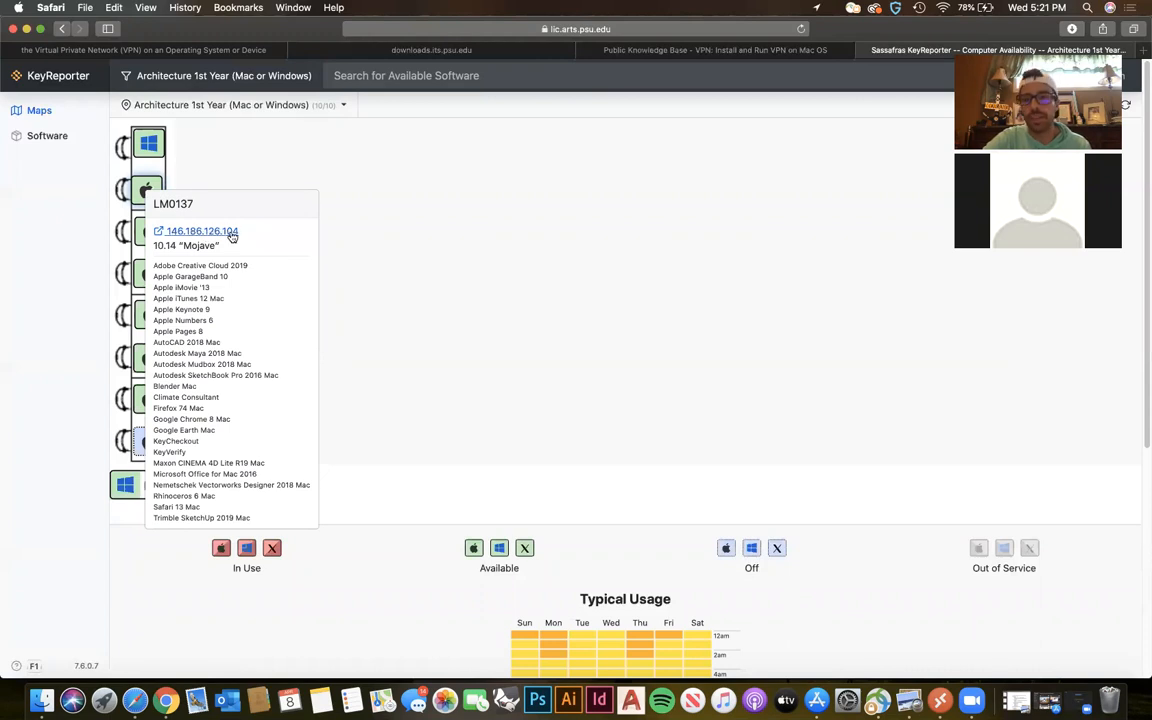
click(231, 232)
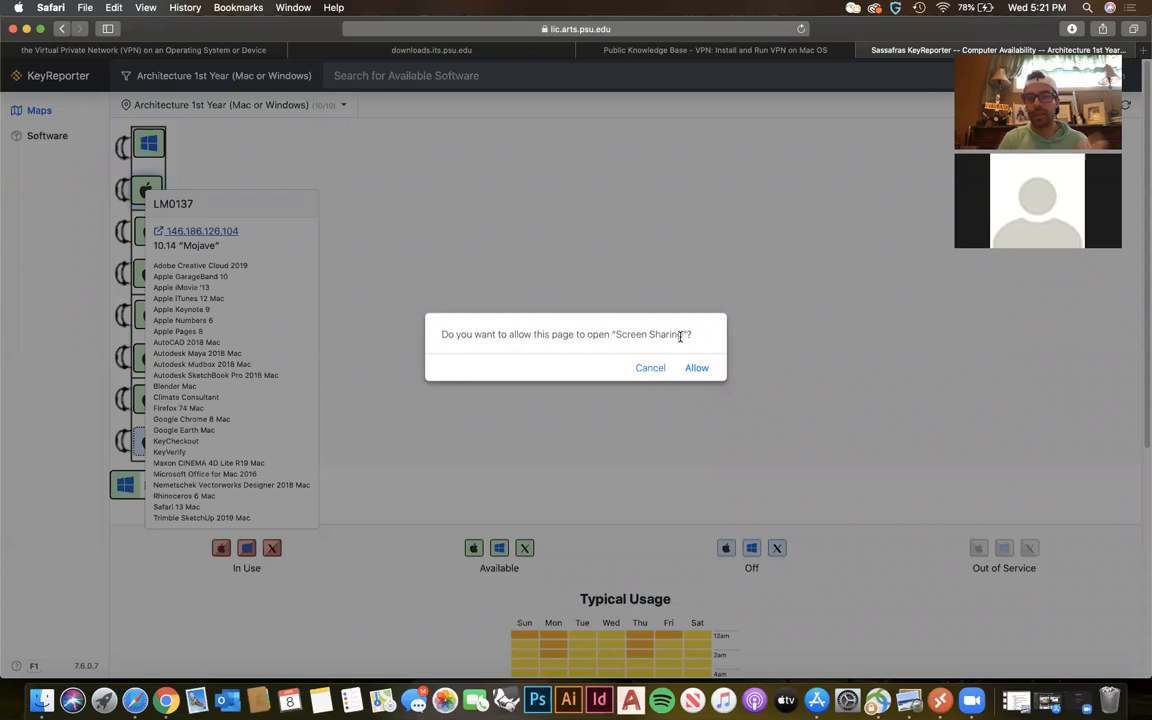
click(648, 369)
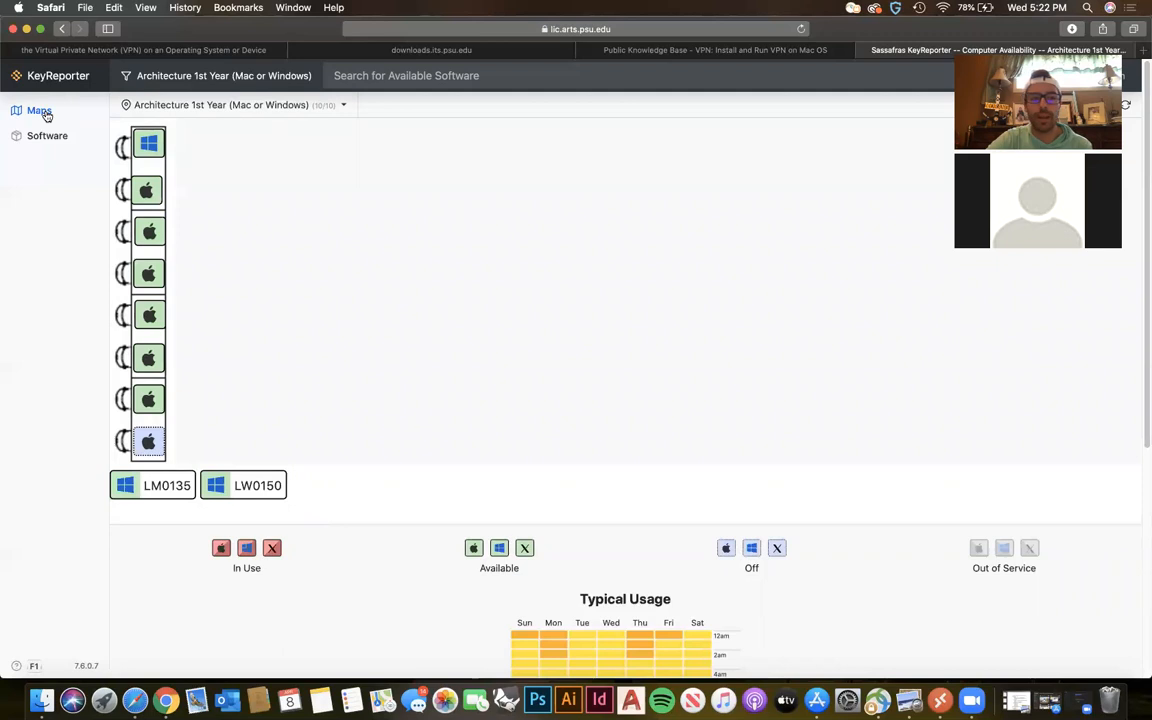
View the details of Windows computer LW0135 and check the browser's downloads for .rdp connection files.
mouse_move(137, 130)
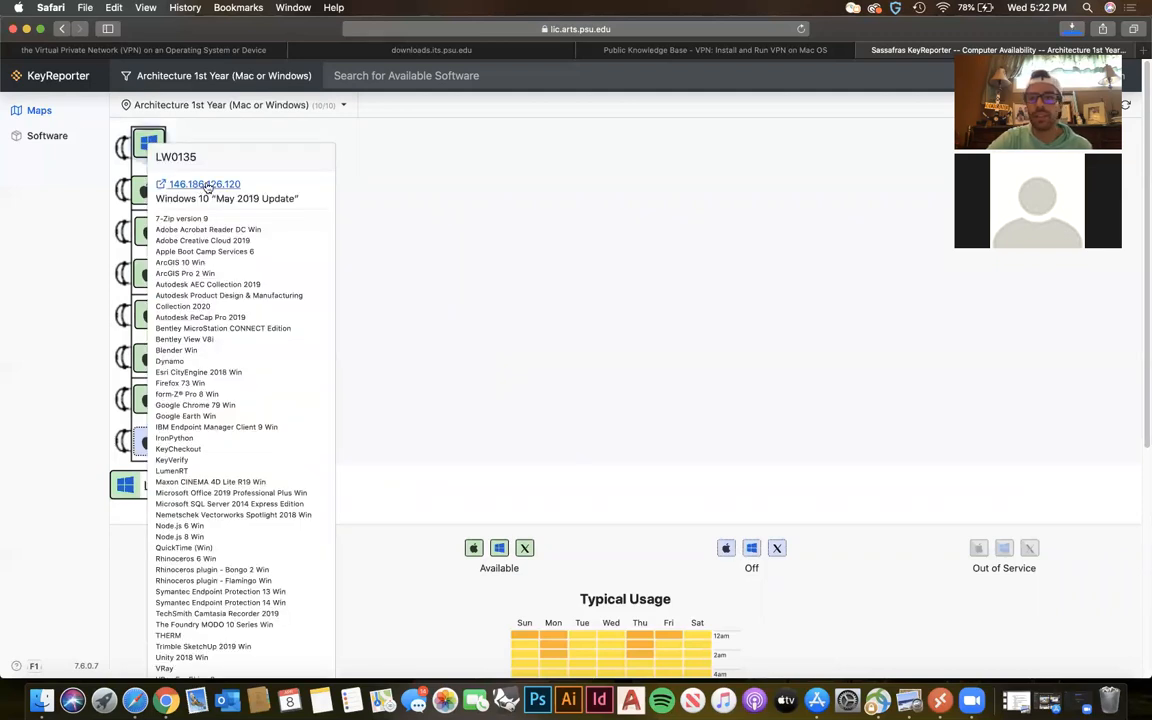
click(1071, 29)
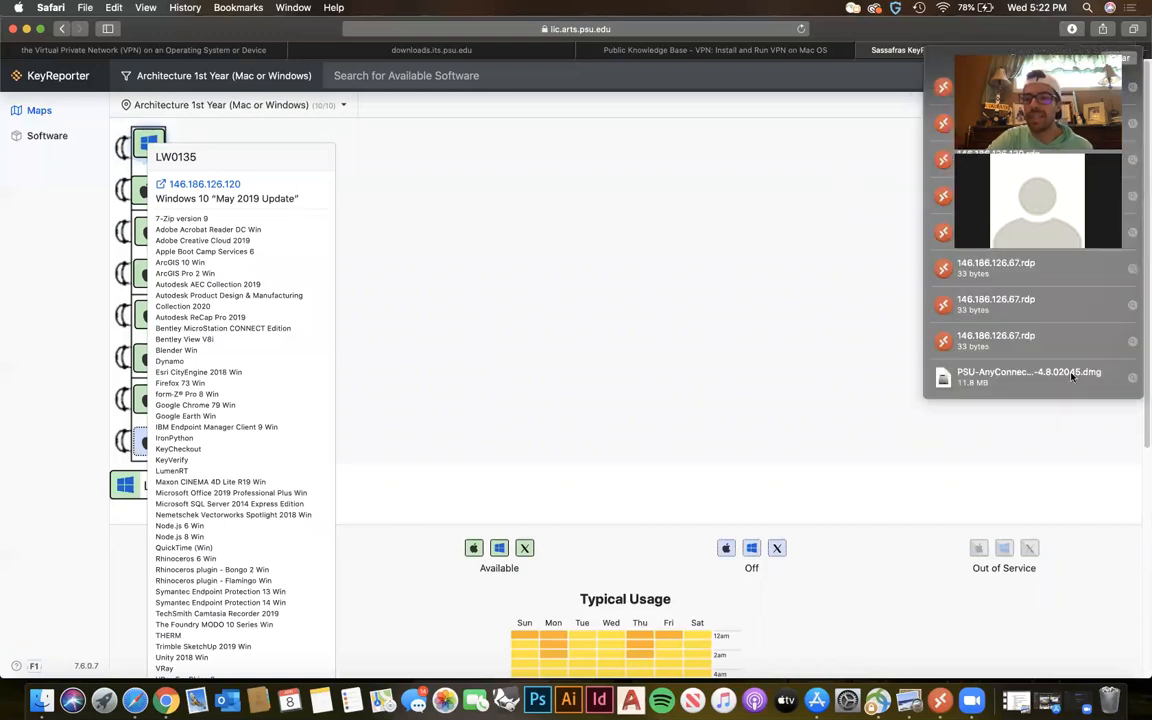
click(738, 375)
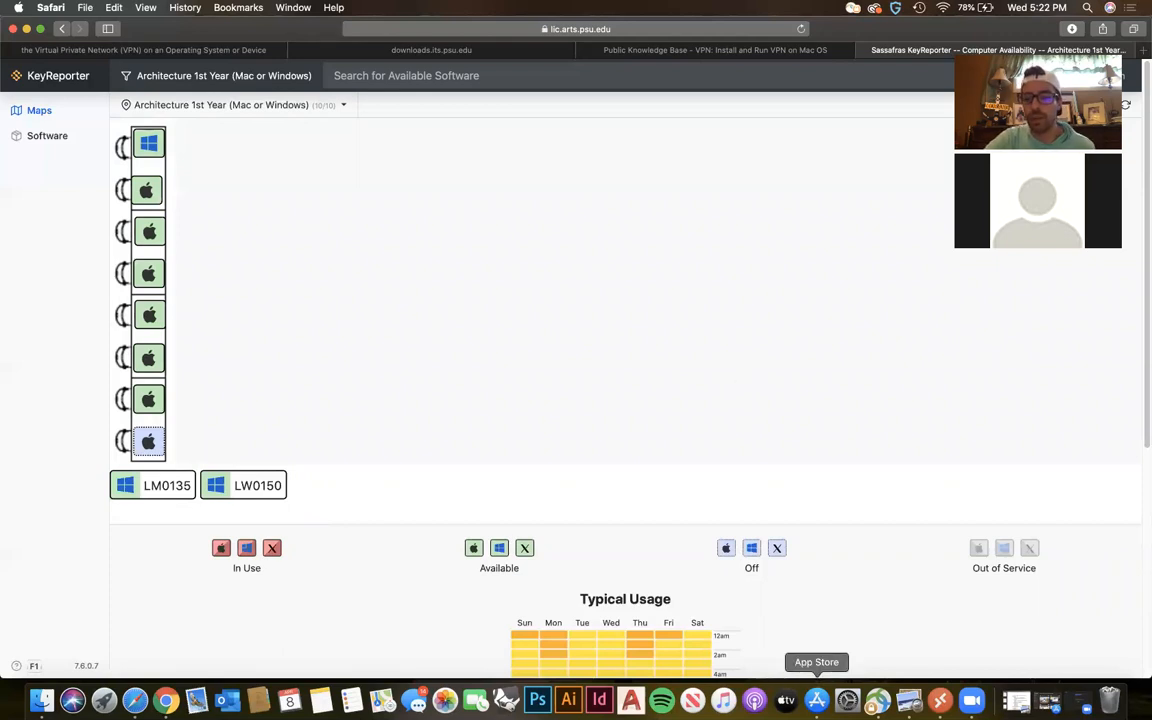
Switch to the App Store, view the Microsoft Remote Desktop 10 page, and minimize the store window.
click(816, 700)
click(818, 700)
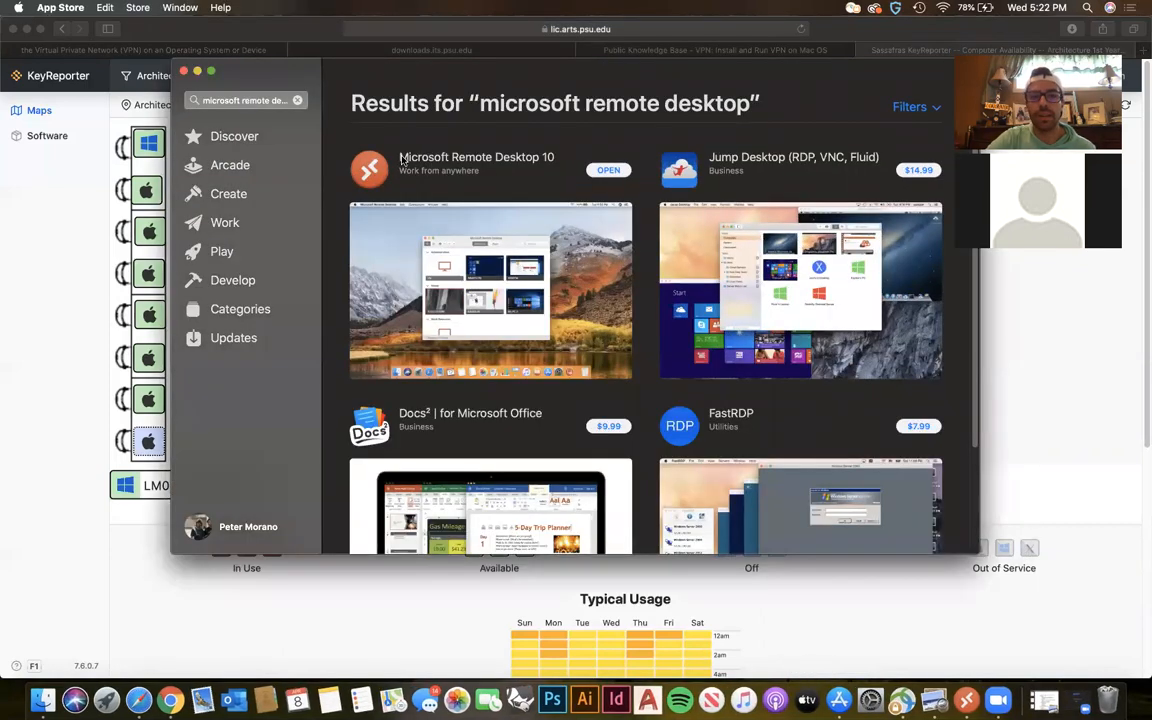
click(480, 157)
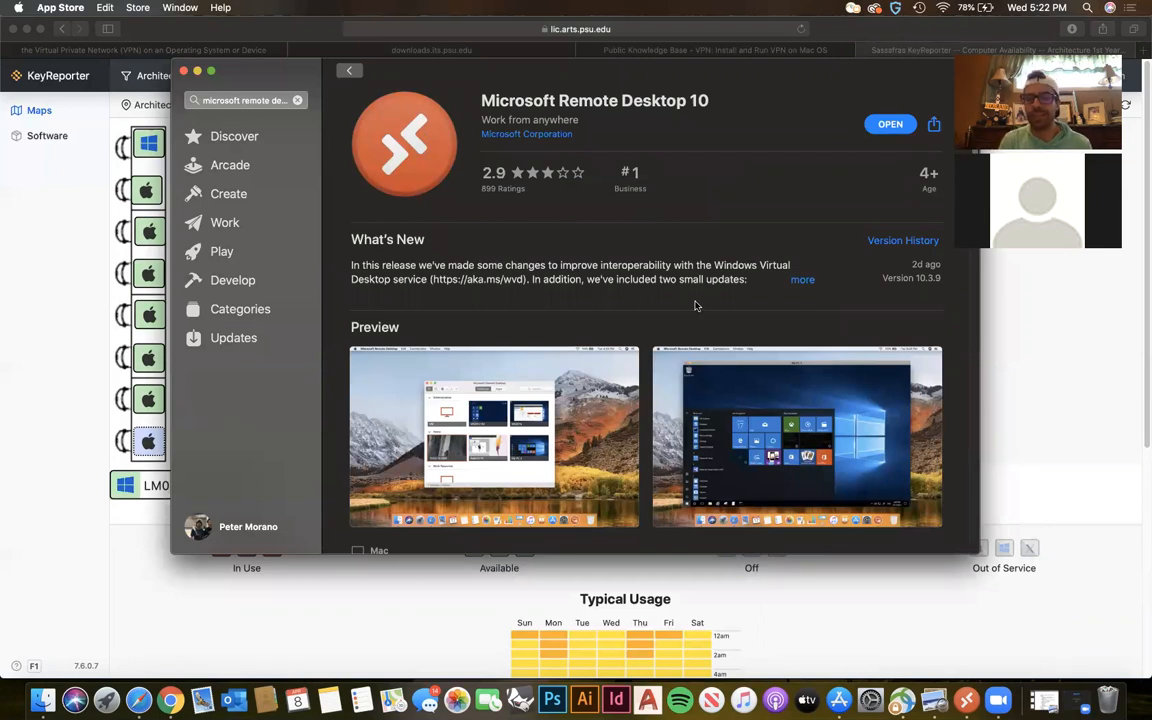
click(197, 70)
Switch to the running Microsoft Remote Desktop session and disconnect from the lab computer.
click(947, 700)
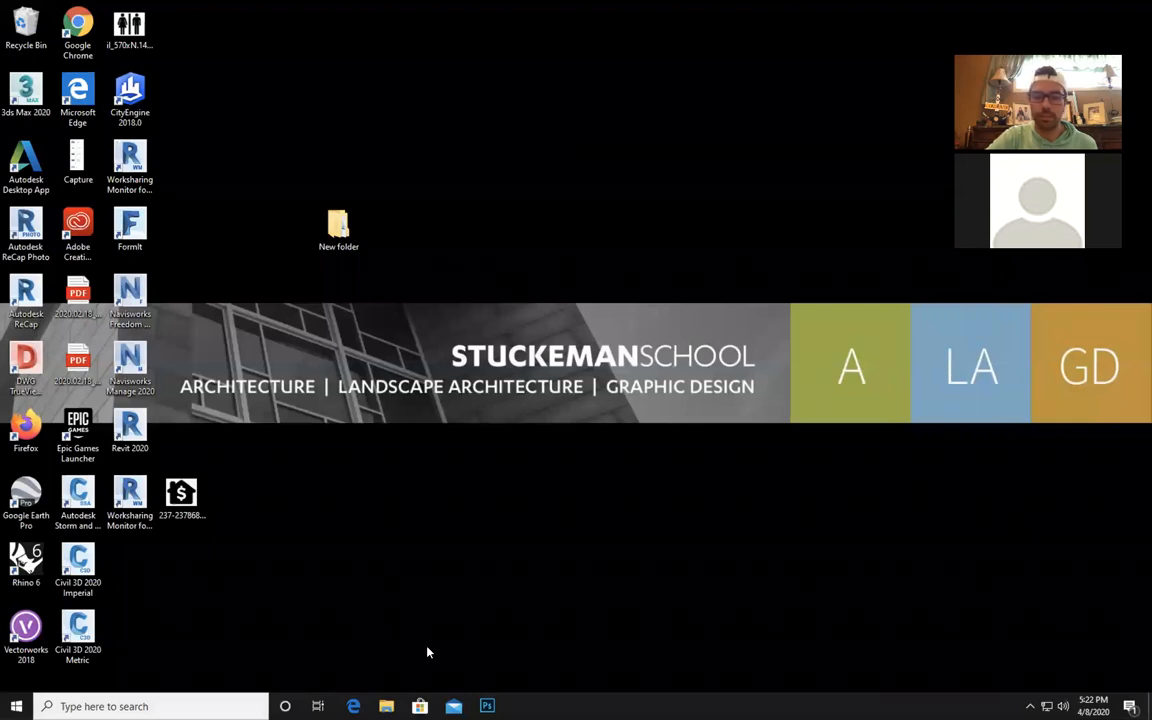
click(48, 704)
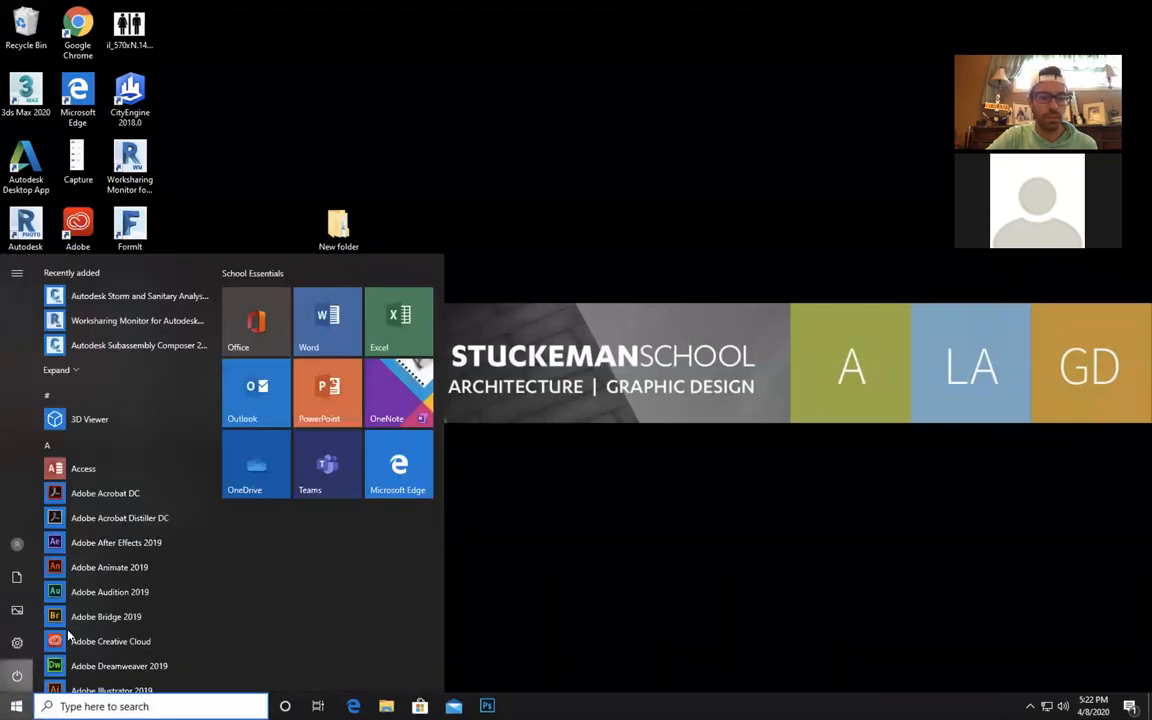
click(60, 641)
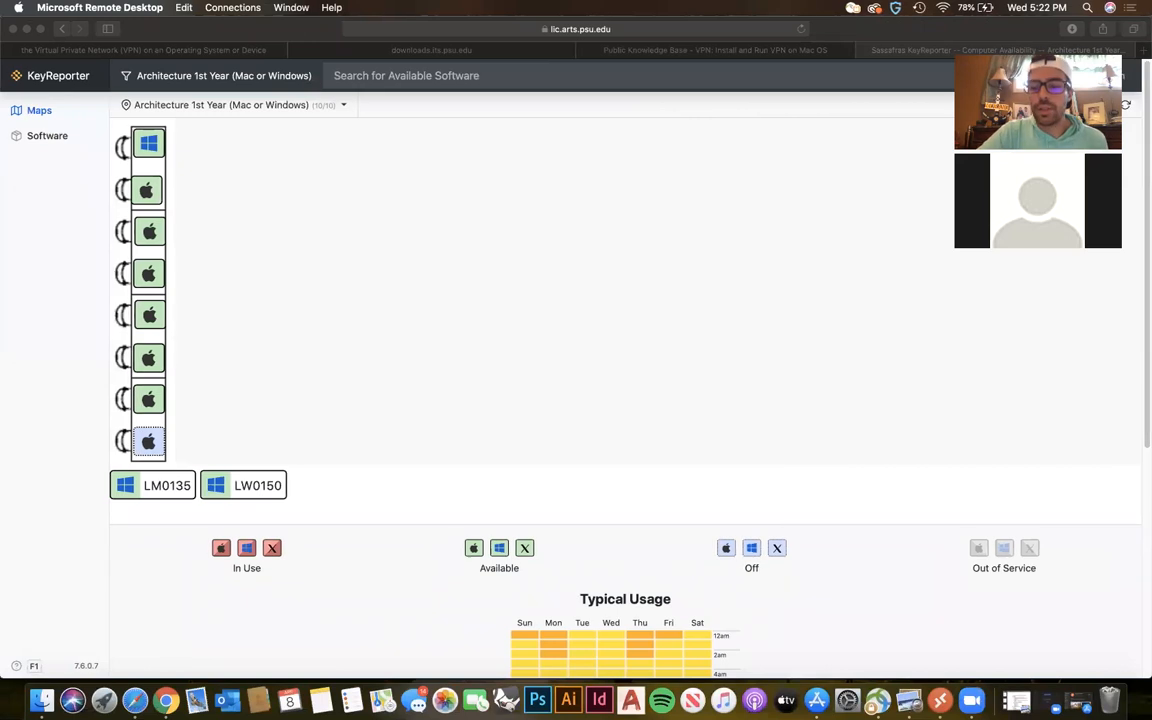
Bring up the Microsoft Remote Desktop window, look at its workspaces, and return to the saved PCs.
click(942, 701)
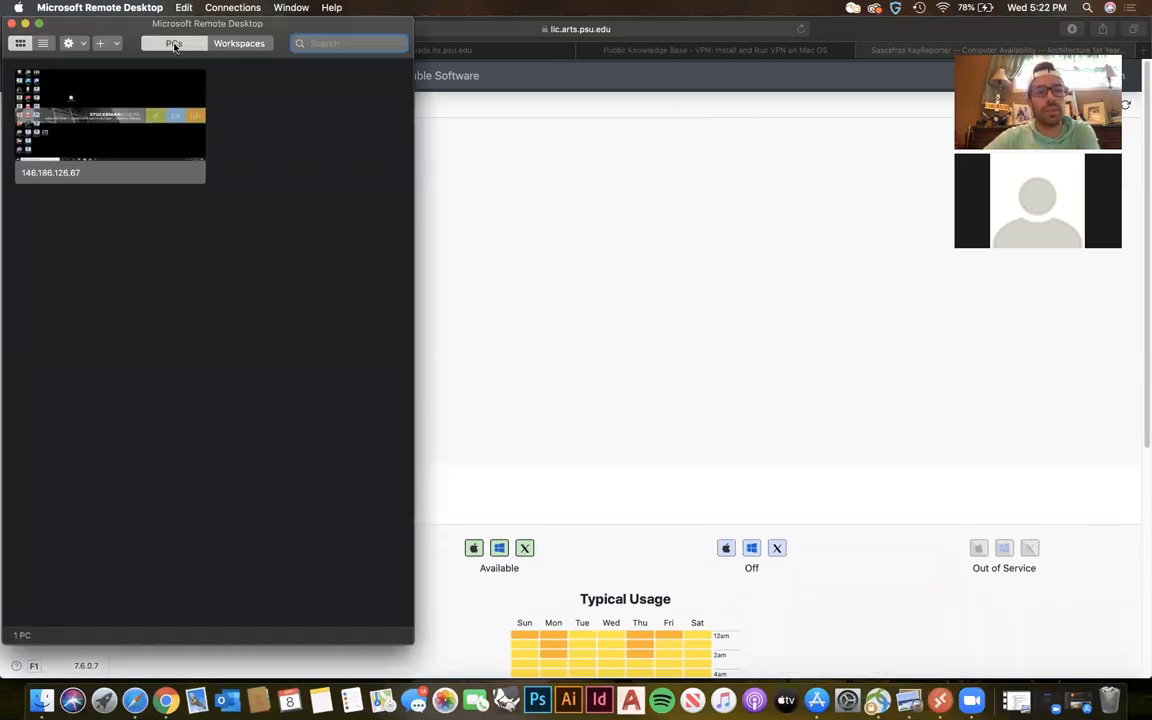
click(226, 40)
click(175, 42)
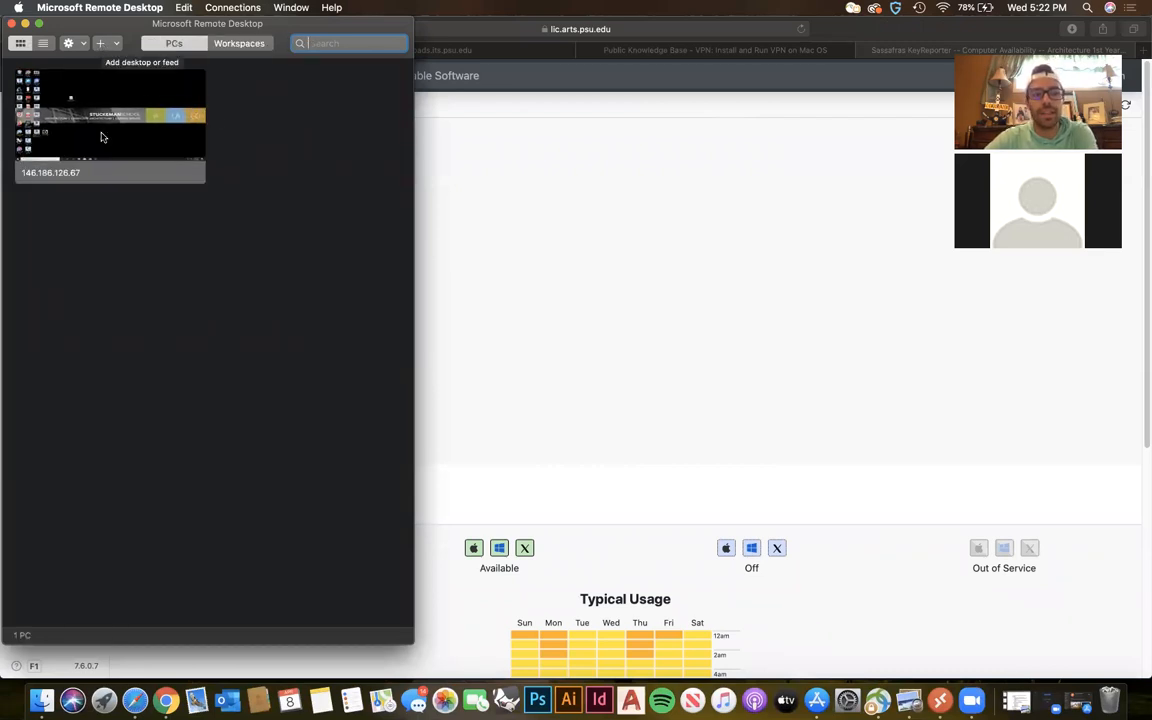
click(102, 43)
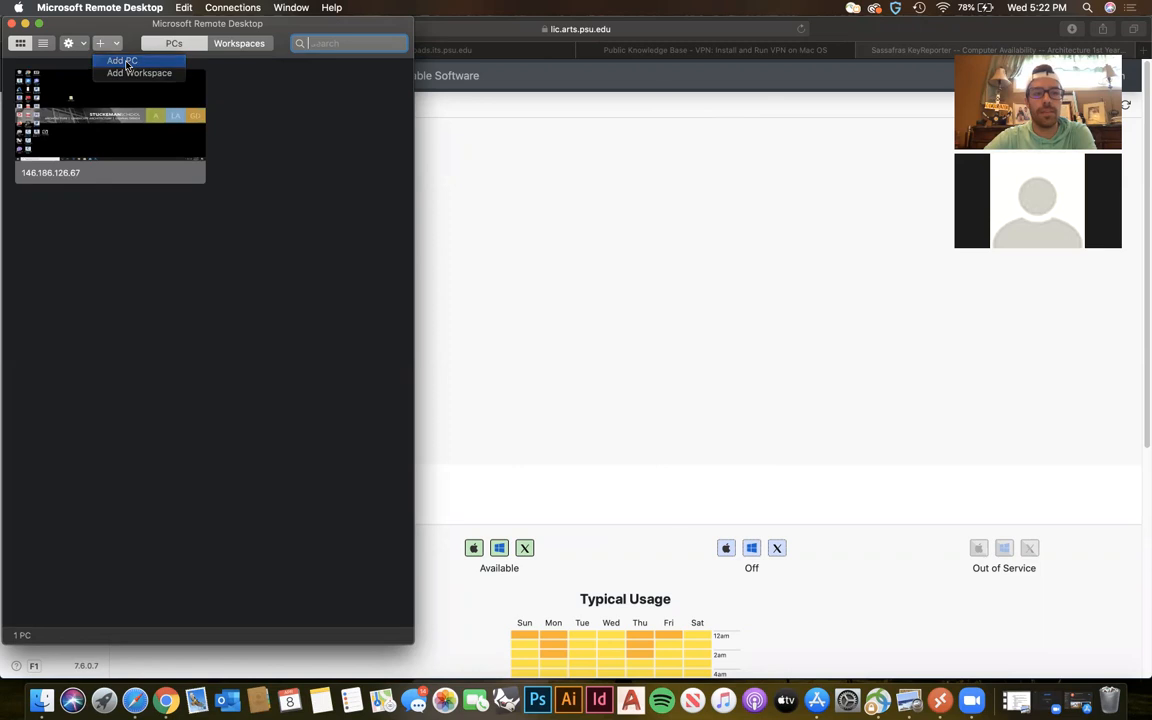
click(122, 60)
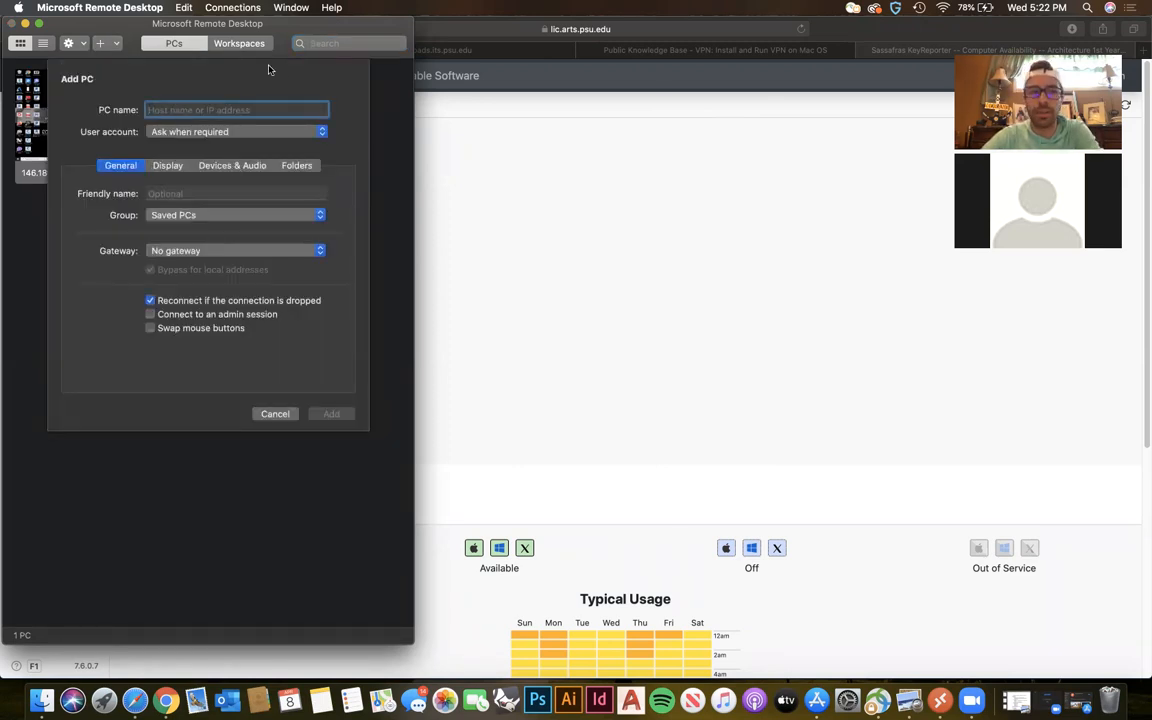
drag(275, 26, 744, 83)
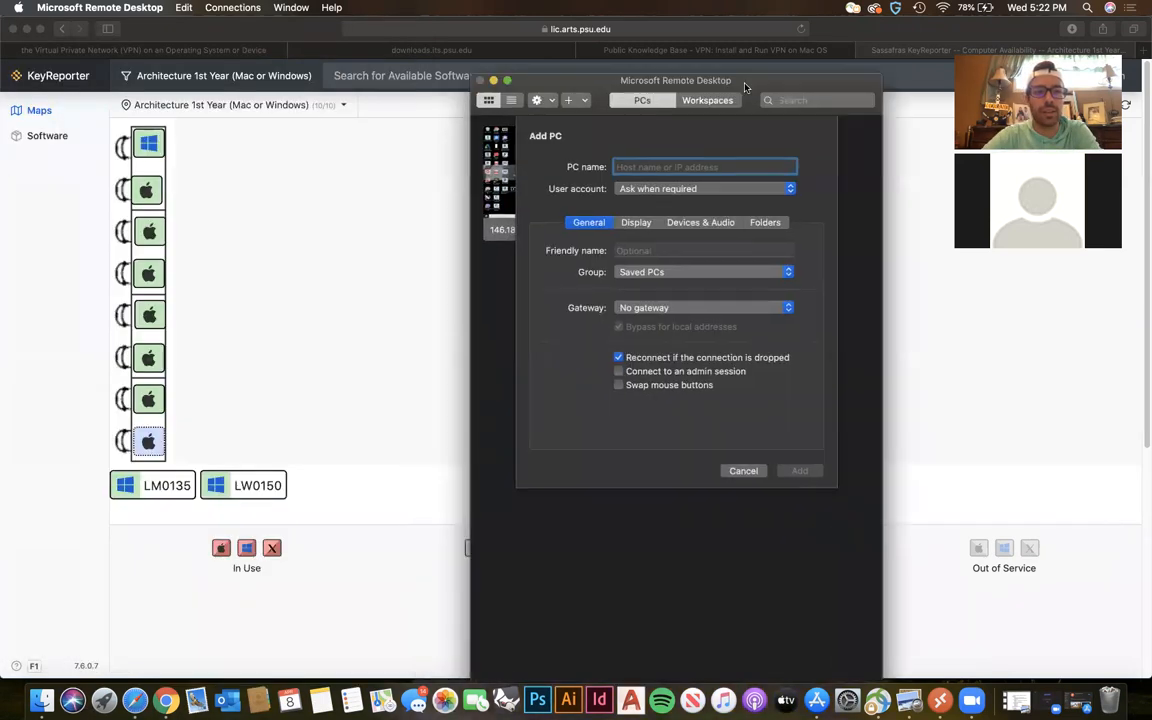
click(149, 150)
click(149, 147)
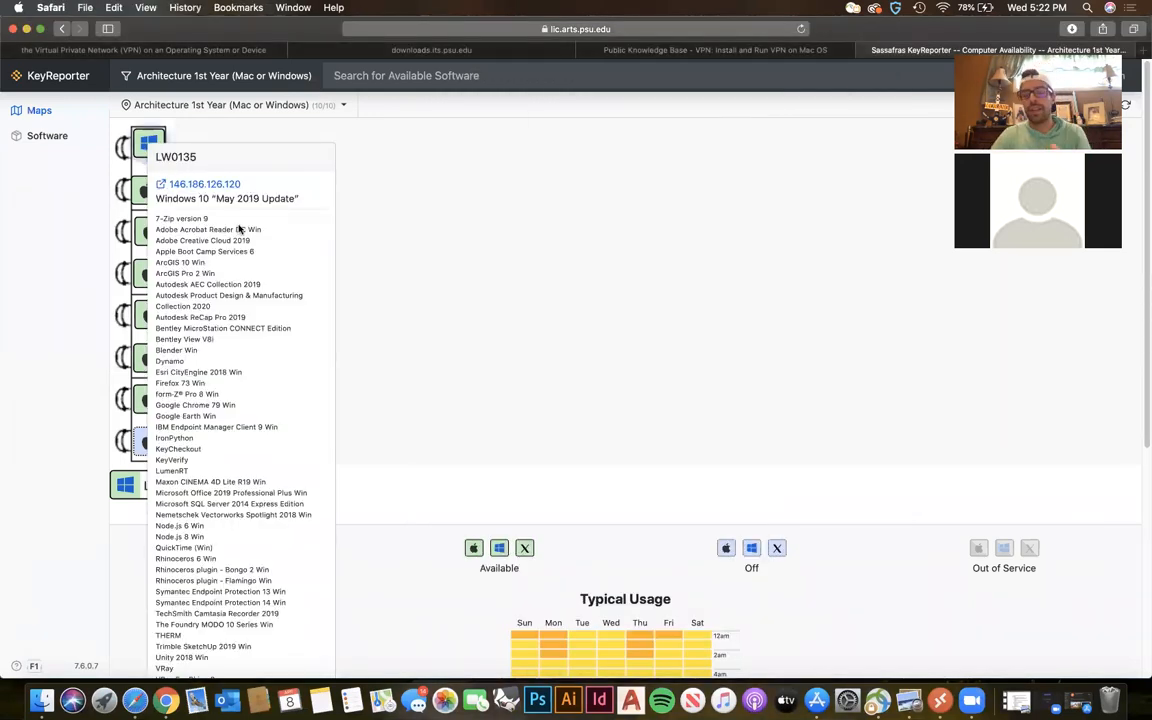
click(940, 700)
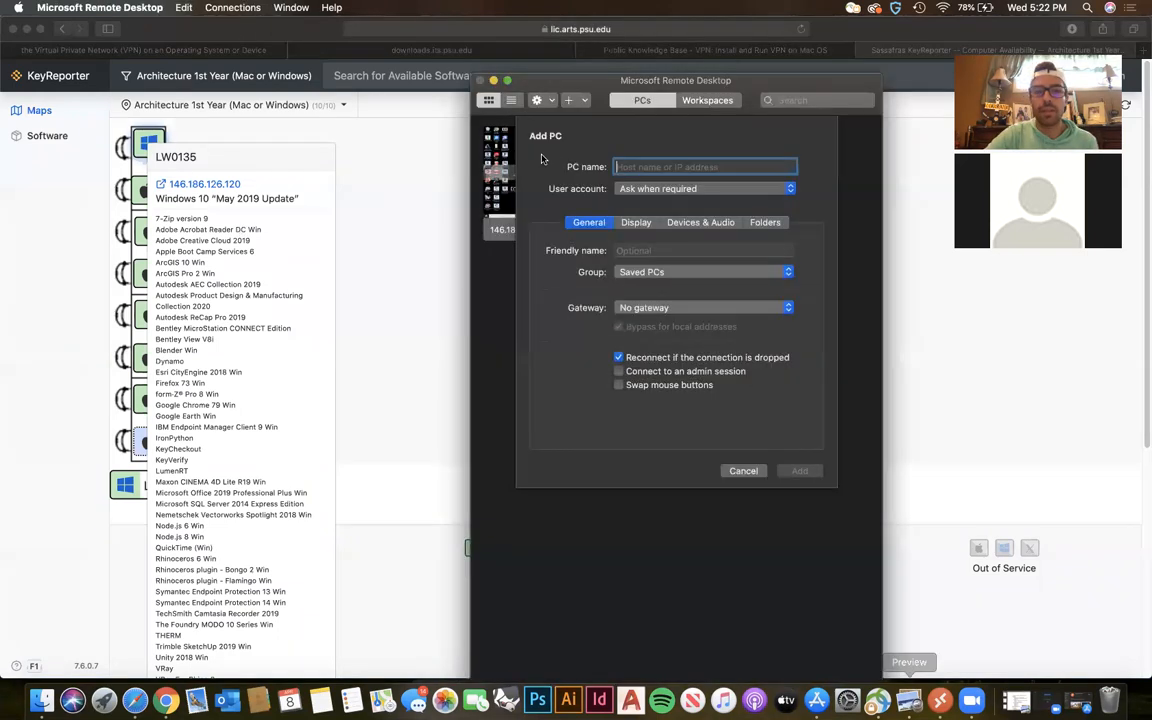
click(740, 474)
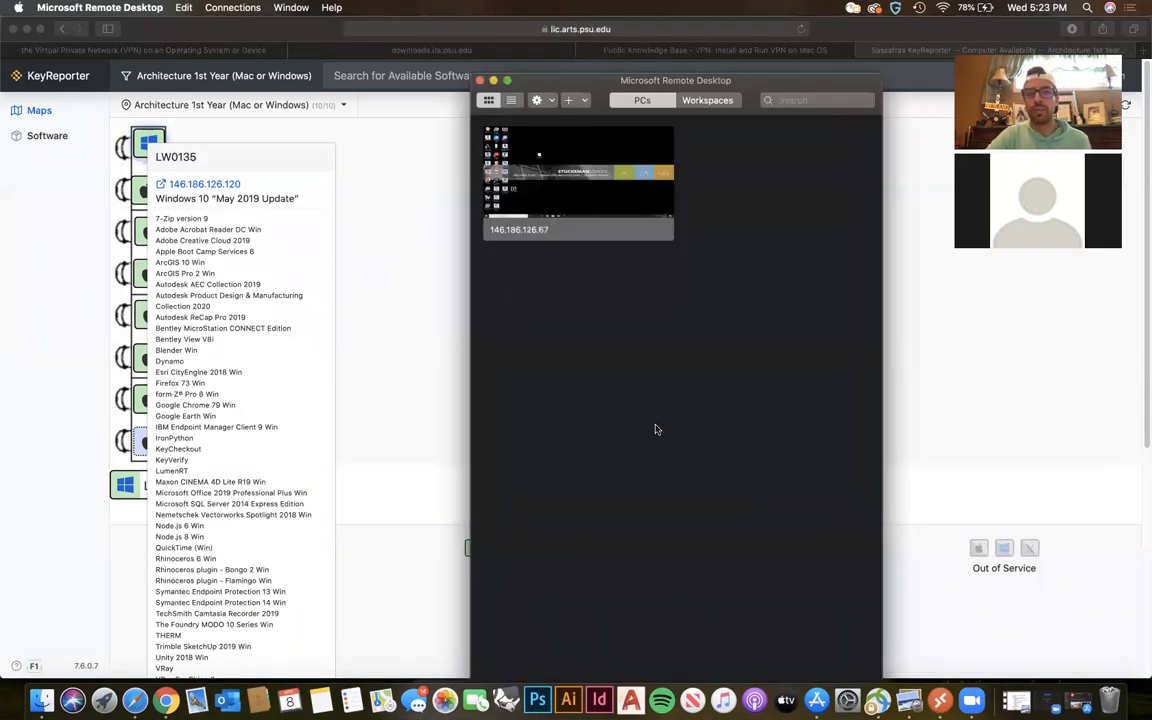
Connect to the saved PC 146.186.126.67, entering the account username and password and accepting the unverified certificate.
click(590, 176)
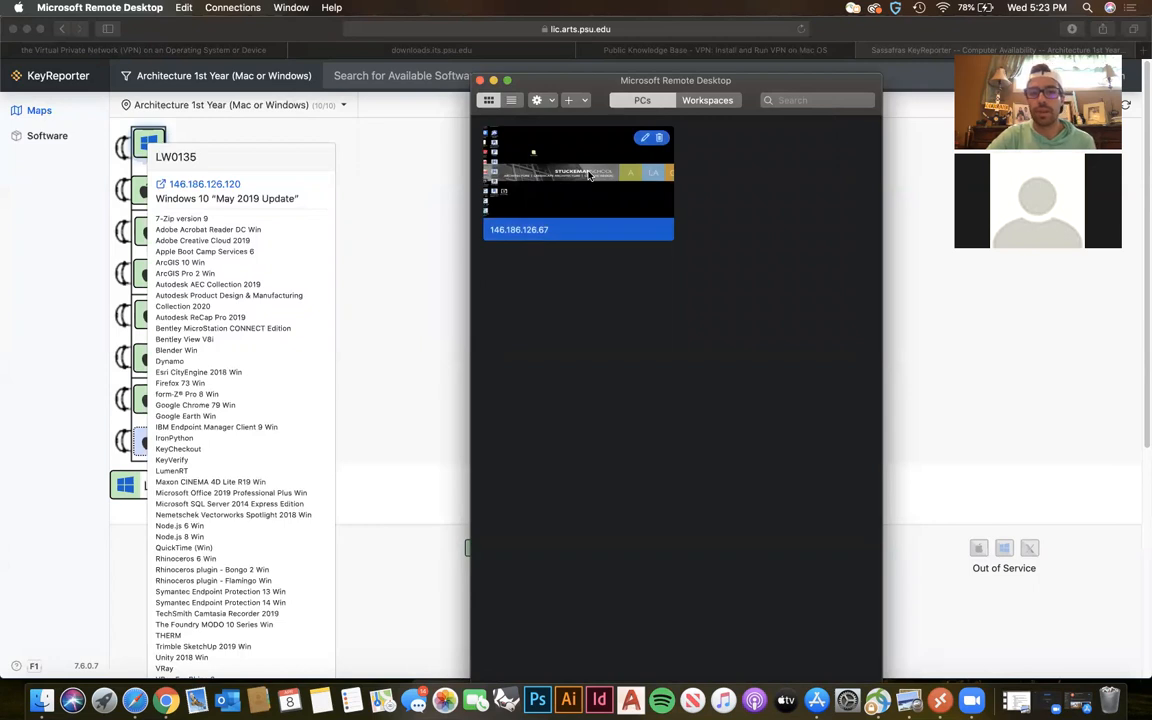
double_click(590, 176)
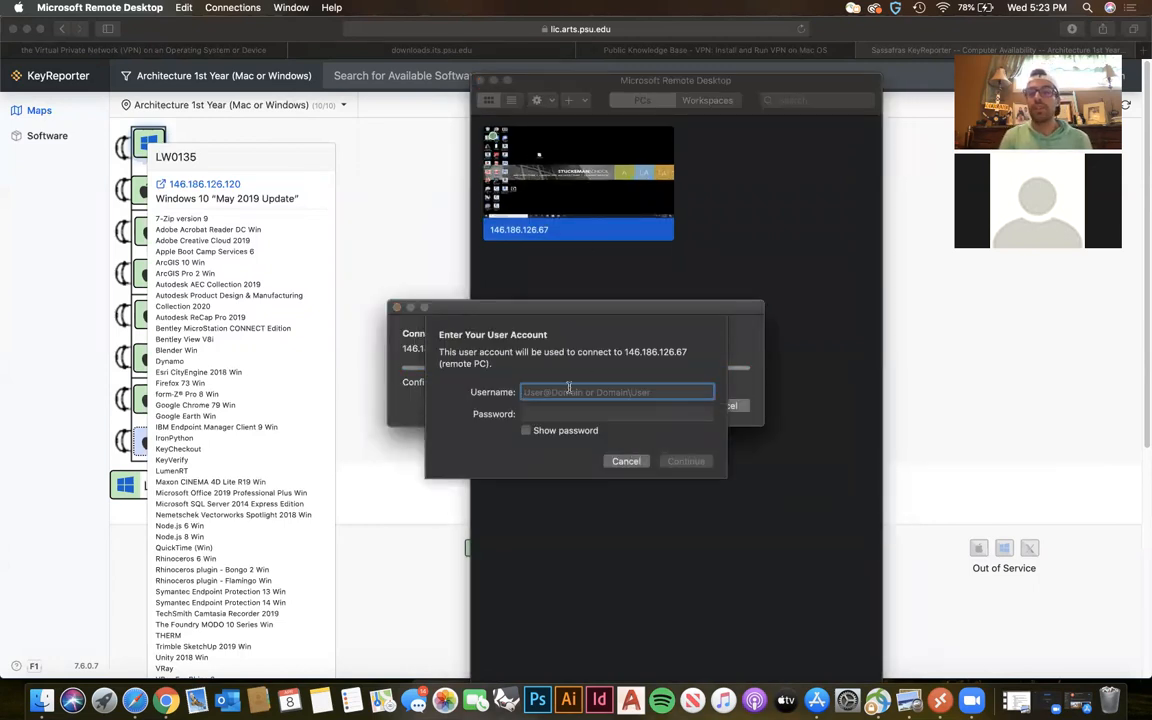
text(pam5525)
key(Tab)
text(*********)
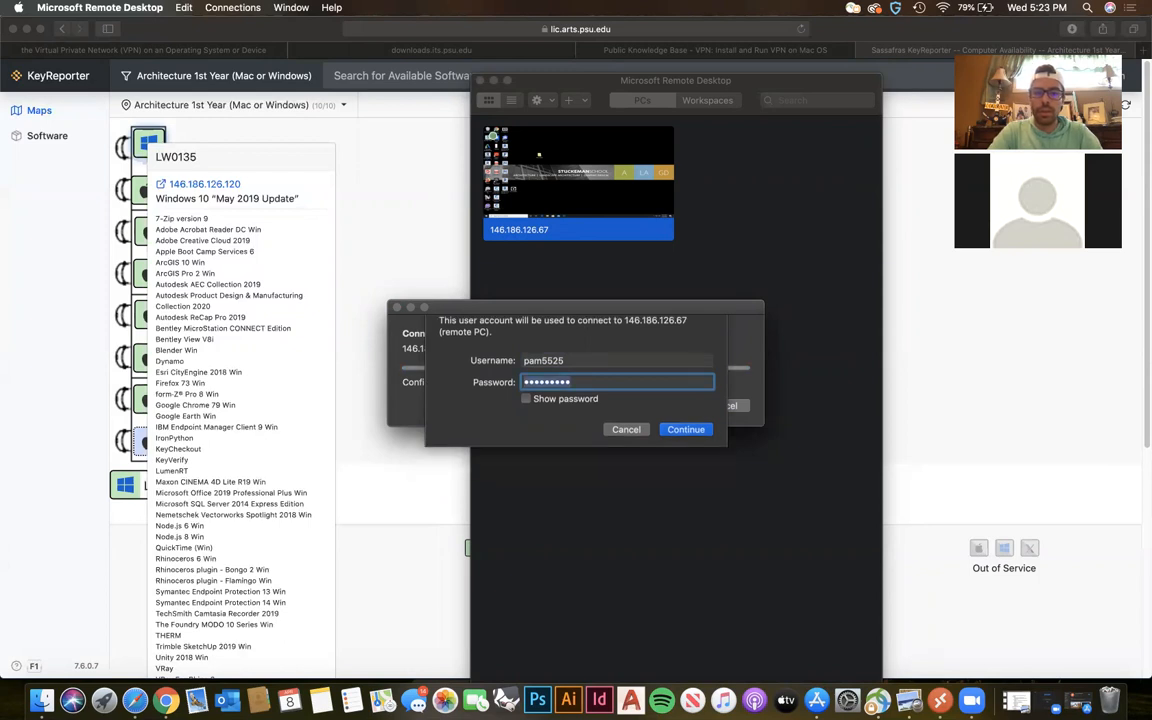
key(Return)
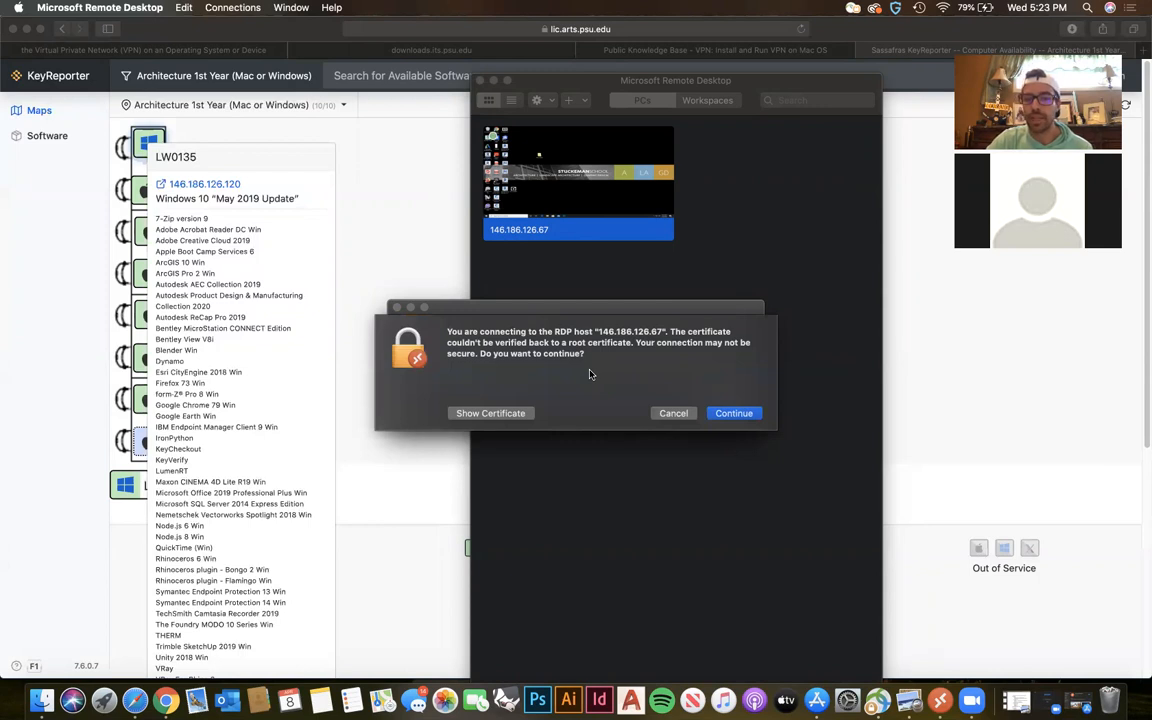
click(733, 412)
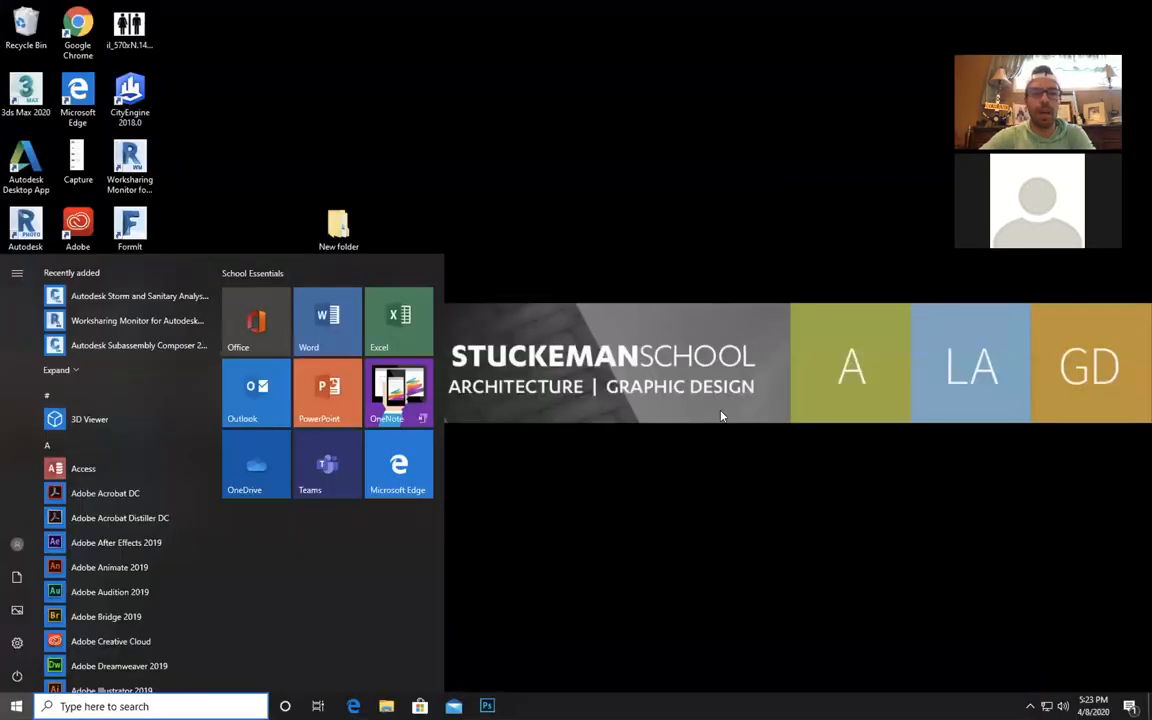
click(608, 234)
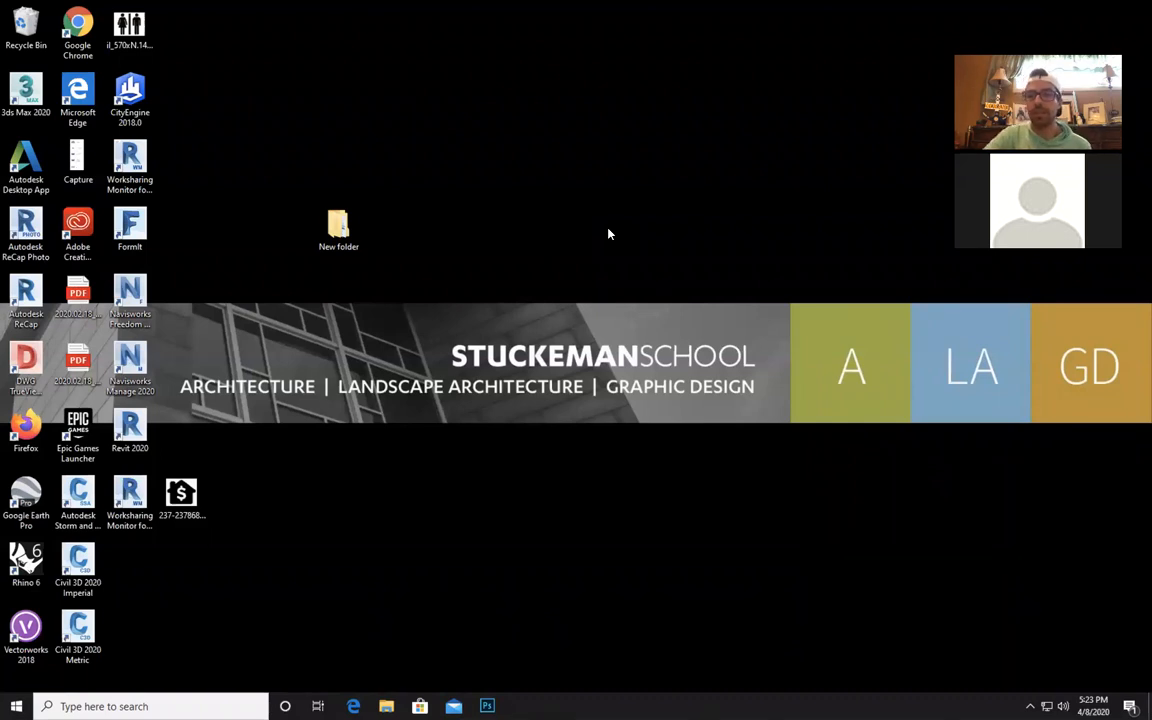
Minimize the Microsoft Remote Desktop window over KeyReporter, and return to the full-screen remote Windows desktop.
key(ctrl+Left)
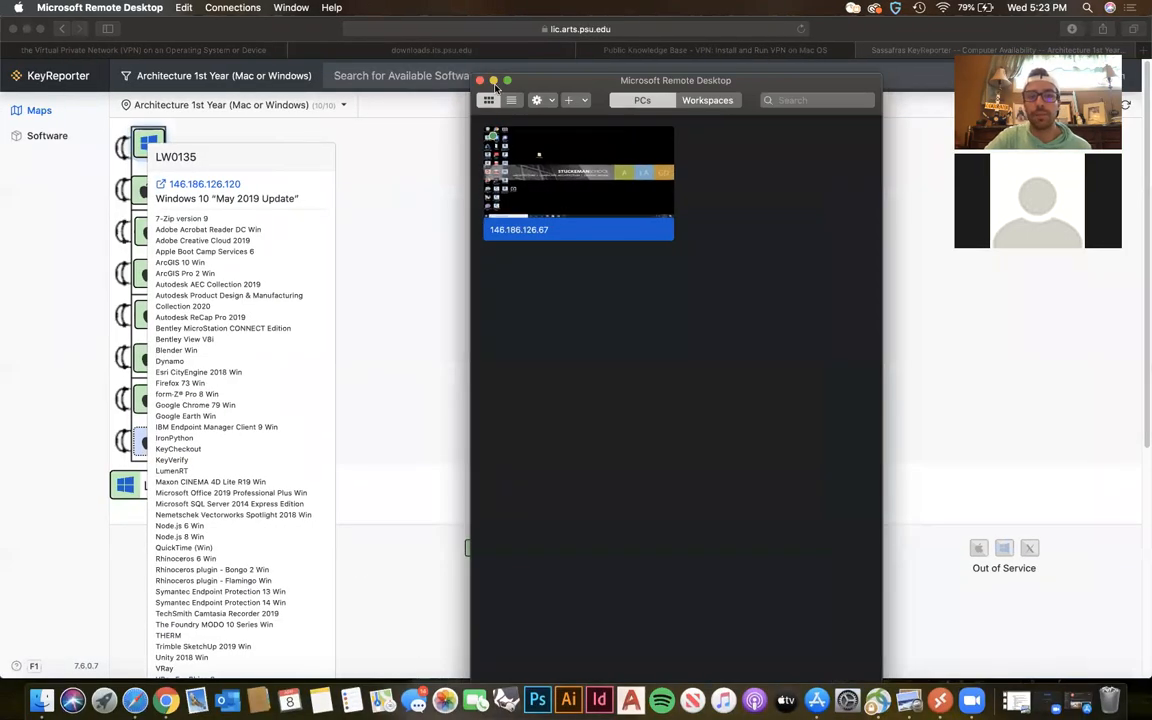
click(494, 81)
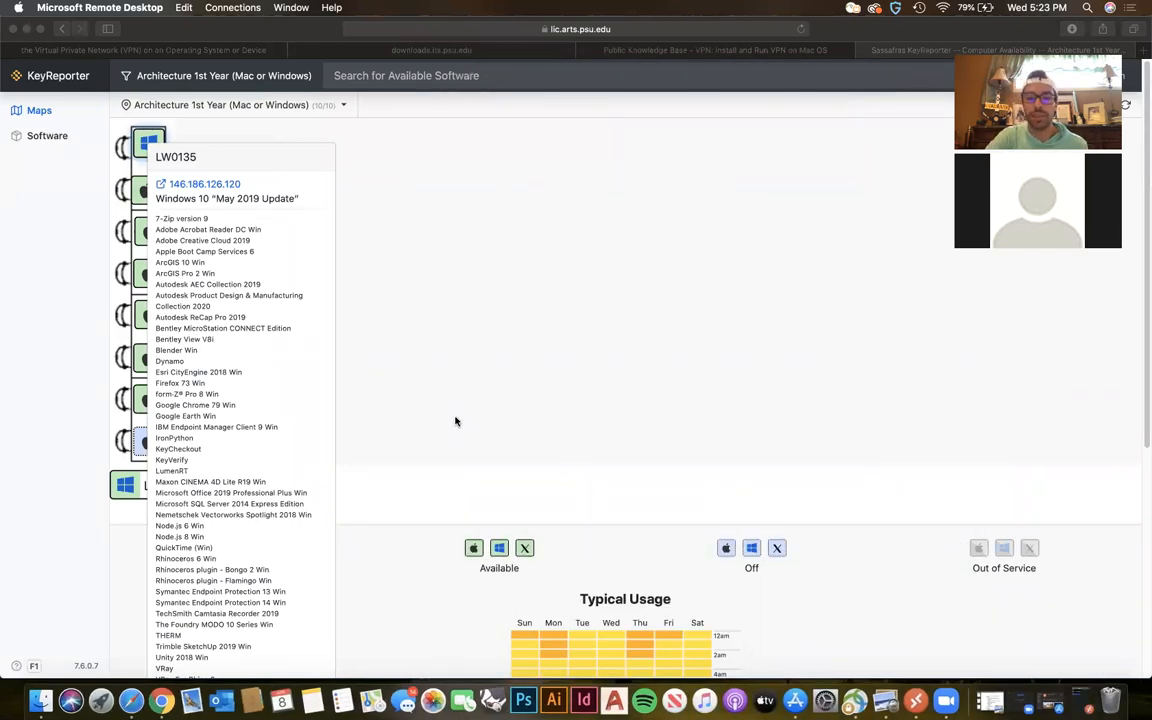
key(ctrl+Right)
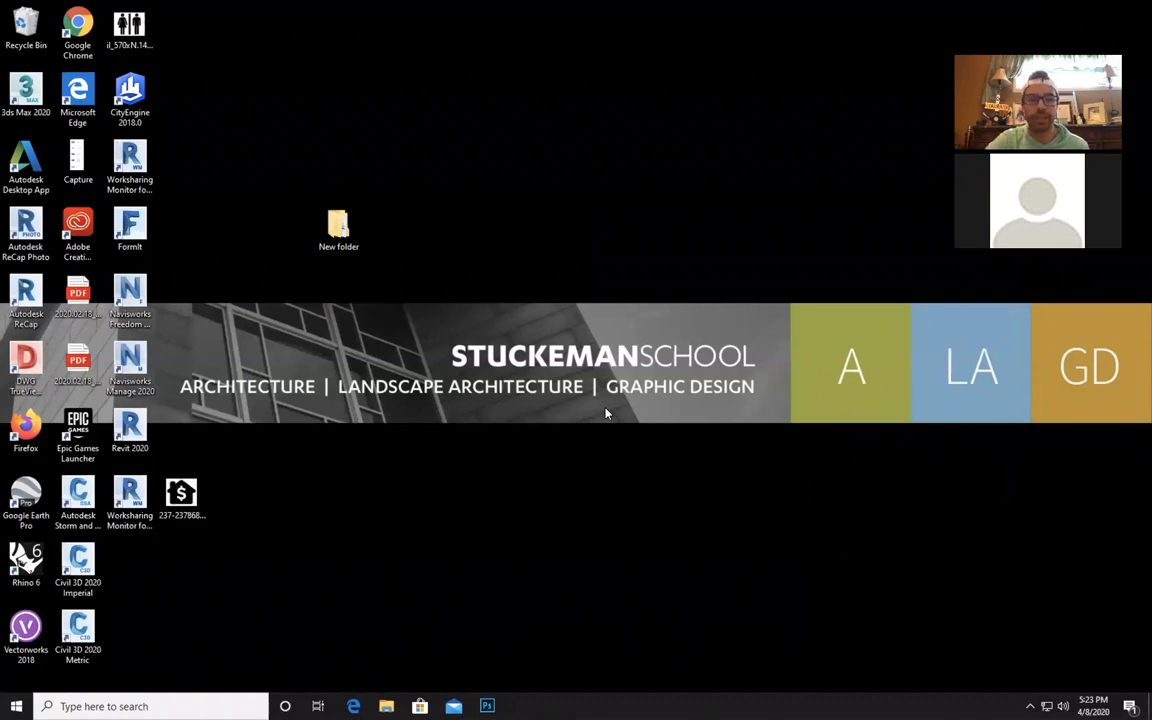
key(ctrl+Left)
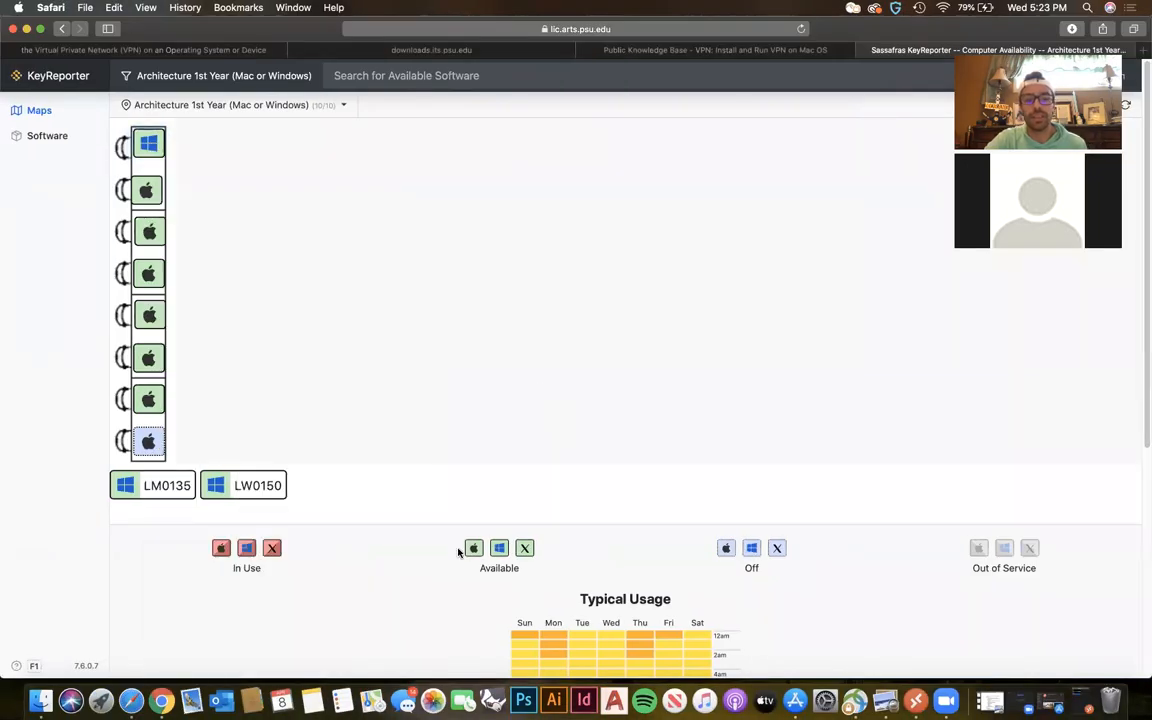
key(ctrl+Right)
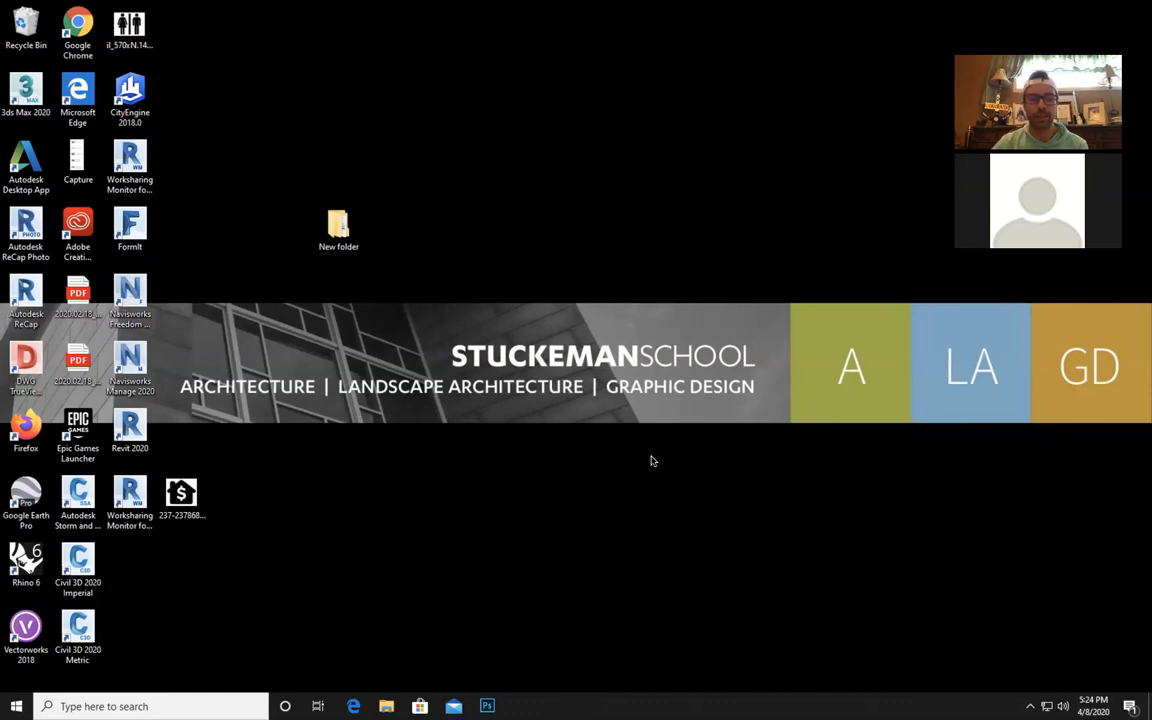
Launch Rhino 6 on the remote lab computer, dismiss its startup window, and look over the rendering commands.
double_click(35, 560)
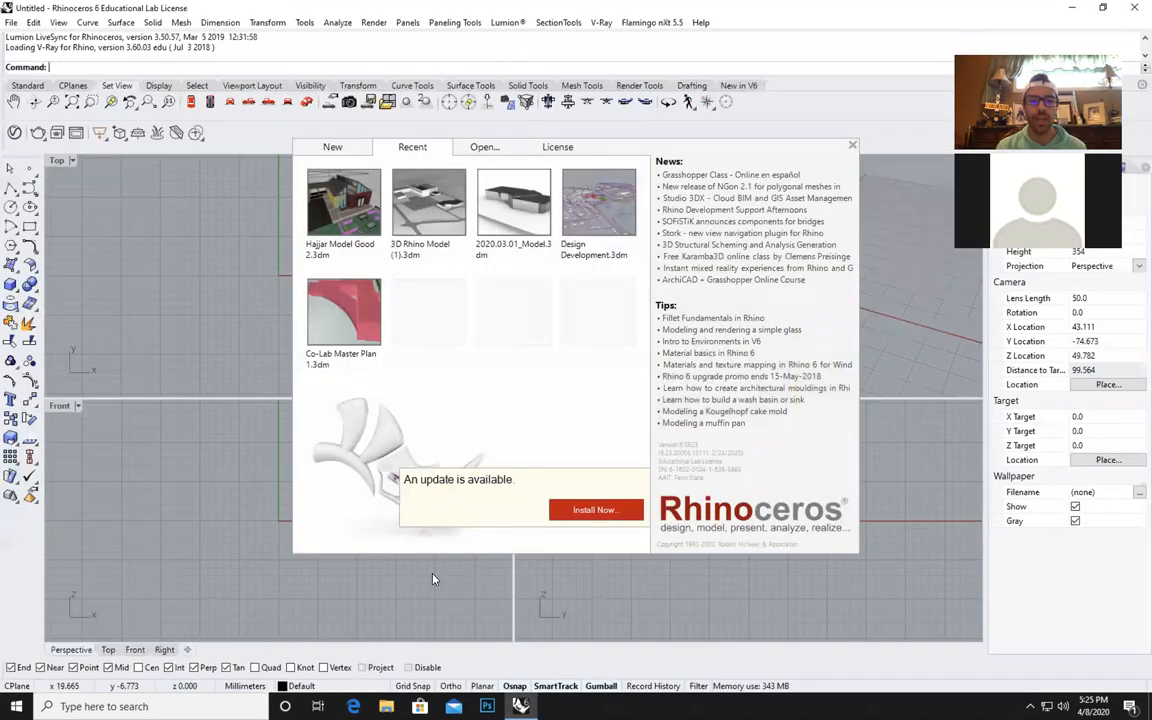
click(433, 579)
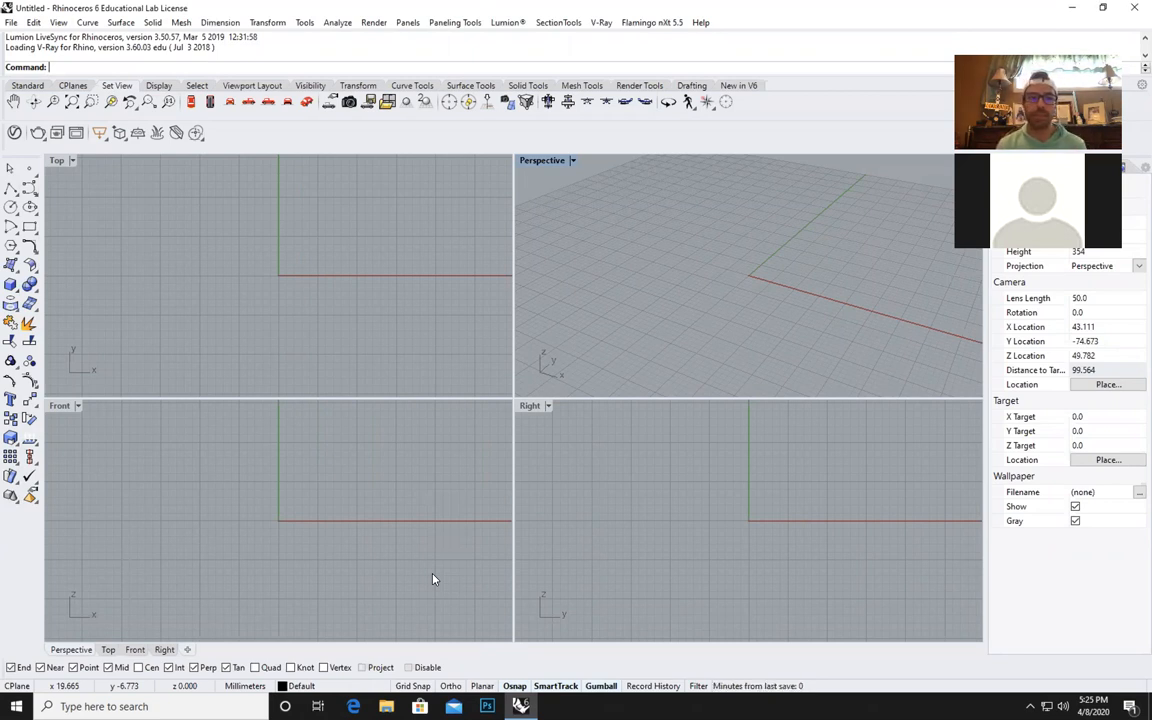
click(376, 23)
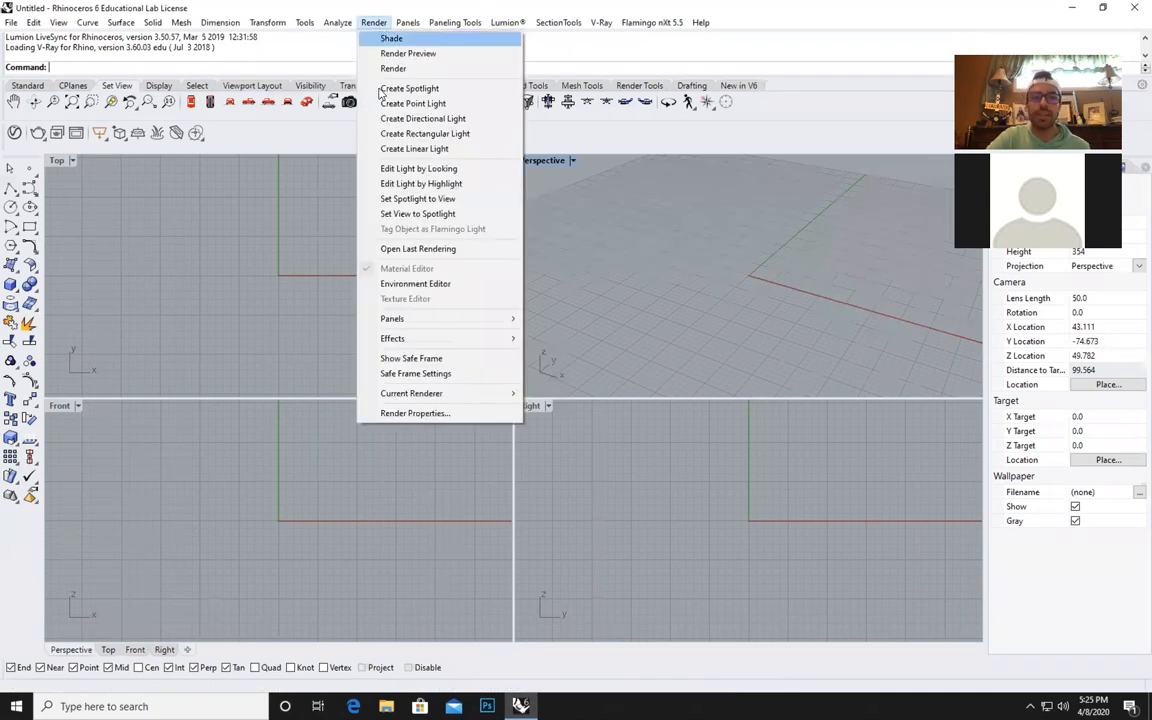
click(326, 10)
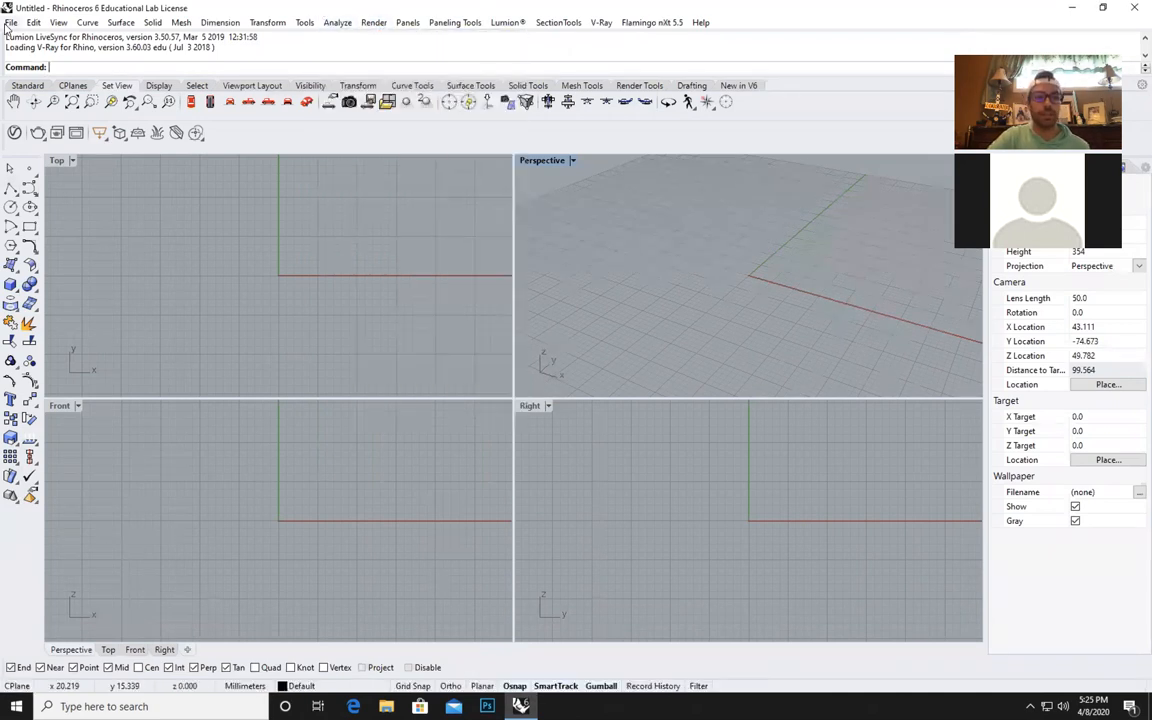
Open the Rhino model Hajjar Model Good 2 from the V-Ray folder on the desktop.
click(10, 22)
click(68, 54)
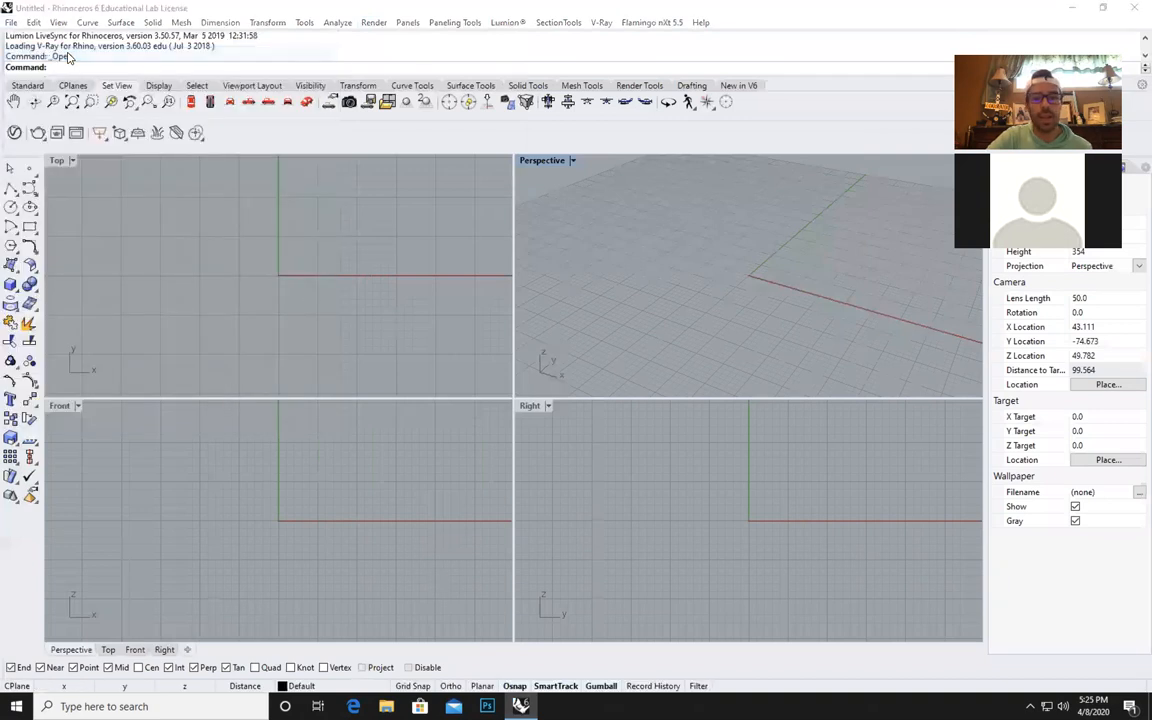
click(165, 144)
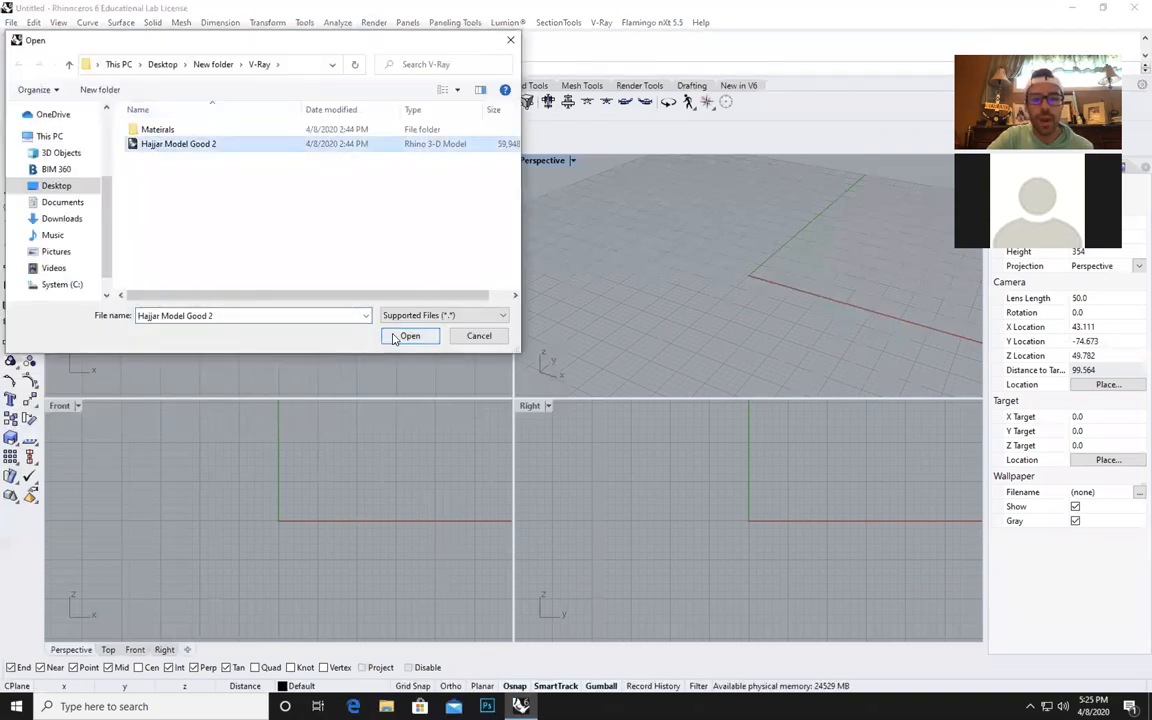
click(392, 336)
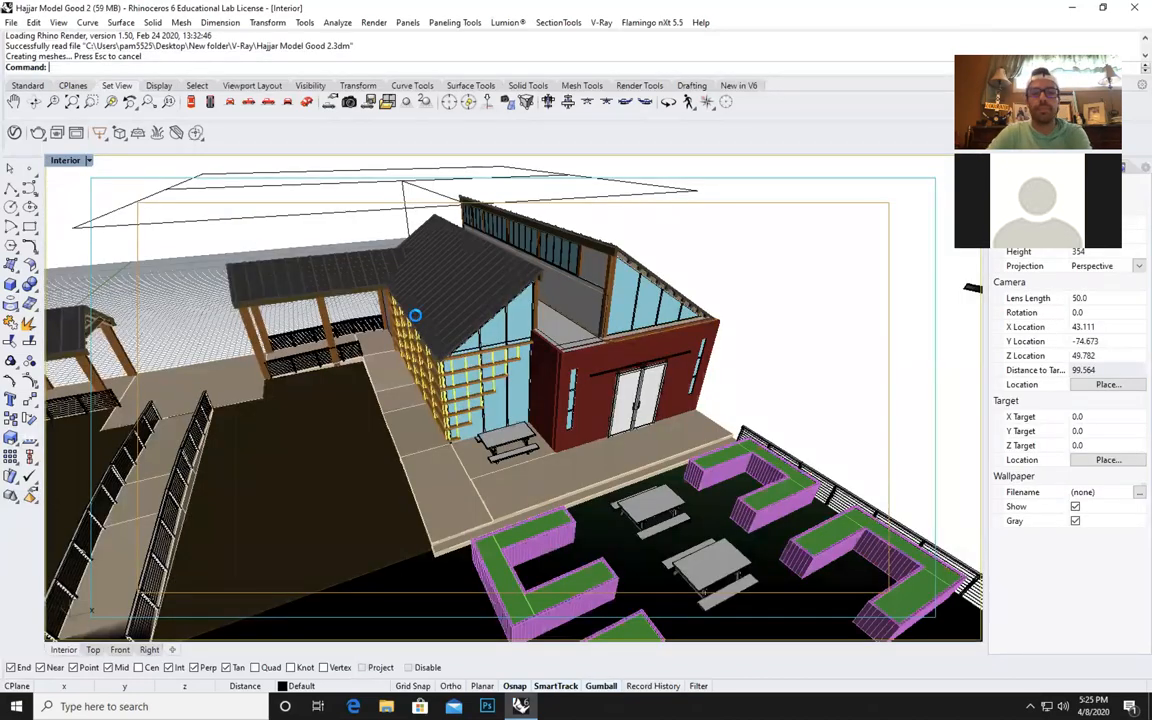
Examine the building and its surrounding site from different distances and angles in the Interior view.
scroll(506, 371, up, 8)
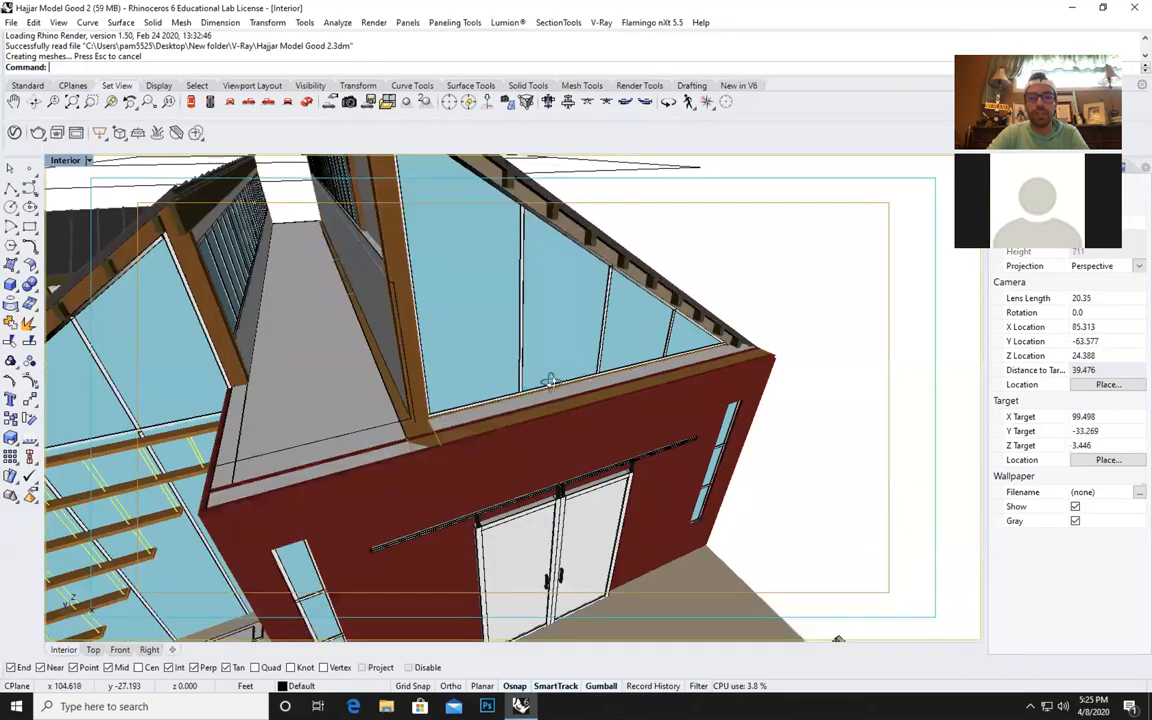
scroll(565, 385, up, 3)
scroll(563, 391, down, 13)
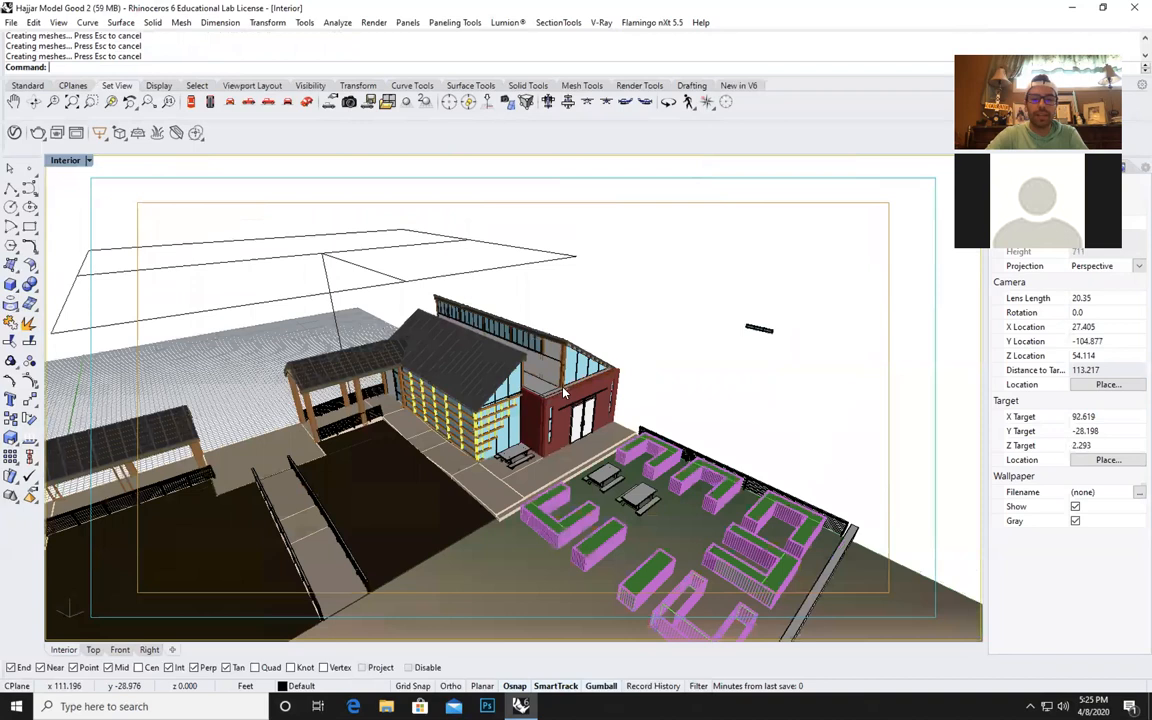
scroll(563, 392, down, 10)
scroll(563, 385, up, 6)
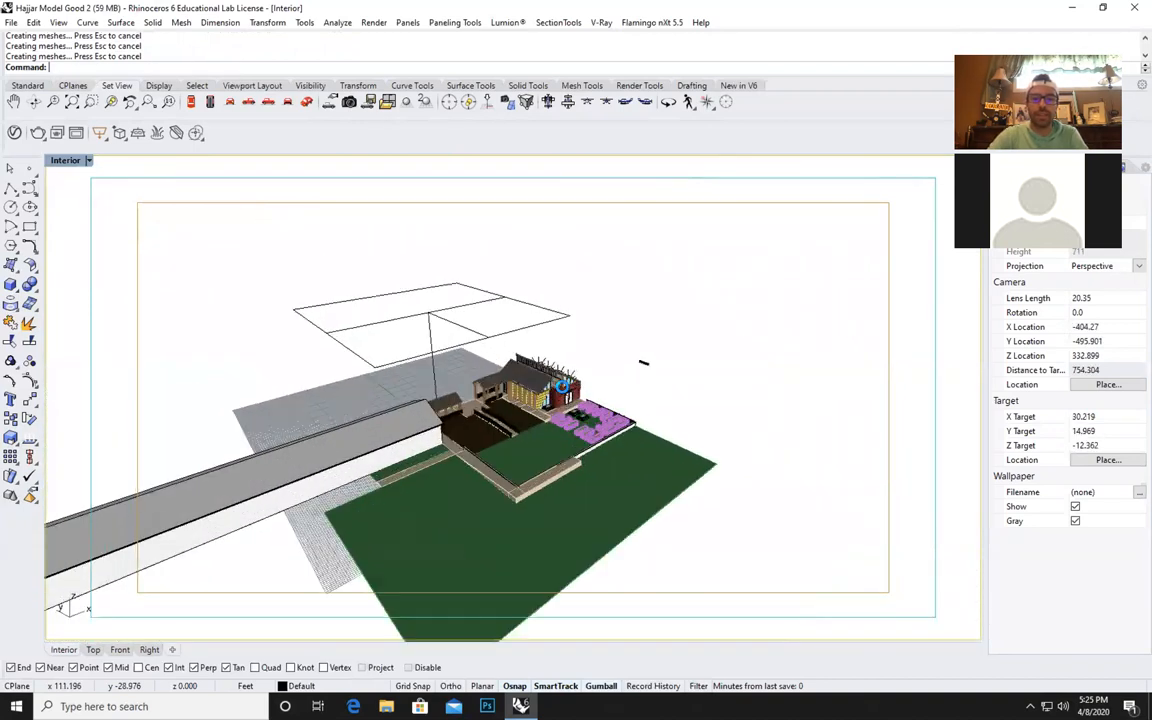
right_drag(565, 420, 567, 491)
scroll(540, 398, up, 6)
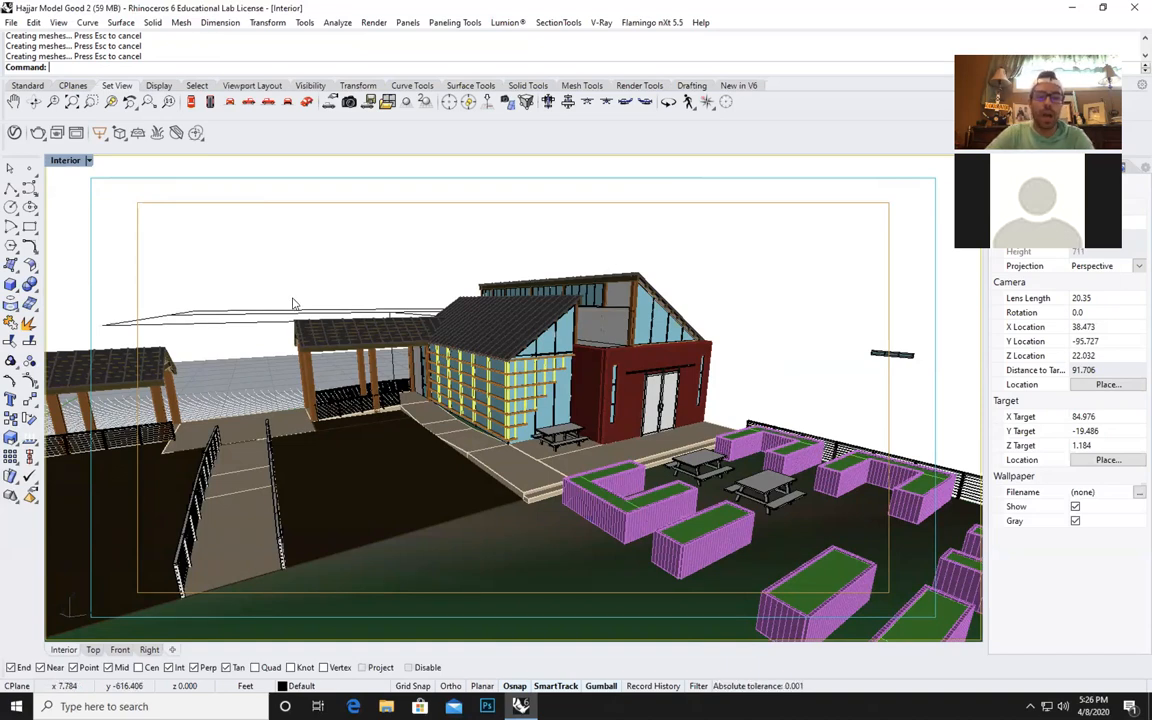
Set V-Ray for Rhino as the current renderer.
click(373, 22)
mouse_move(419, 393)
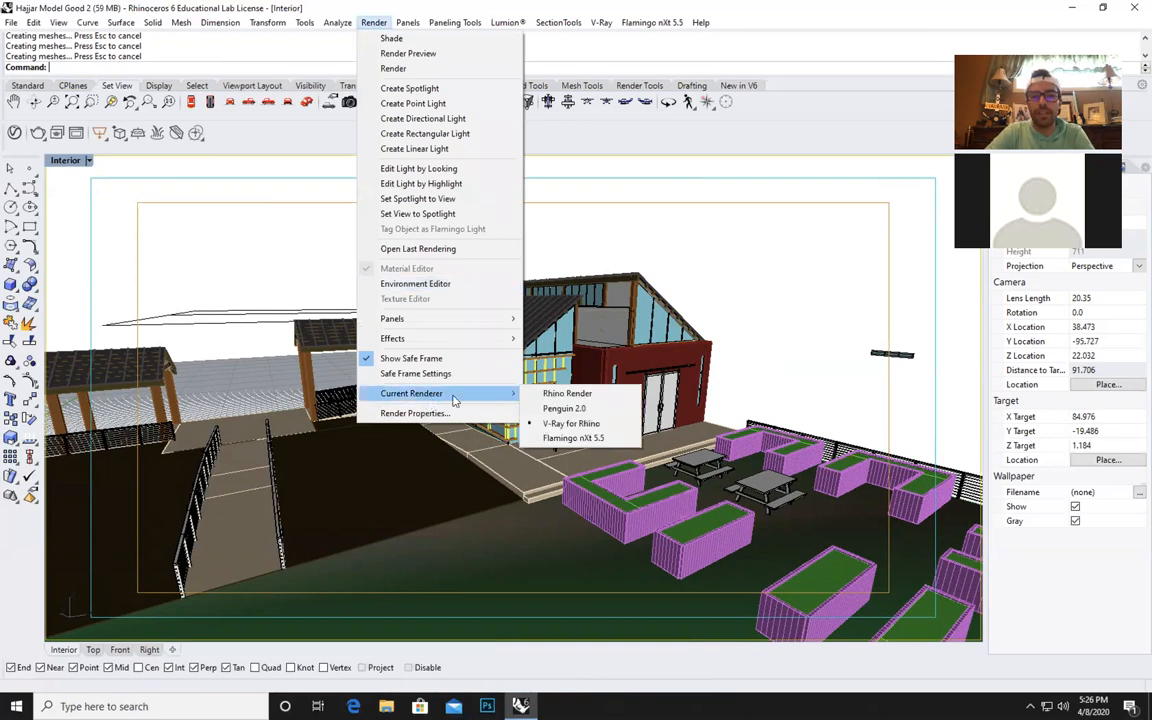
key(Up)
key(Up)
key(Up)
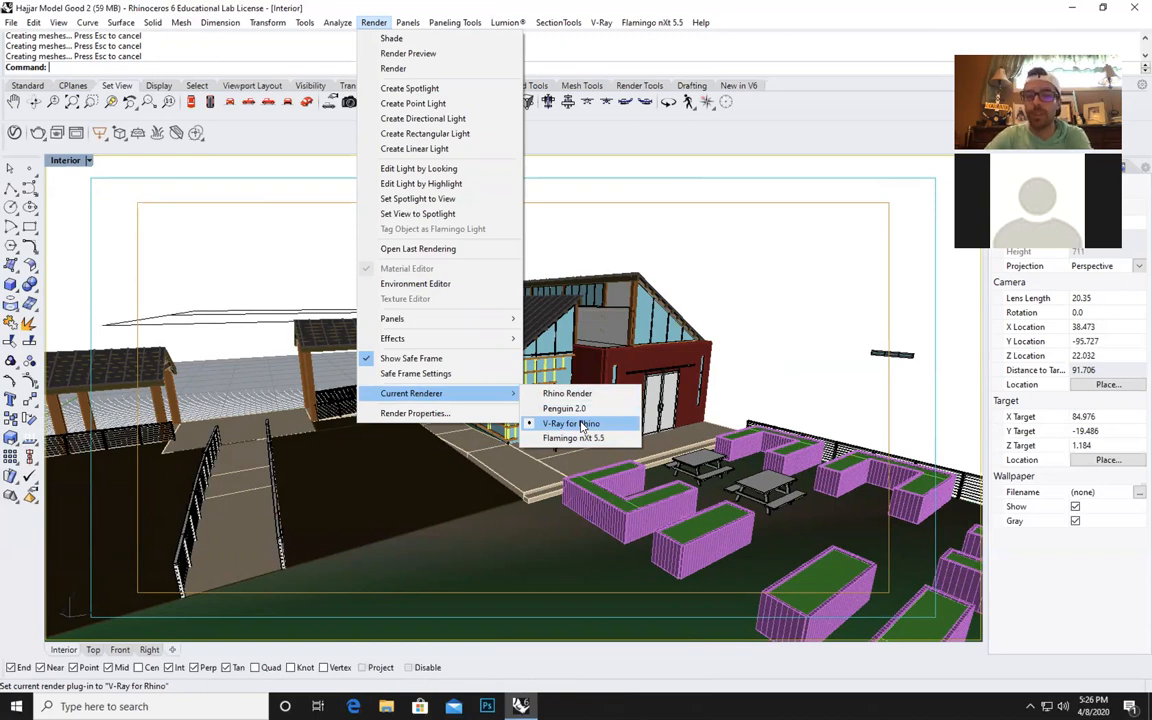
click(583, 425)
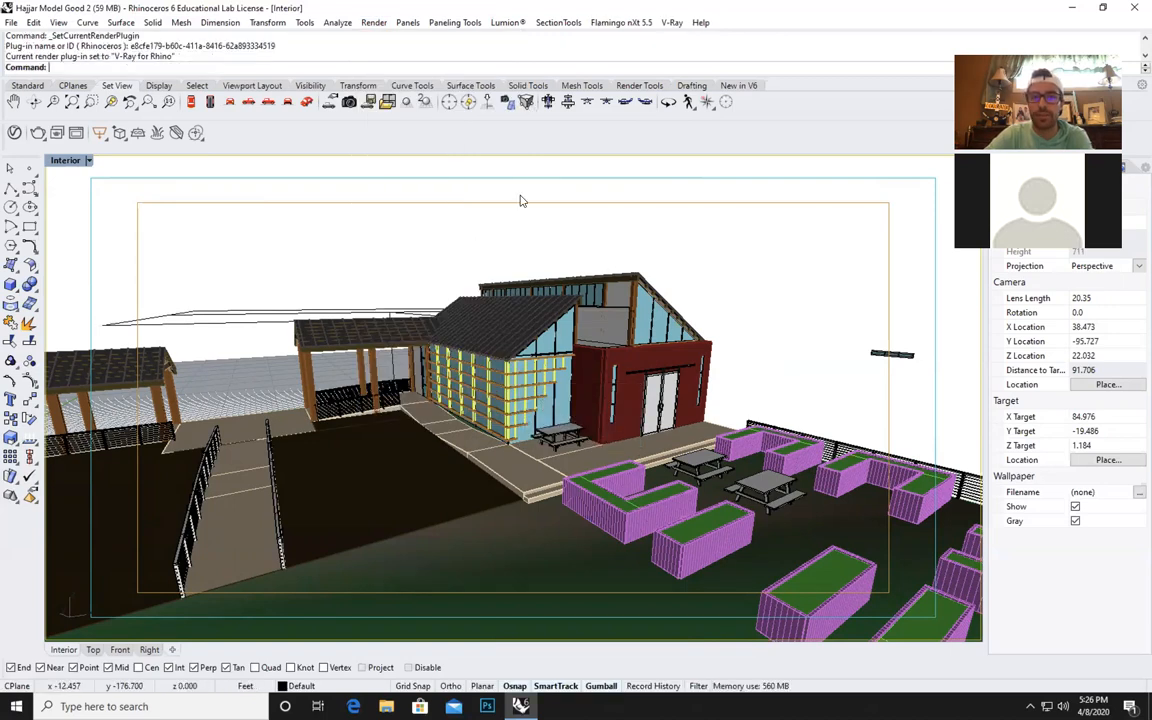
Open the V-Ray Asset Editor, expand its material library and material settings, and show the list of scene lights.
click(667, 24)
key(Escape)
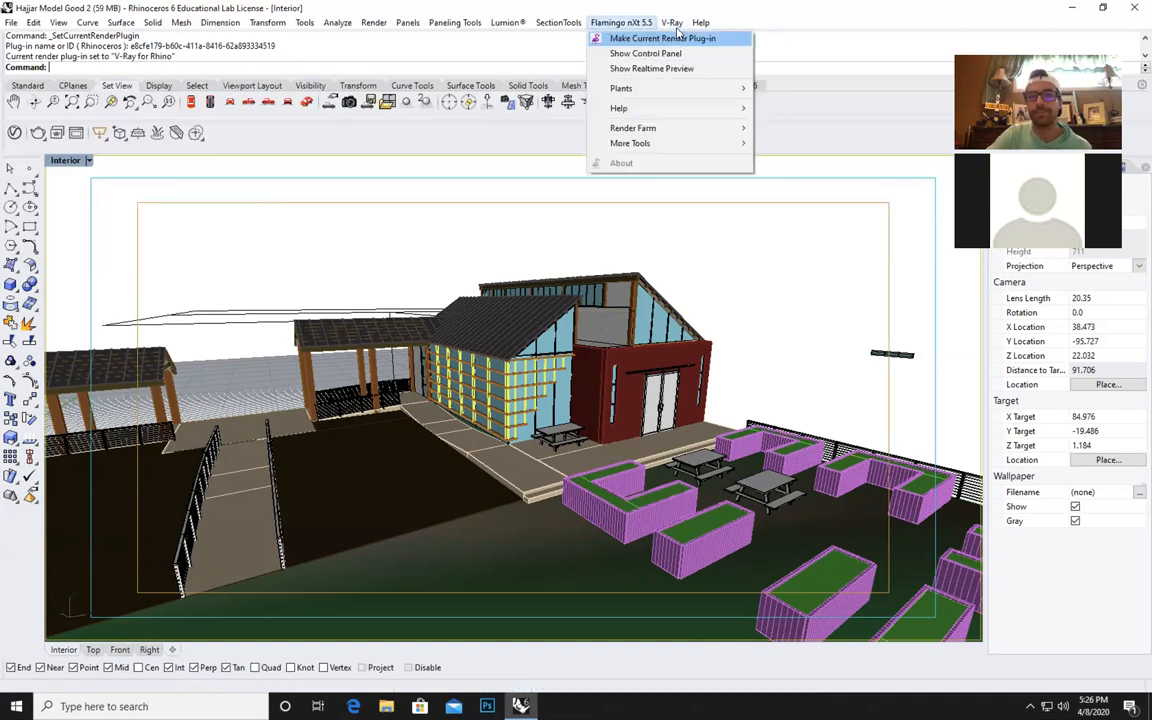
click(700, 39)
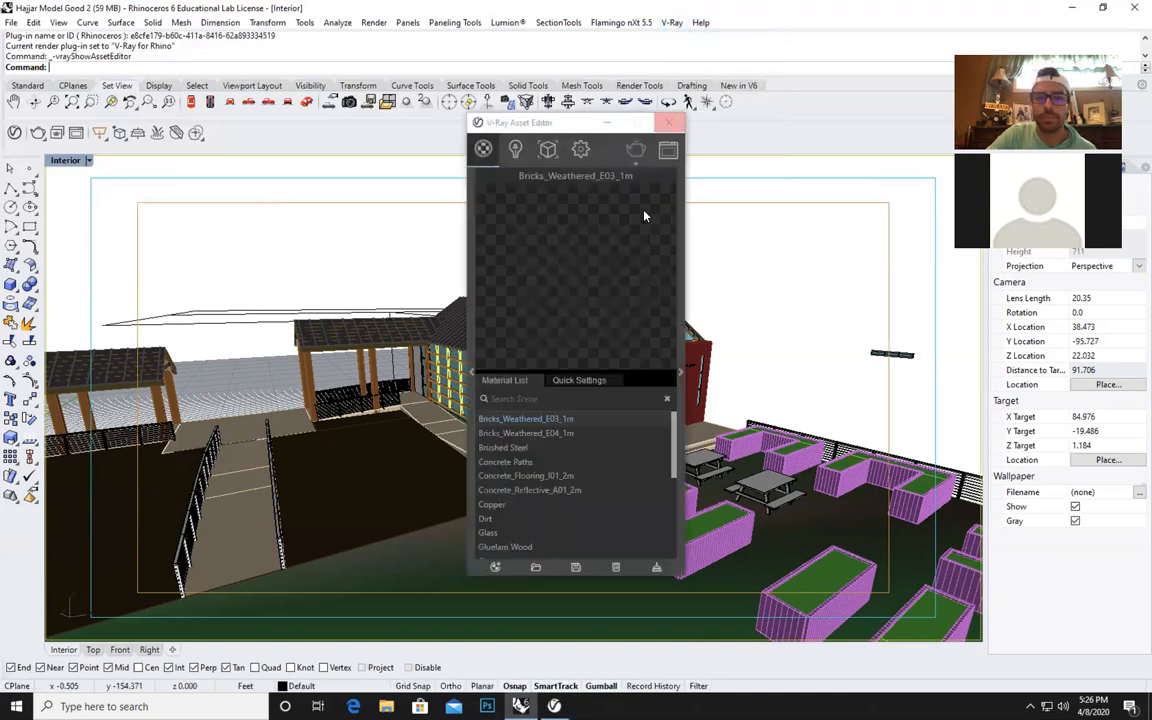
click(471, 372)
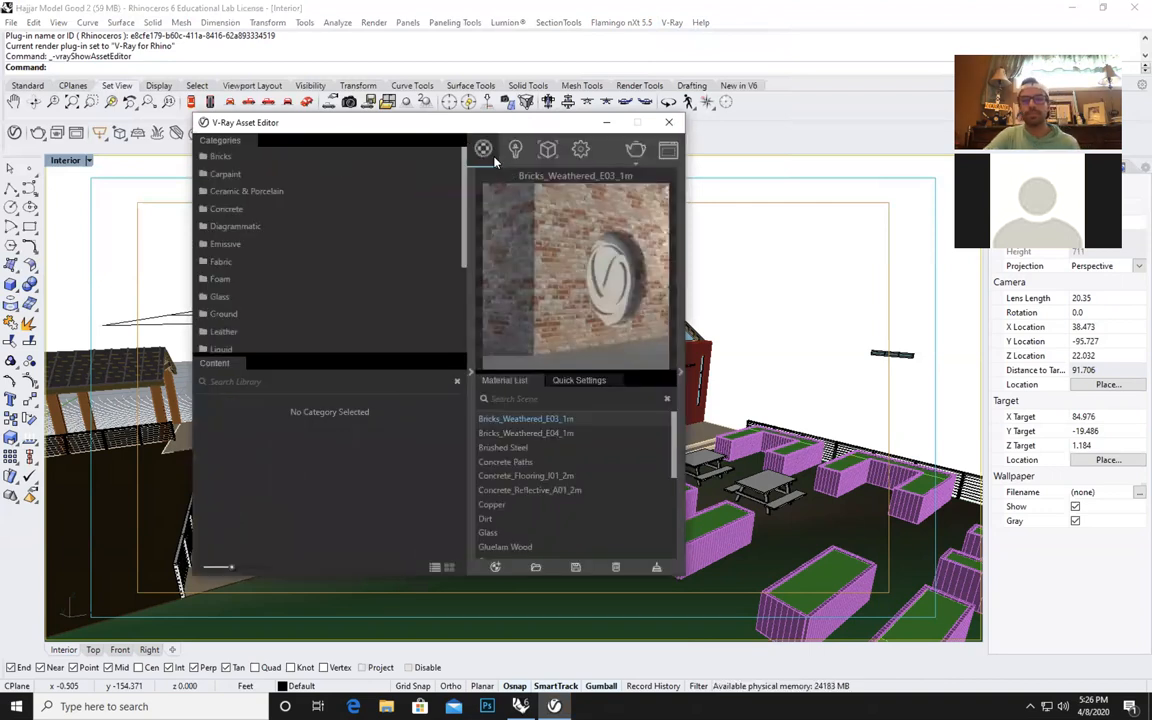
click(680, 374)
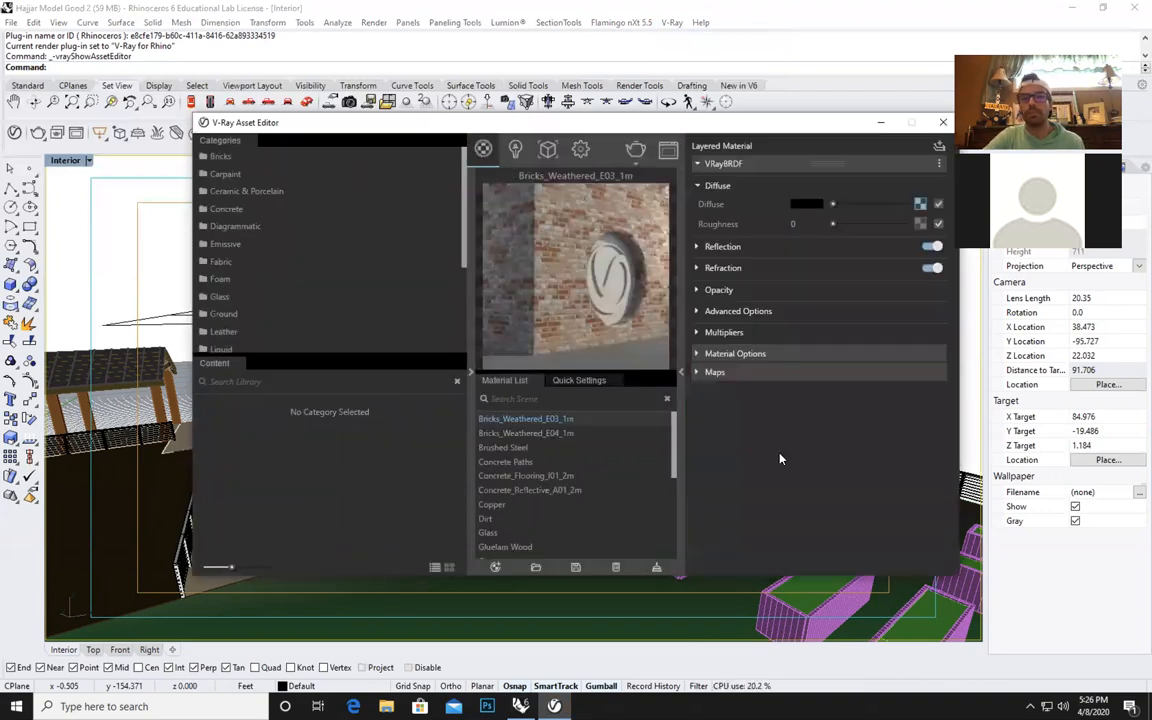
drag(604, 114, 572, 97)
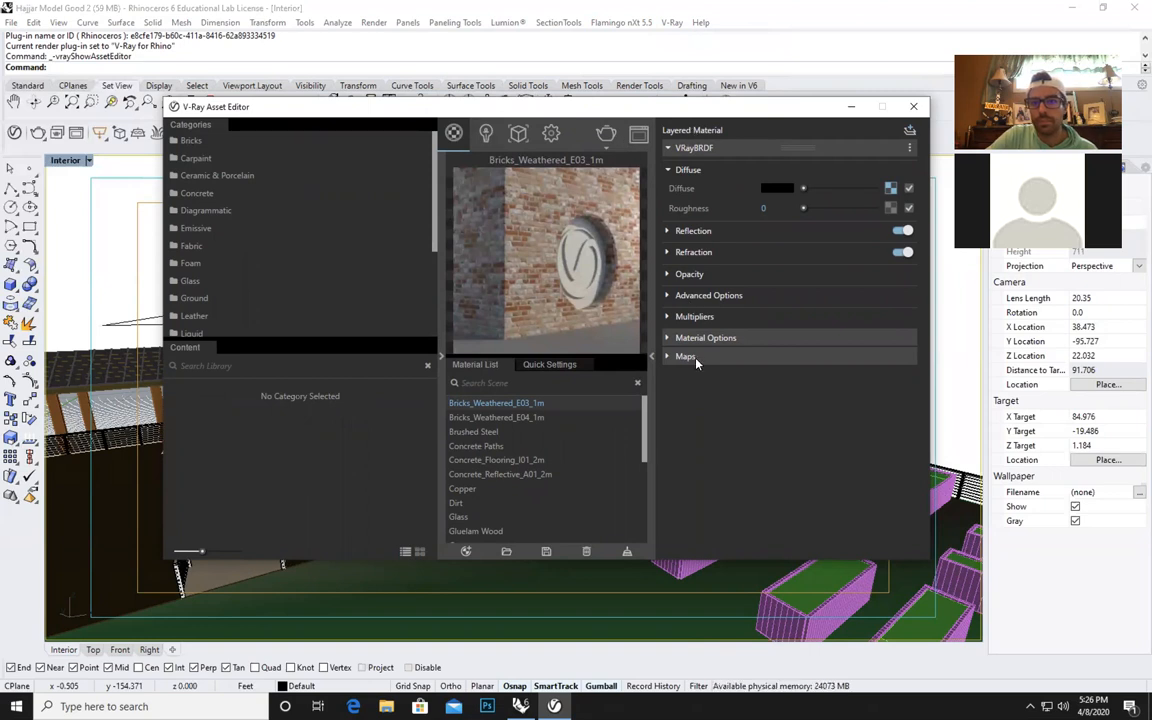
click(488, 136)
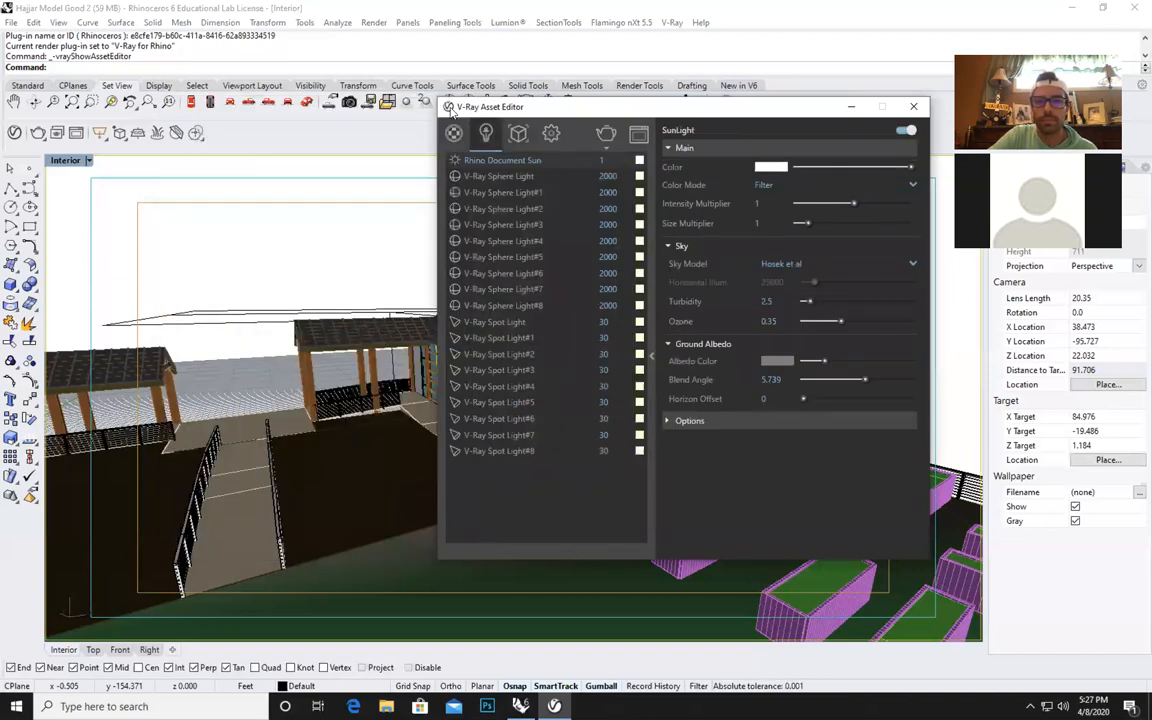
drag(525, 105, 430, 108)
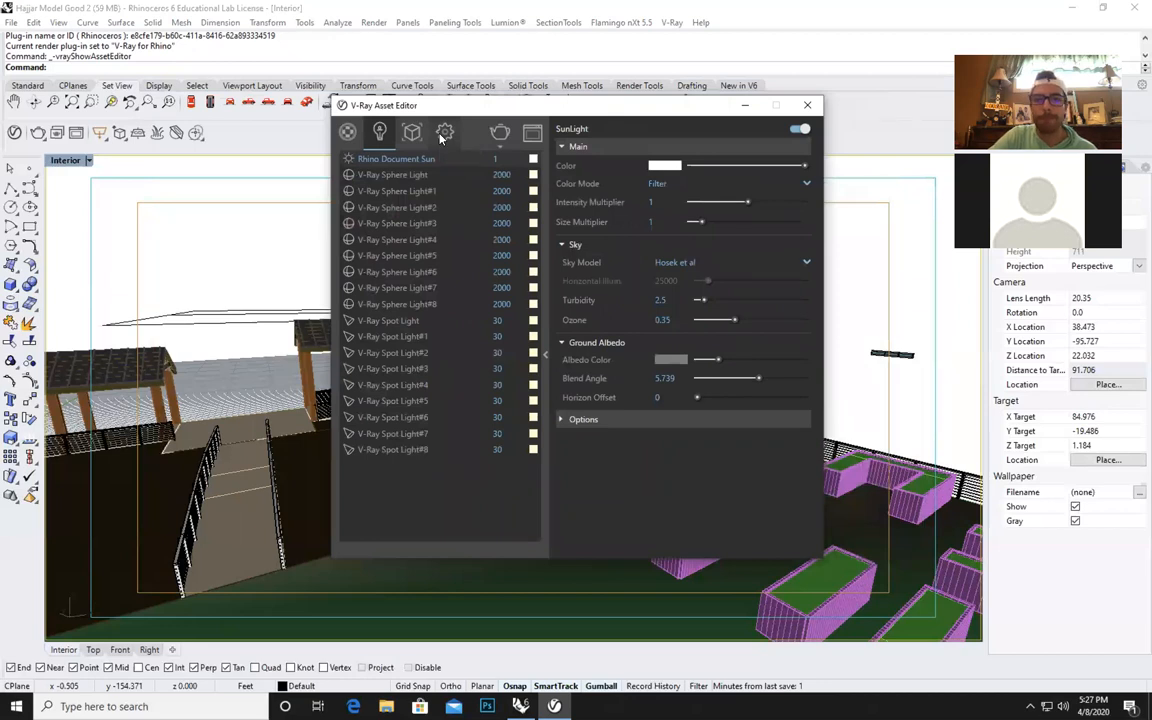
In the V-Ray render settings, expand the camera options and set the render quality to Very High.
click(445, 132)
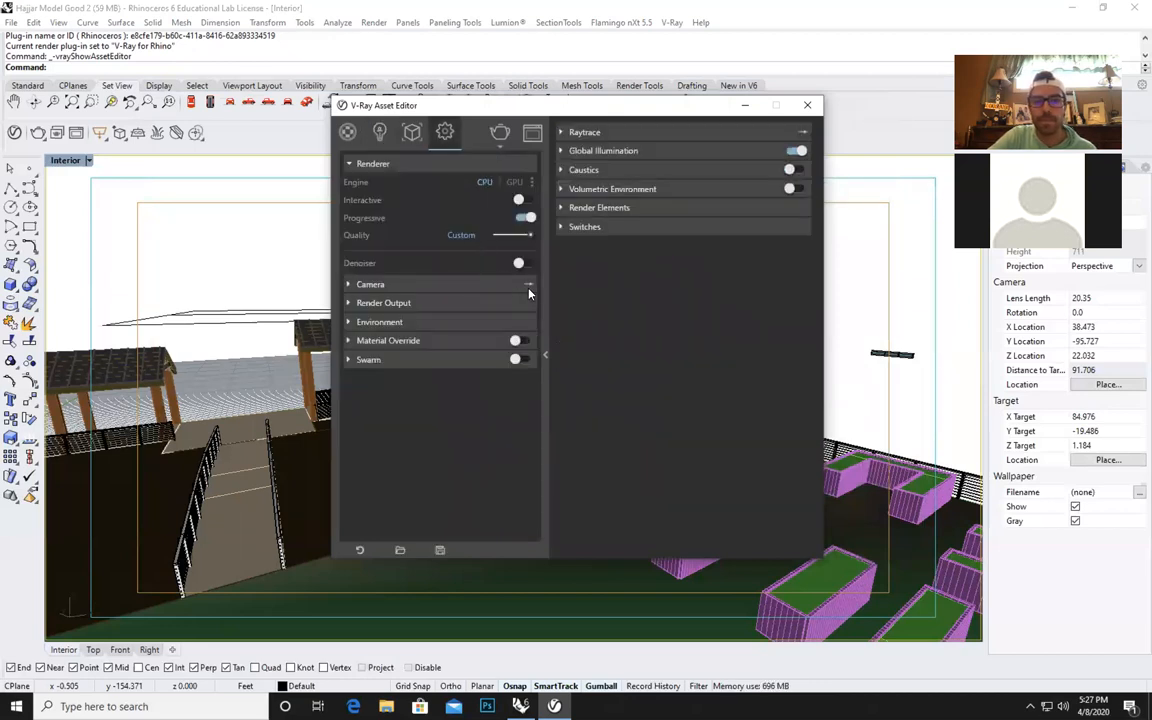
click(370, 284)
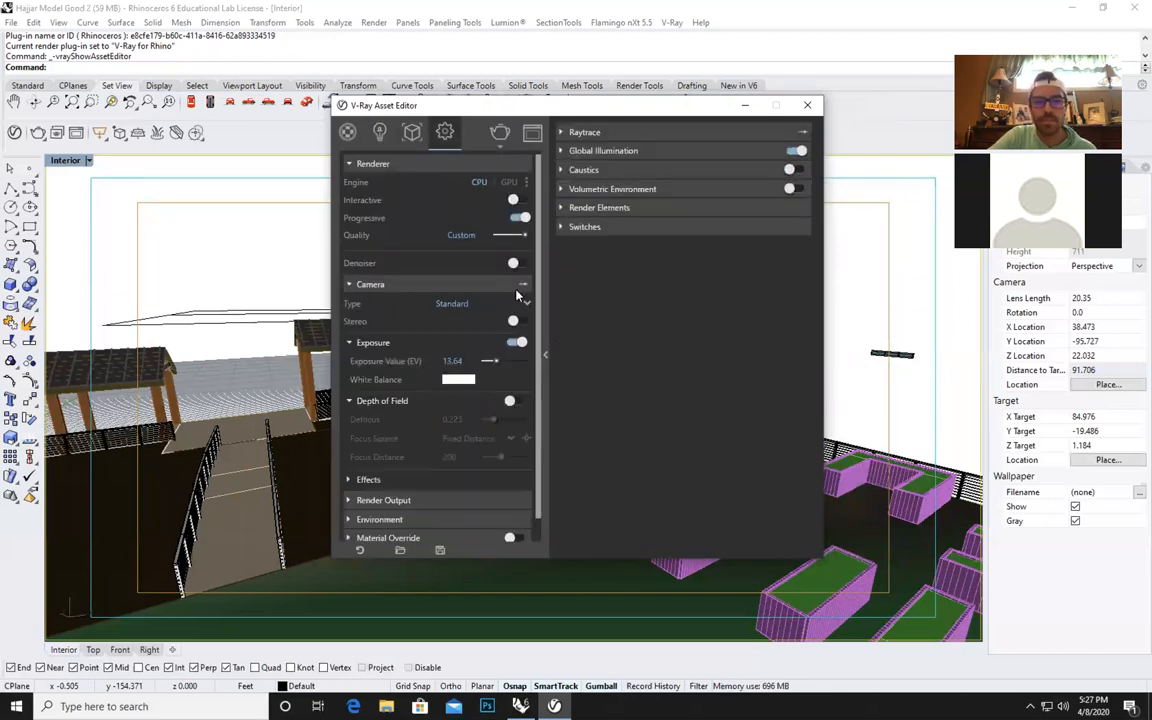
click(449, 166)
click(449, 166)
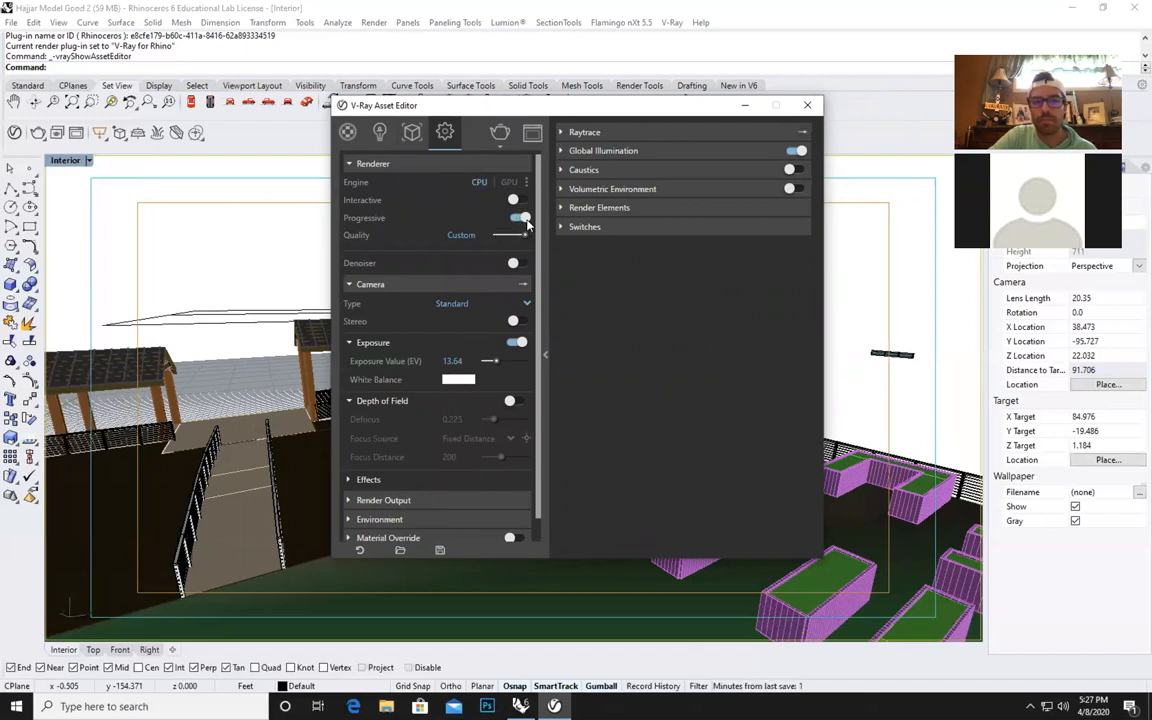
mouse_move(526, 235)
mouse_down()
mouse_move(505, 238)
mouse_move(527, 237)
mouse_up()
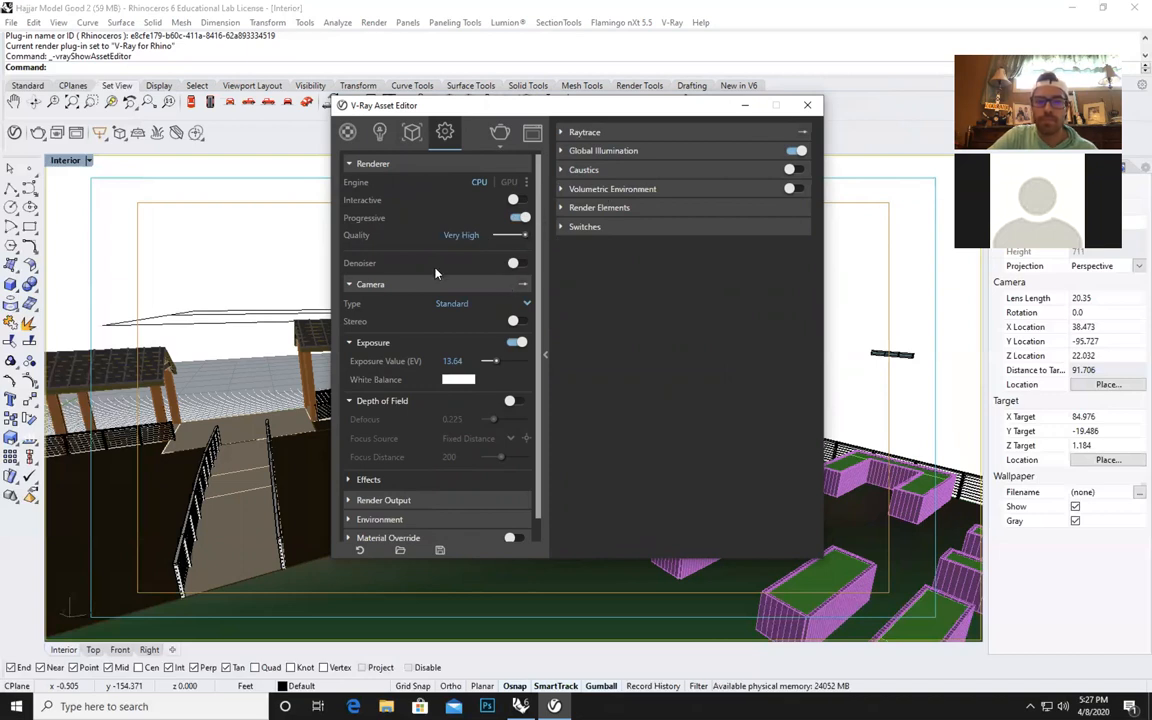
mouse_move(524, 235)
mouse_down()
mouse_move(505, 236)
mouse_move(530, 234)
mouse_up()
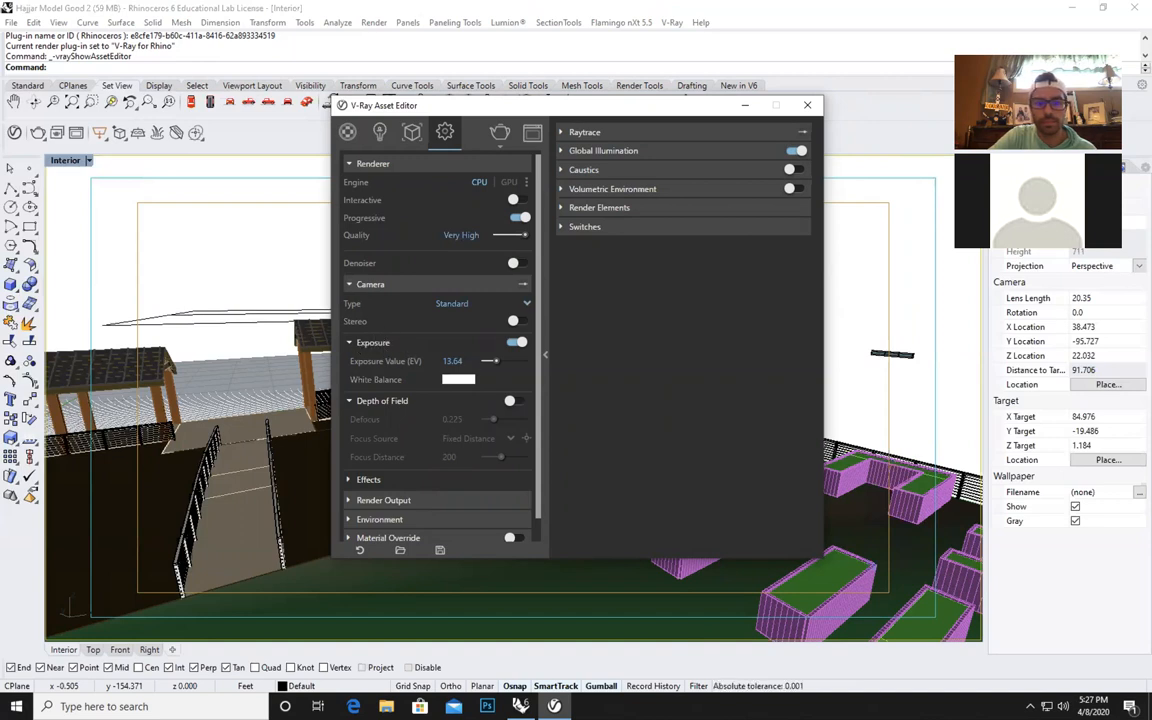
Set the camera's exposure value to 12.5 and collapse the exposure options.
click(452, 360)
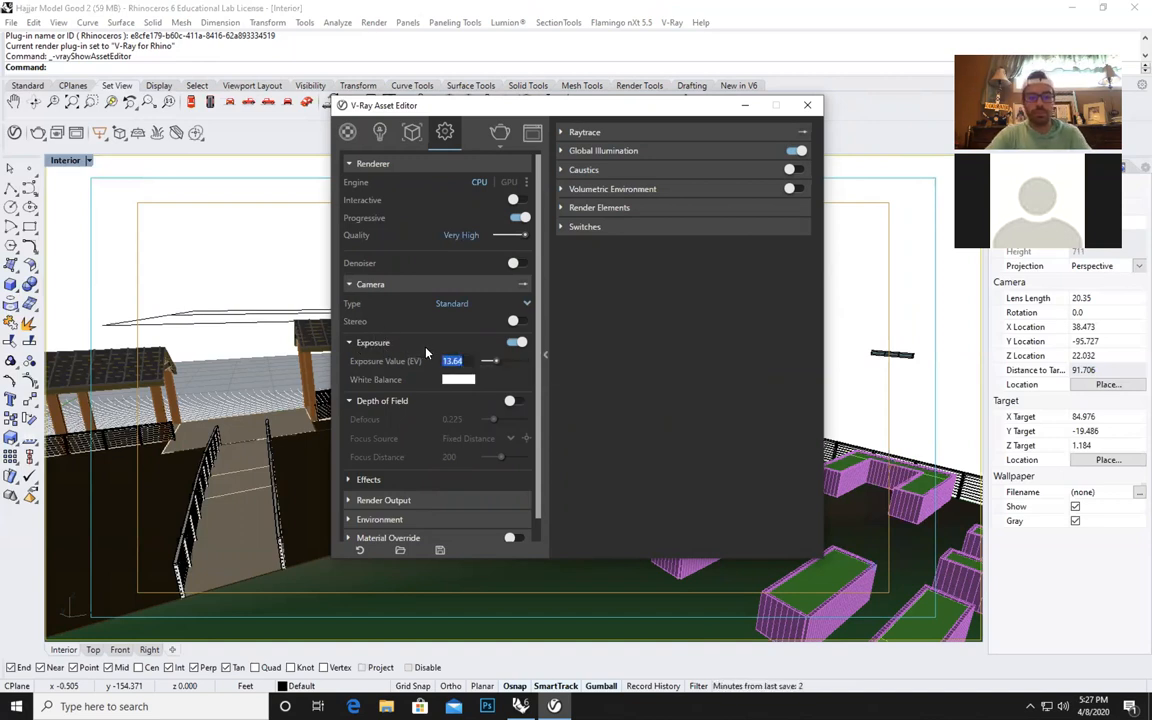
text(12.5)
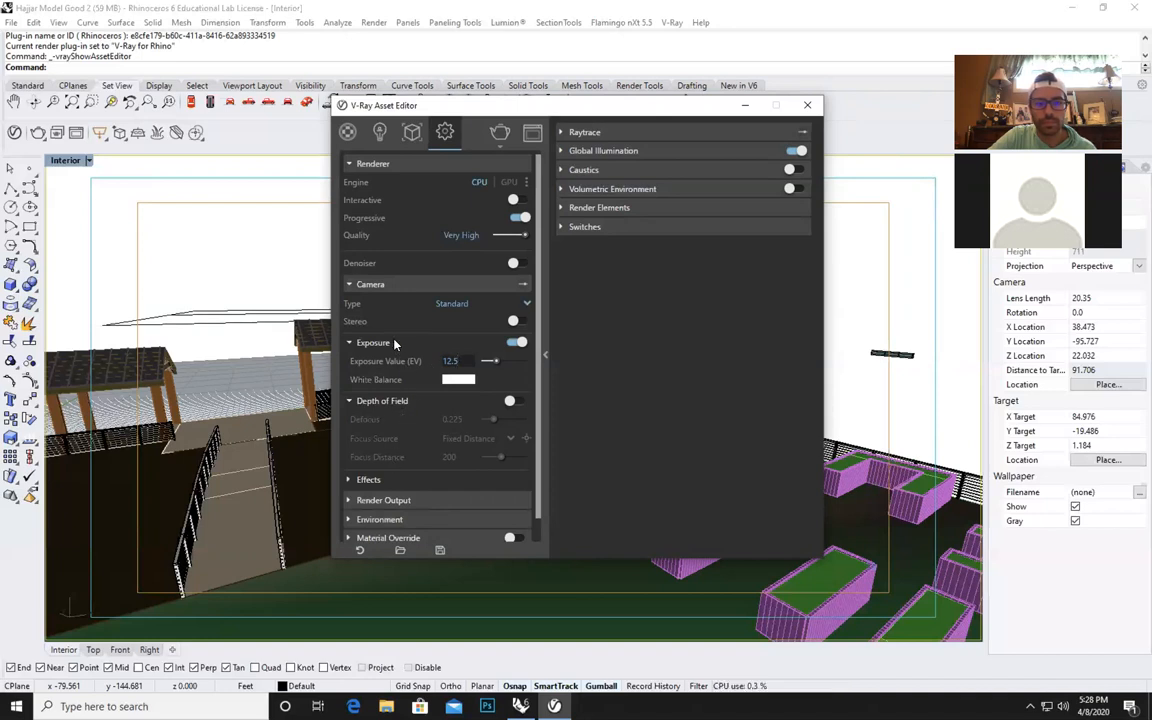
click(356, 342)
Set the render output image width to 800 at 16:9 and enable automatic saving of the image.
click(395, 462)
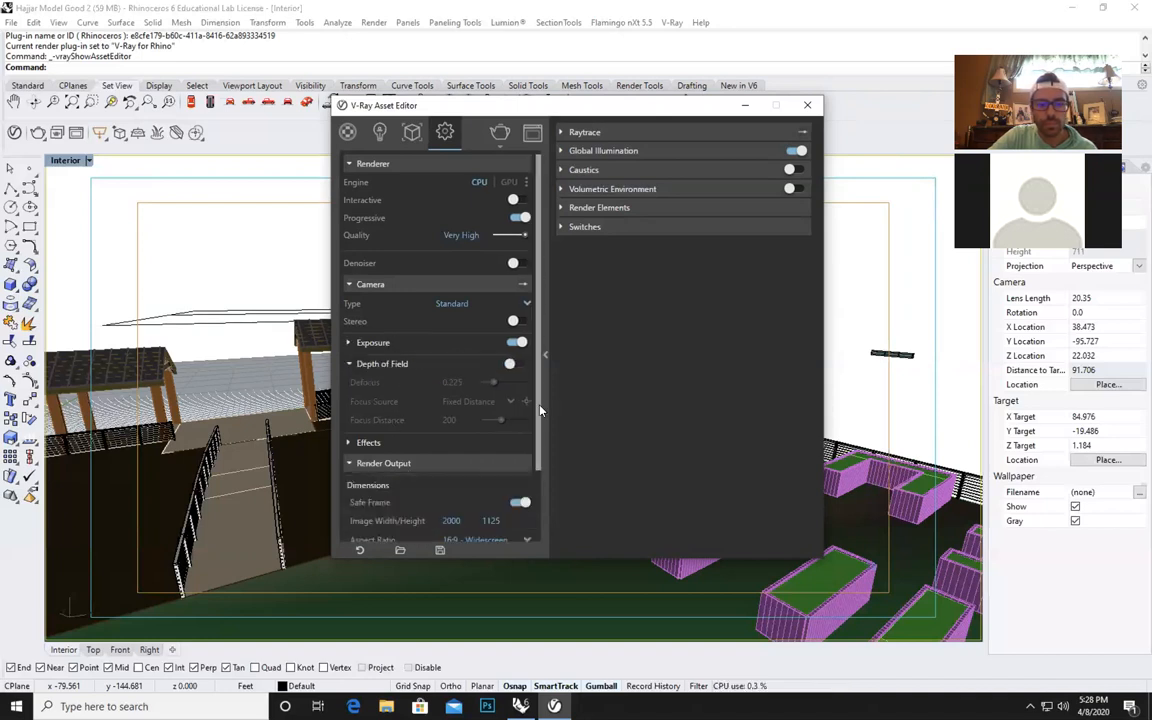
scroll(535, 424, down, 3)
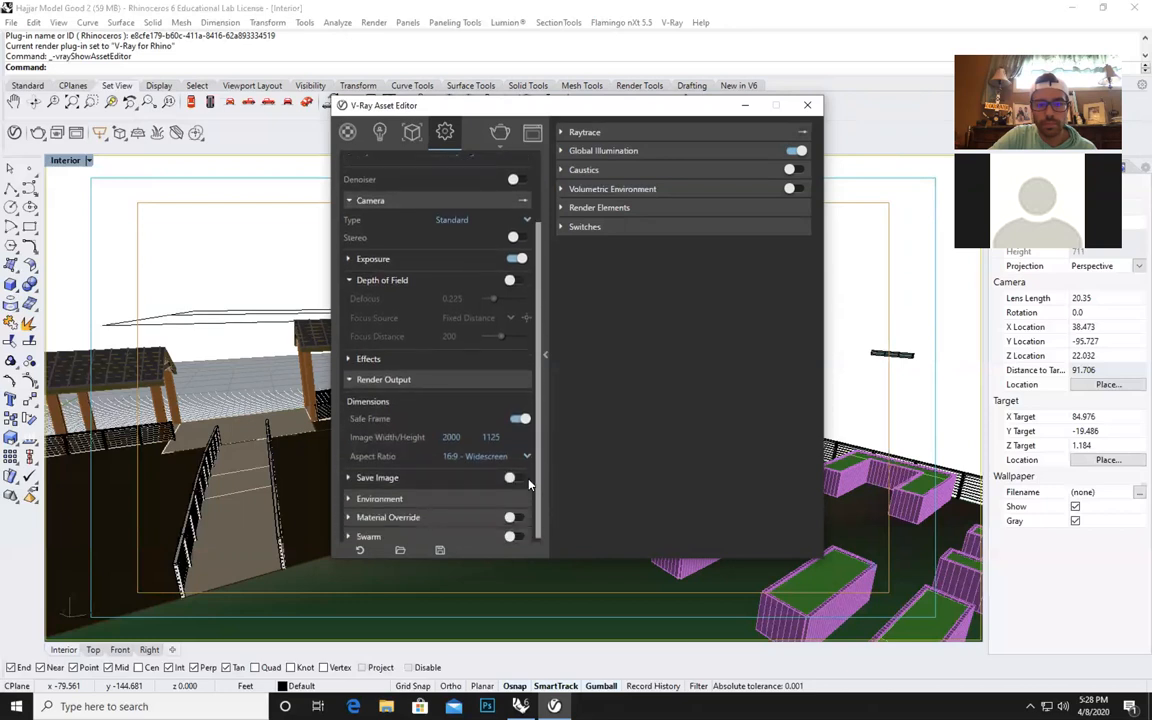
double_click(455, 431)
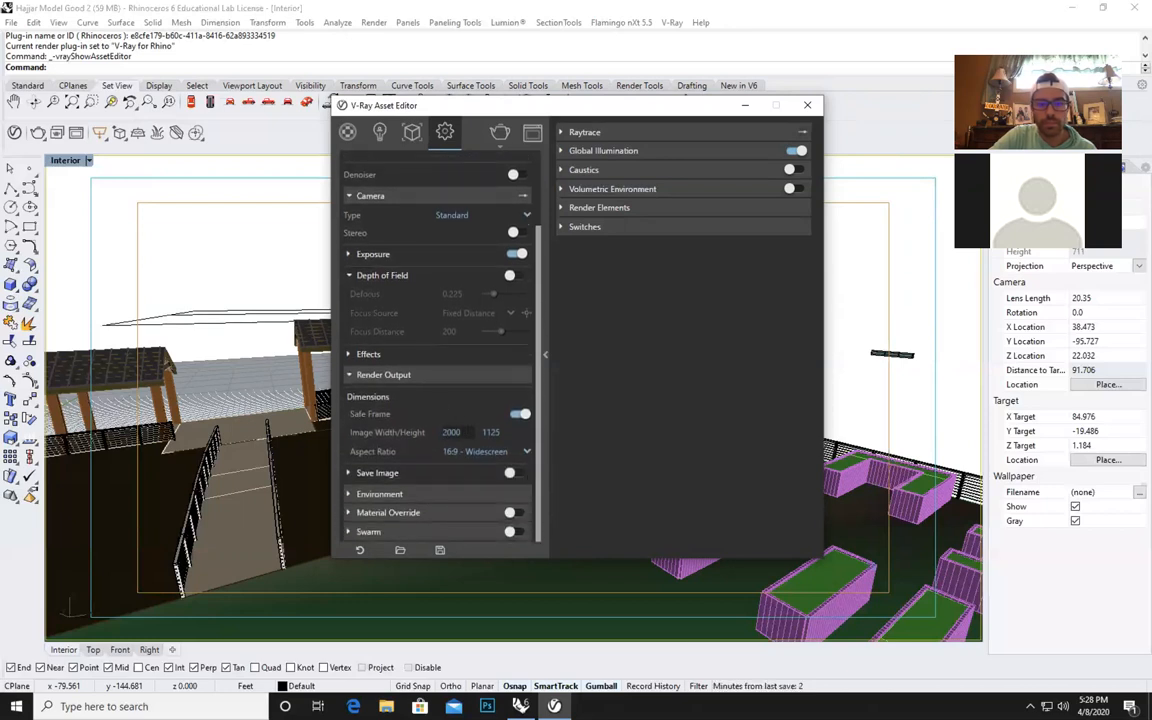
text(800)
click(456, 411)
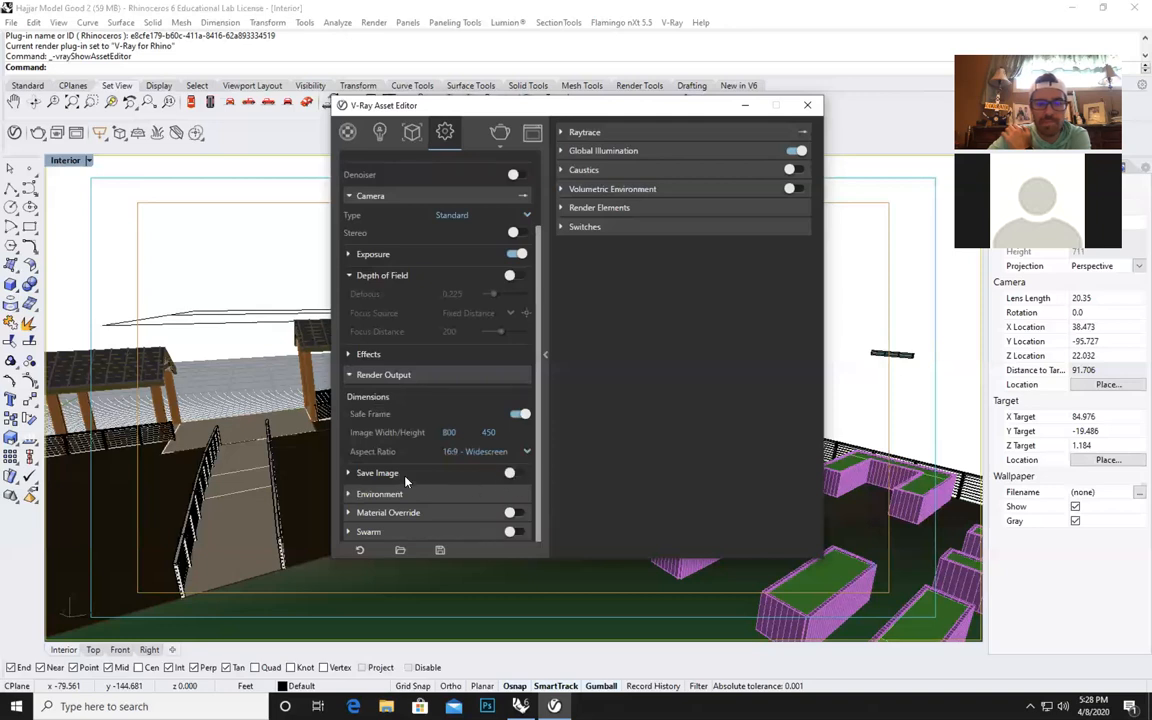
click(514, 473)
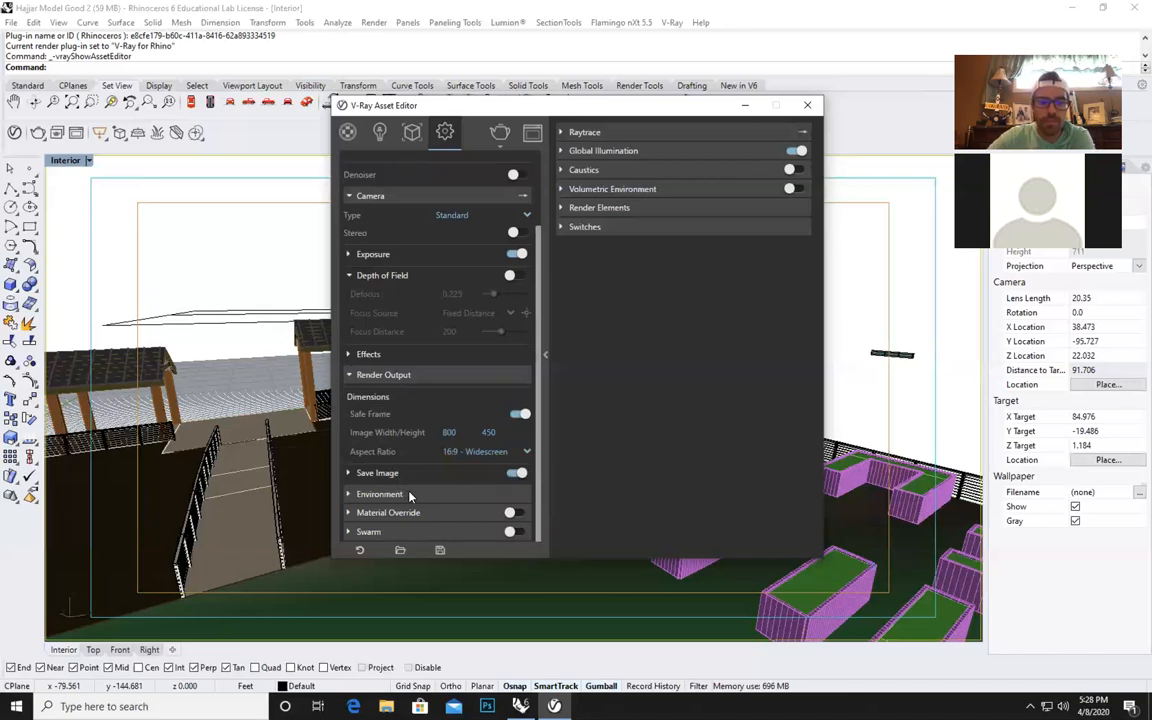
Use a Sky texture for the environment background, with Rhino Document Sun as its sun.
click(406, 494)
scroll(538, 404, down, 1)
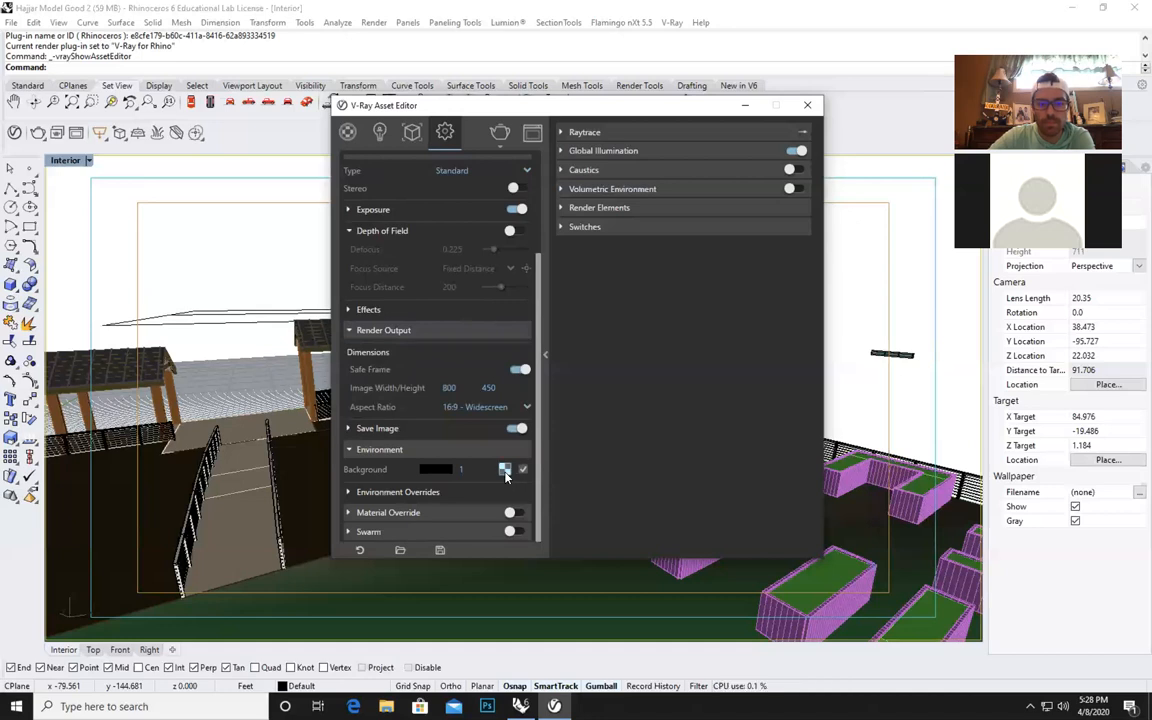
click(505, 471)
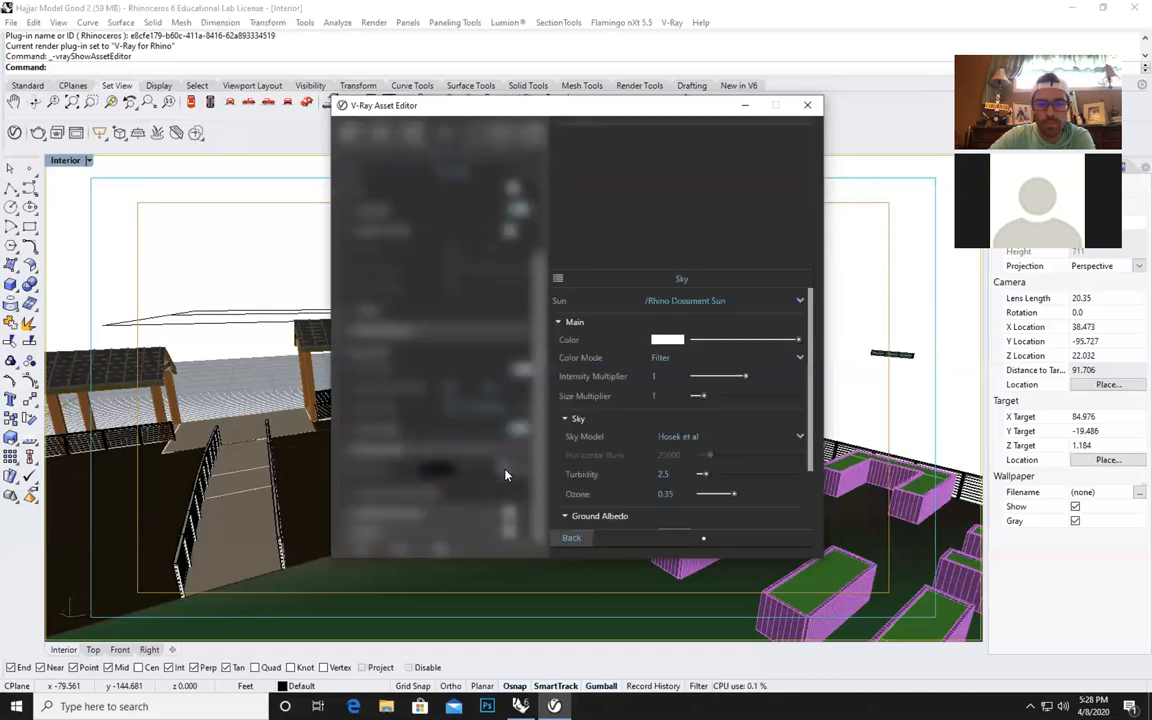
click(558, 280)
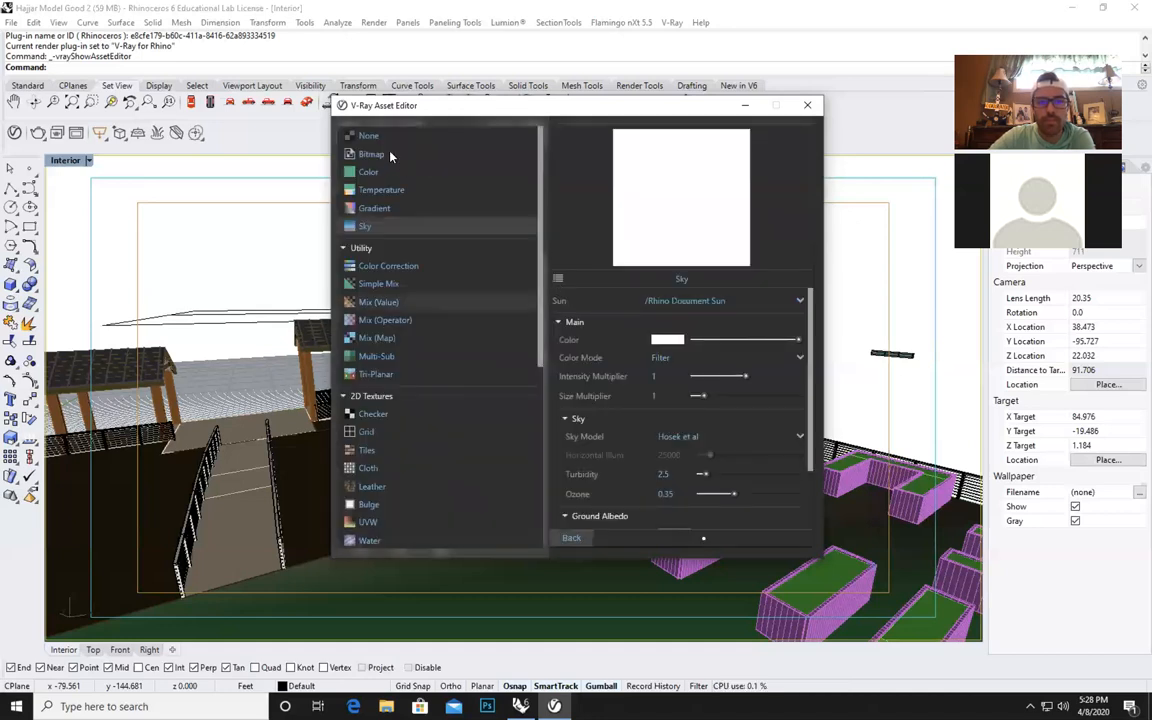
click(367, 226)
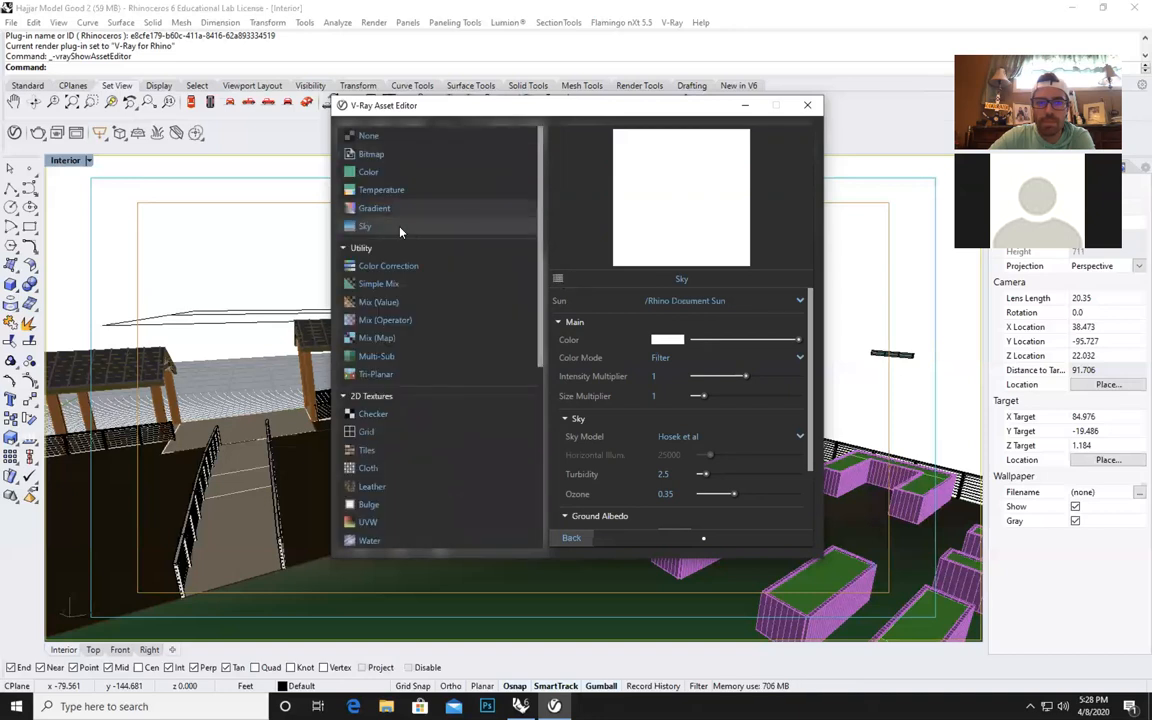
click(397, 228)
click(740, 301)
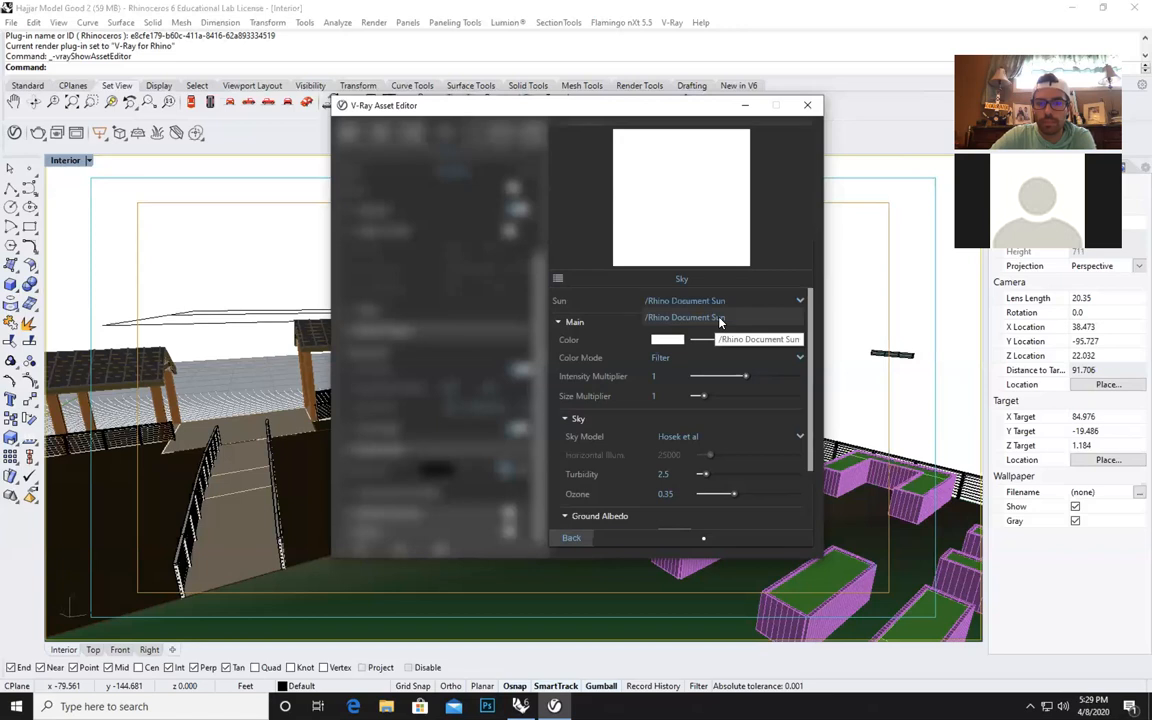
click(719, 318)
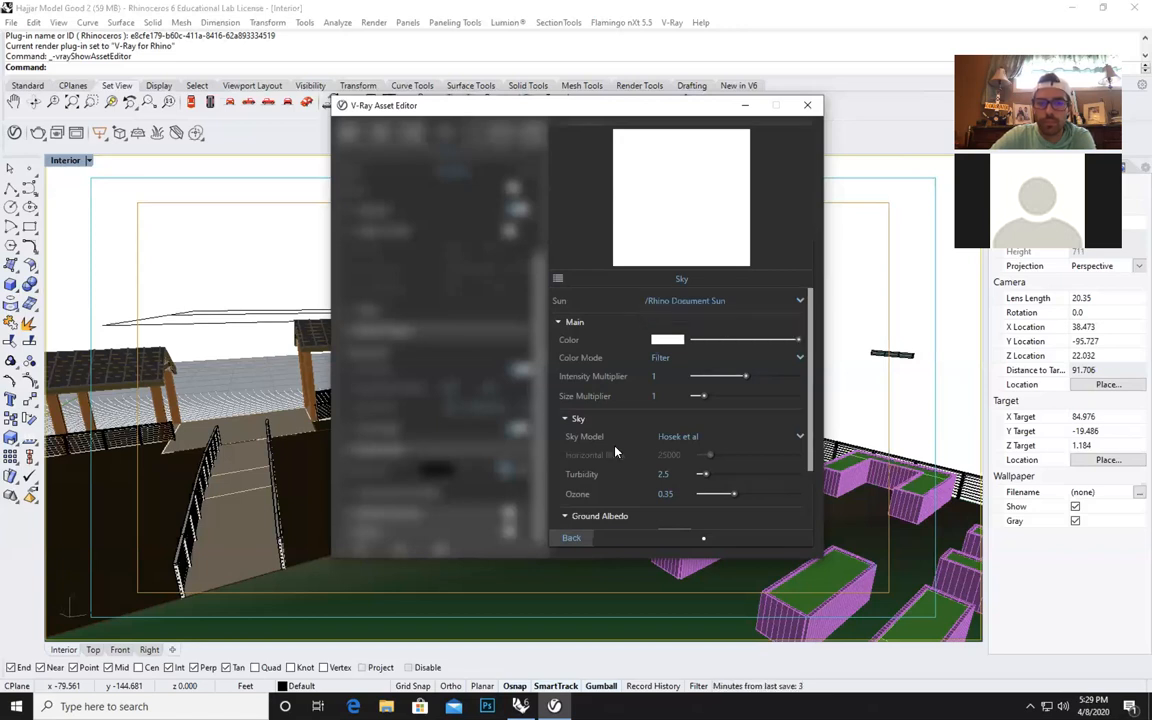
Return from the Sky texture to the V-Ray render settings and expand the Global Illumination and Raytrace options.
click(571, 537)
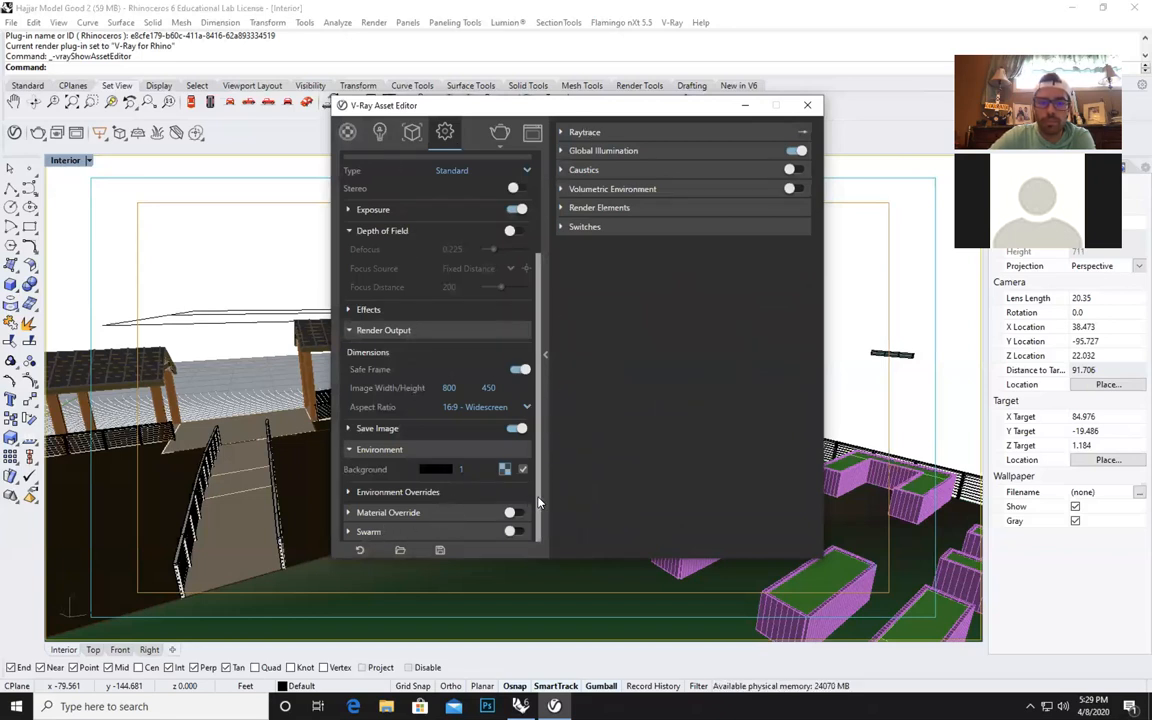
click(608, 151)
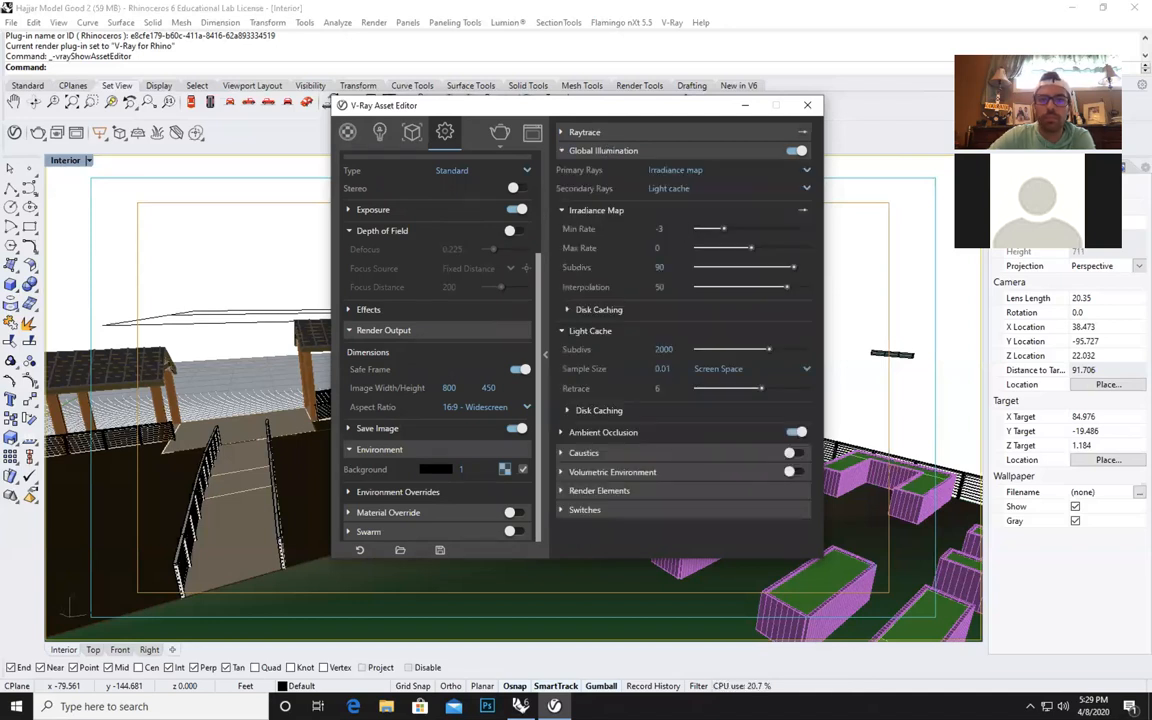
click(630, 133)
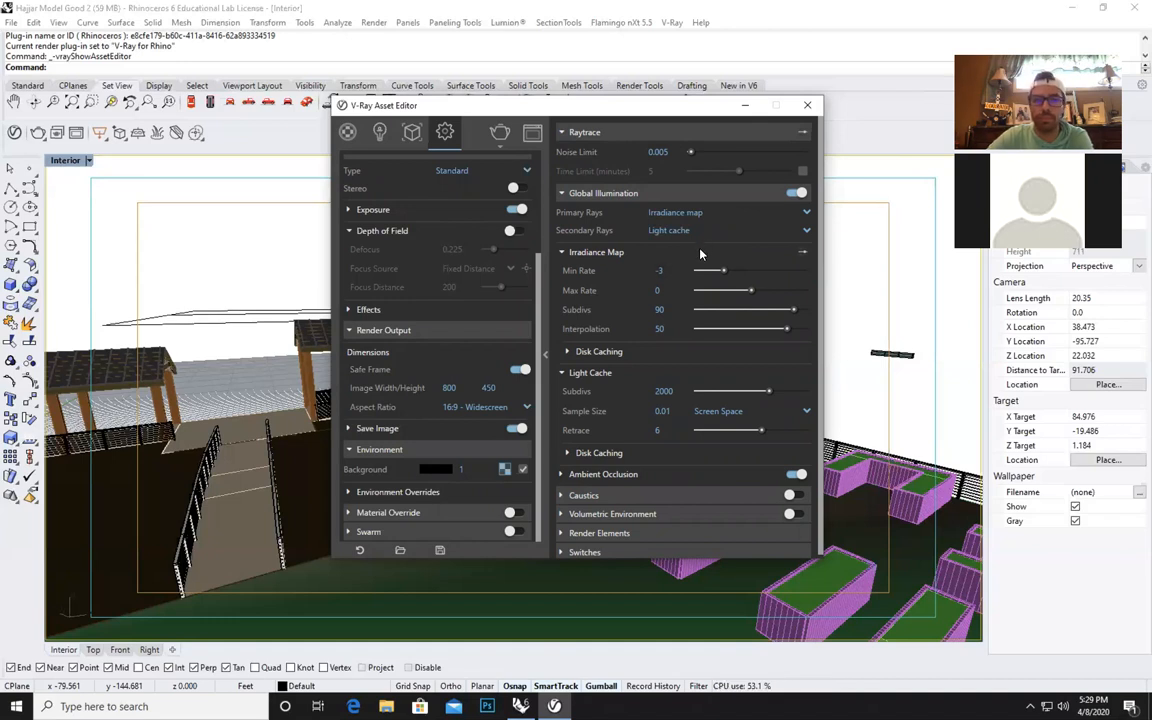
Set the irradiance map's min rate to -1, max rate to 1, subdivs to 50 and interpolation to 30, and expand the Ambient Occlusion options.
scroll(530, 296, up, 3)
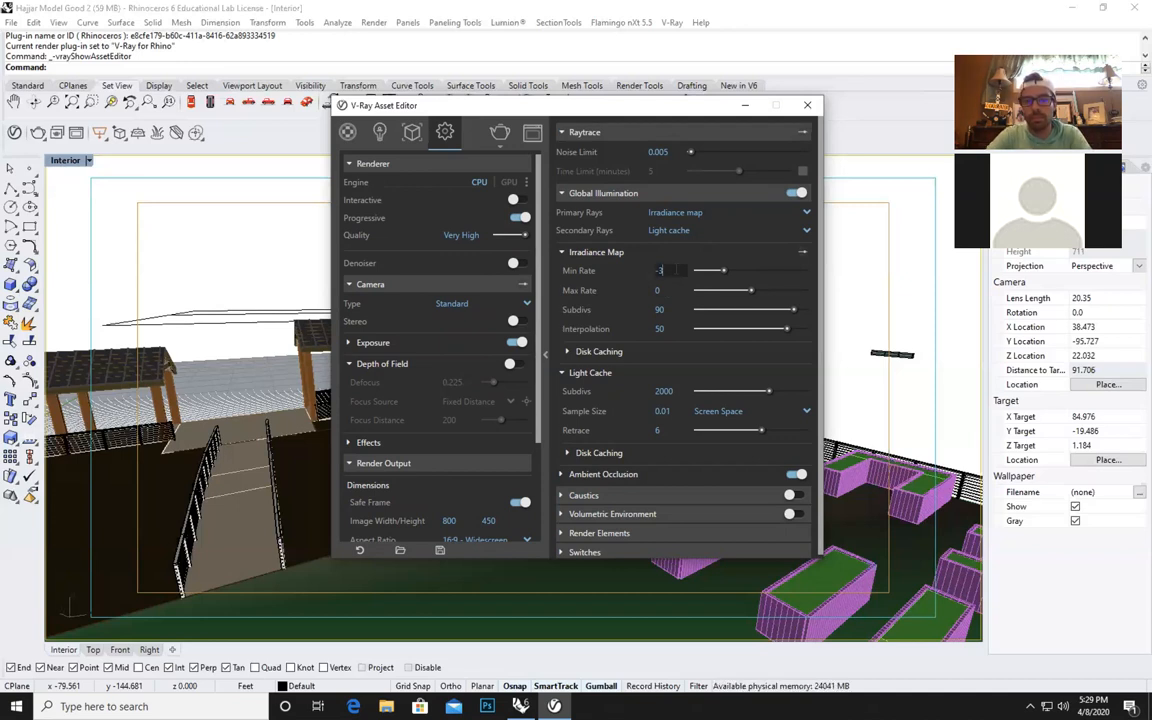
text(-1)
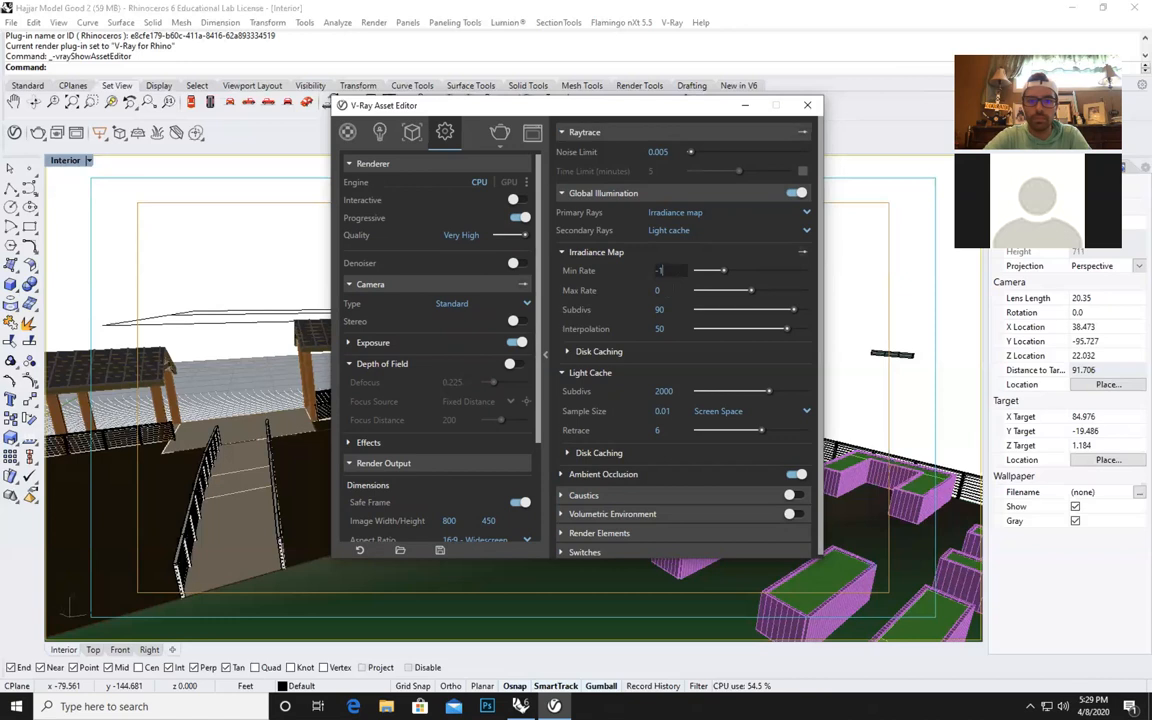
key(Tab)
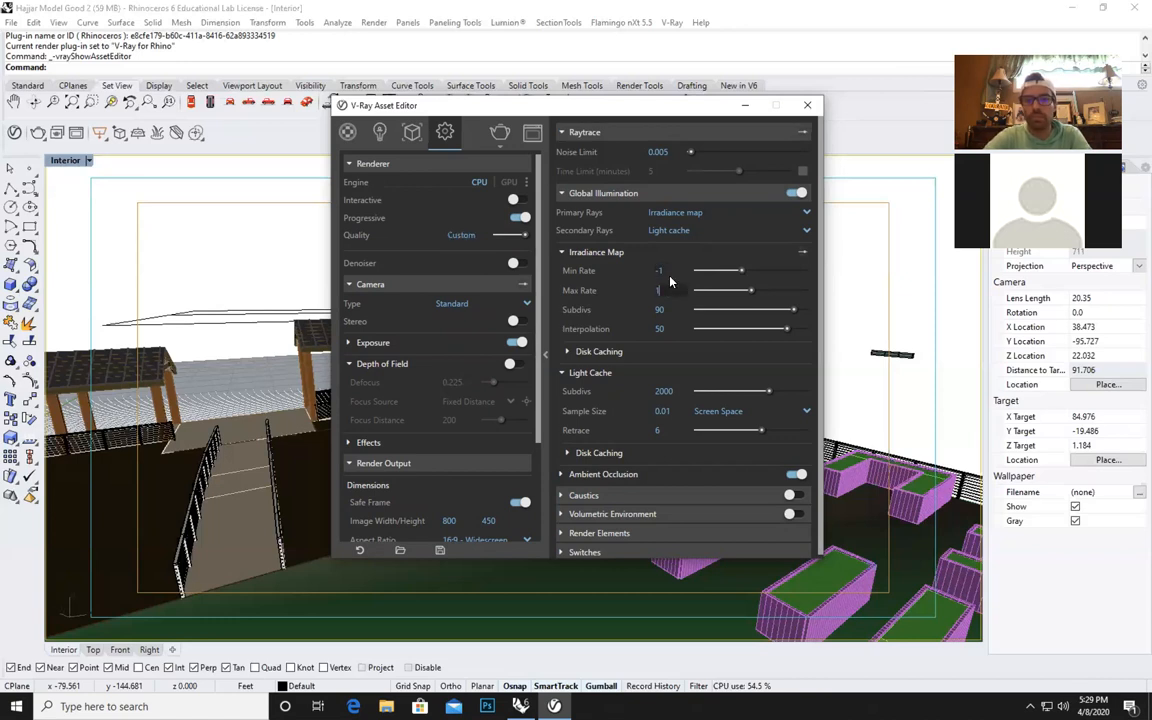
key(Tab)
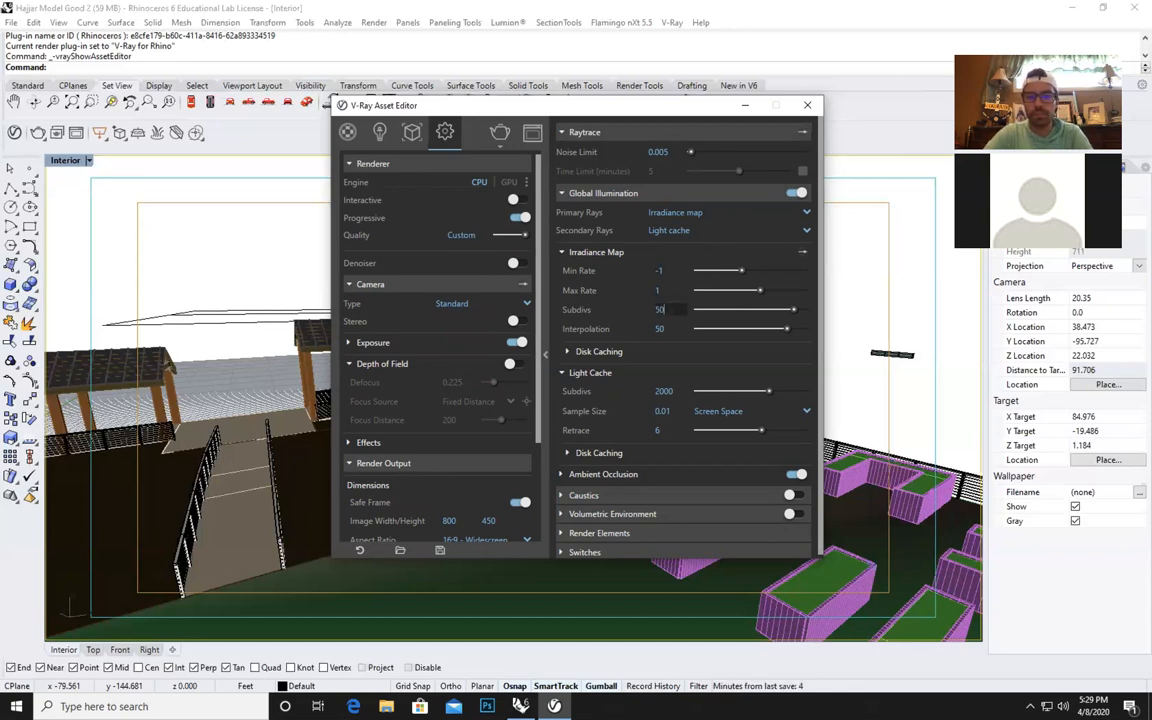
text(50)
key(Tab)
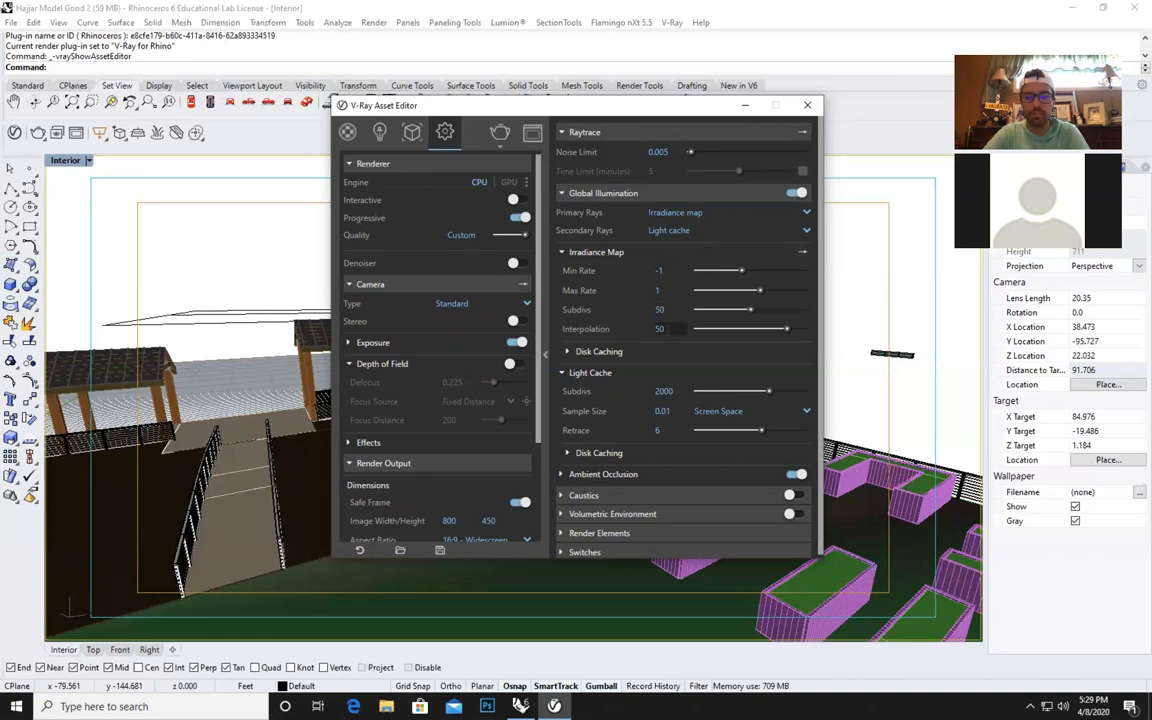
text(30)
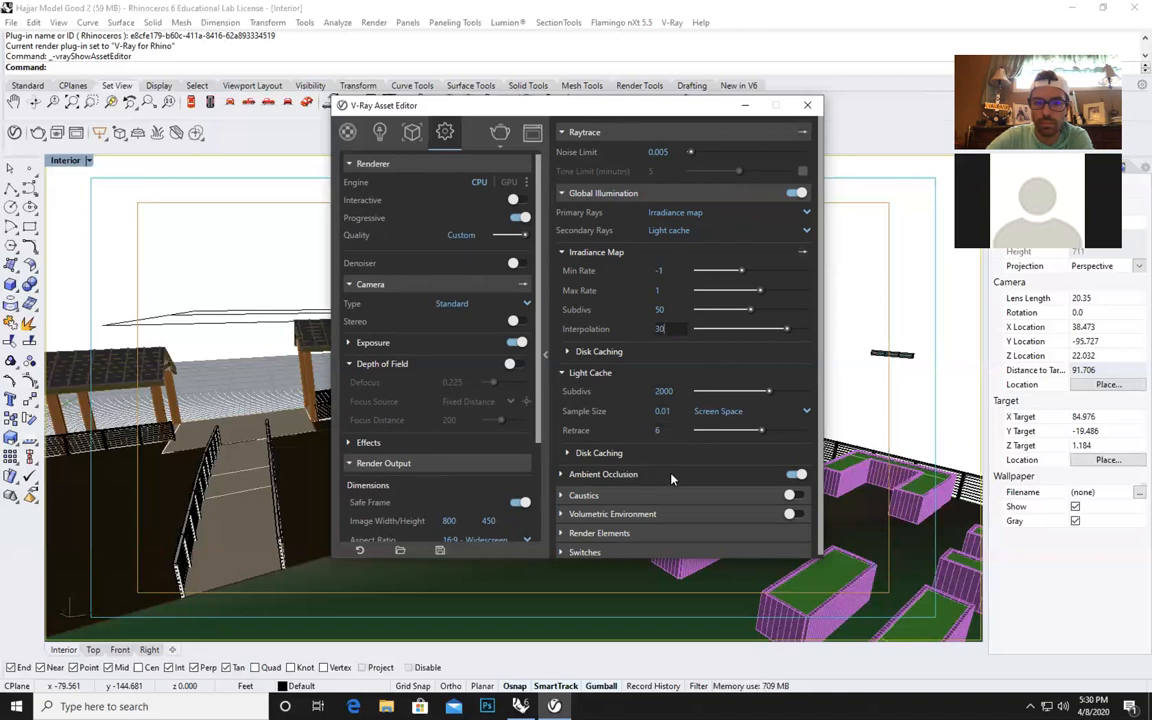
click(643, 474)
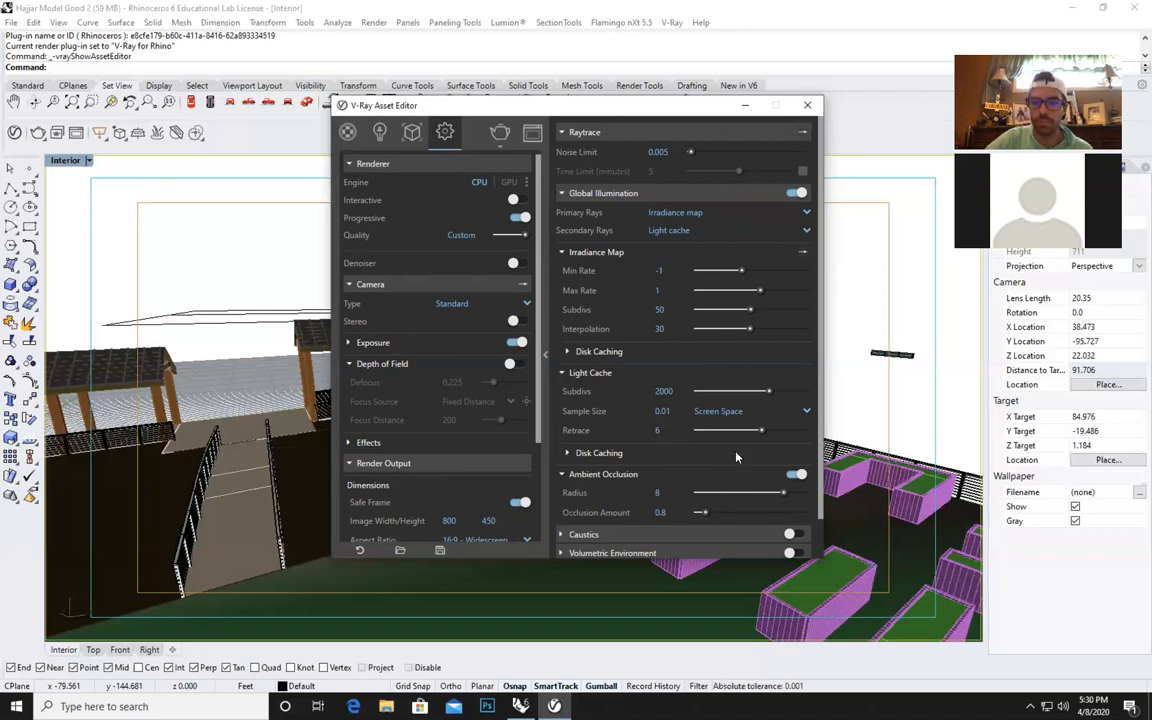
scroll(736, 458, down, 1)
scroll(736, 458, up, 1)
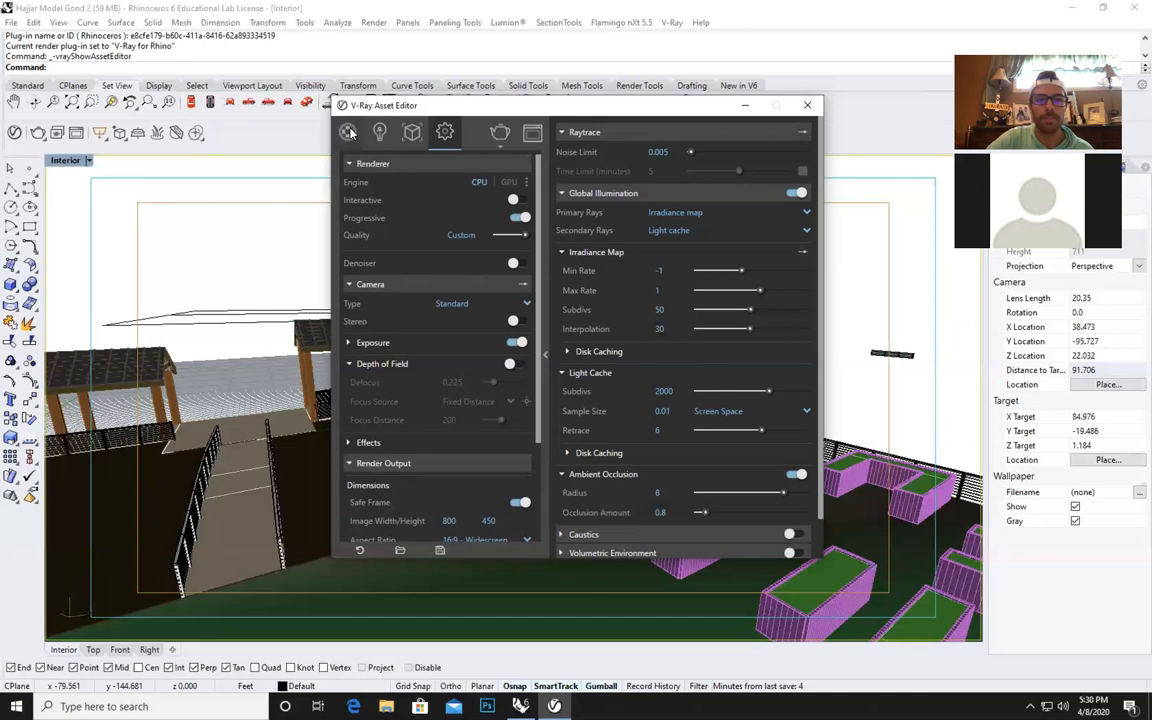
Switch the V-Ray Asset Editor to its material list, minimize it, and select the red brick wall around the entrance doors.
click(348, 132)
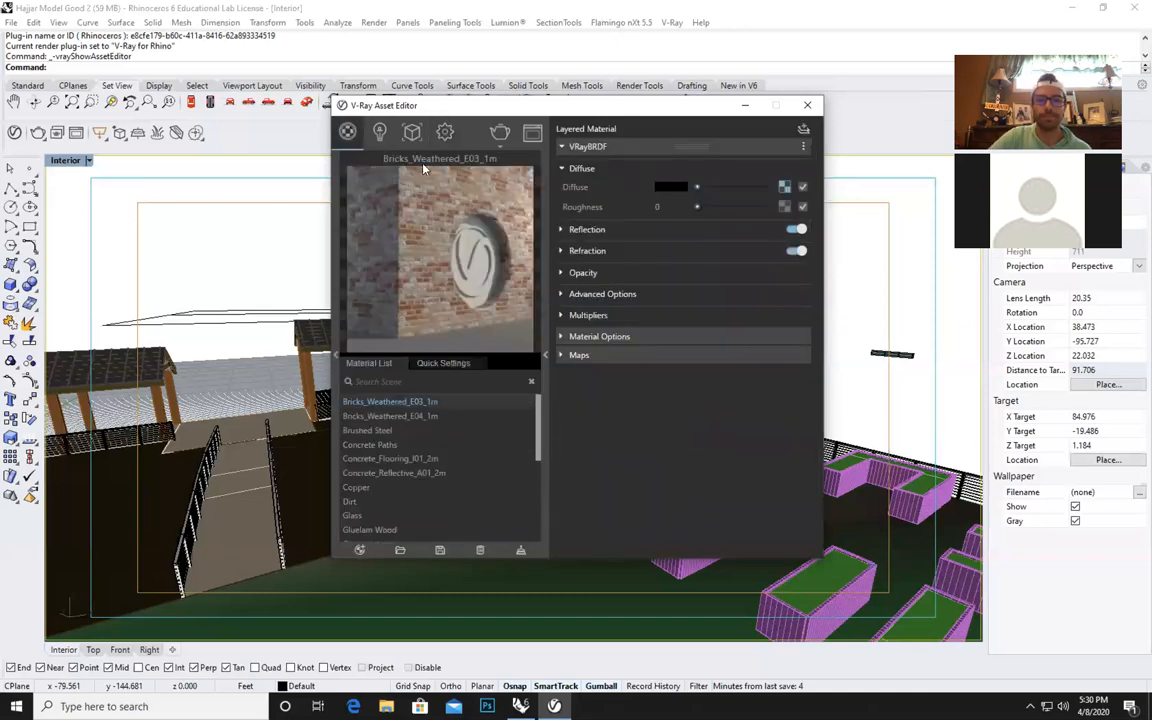
drag(547, 98, 345, 72)
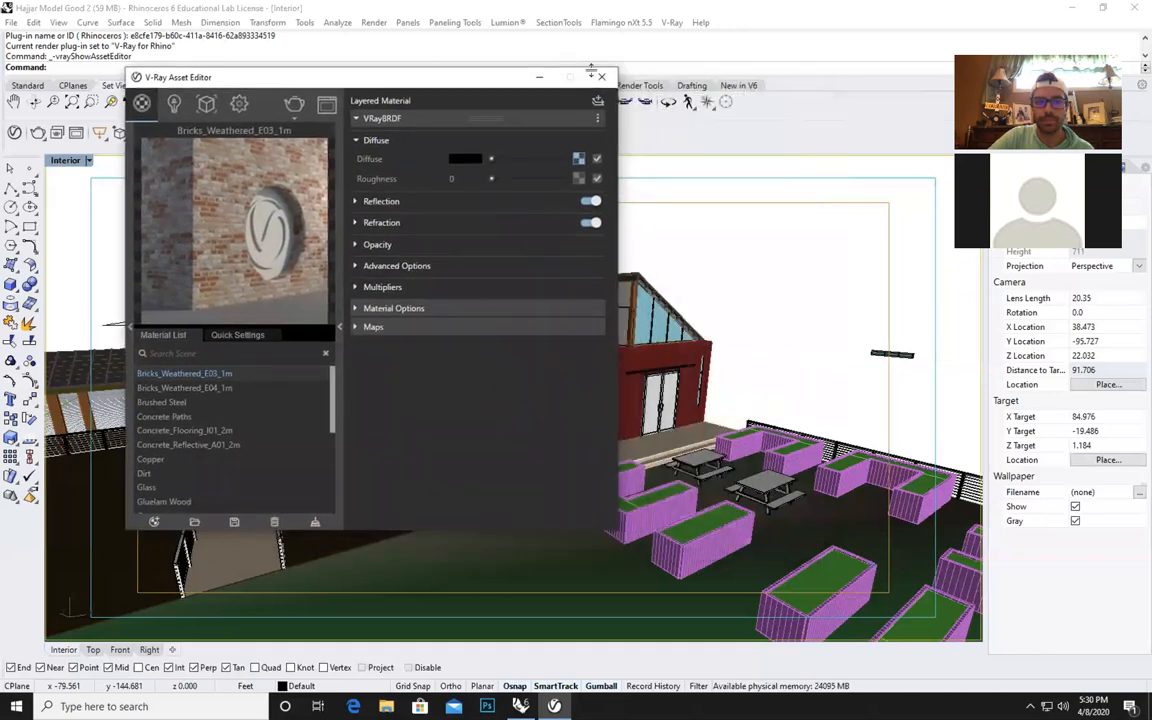
click(538, 79)
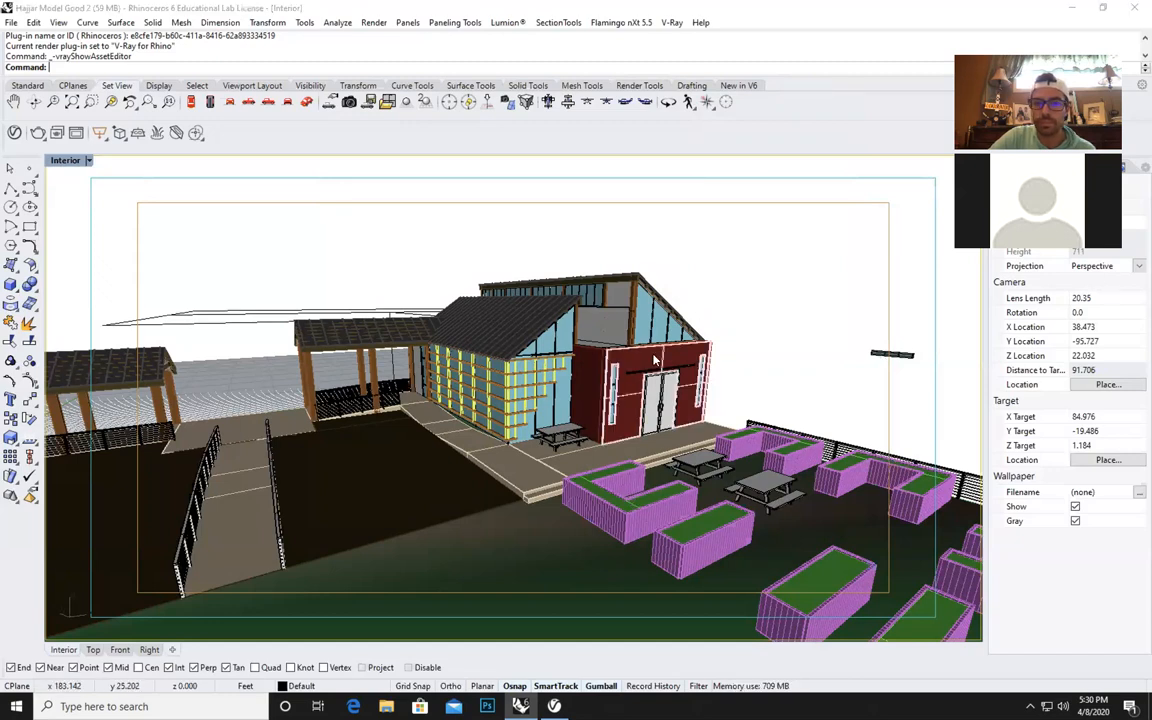
click(672, 366)
click(706, 391)
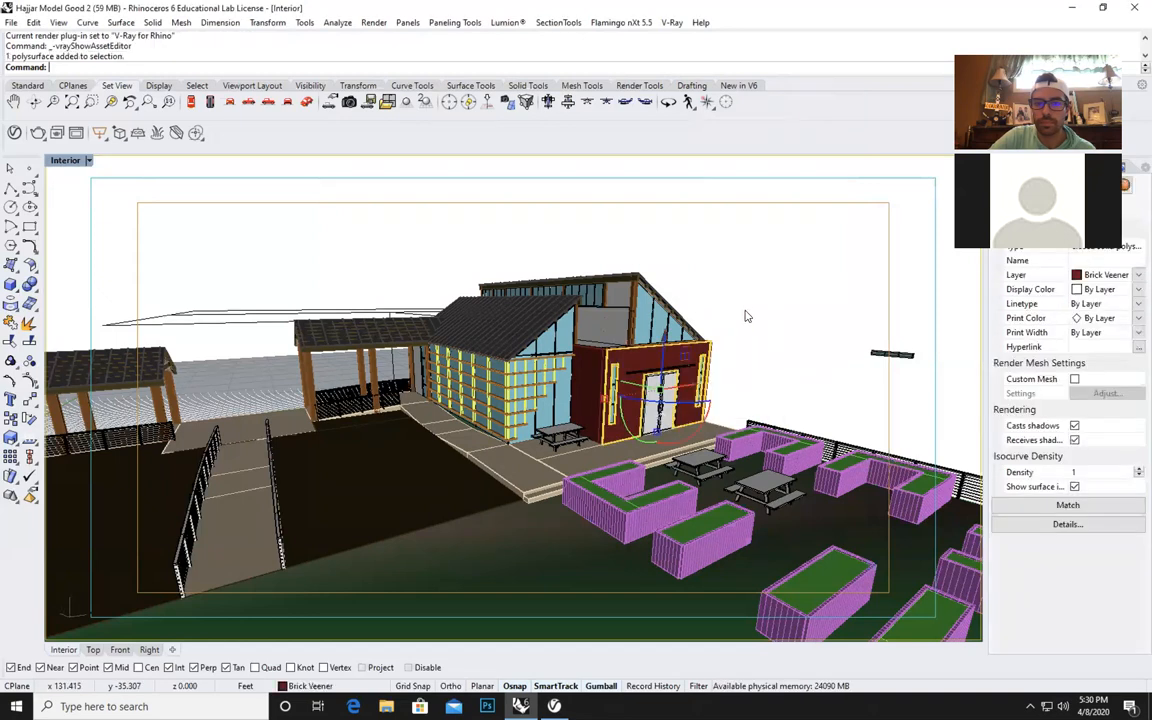
Show the model's layer list and collapse the sublayers of the Slab layer.
drag(1066, 46, 919, 26)
click(1021, 168)
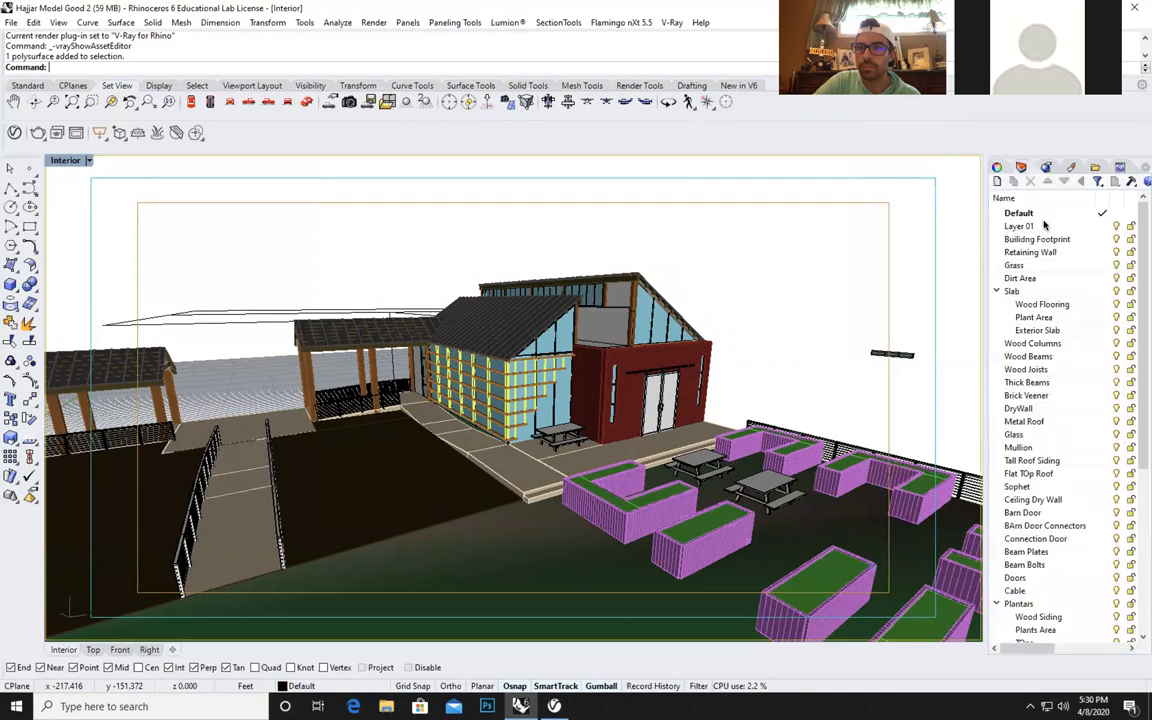
click(998, 291)
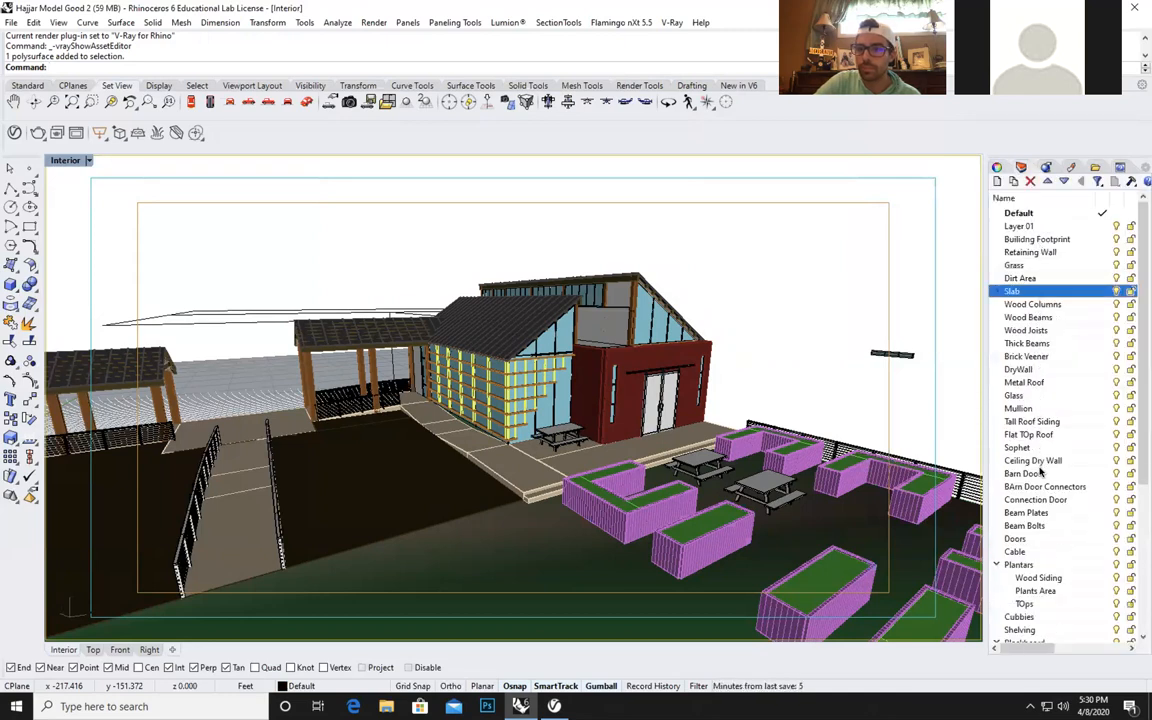
Select all objects on the Grass layer and clear the selection again.
click(1015, 265)
right_click(1015, 265)
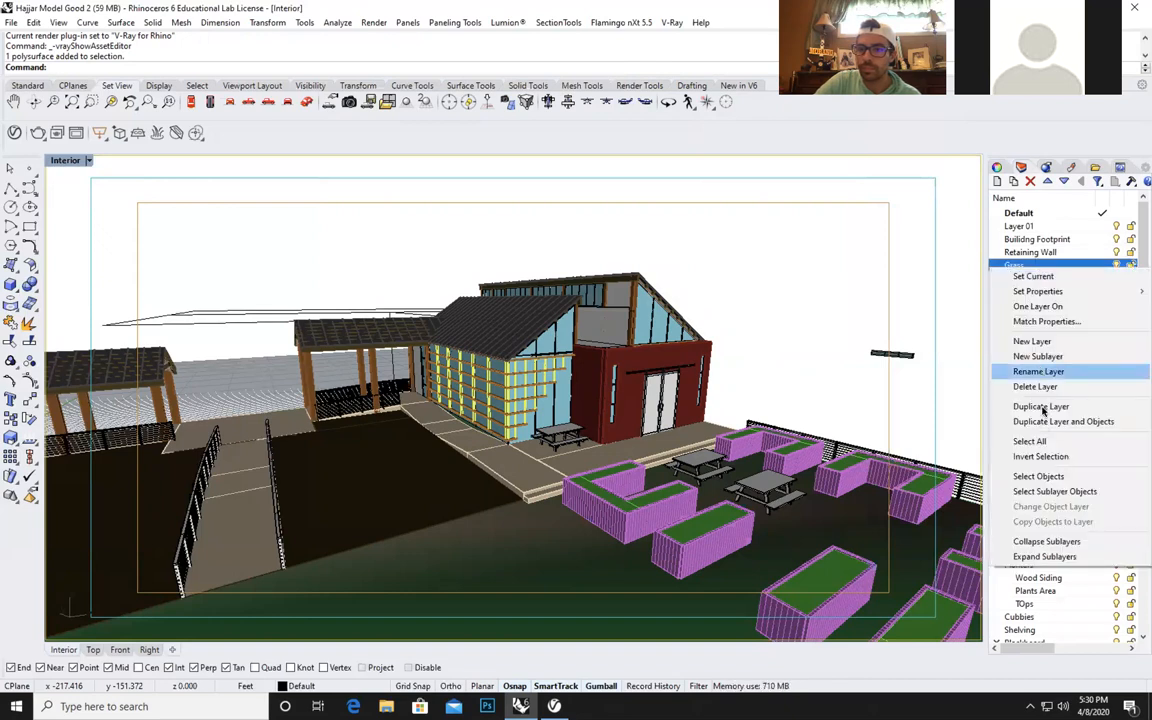
click(1055, 477)
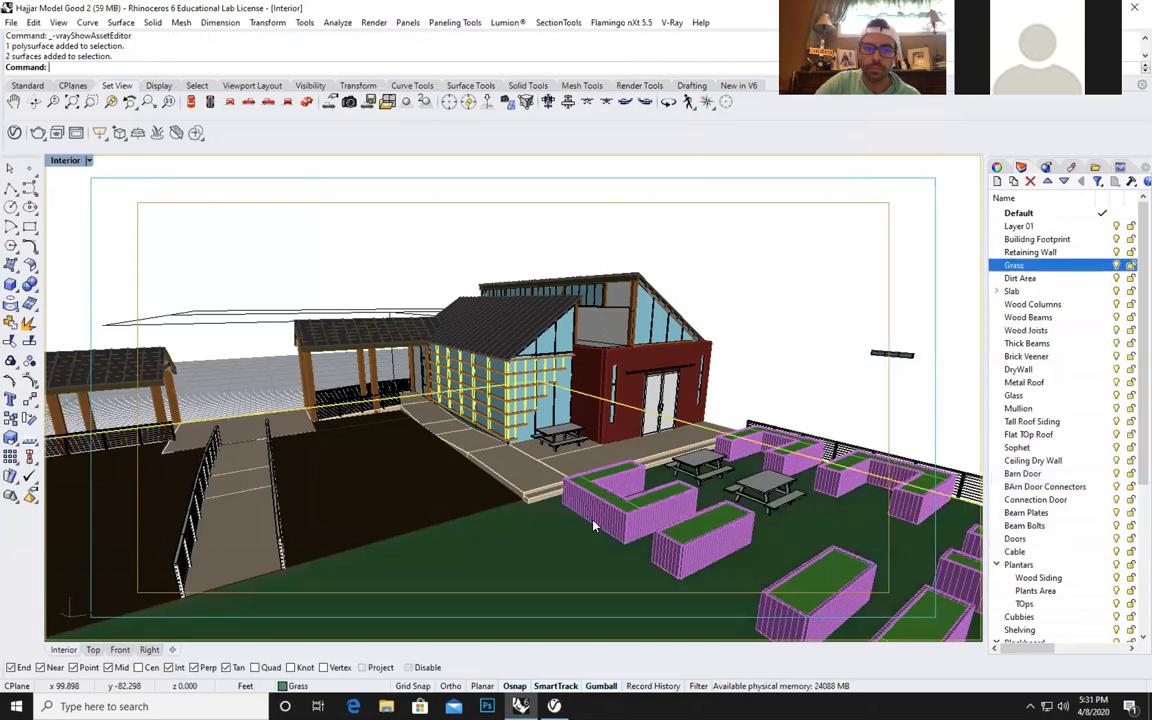
click(887, 232)
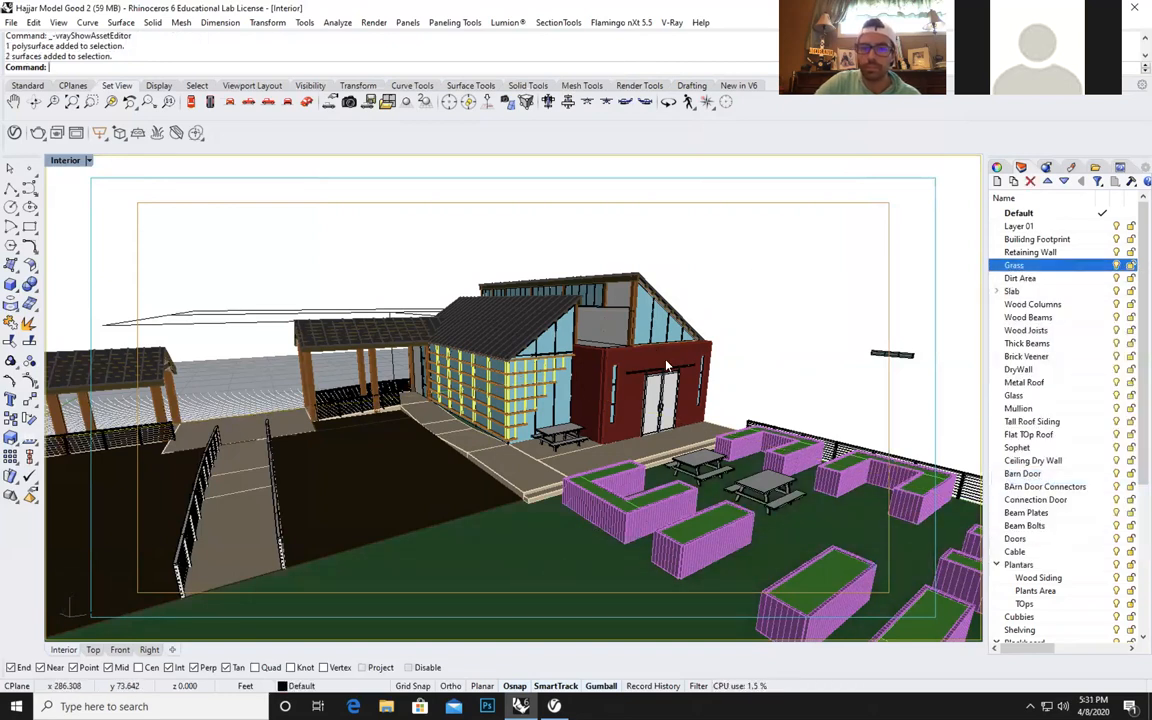
Apply the School Bricks V-Ray material to the Brick Veneer wall polysurface around the entrance doors, and minimize the asset editor.
click(666, 363)
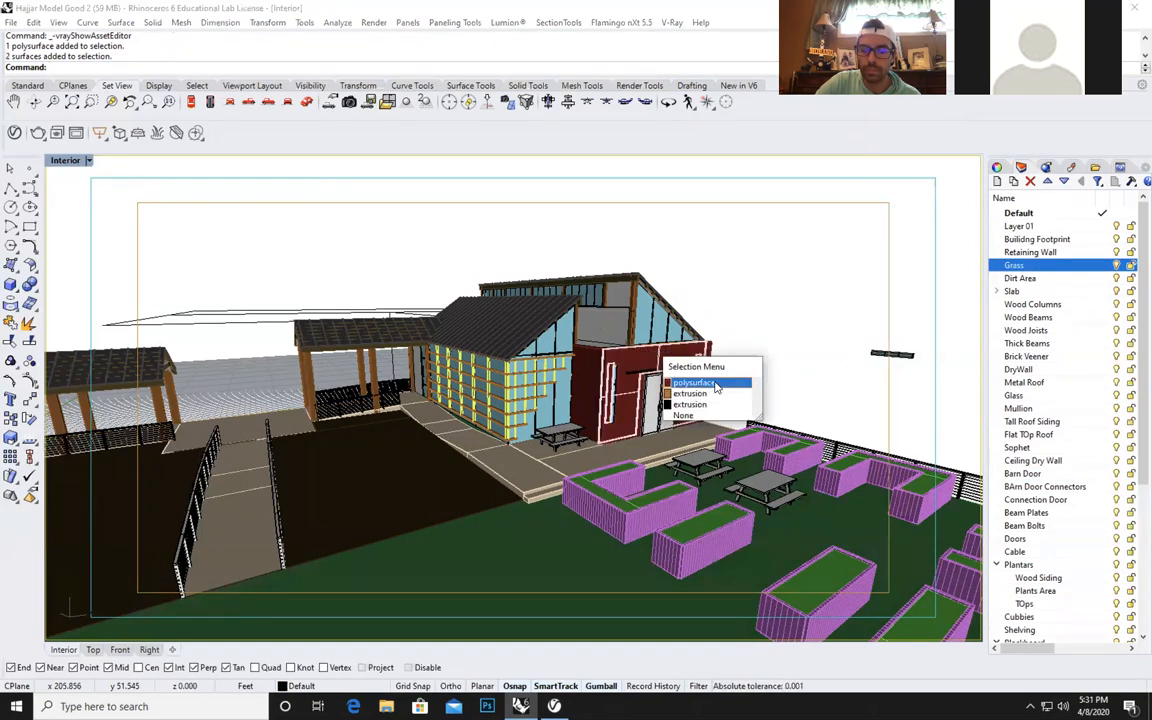
click(714, 384)
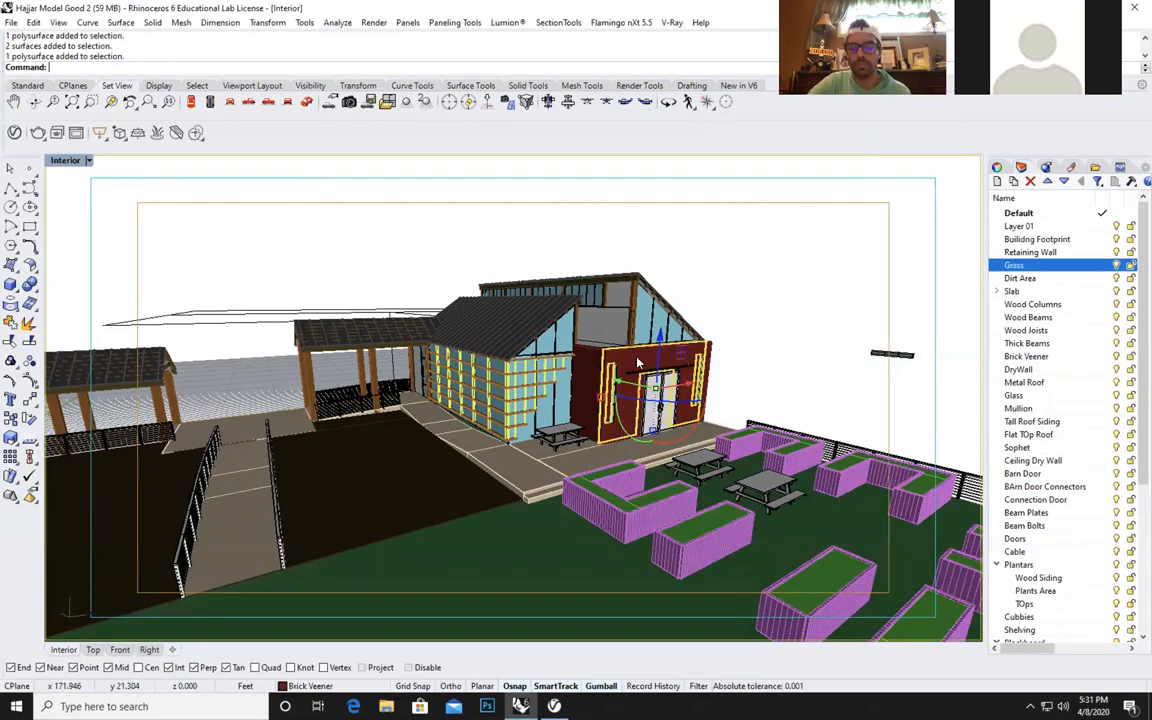
mouse_move(554, 705)
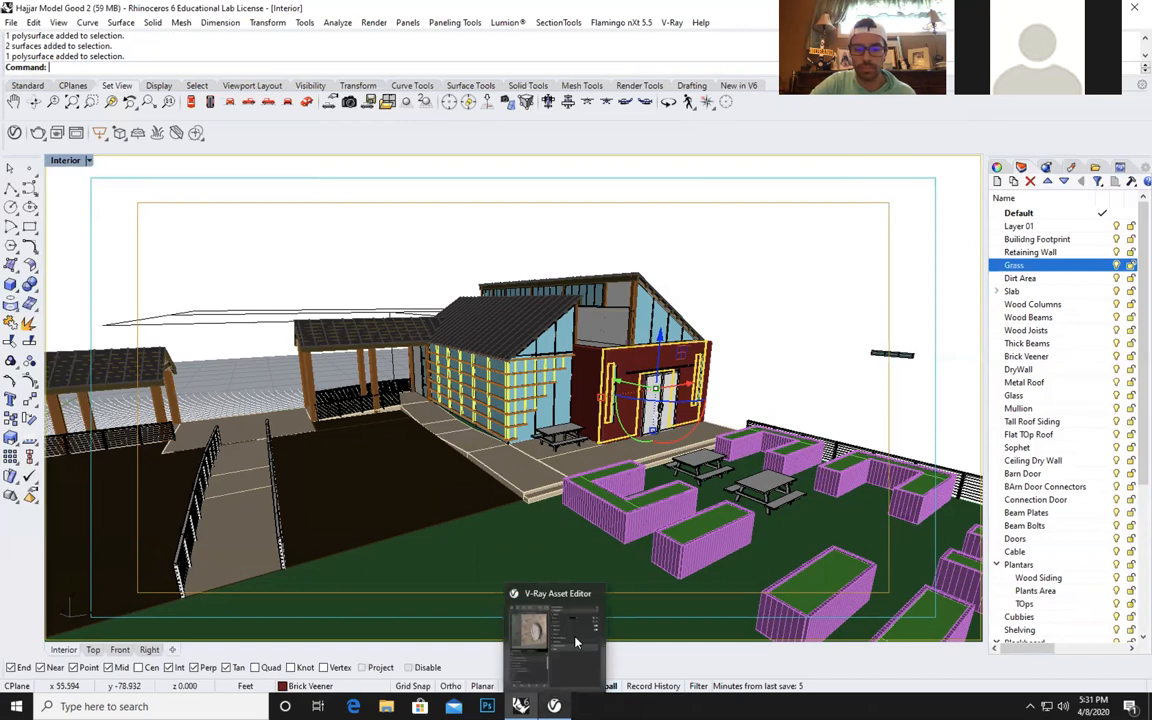
click(576, 641)
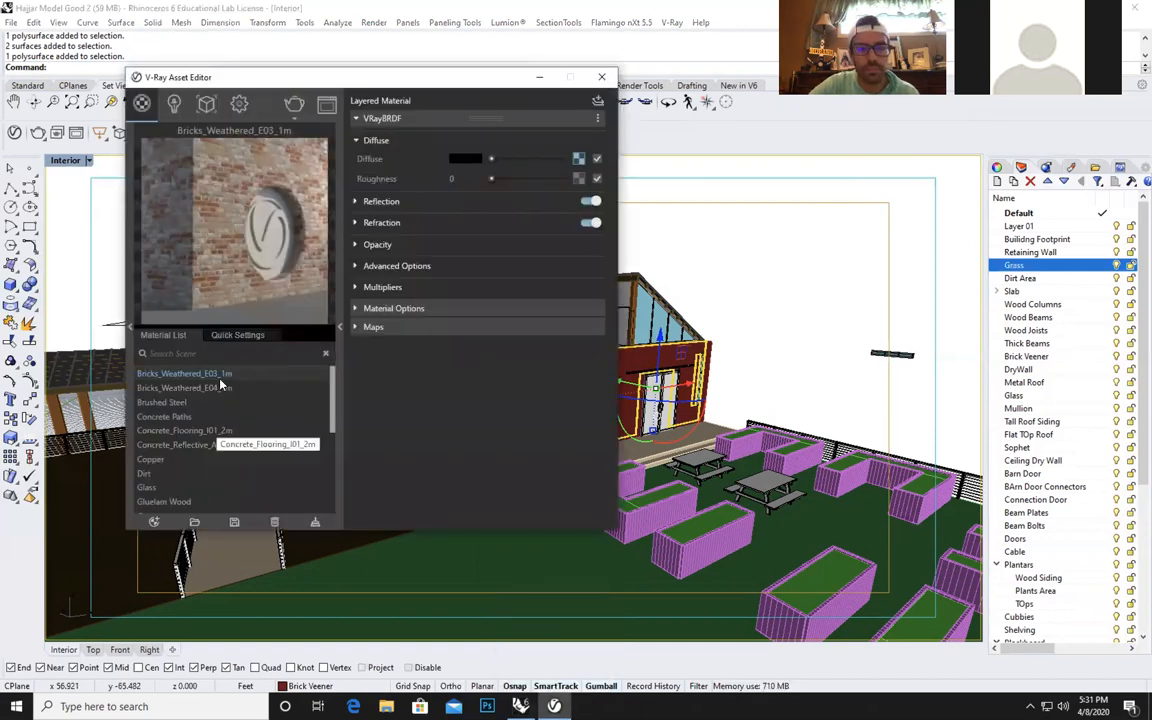
drag(267, 78, 209, 78)
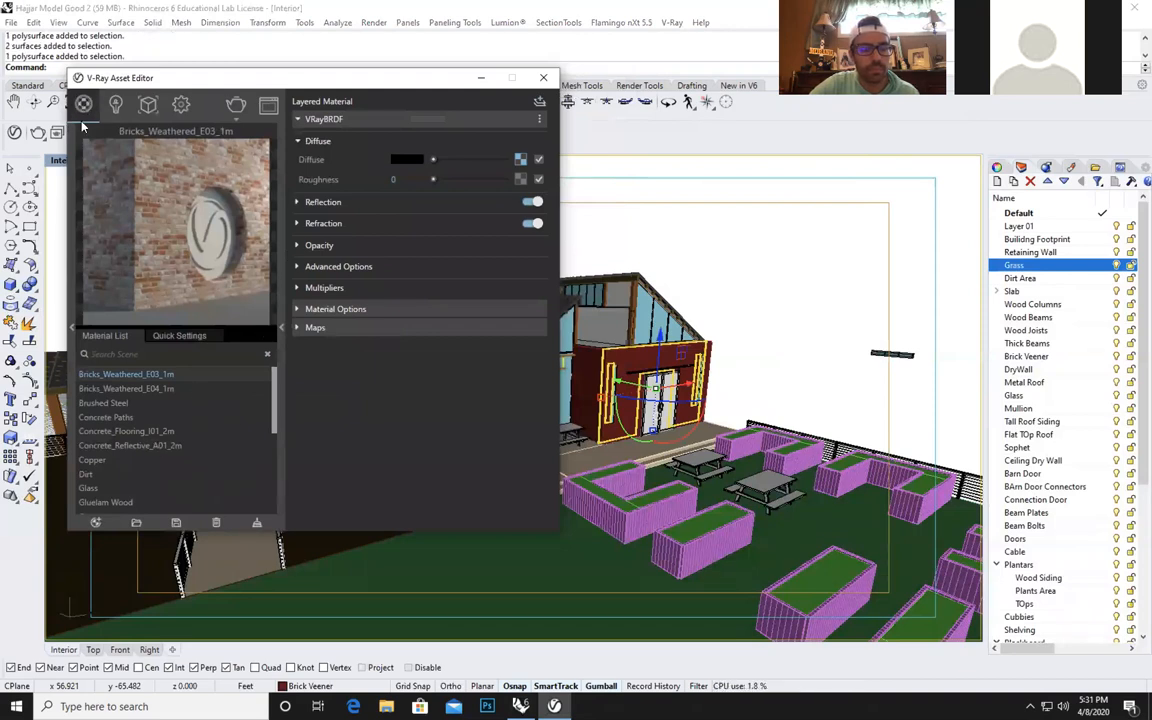
drag(277, 404, 270, 492)
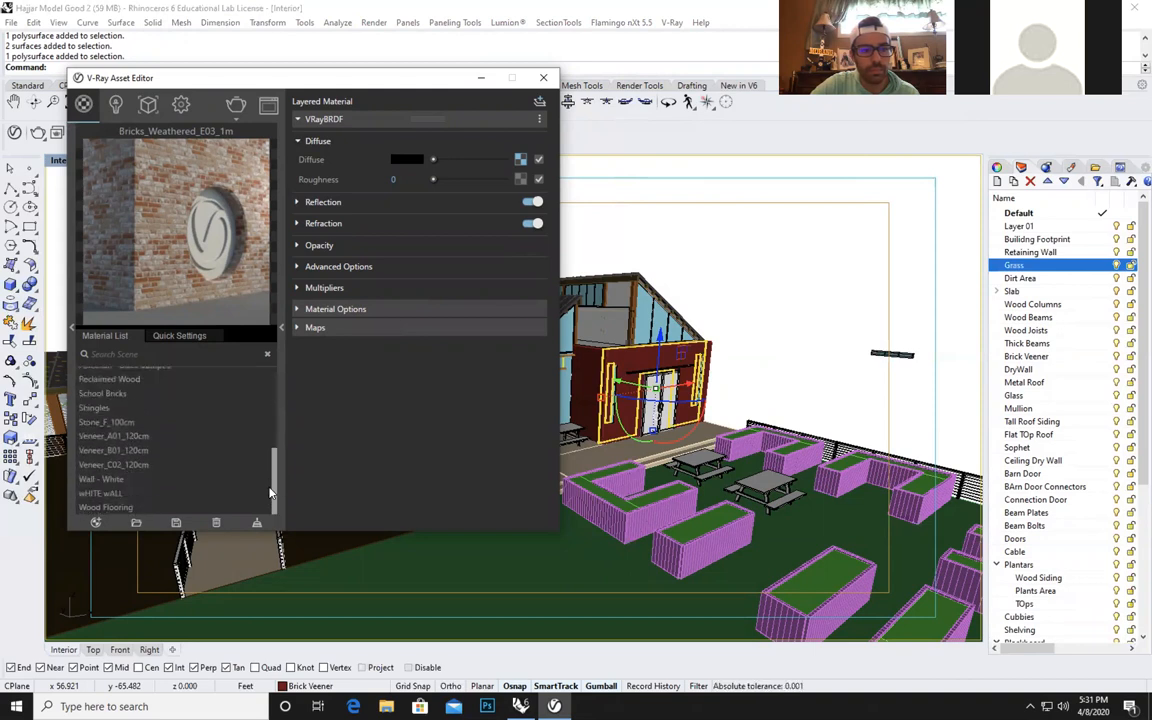
click(124, 396)
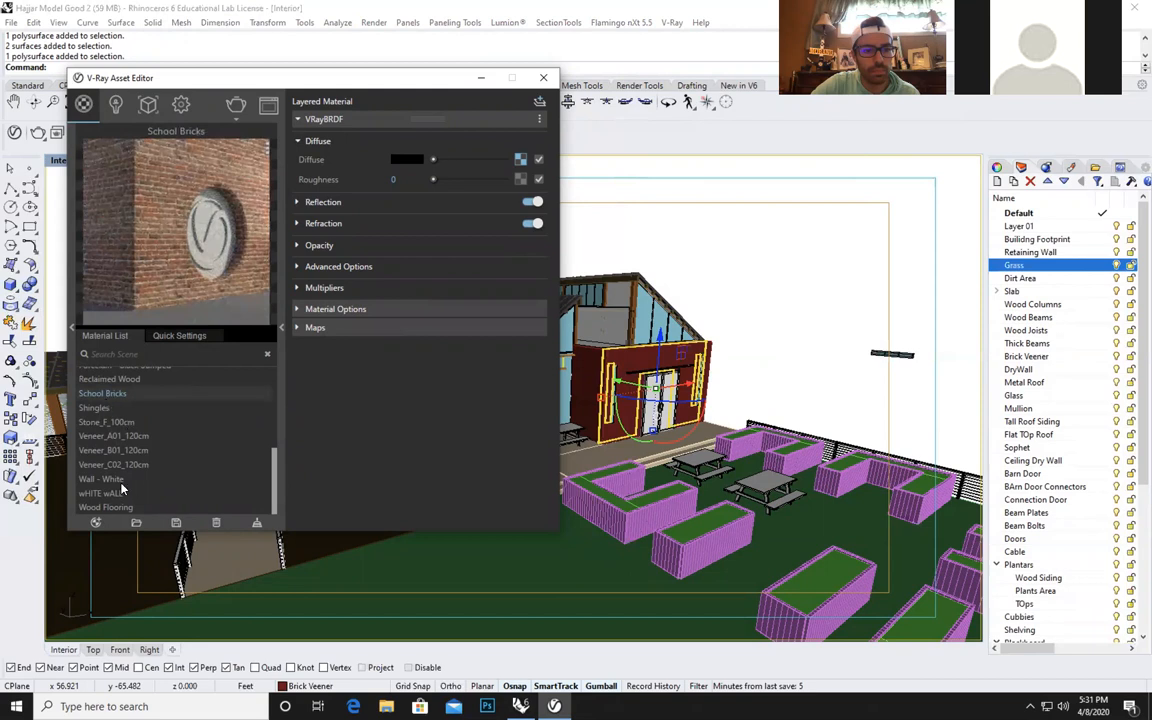
right_click(127, 399)
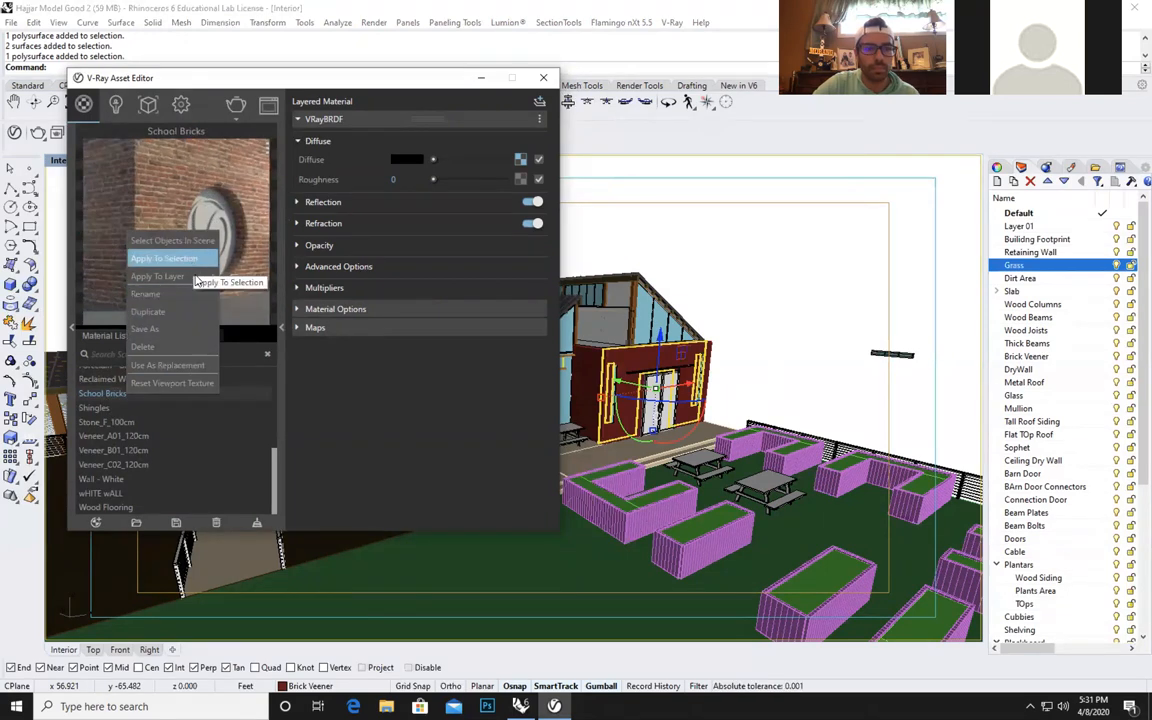
mouse_move(180, 276)
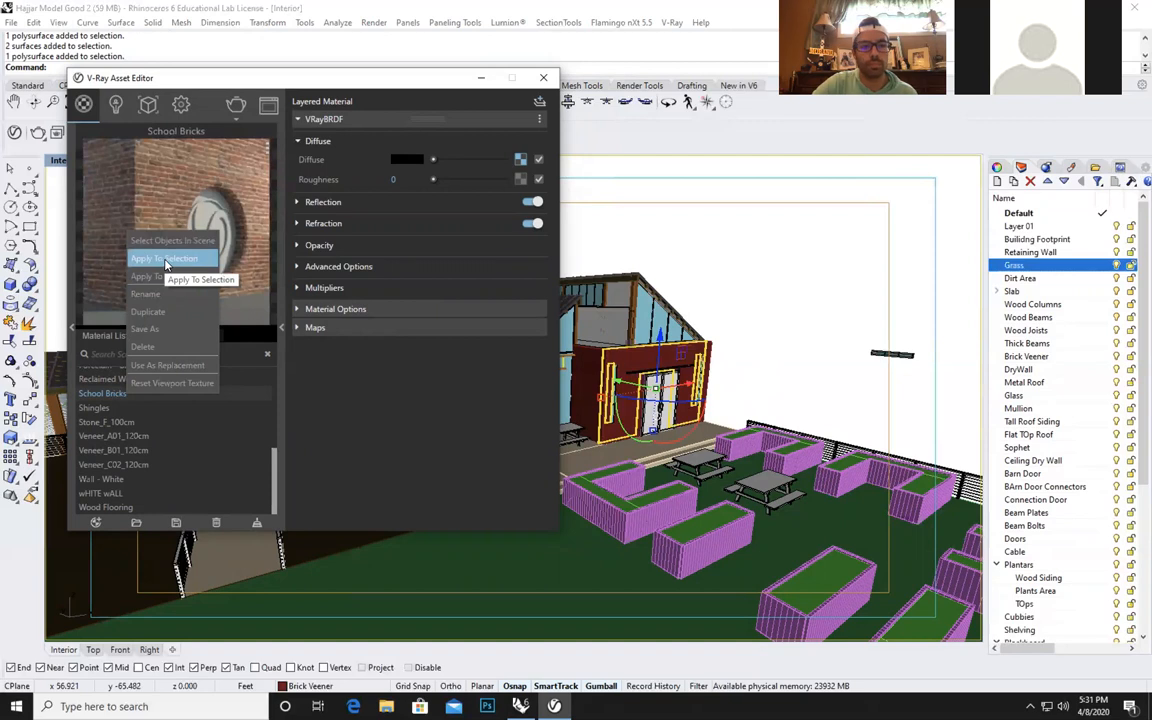
click(165, 262)
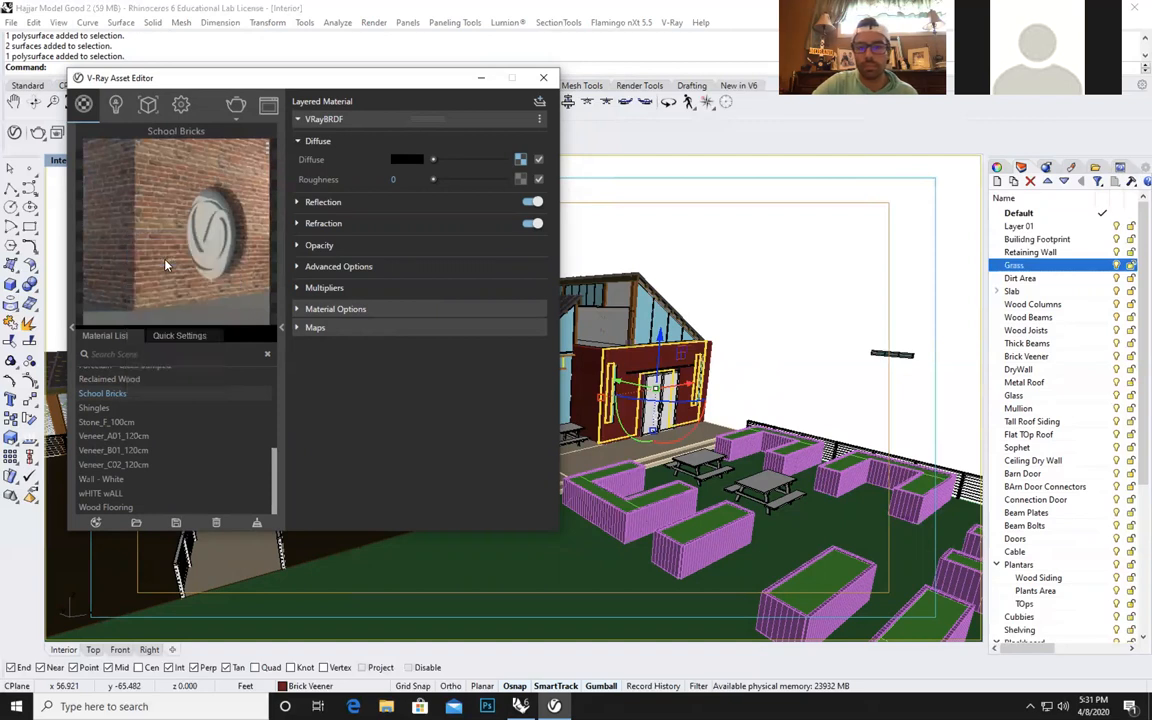
click(767, 368)
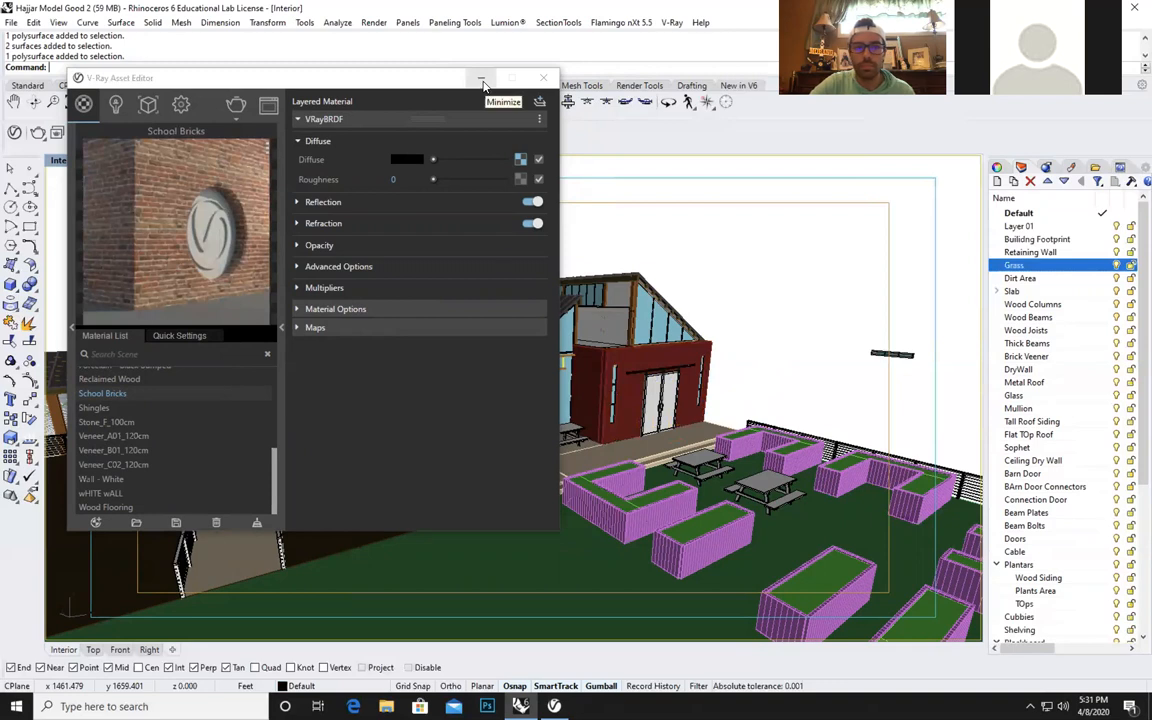
click(481, 80)
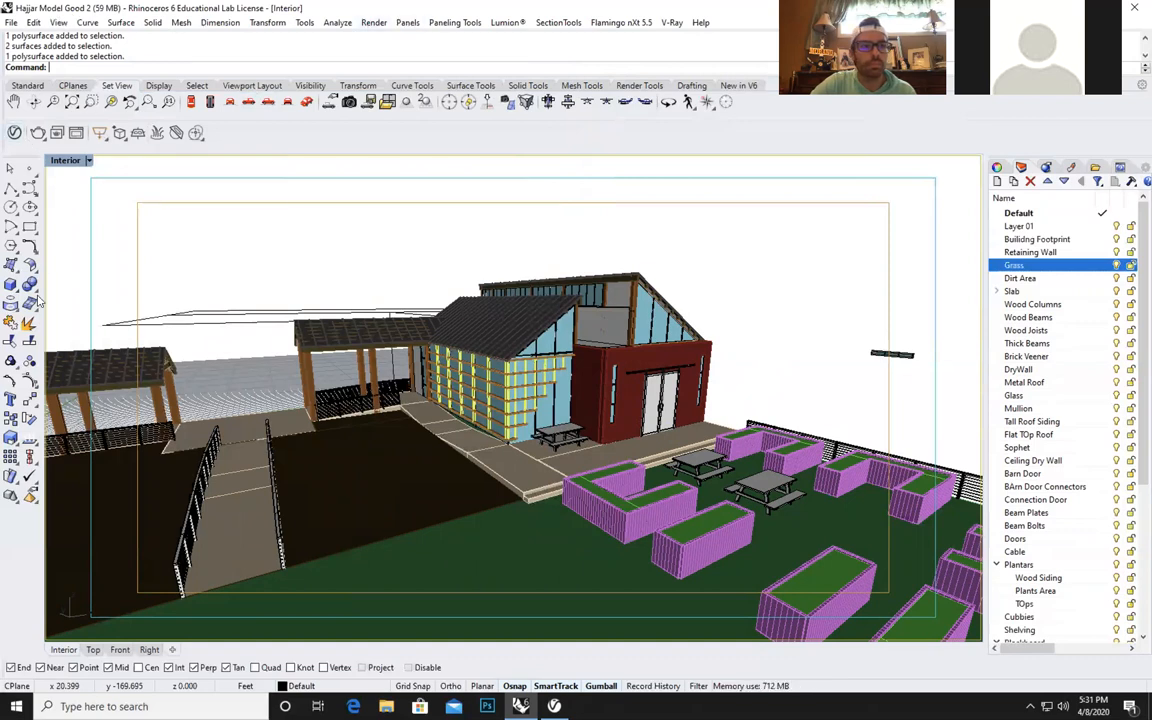
Switch the Interior viewport's display mode to Rendered.
right_click(117, 88)
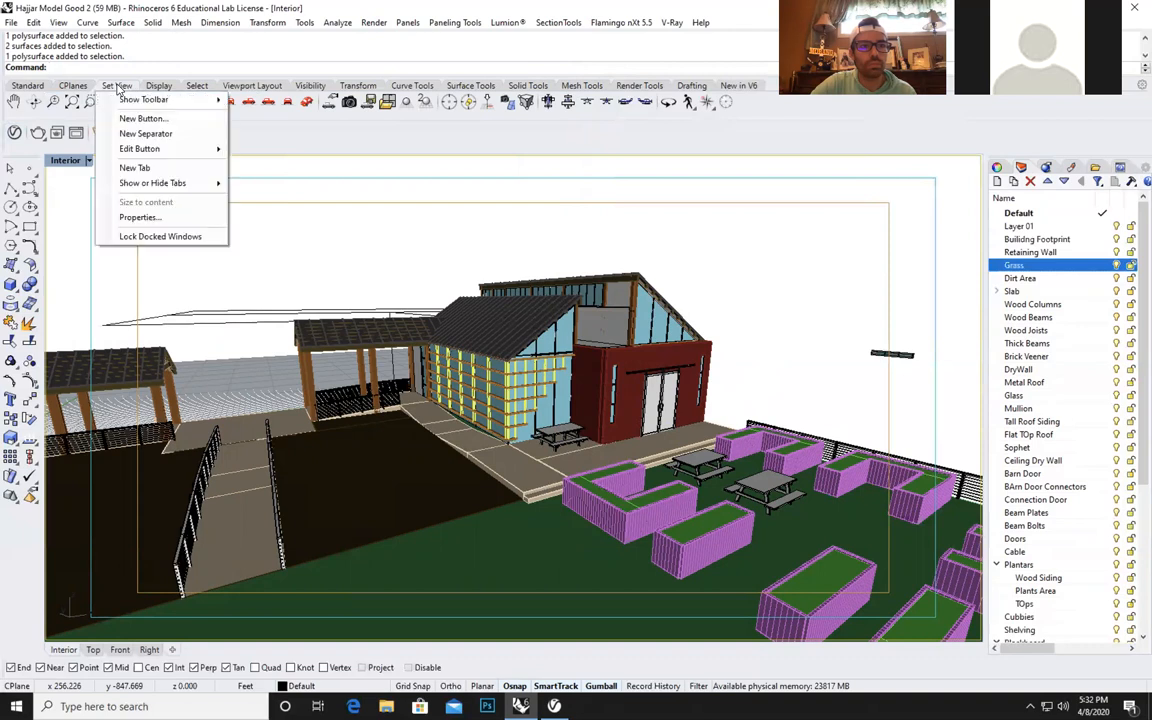
key(Escape)
click(88, 160)
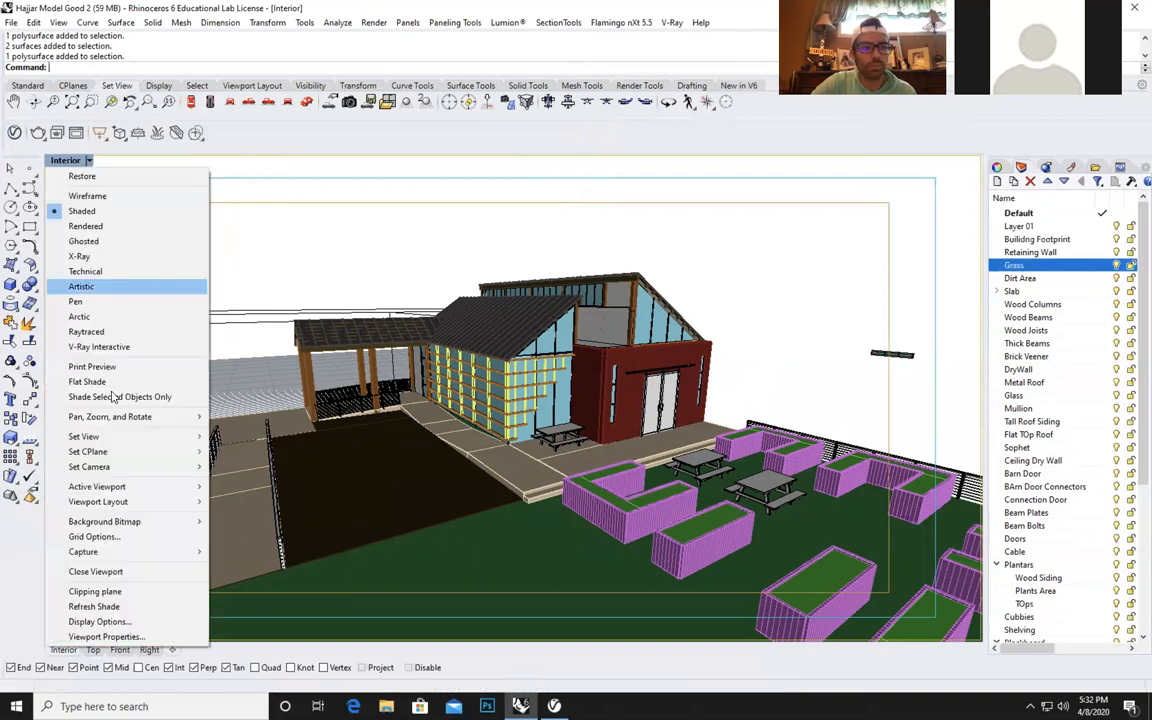
click(110, 227)
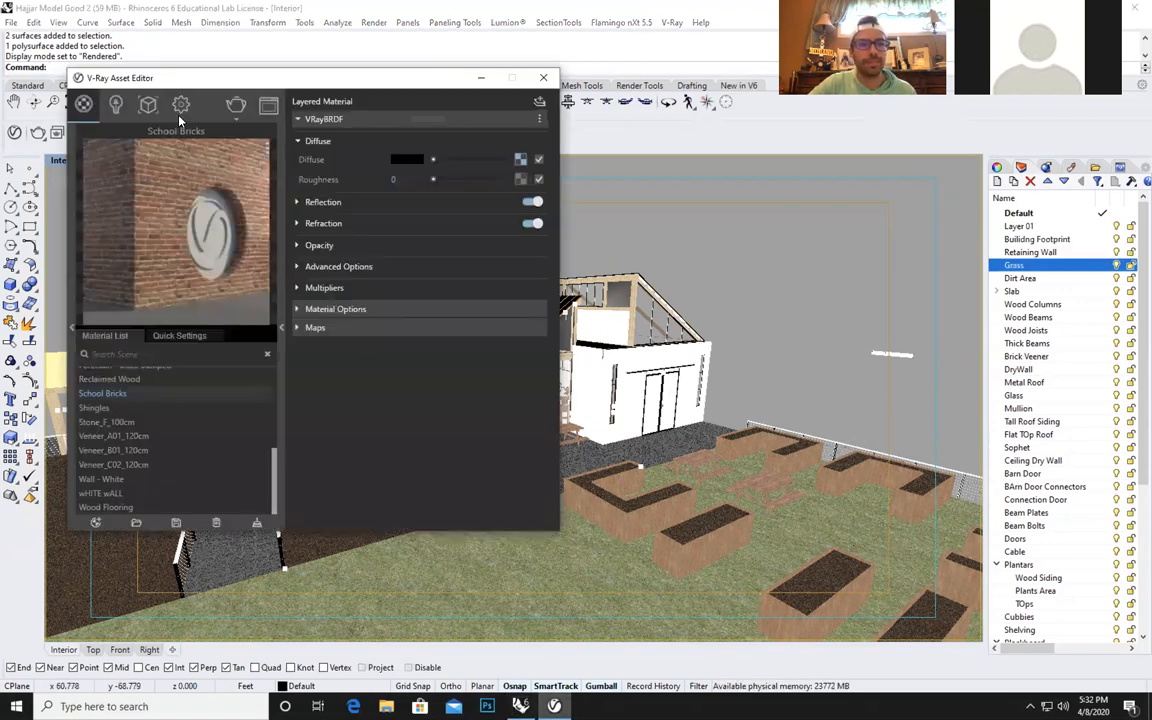
Run a V-Ray test render of the Interior view and stop it during the light cache pass.
click(181, 106)
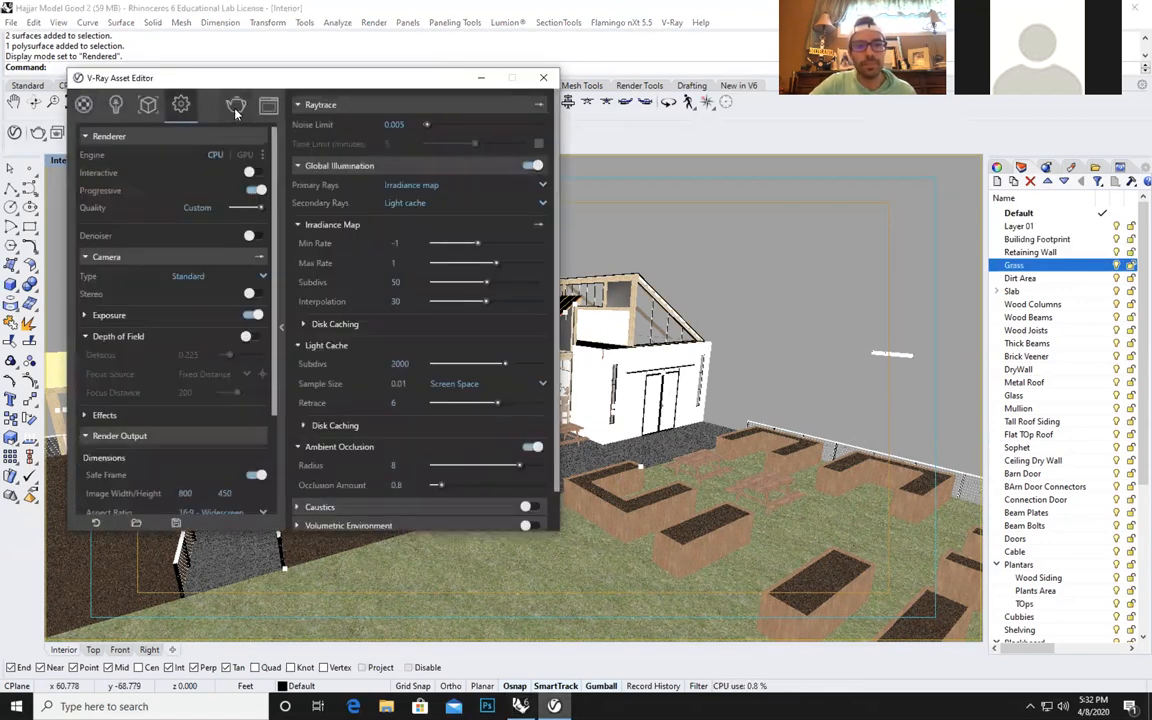
mouse_move(238, 110)
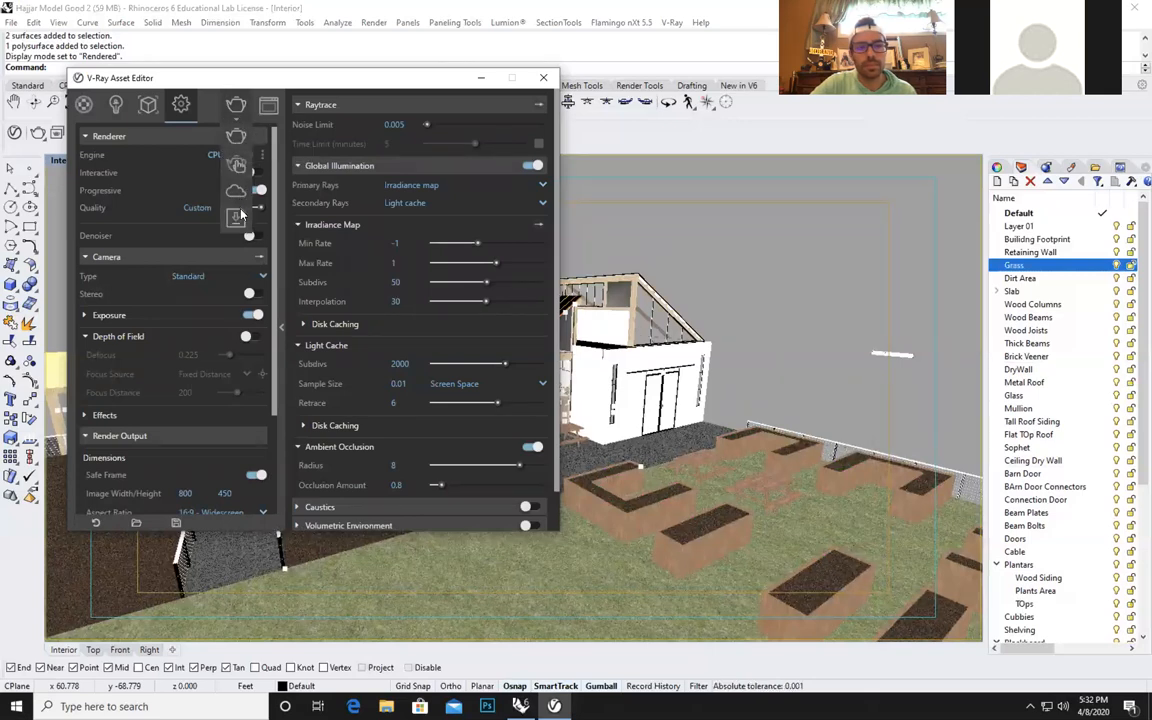
click(236, 138)
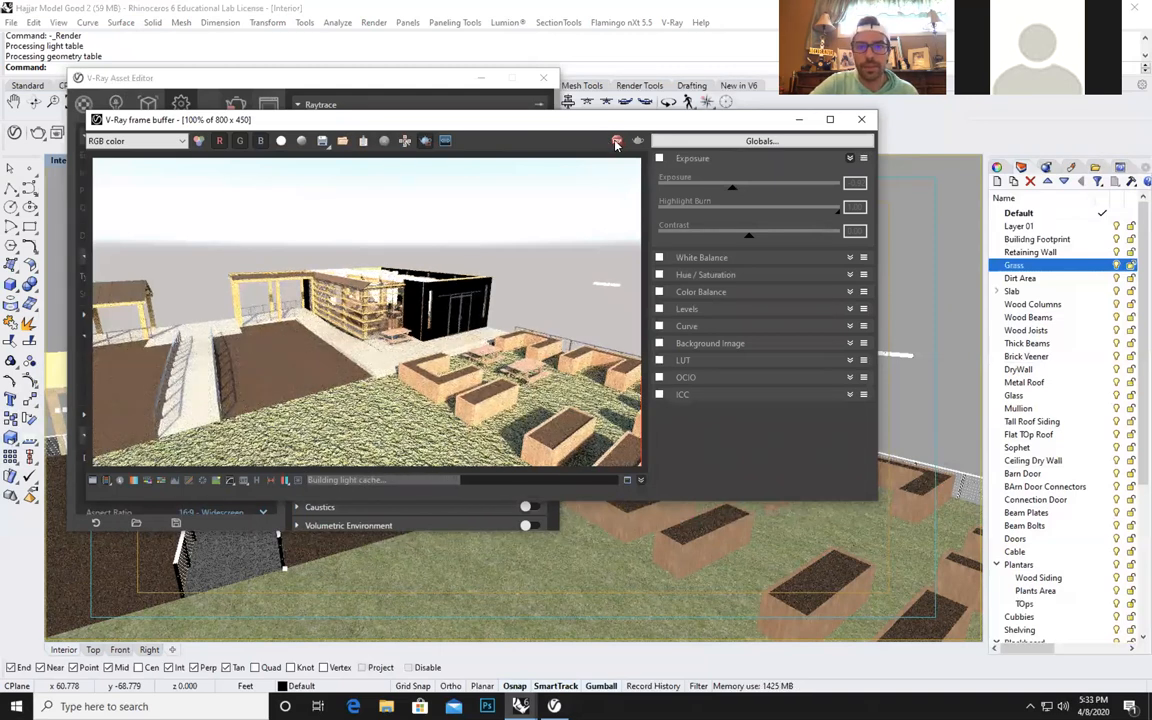
click(617, 141)
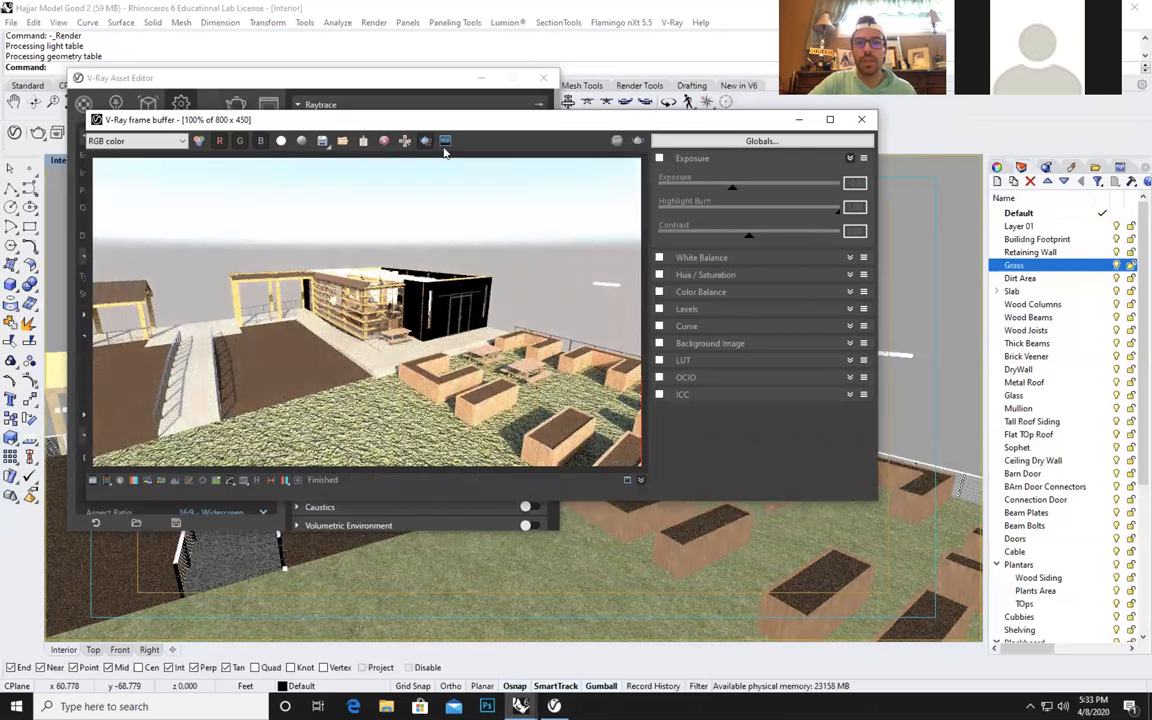
Disable the clipping plane among the V-Ray geometry assets.
click(378, 88)
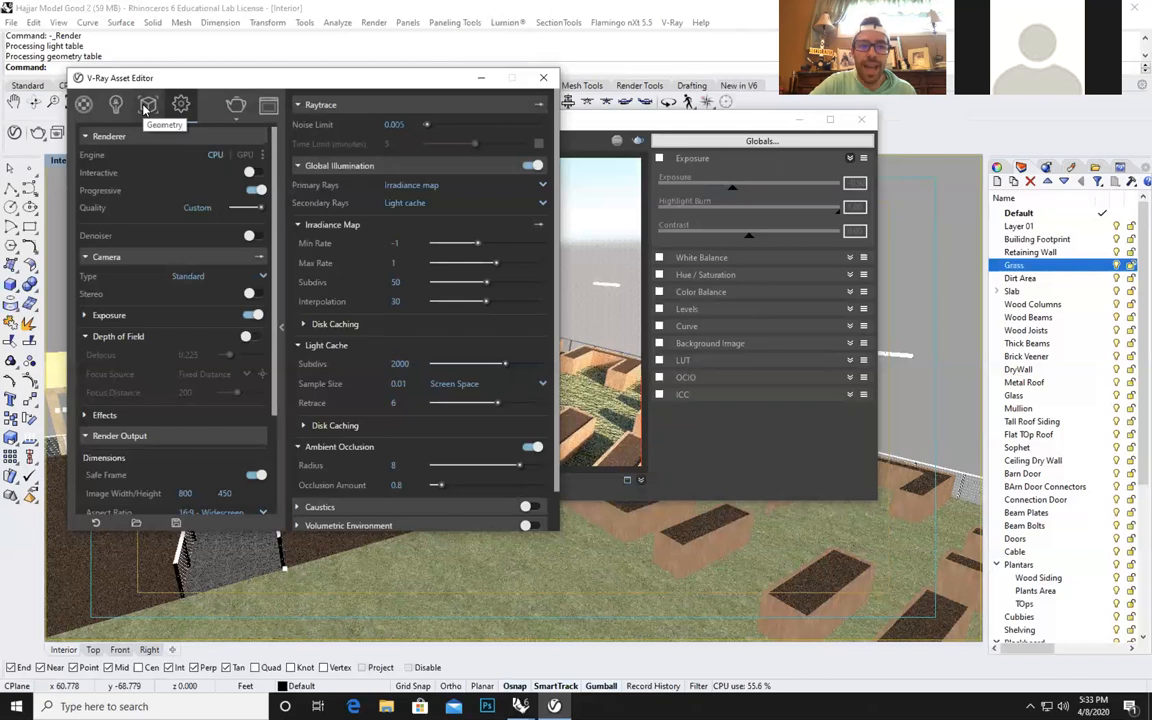
click(147, 106)
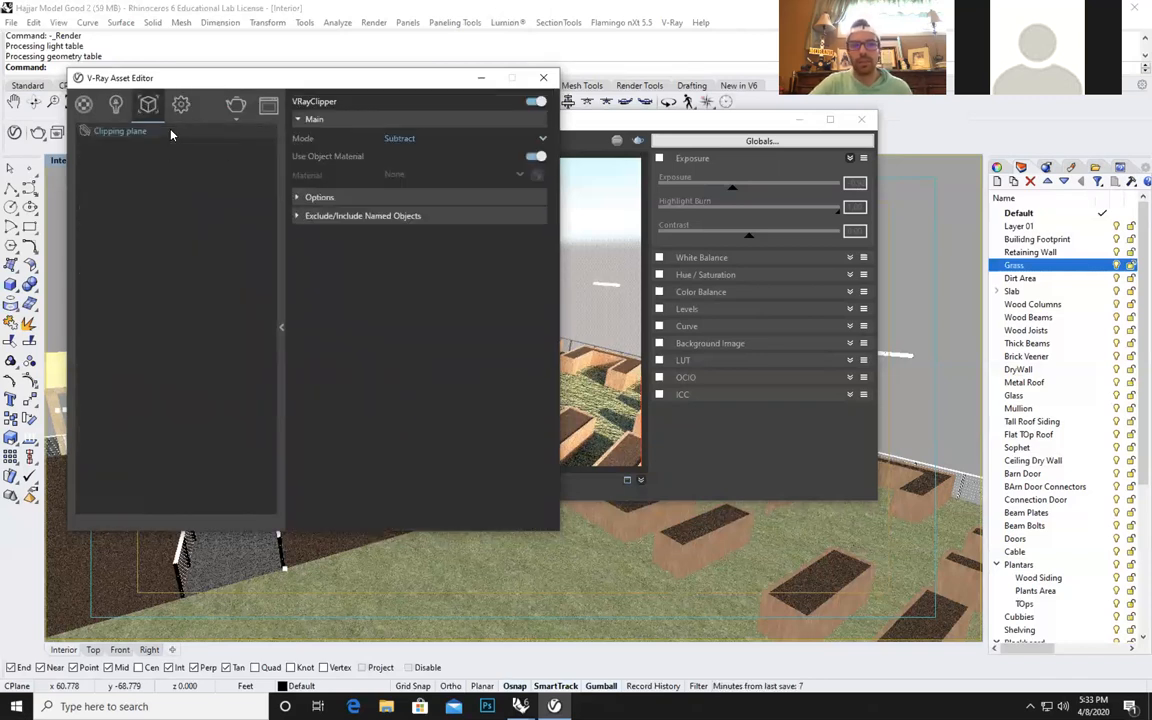
click(534, 102)
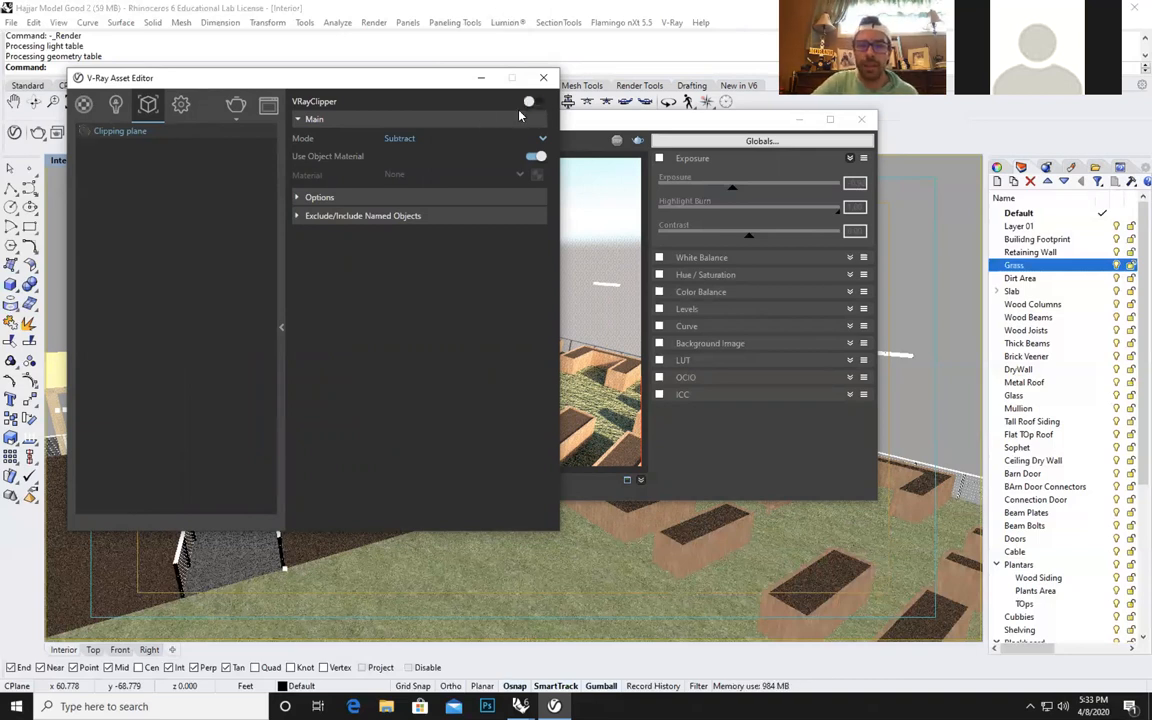
Render the Interior view again, zoom in on the wall around the entrance doors in the render, and minimize the frame buffer.
click(240, 105)
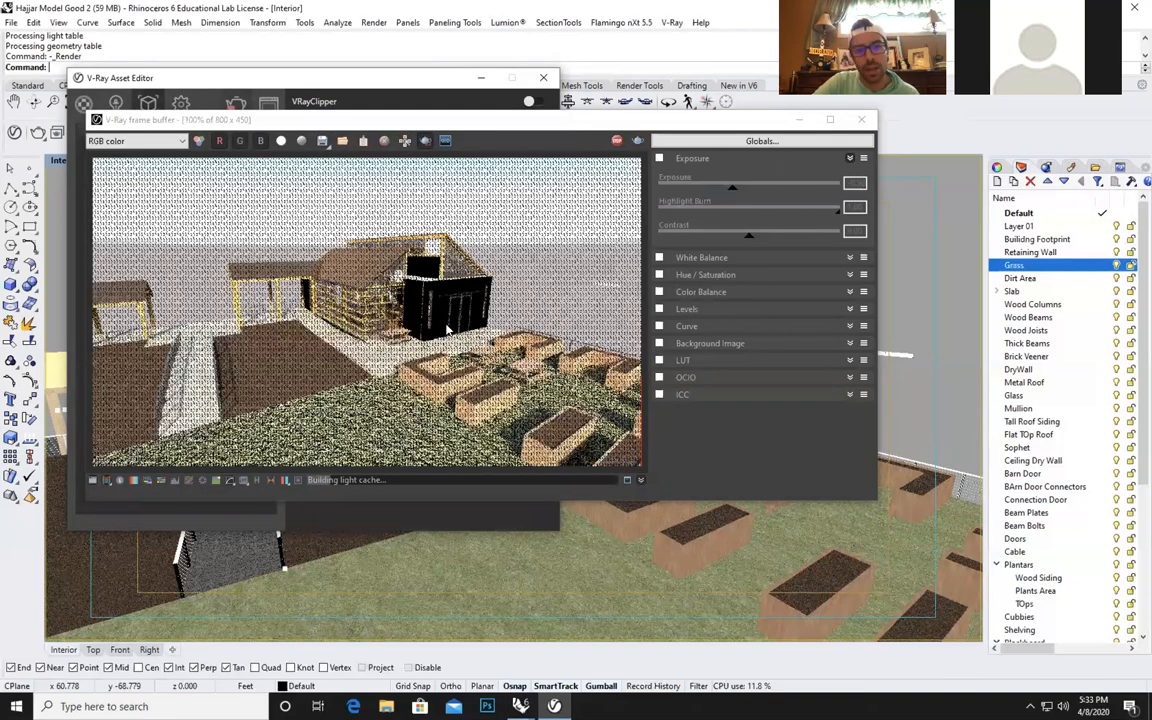
scroll(447, 330, down, 3)
scroll(480, 320, up, 6)
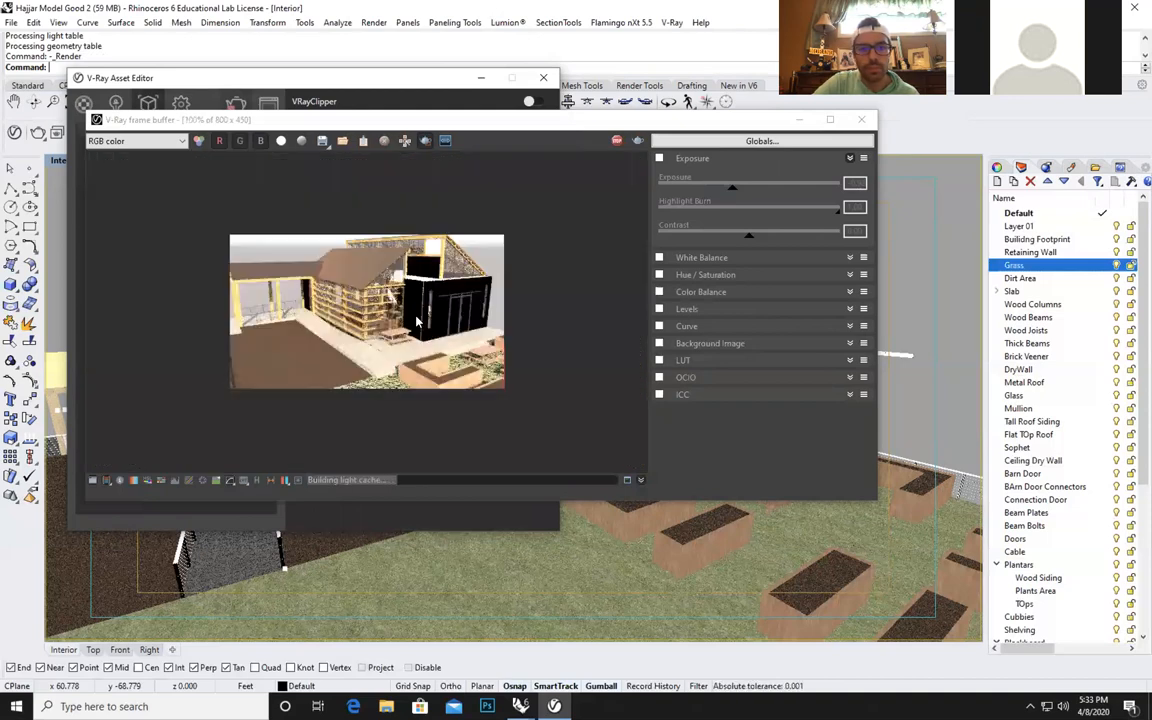
scroll(522, 313, down, 1)
scroll(522, 313, up, 2)
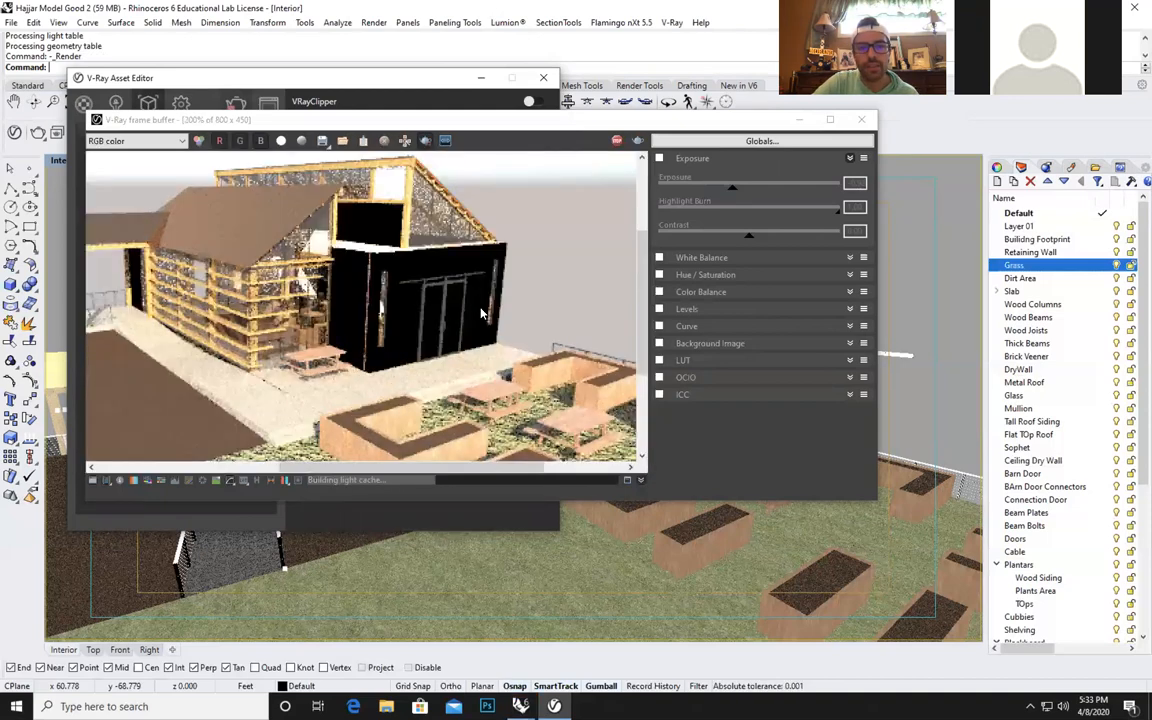
click(426, 143)
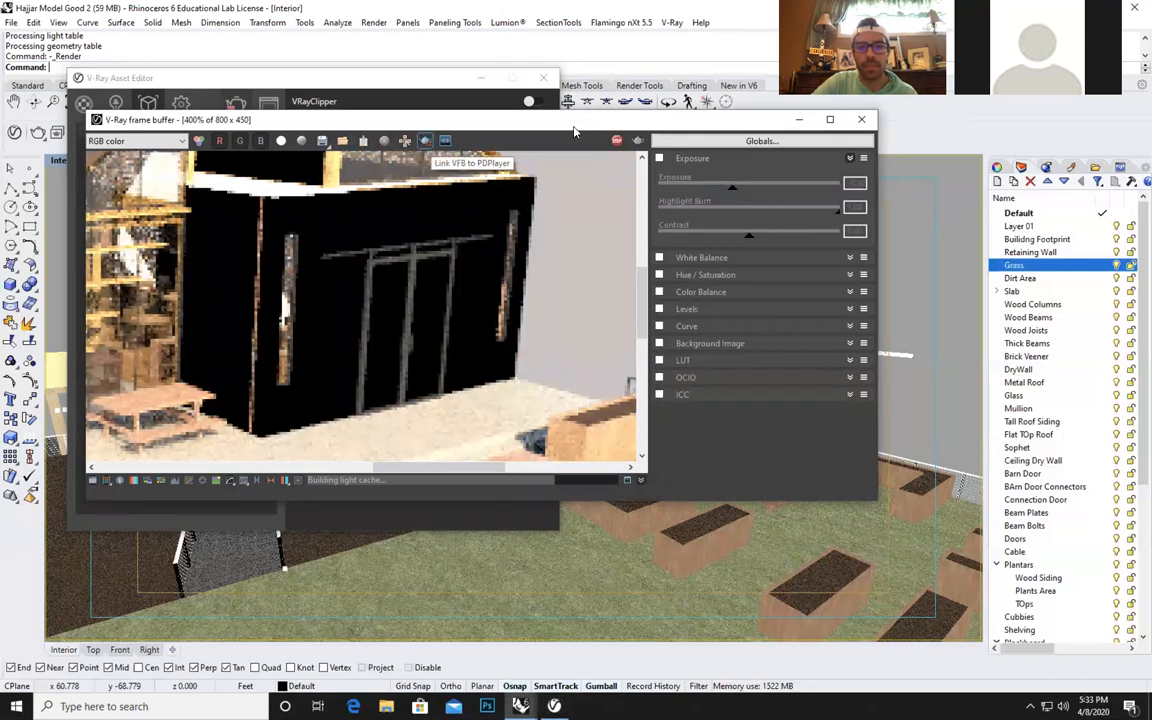
click(799, 121)
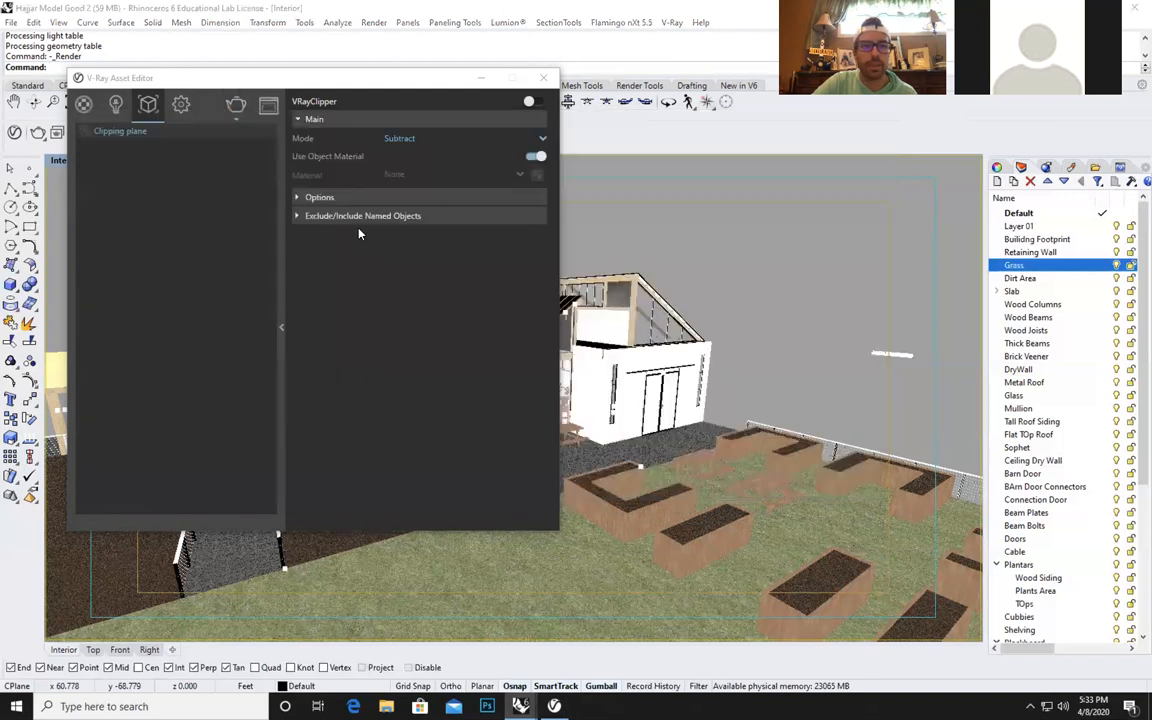
Apply the Bricks_Weathered_E03_1m material to the Brick Veneer wall polysurface around the entrance doors, minimize the asset editor and clear the selection.
click(181, 104)
click(84, 104)
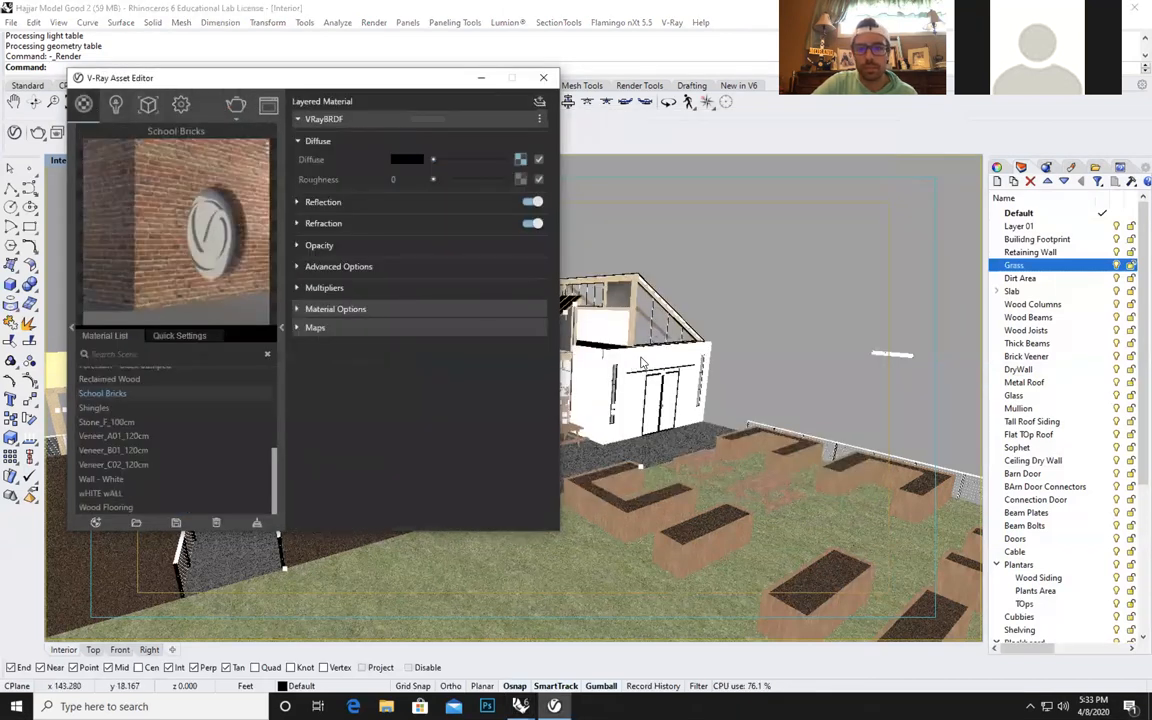
click(580, 330)
click(678, 354)
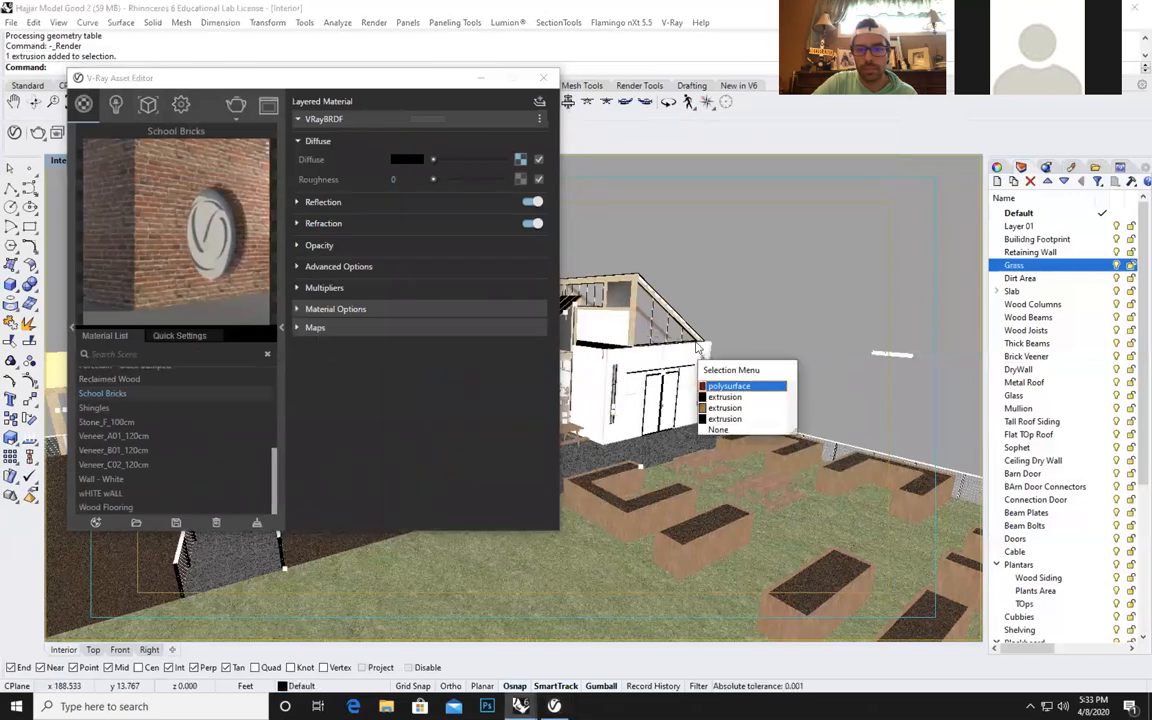
click(700, 392)
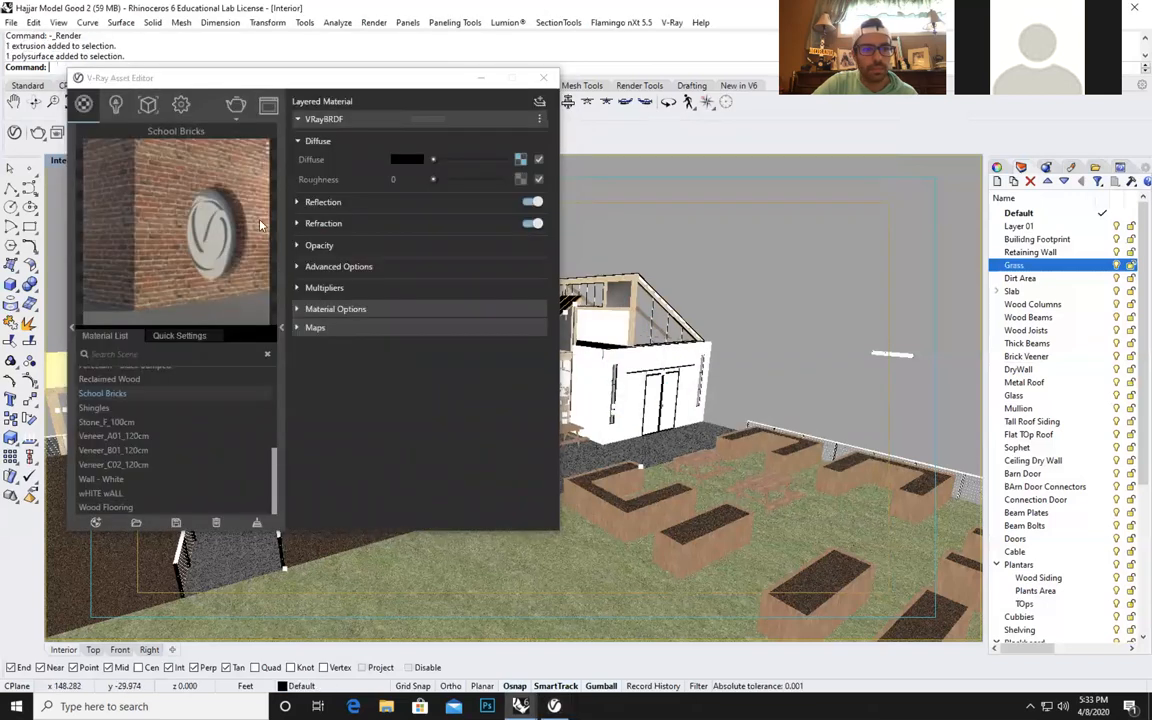
drag(276, 483, 265, 385)
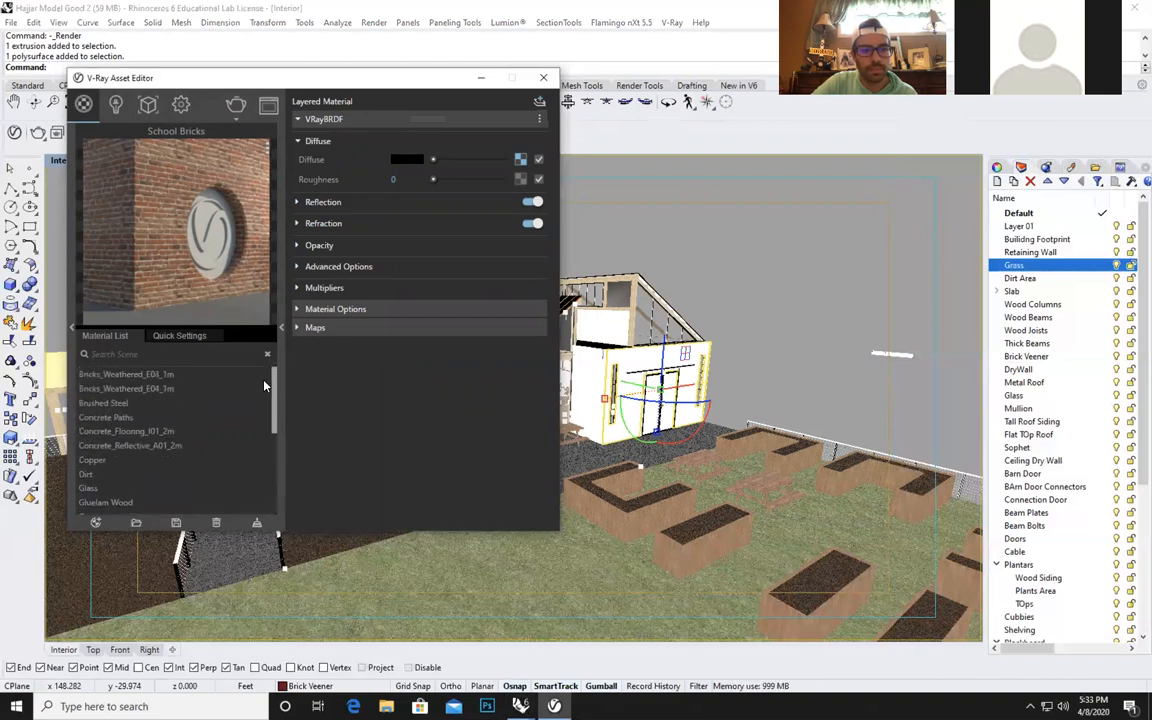
click(152, 374)
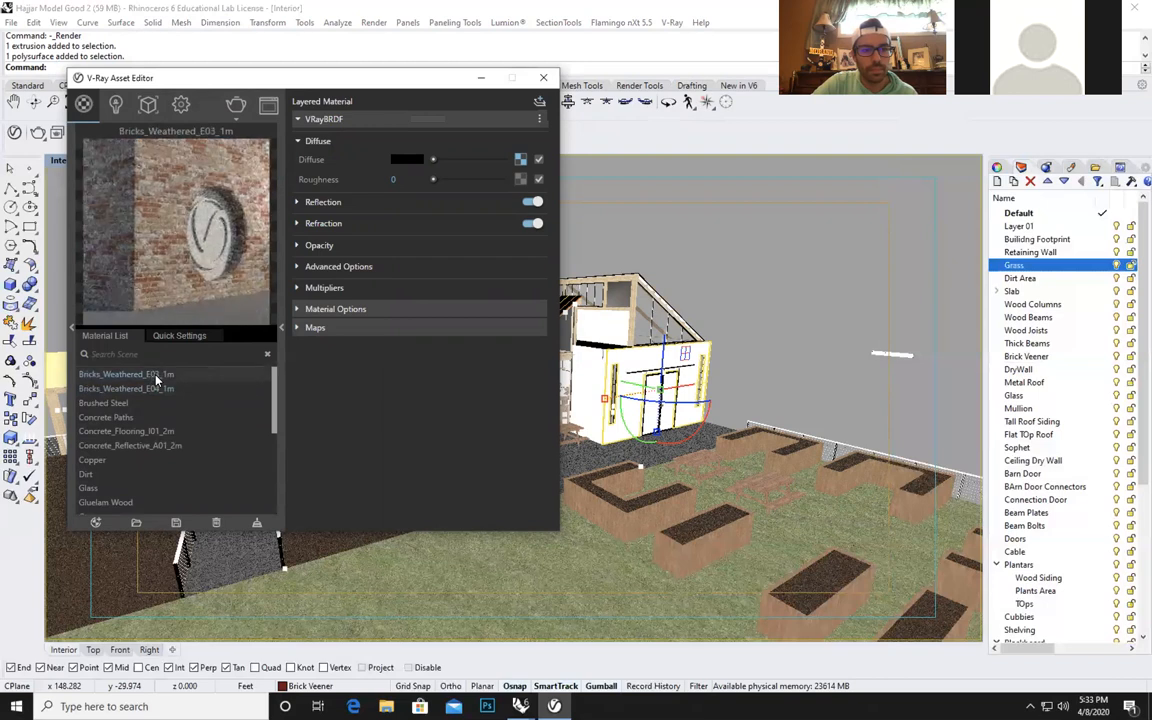
right_click(156, 377)
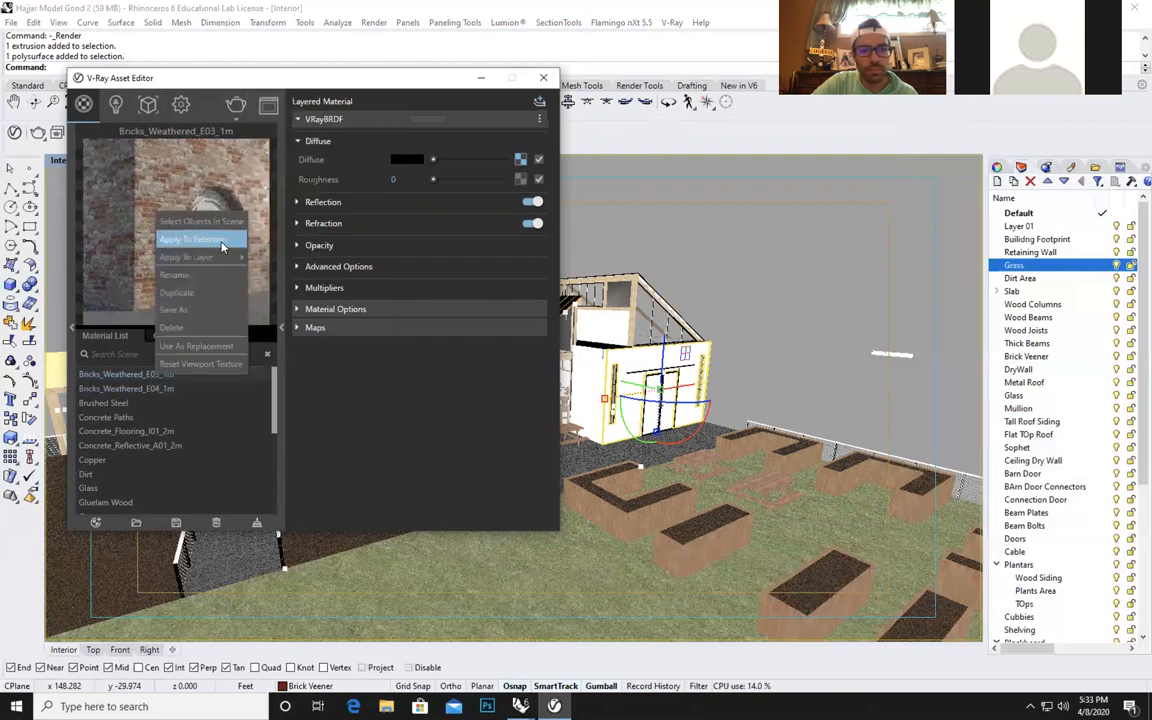
click(222, 246)
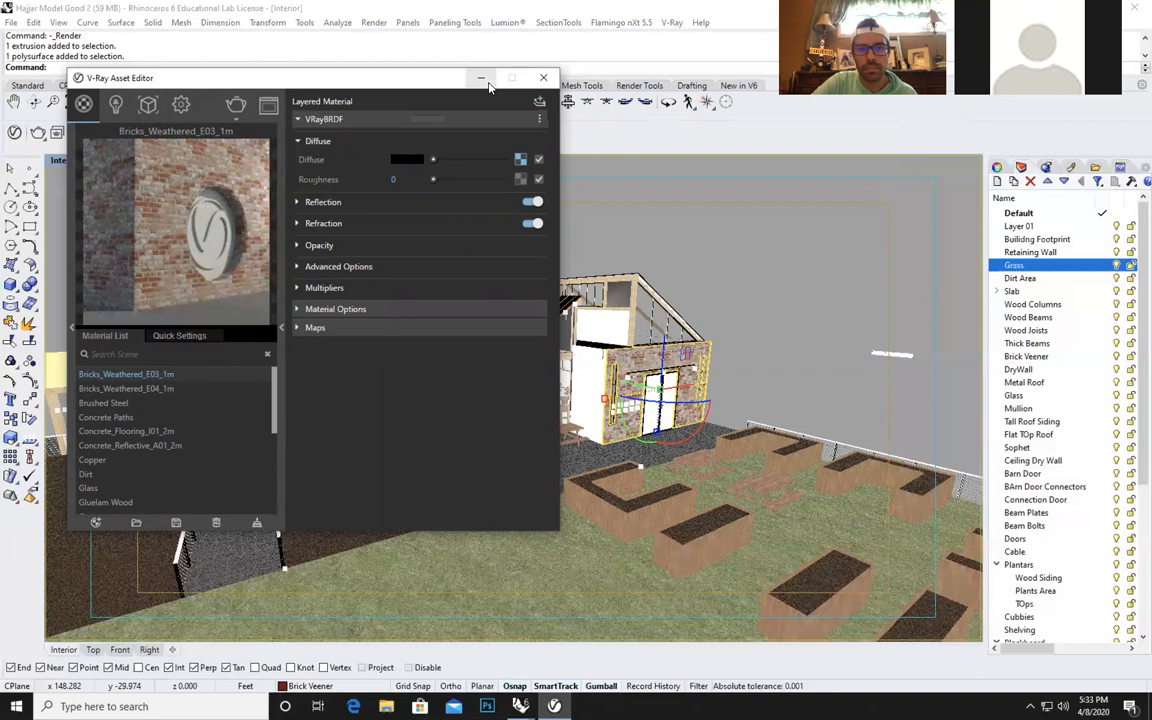
click(481, 77)
click(643, 617)
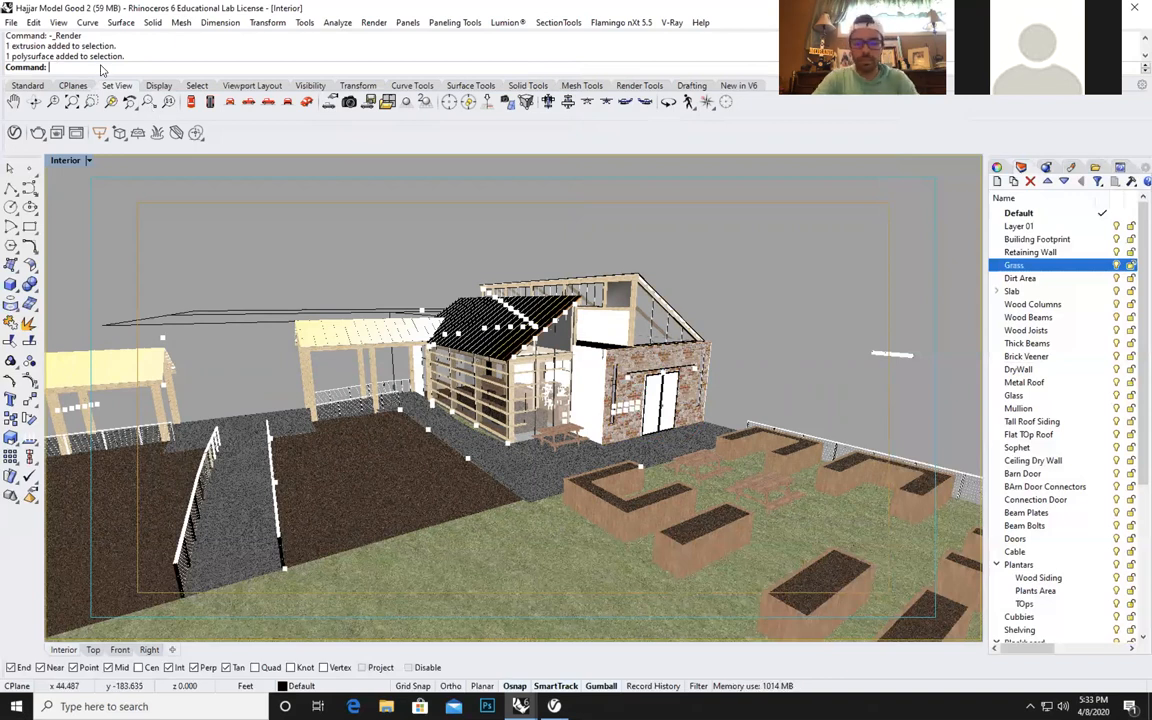
Add a V-Ray infinite plane to the scene, then select its surface and clear the selection.
text(Infin)
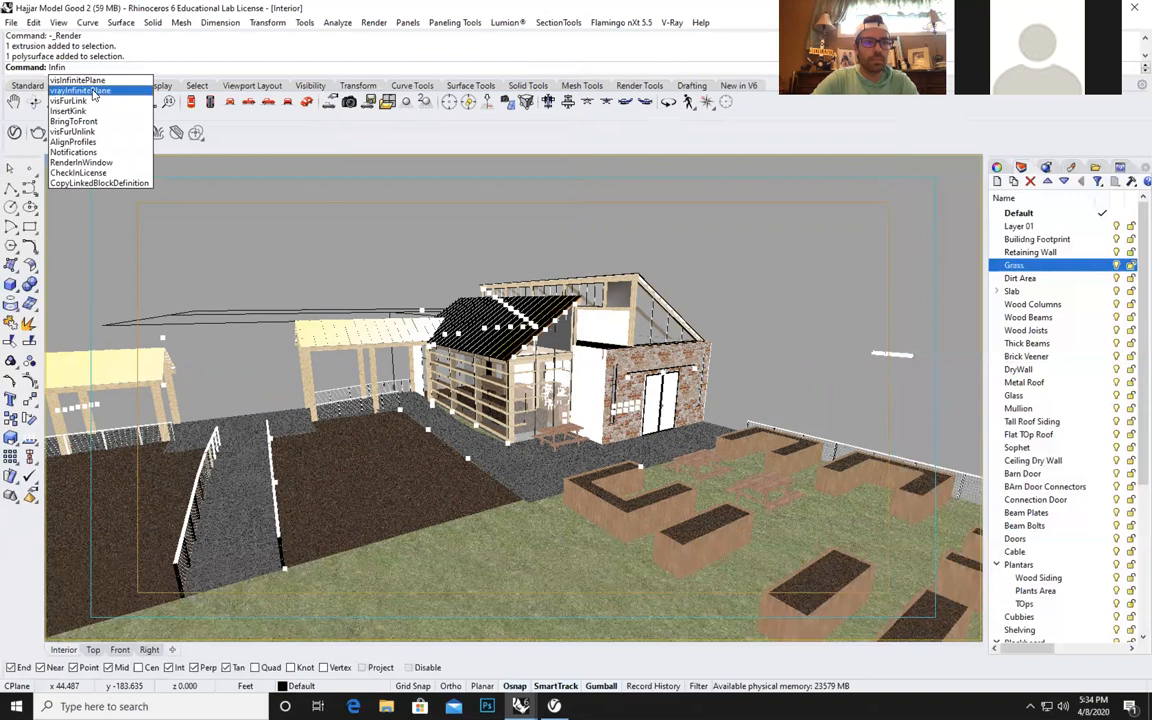
click(98, 91)
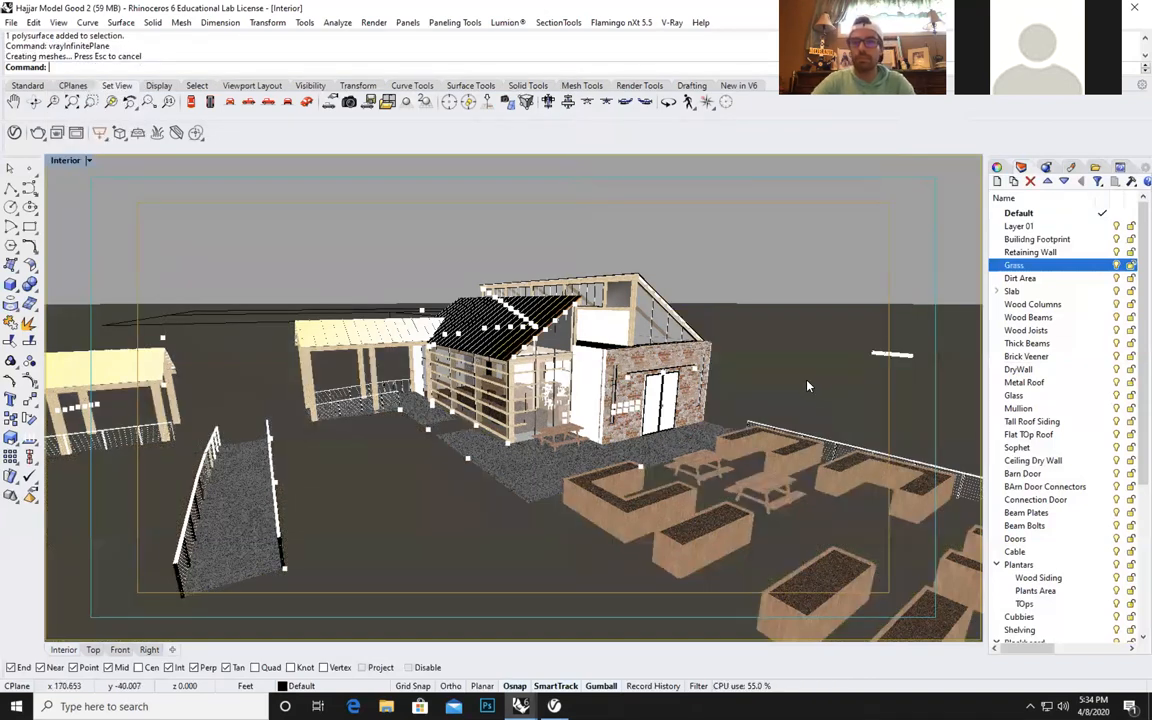
click(760, 303)
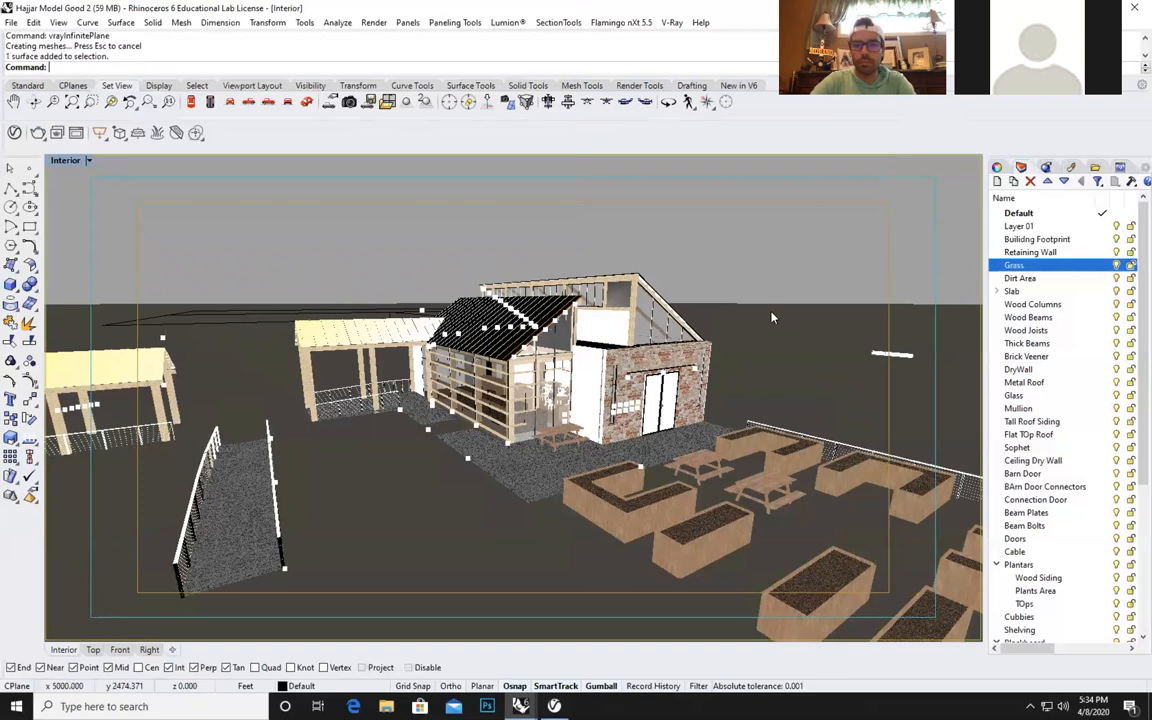
click(736, 272)
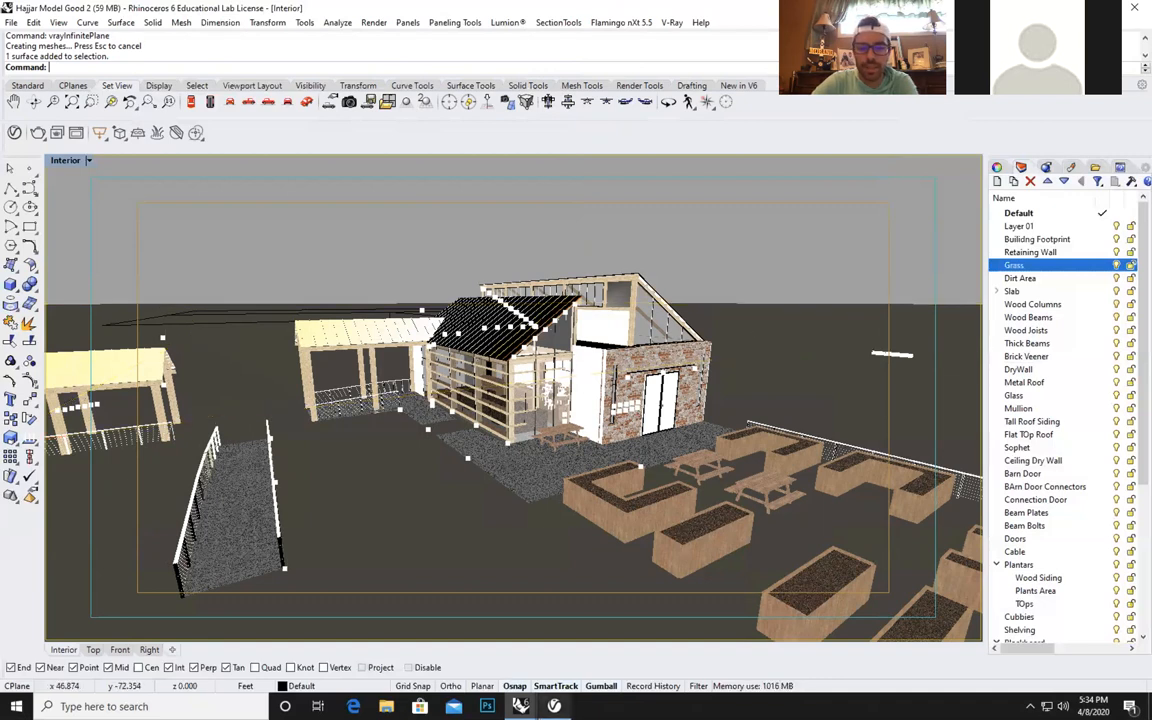
Check the infinite plane among the V-Ray geometry assets and delete it from the model.
click(554, 706)
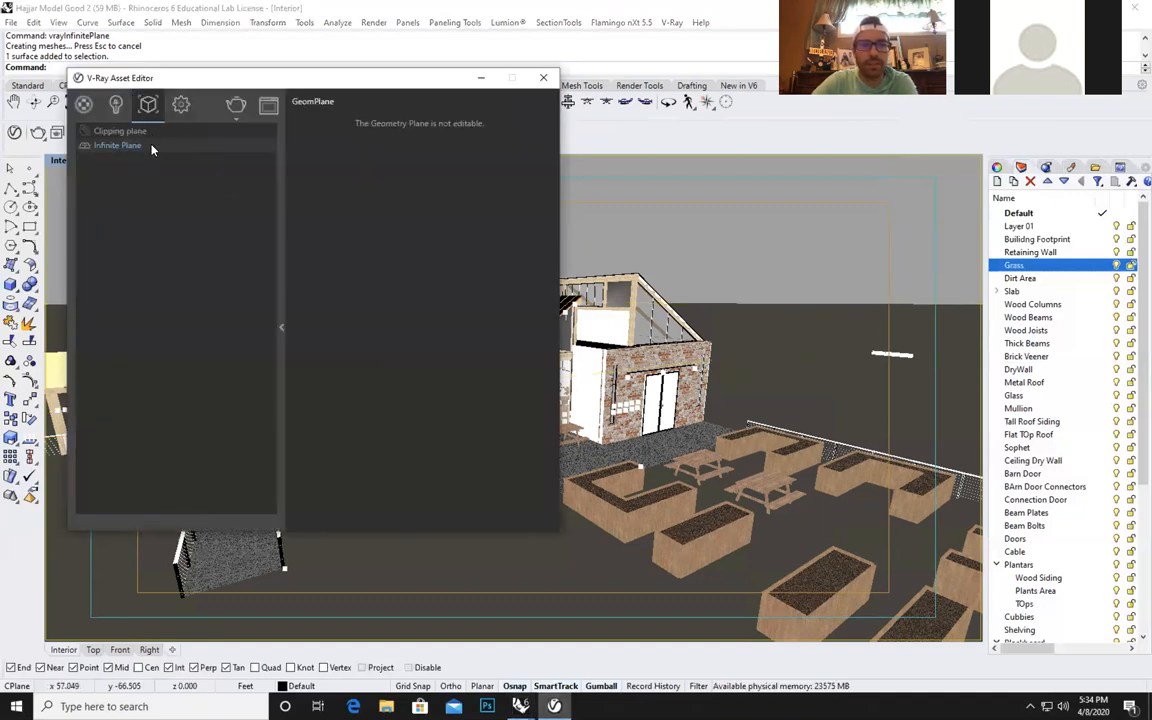
click(544, 78)
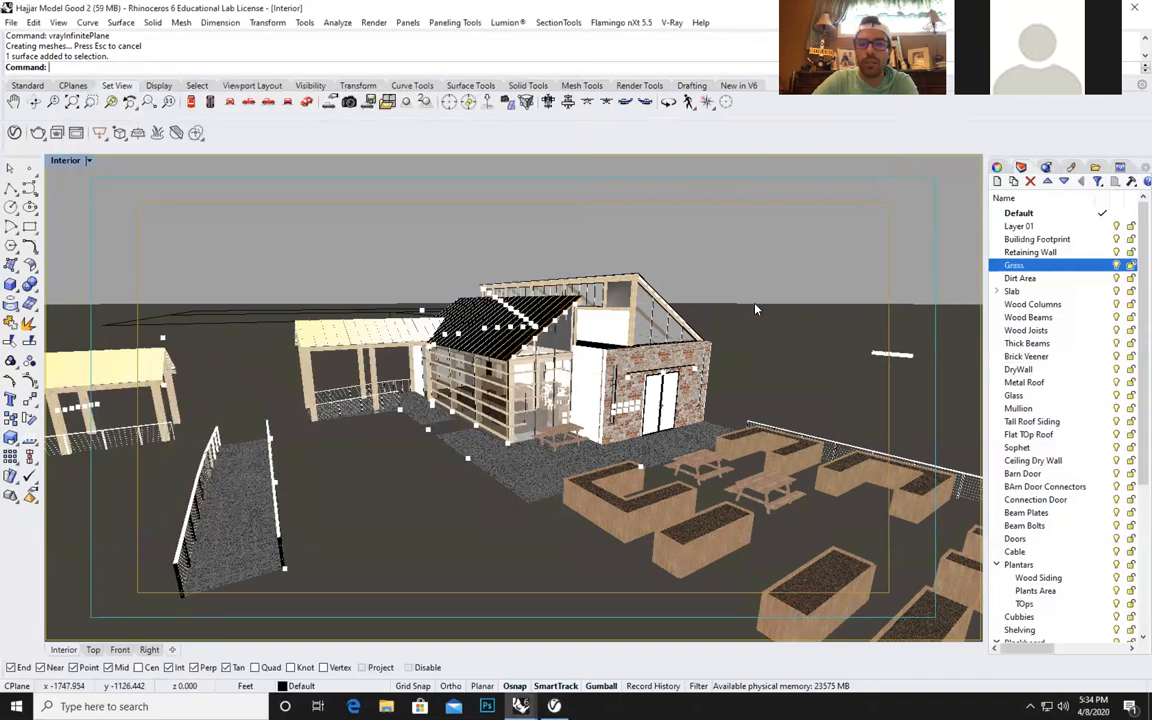
key(Delete)
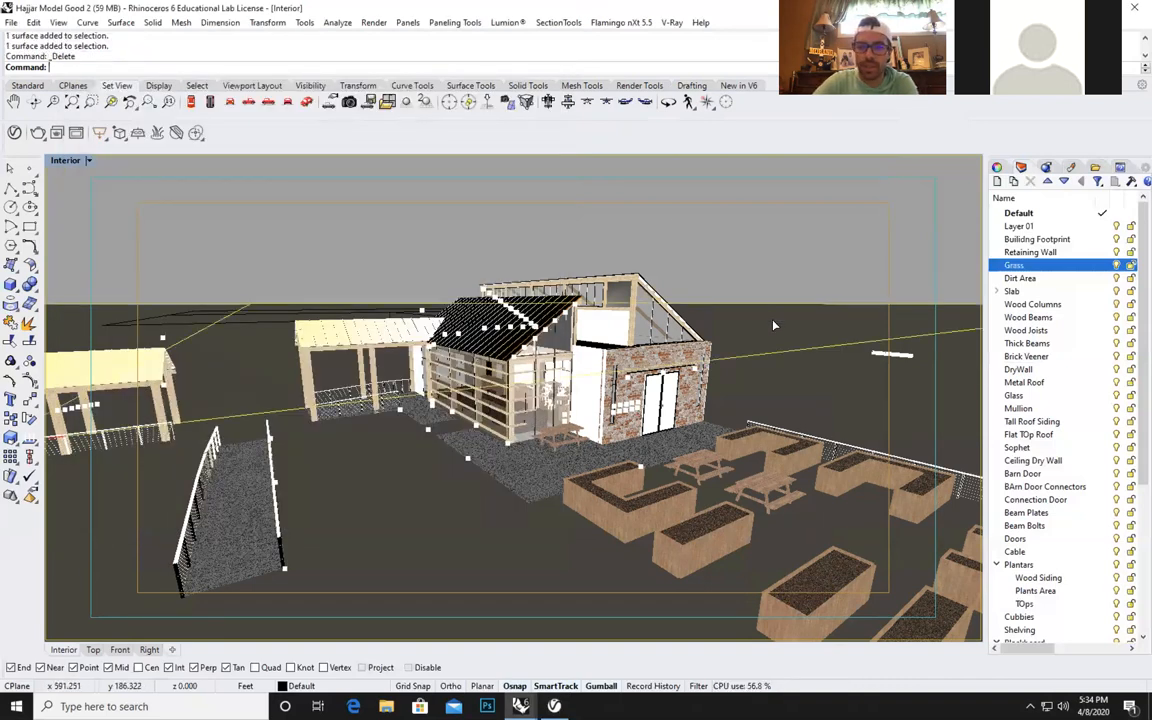
click(648, 348)
key(Escape)
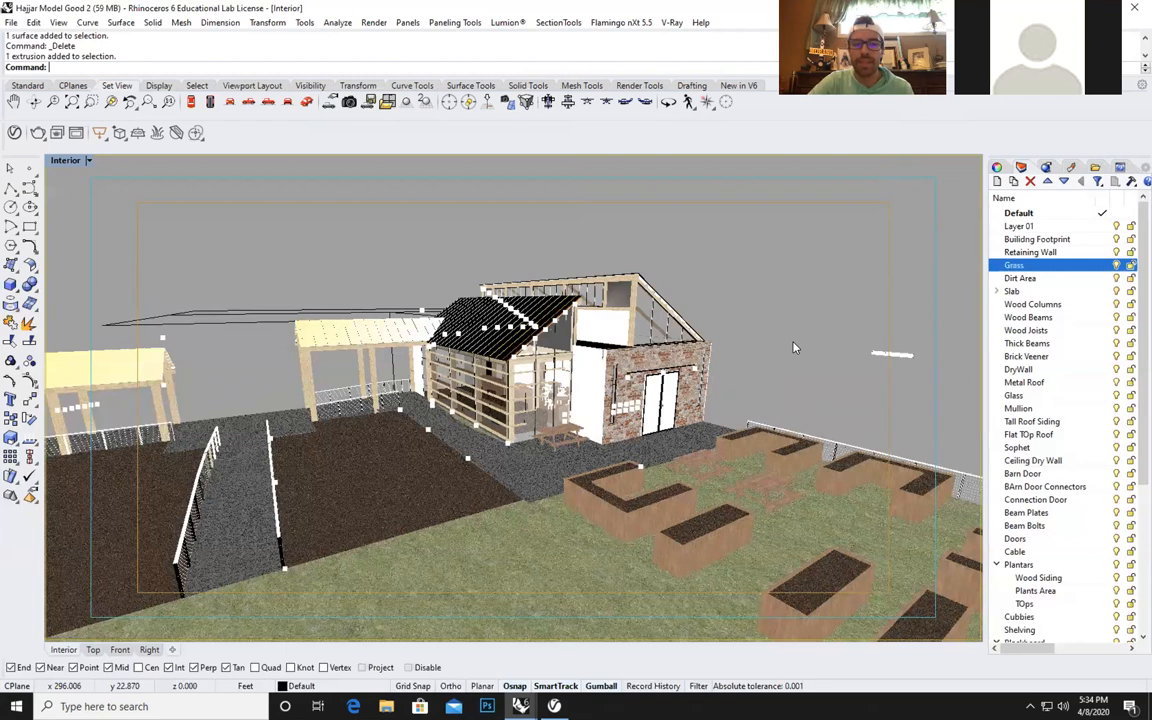
Reopen the V-Ray render settings and switch Safe Frame off and back on for the render output.
click(520, 706)
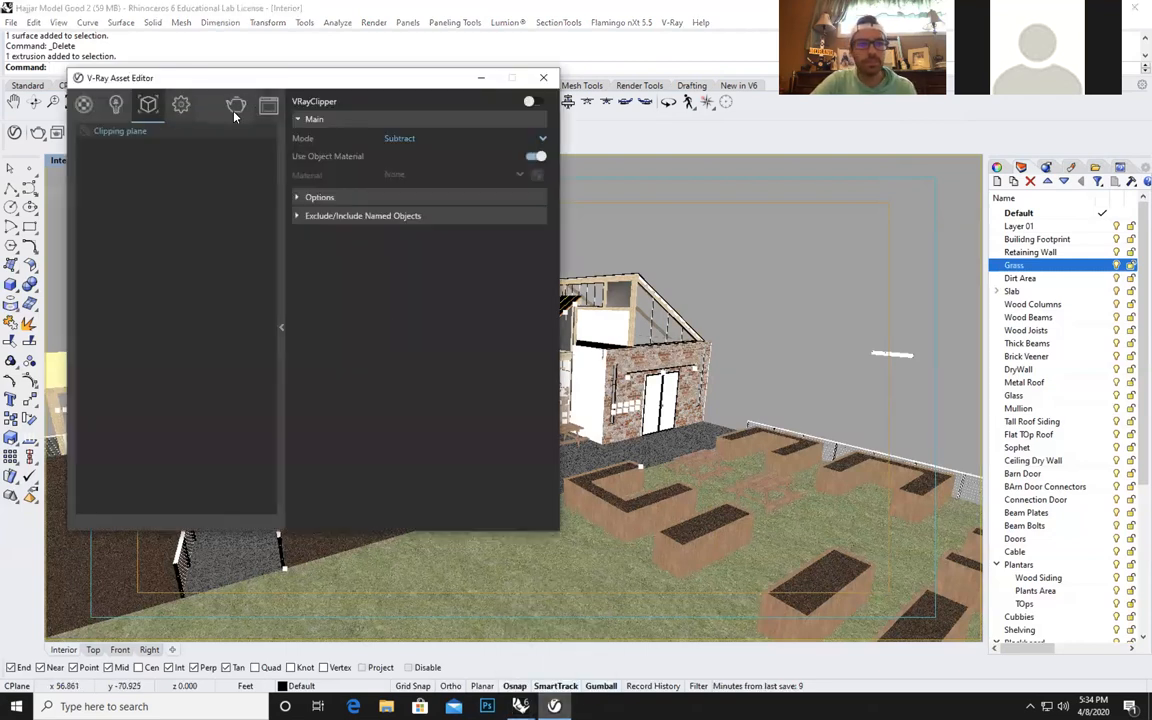
click(183, 104)
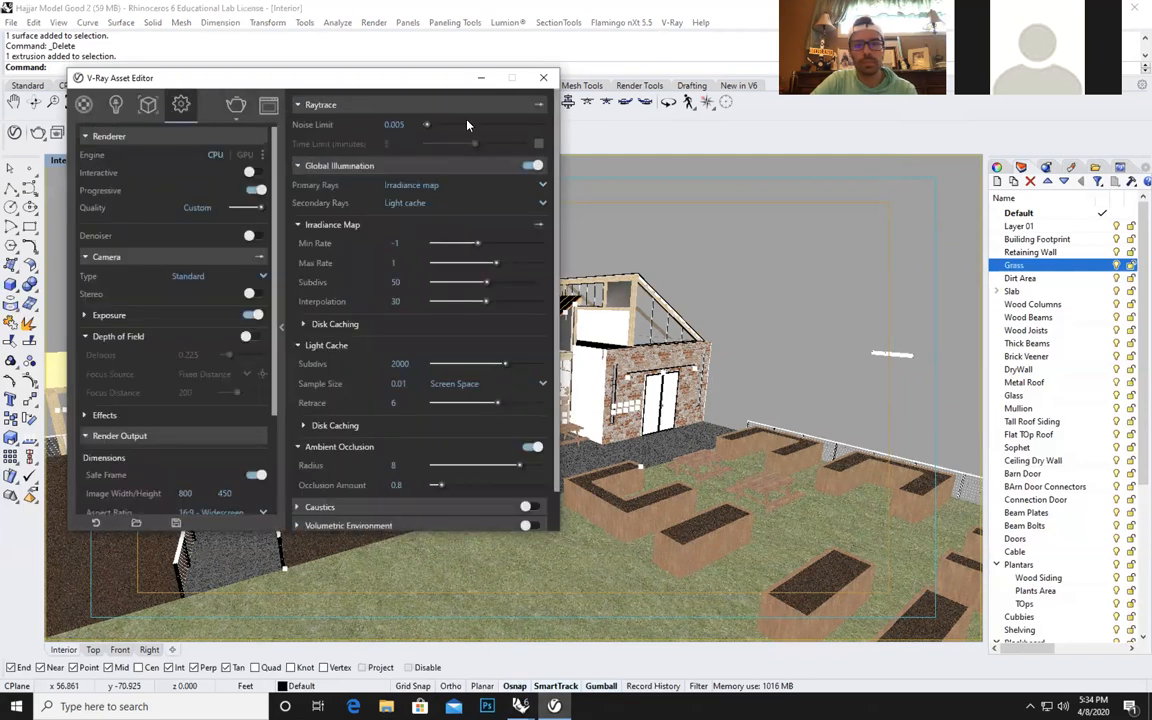
click(481, 78)
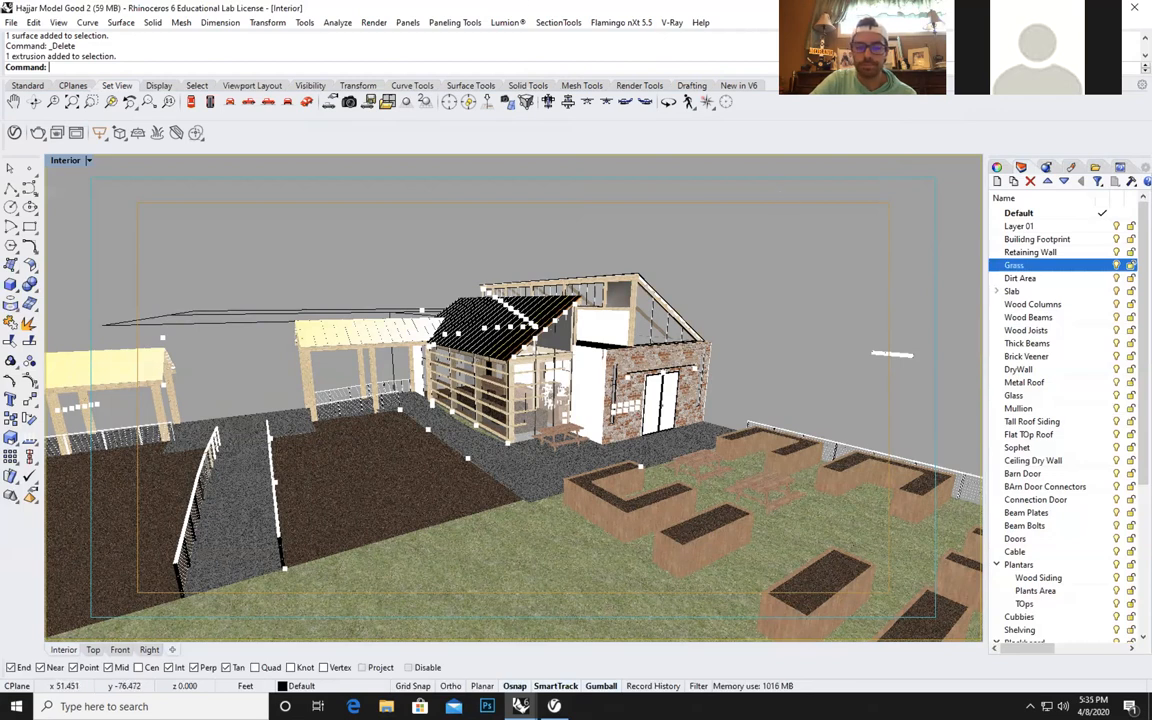
click(520, 706)
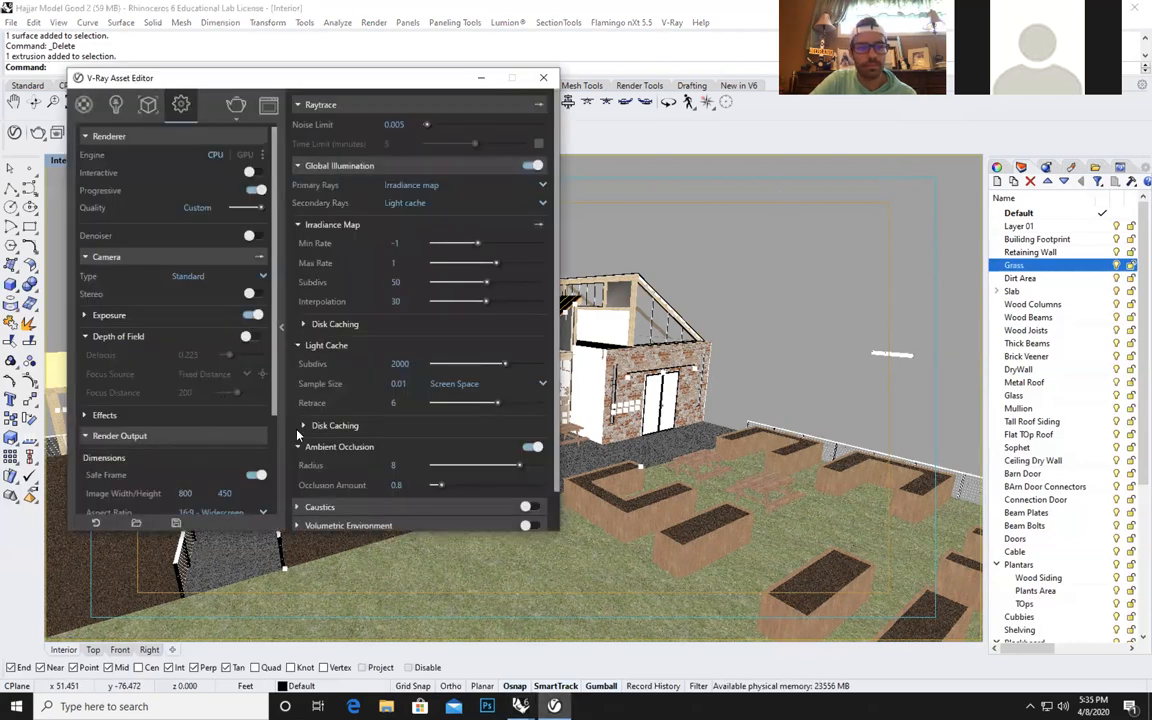
click(262, 478)
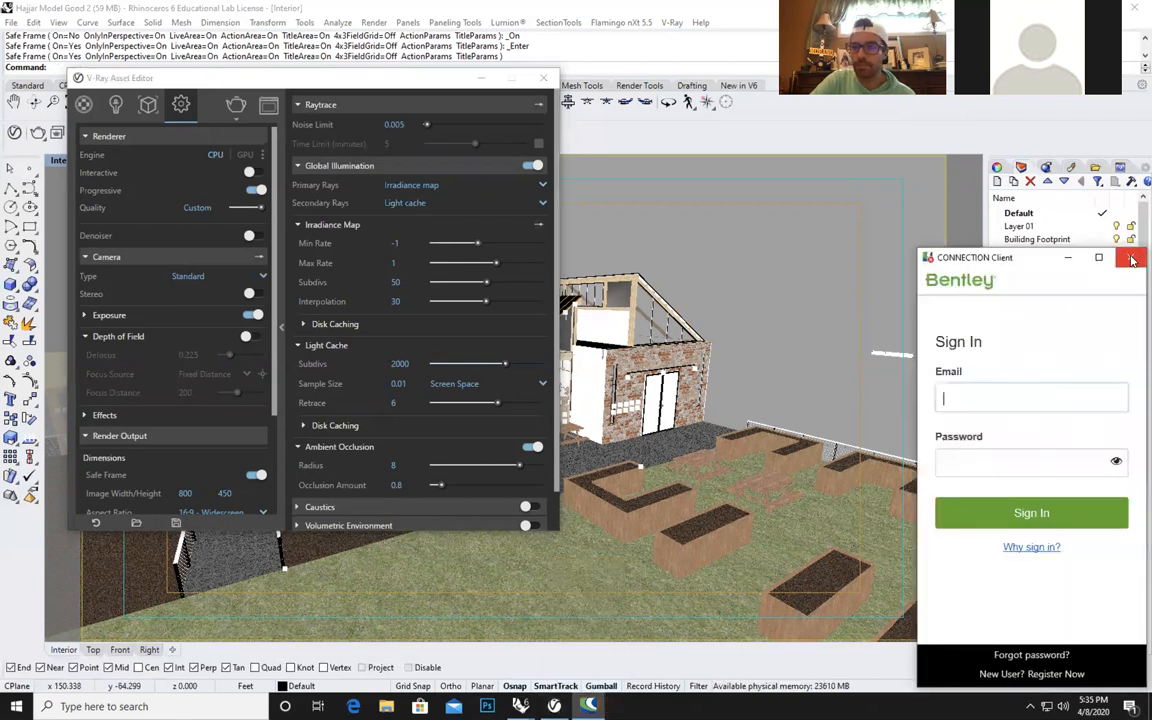
Dismiss the Bentley CONNECTION Client sign-in window and start a V-Ray render of the Interior view.
click(1133, 260)
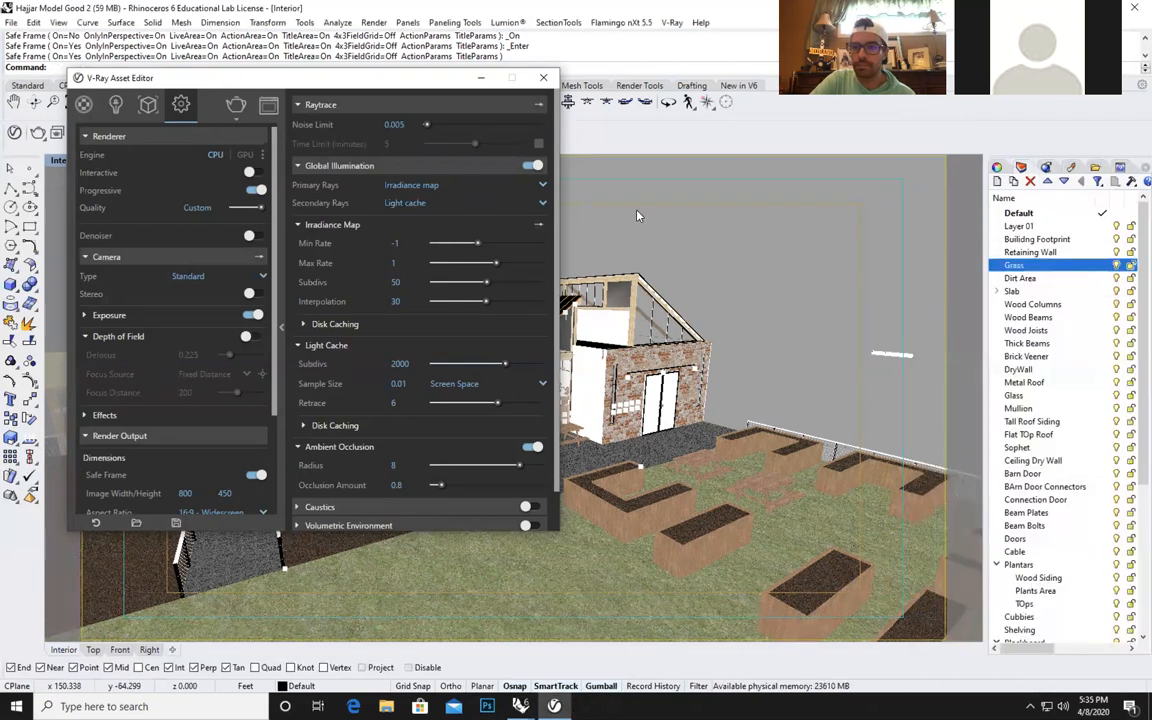
click(236, 105)
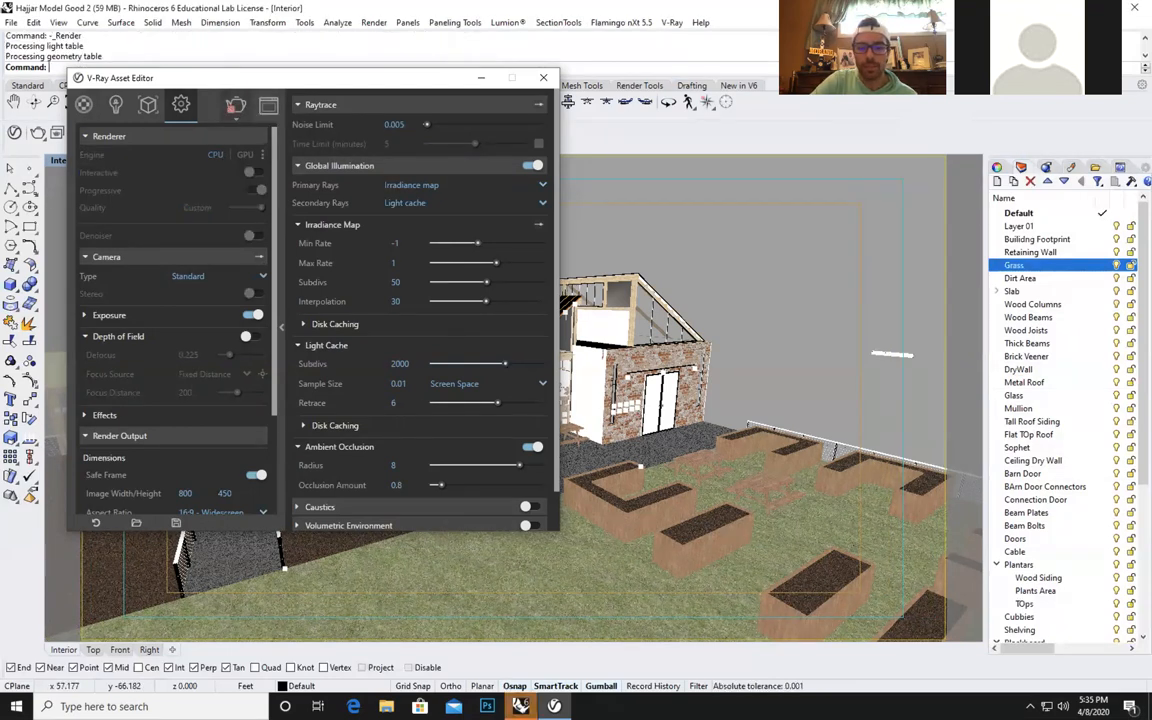
Bring the V-Ray frame buffer forward and inspect the render in progress around the brick wall and doors.
mouse_move(521, 704)
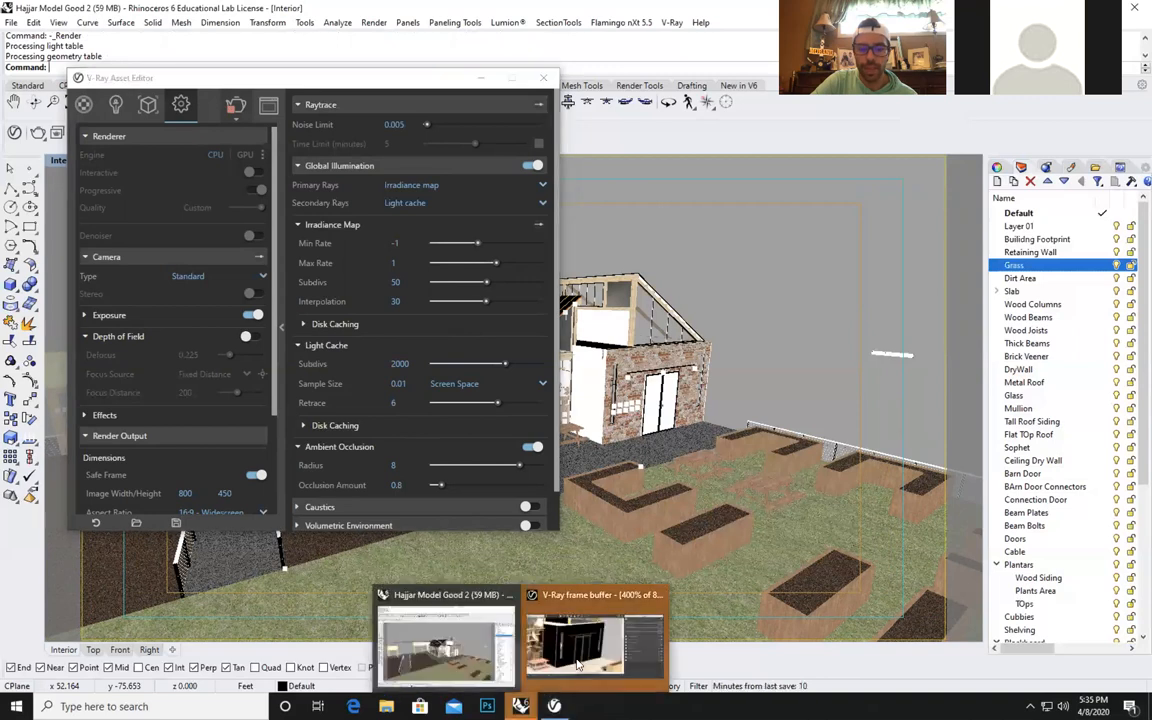
click(592, 672)
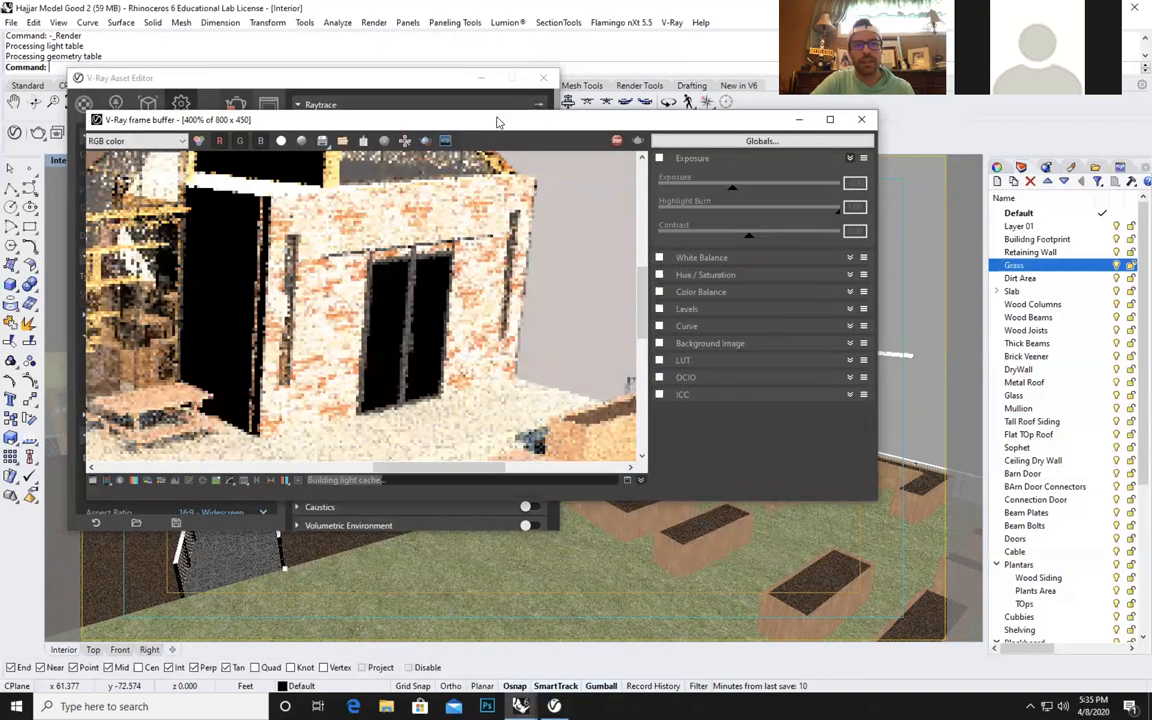
drag(470, 125, 580, 105)
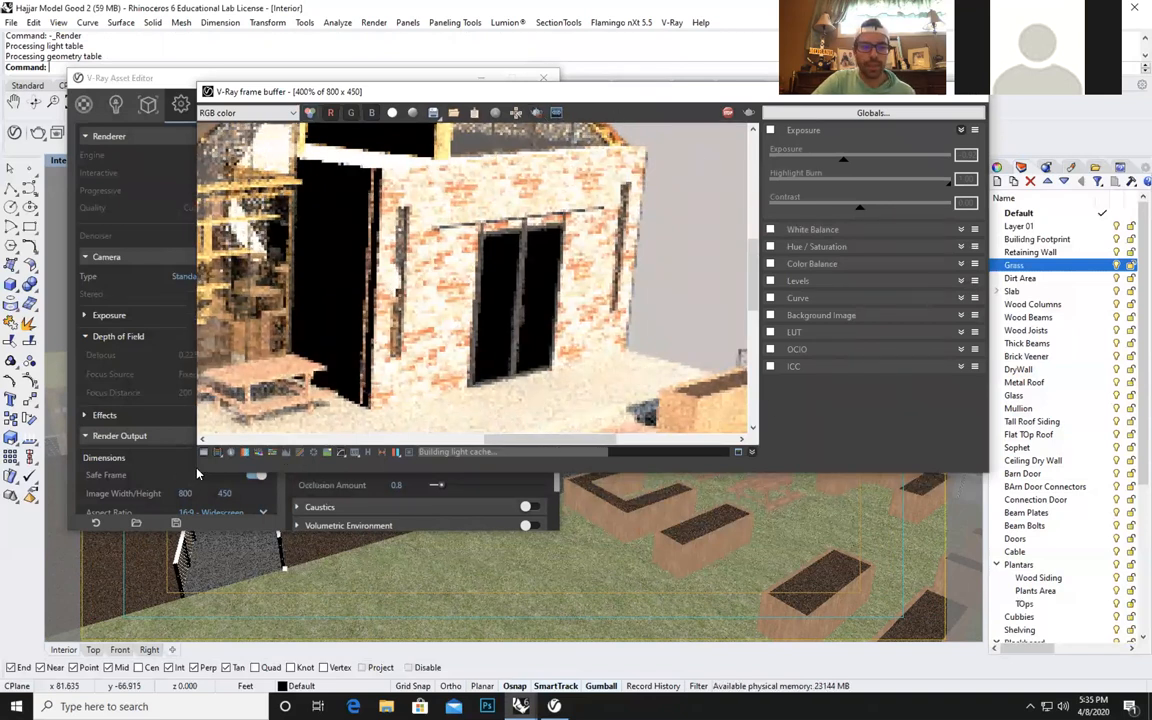
scroll(519, 297, up, 2)
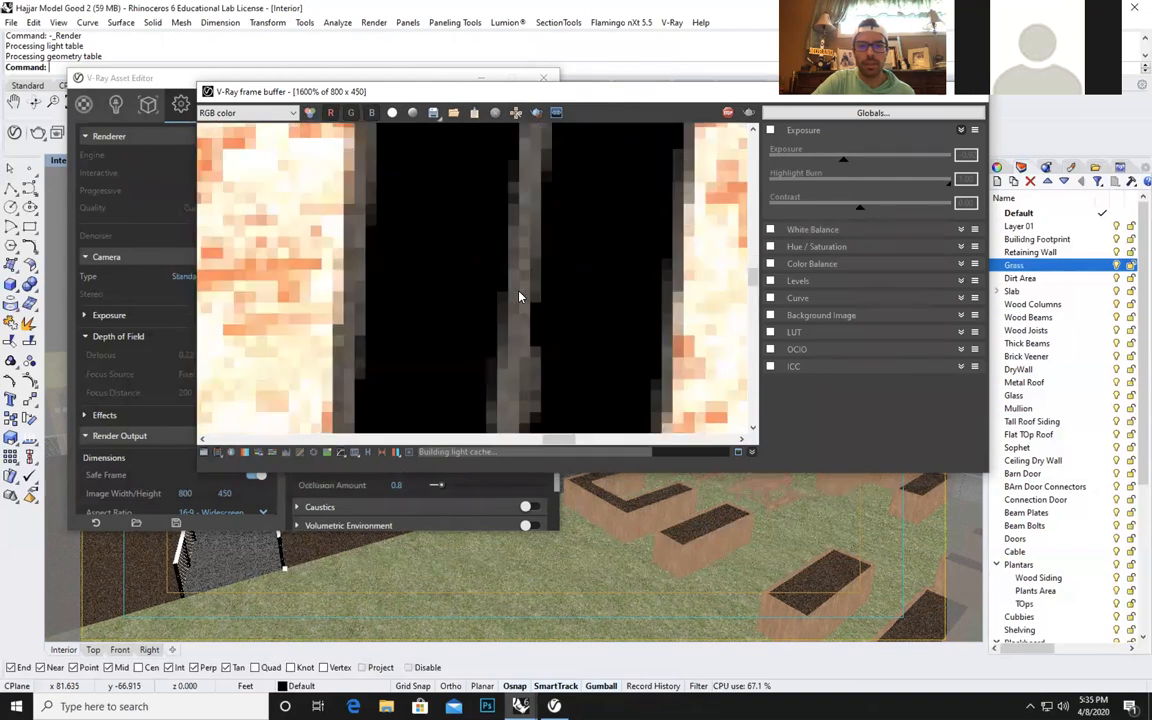
scroll(519, 297, down, 5)
scroll(519, 297, down, 2)
scroll(612, 243, up, 5)
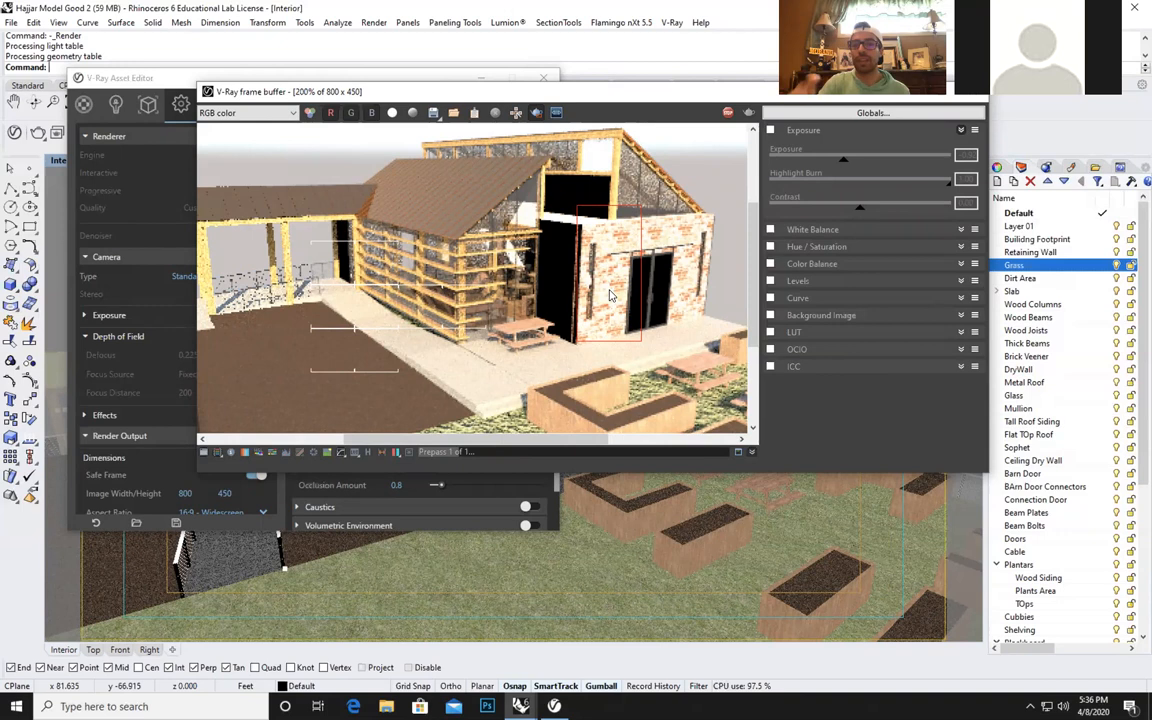
Stop the current render and start a new one limited to the marked region on the brick wall.
click(728, 113)
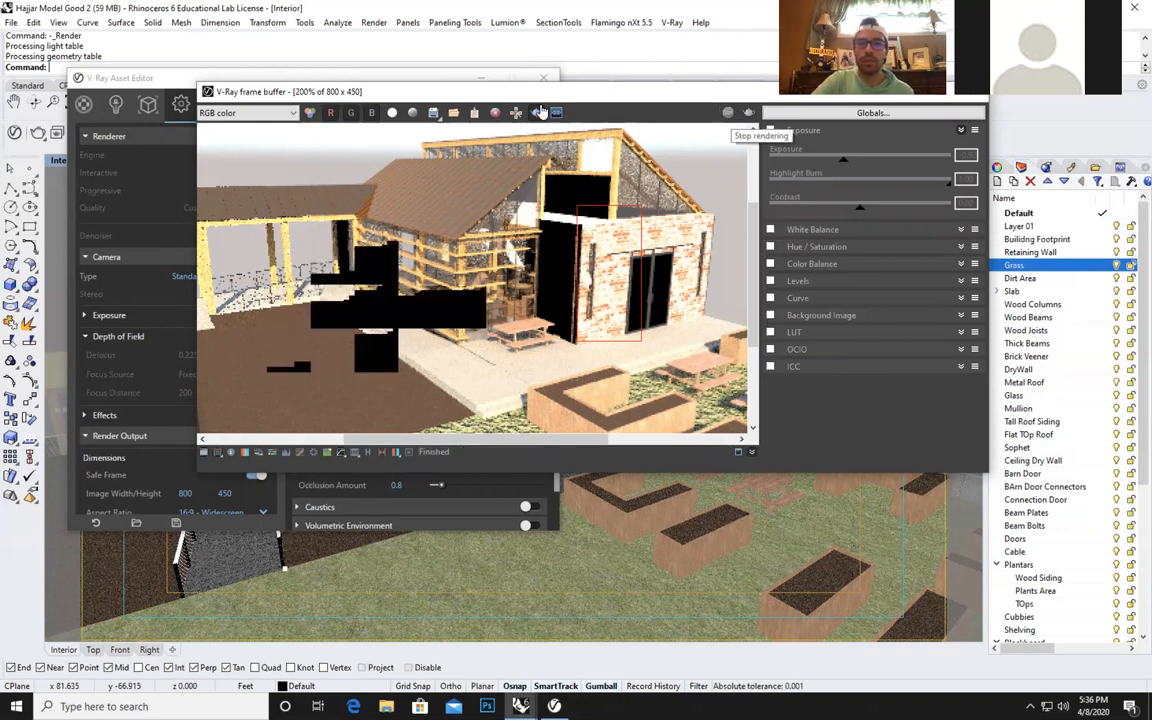
click(749, 113)
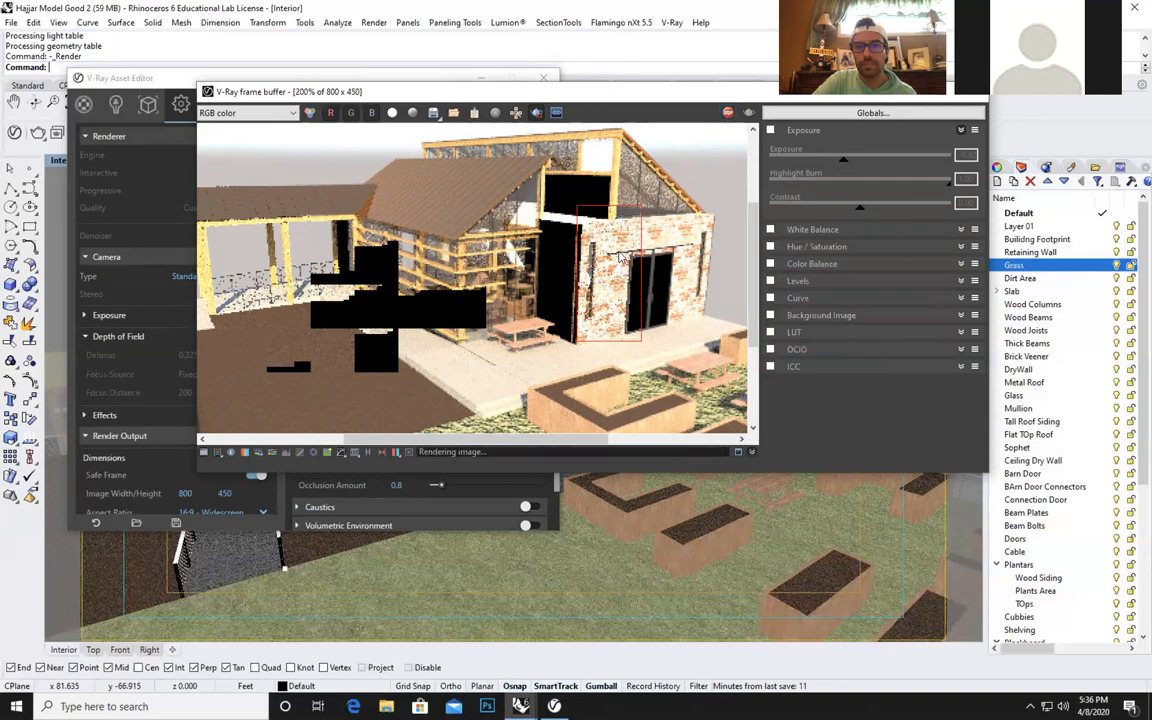
scroll(556, 225, down, 5)
scroll(598, 264, up, 6)
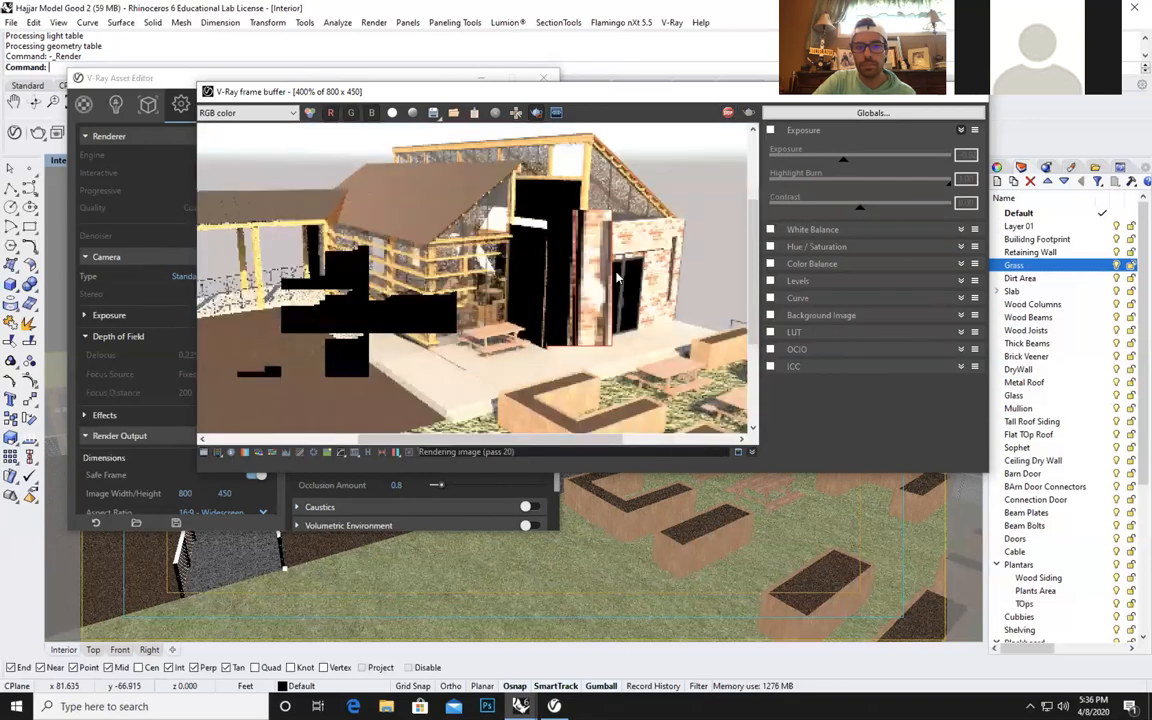
scroll(681, 271, down, 3)
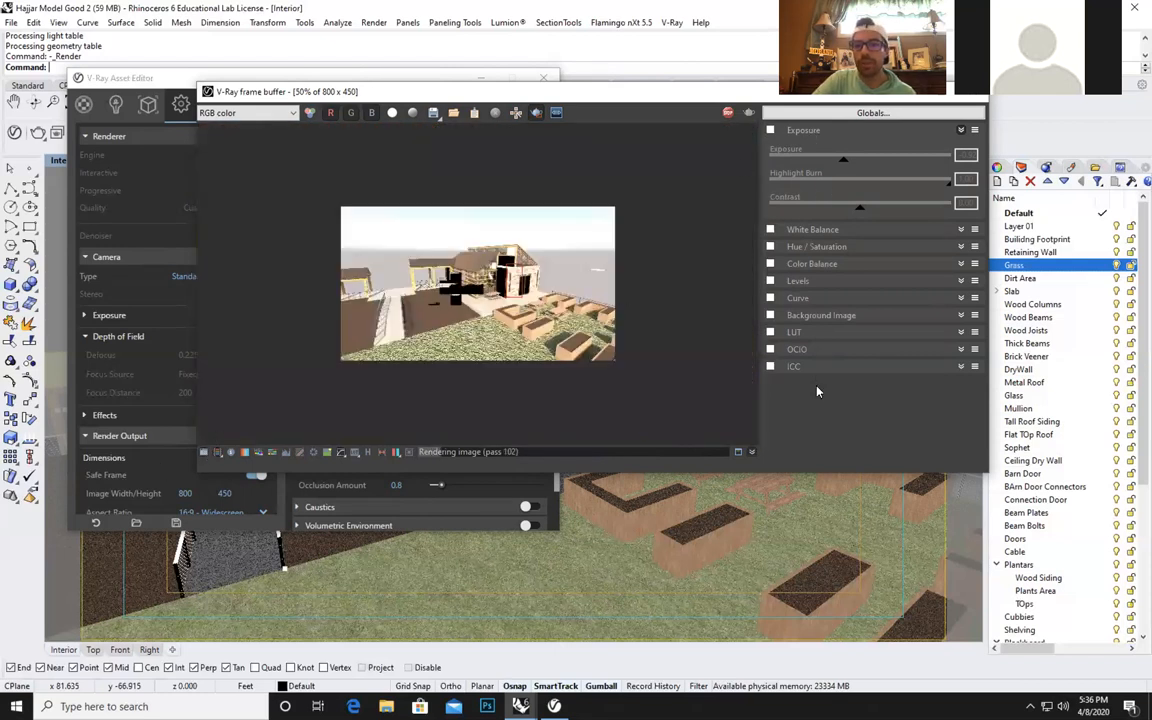
Hide and redisplay the frame buffer's corrections controls, then enable the Exposure correction and lower it to -1.26.
click(203, 454)
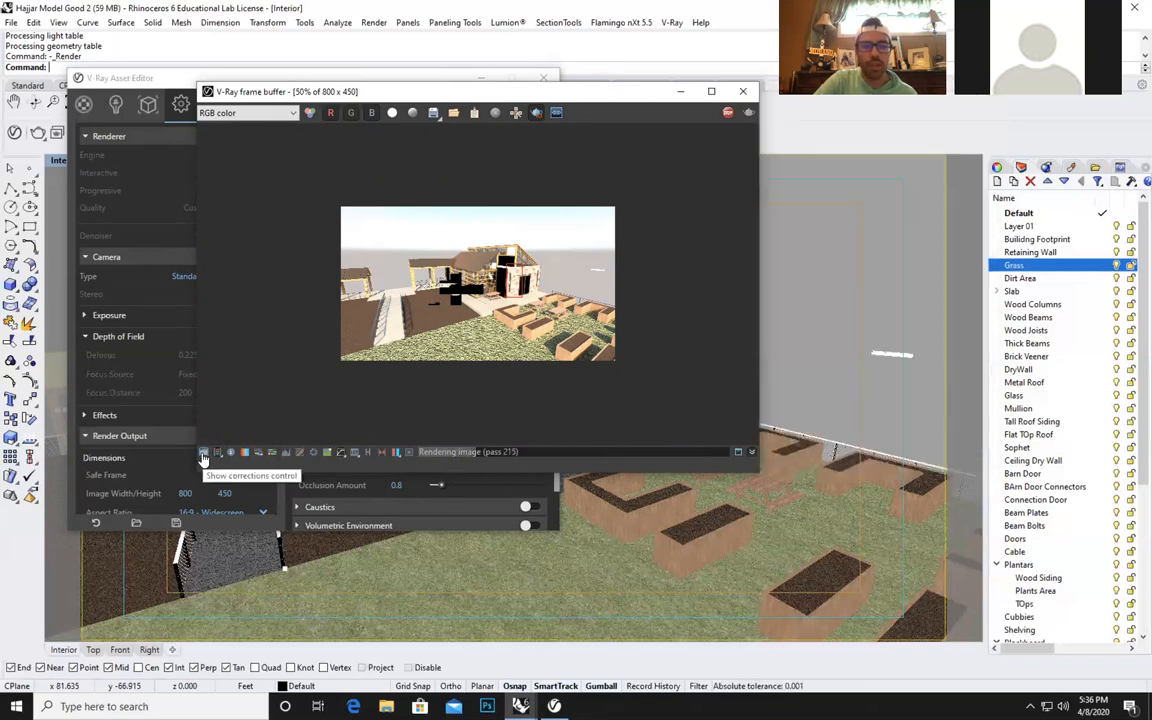
click(203, 455)
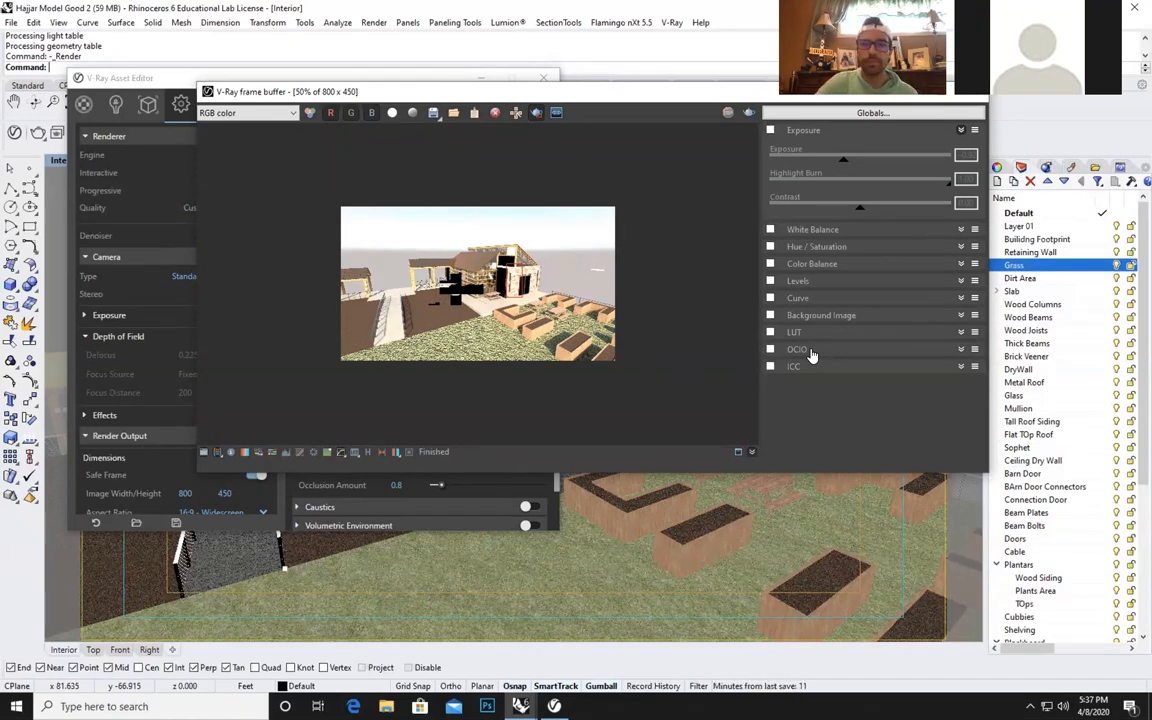
scroll(524, 283, up, 1)
scroll(522, 285, up, 1)
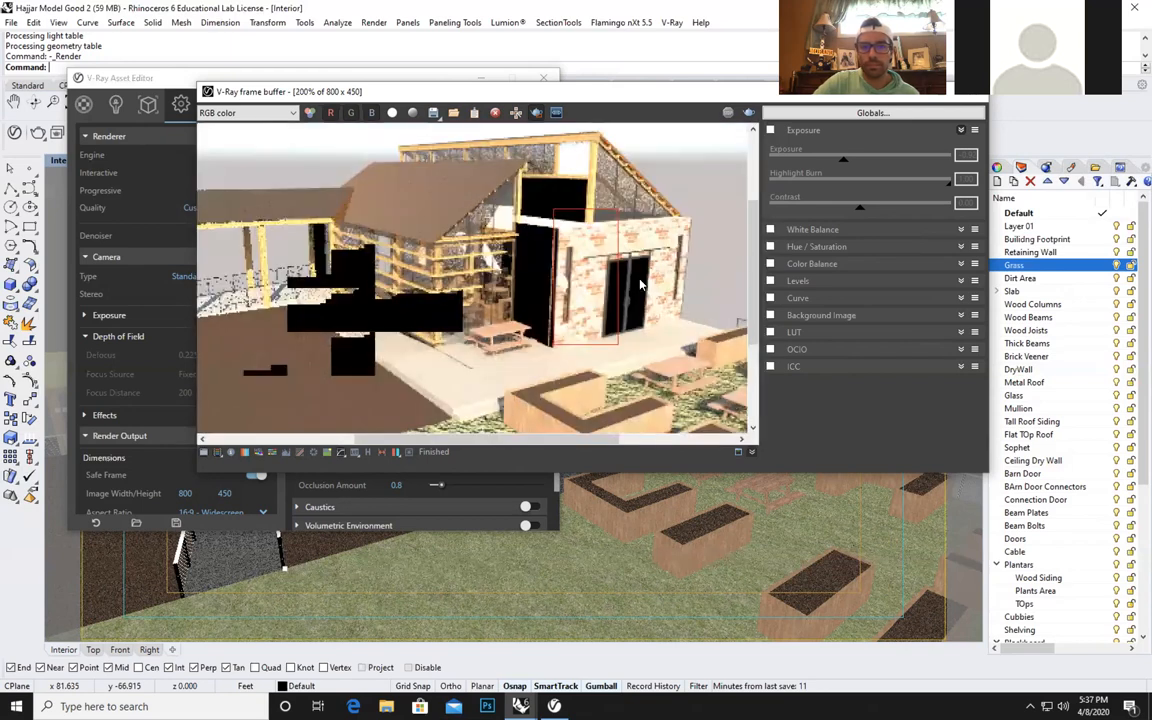
scroll(528, 300, up, 2)
scroll(530, 313, down, 2)
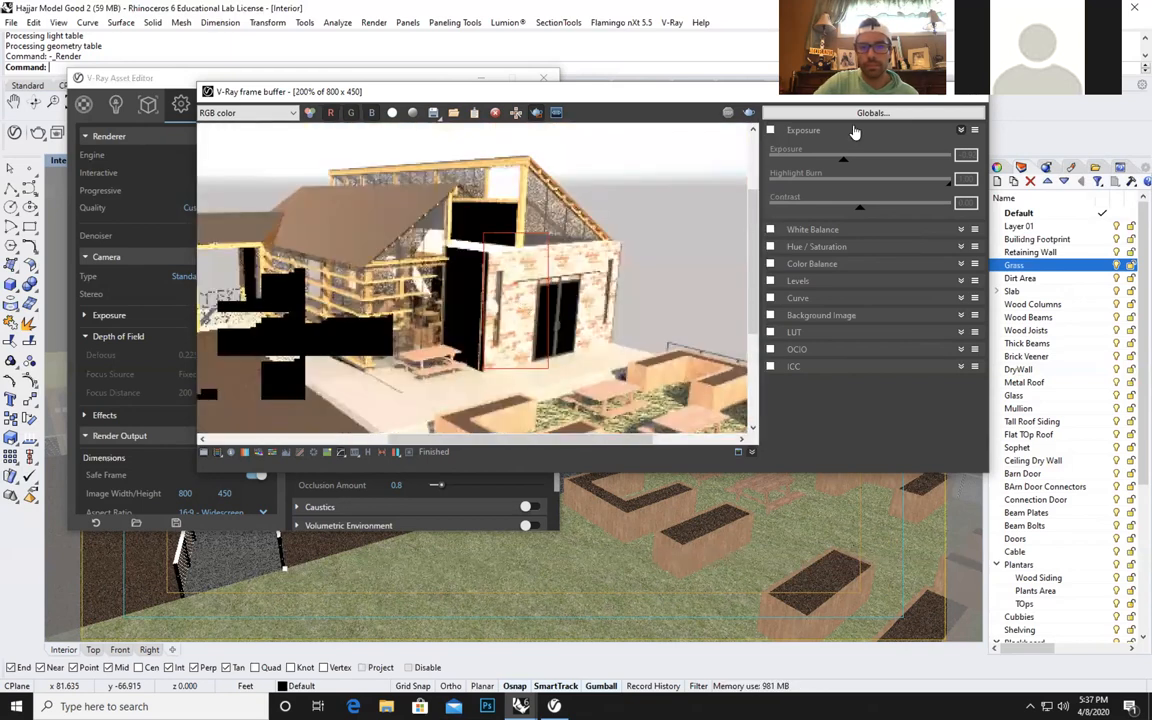
click(771, 131)
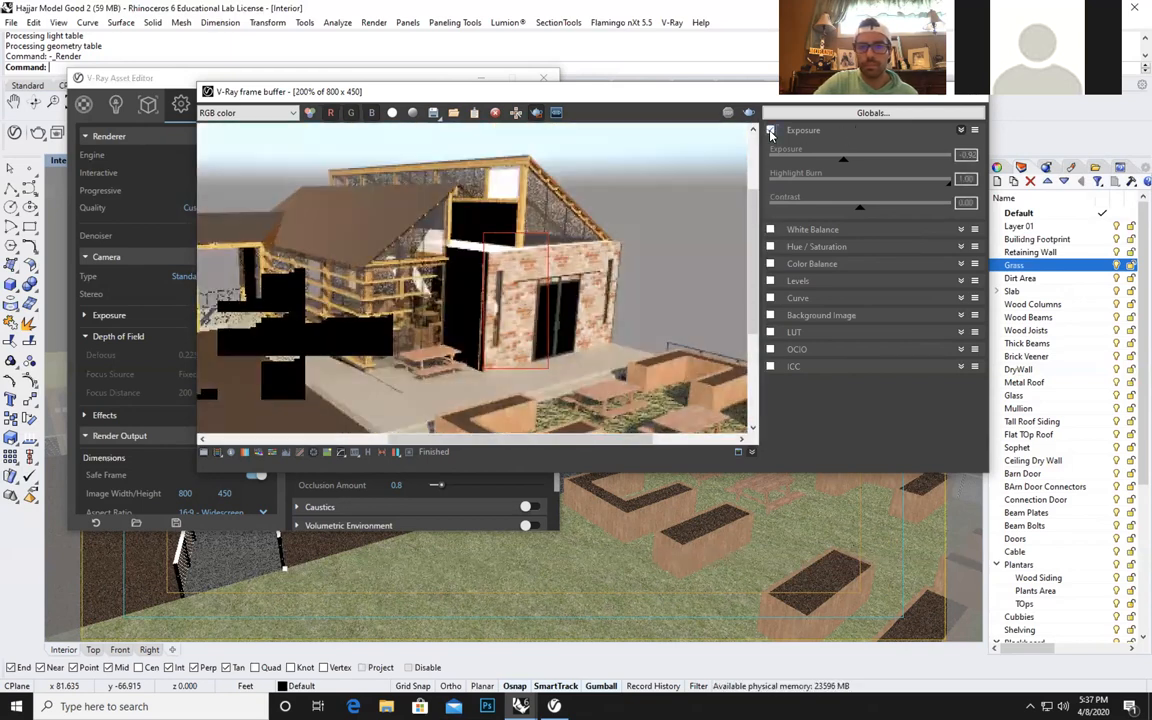
mouse_move(846, 166)
mouse_down()
mouse_move(859, 162)
mouse_move(826, 164)
mouse_move(838, 164)
mouse_up()
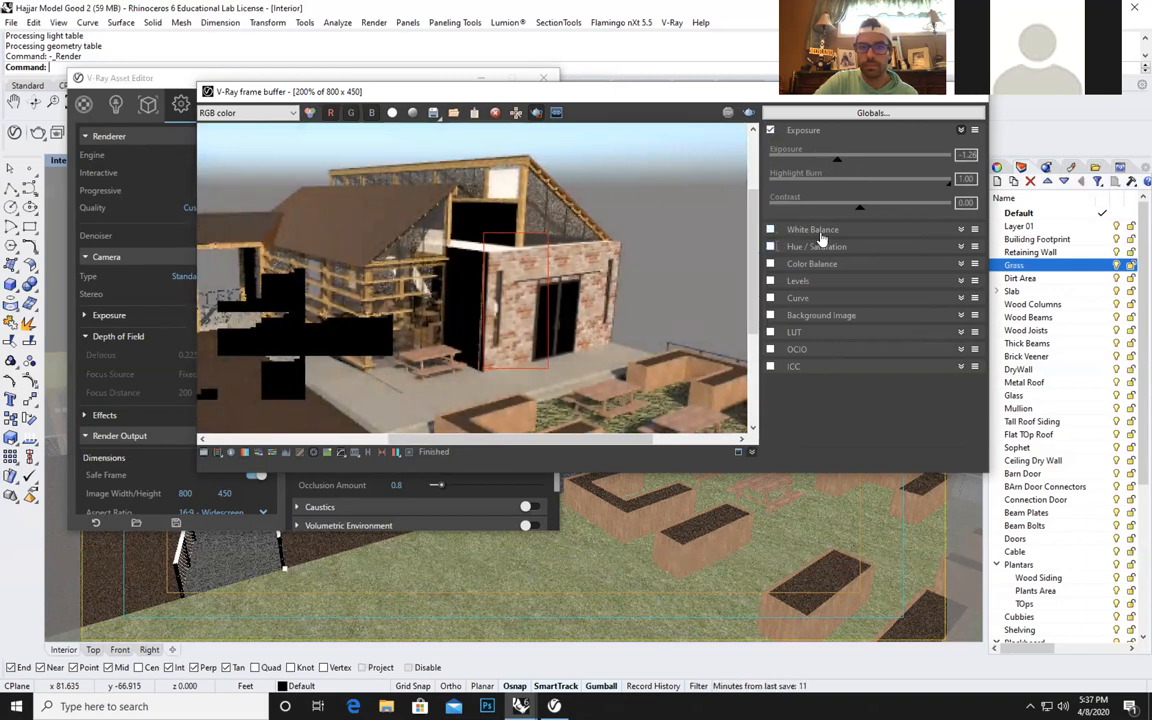
Try a White Balance temperature of 6355, turn White Balance off, and set the Exposure correction to -1.30.
click(810, 229)
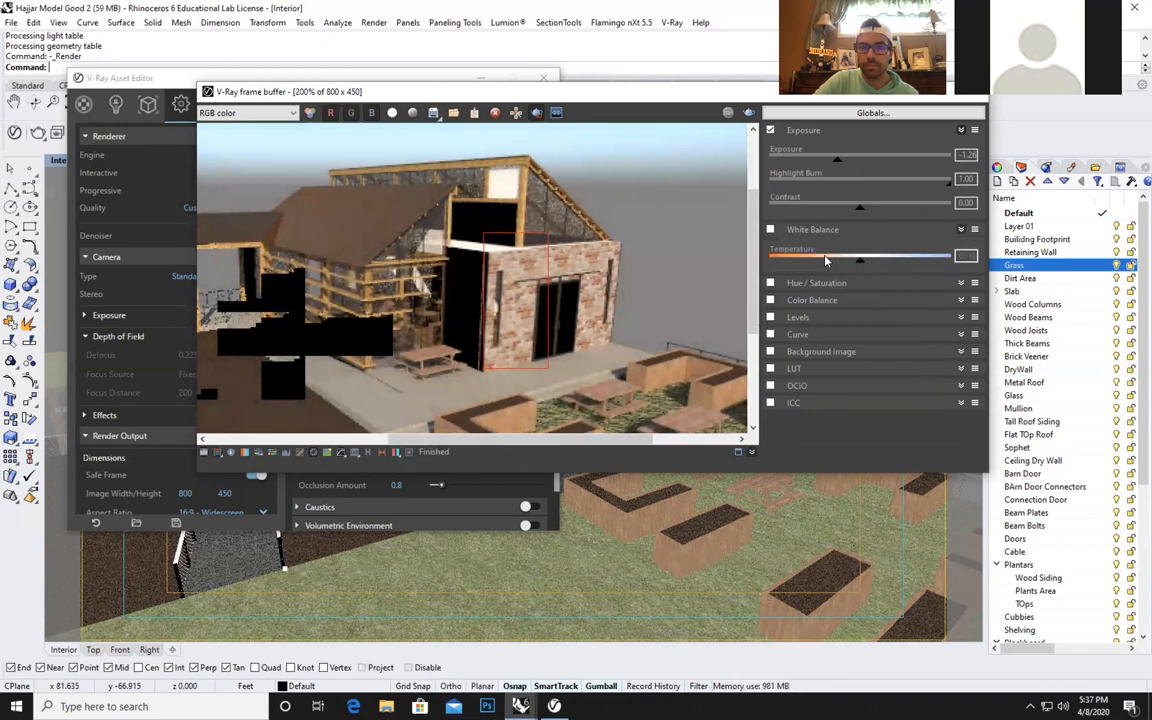
click(860, 259)
mouse_move(862, 265)
mouse_down()
mouse_move(887, 267)
mouse_move(800, 266)
mouse_move(855, 267)
mouse_up()
click(770, 230)
click(770, 230)
click(770, 230)
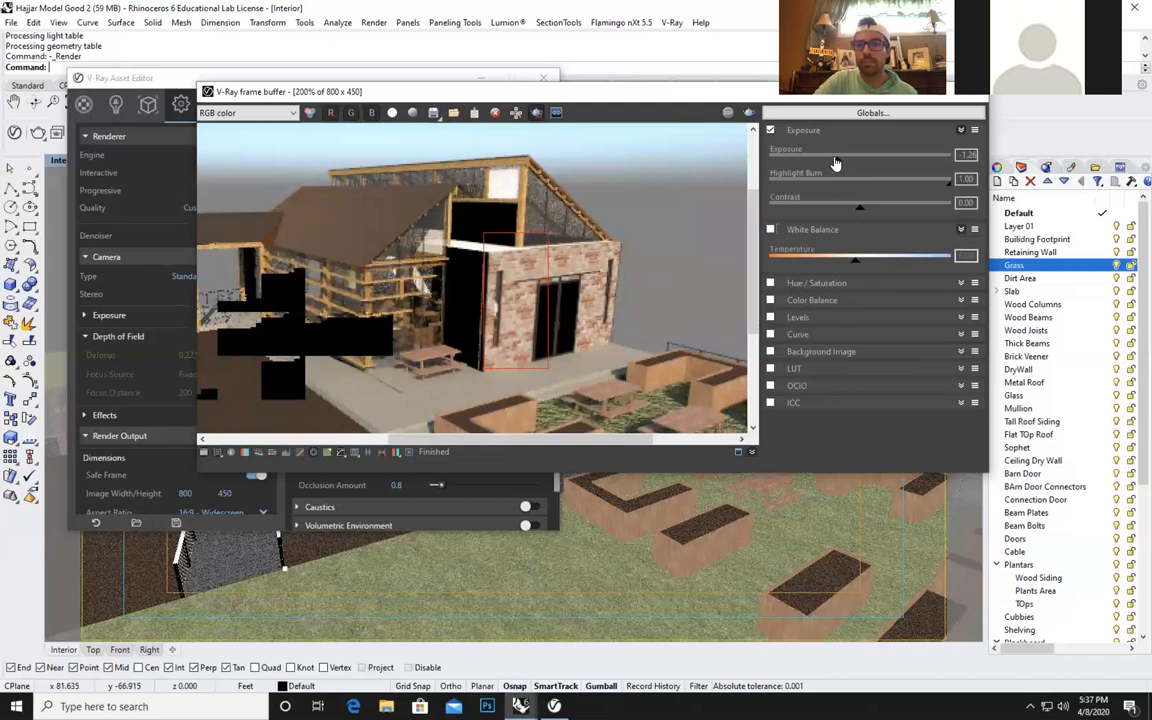
drag(869, 164, 840, 167)
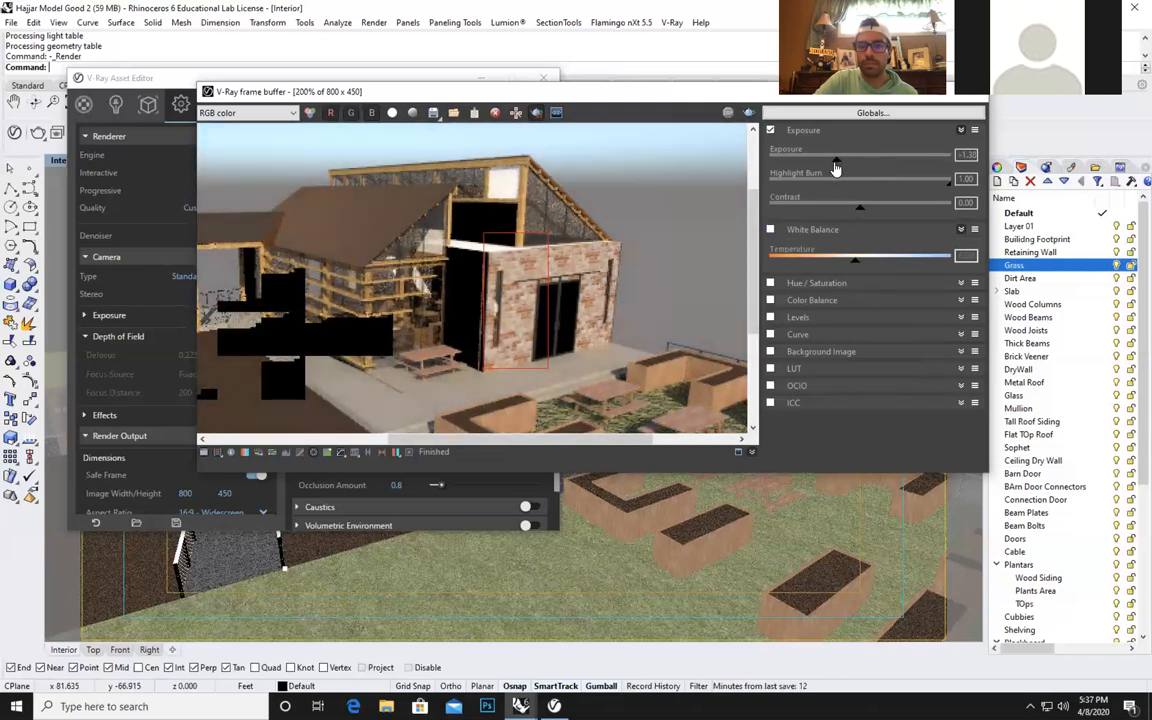
Enable White Balance, try temperatures of 7411 and 6223, and turn the correction off again.
click(771, 230)
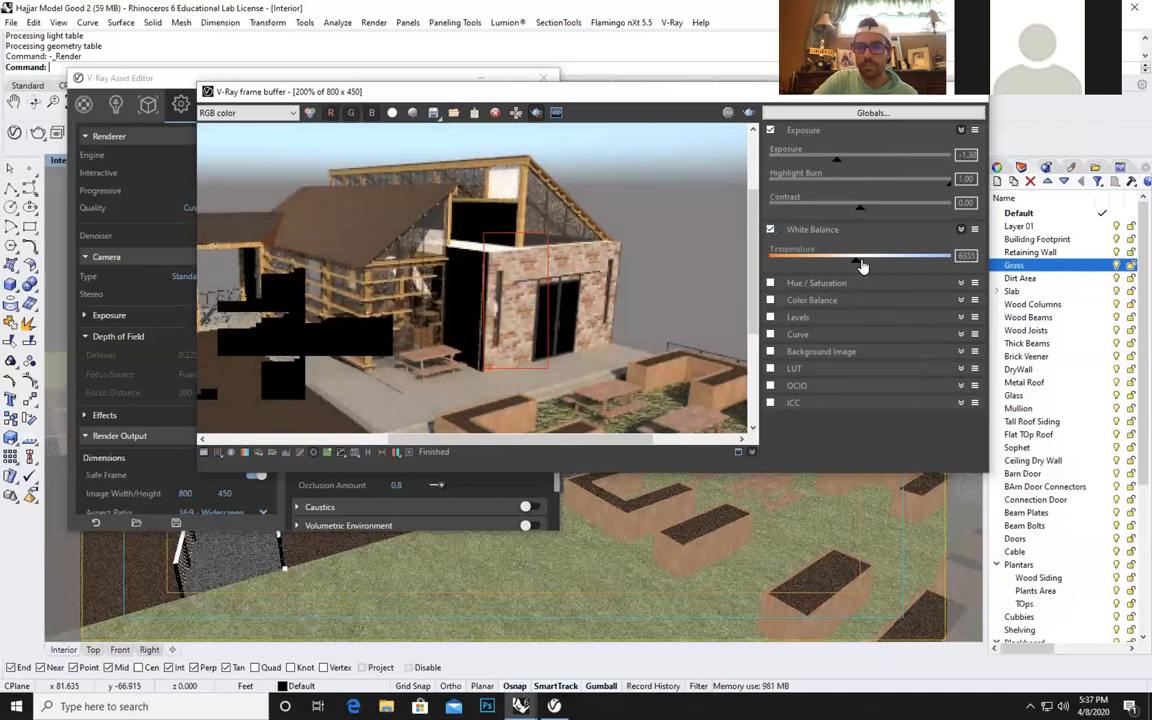
drag(867, 264, 885, 262)
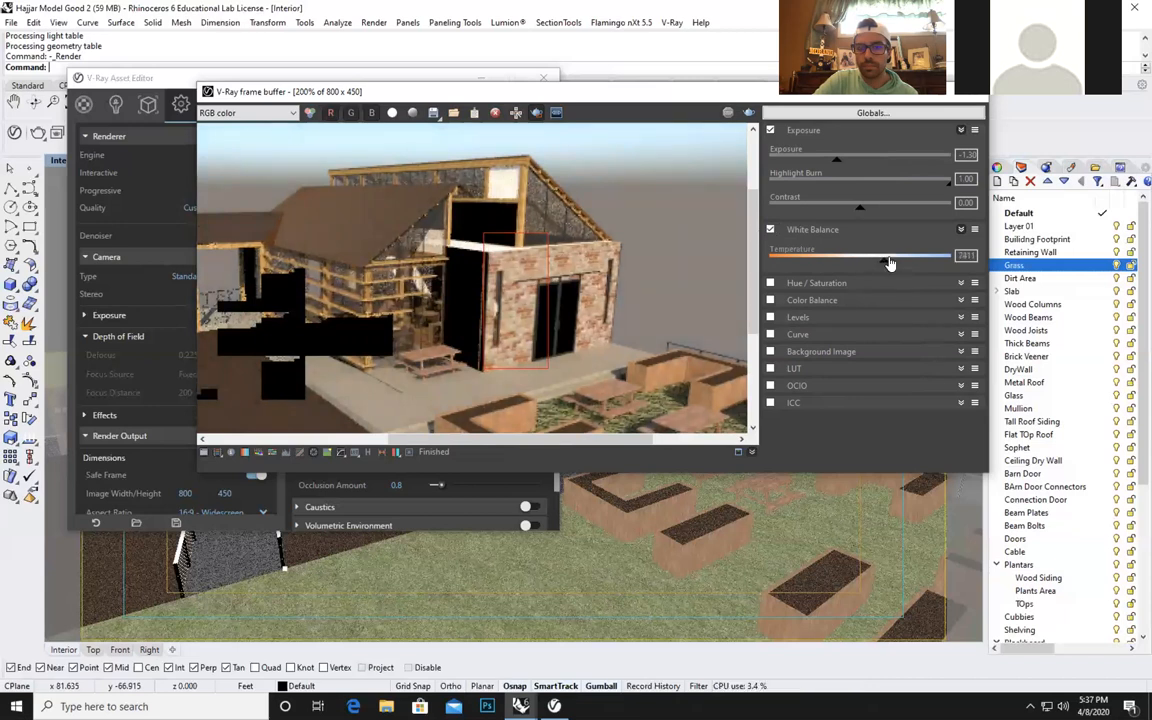
drag(889, 263, 855, 266)
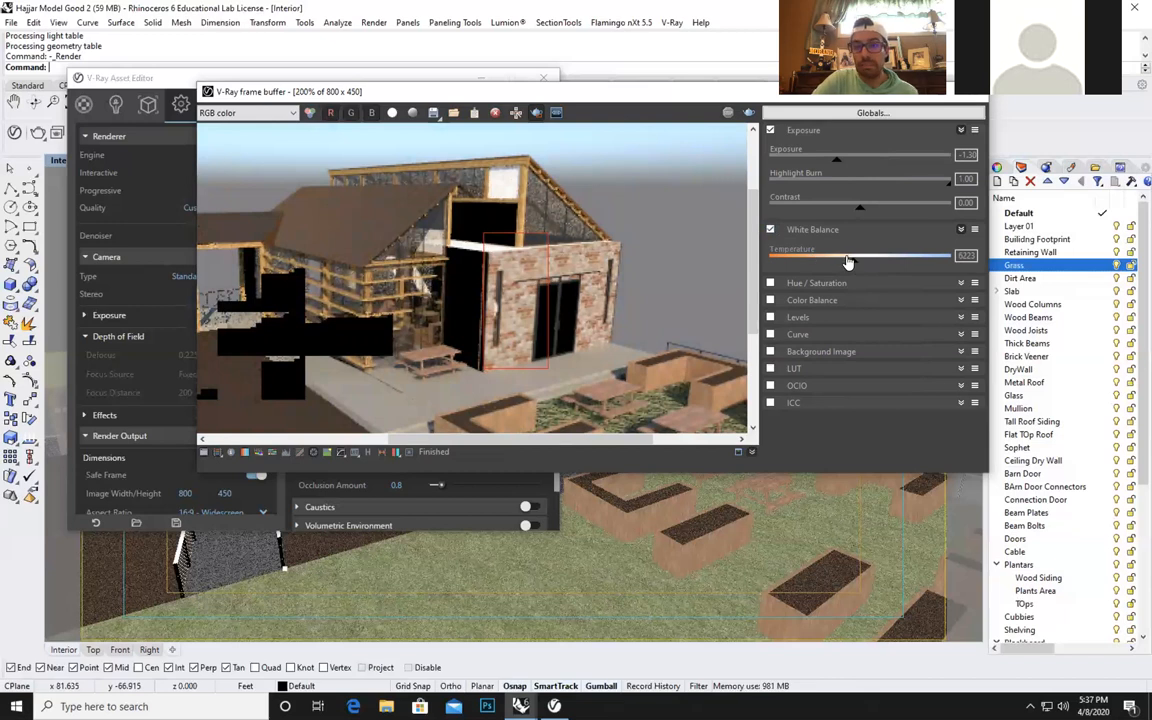
click(770, 230)
Enable Hue / Saturation, try a lower Lightness, reset Lightness to 0, and turn the correction off.
click(798, 285)
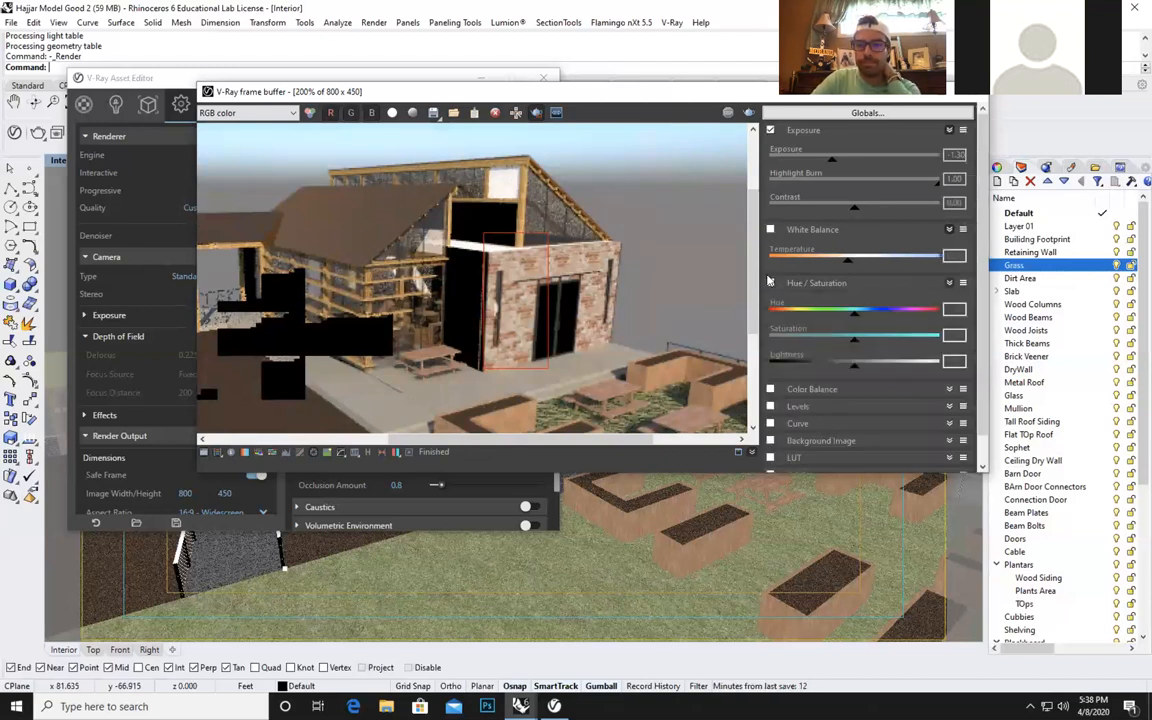
click(770, 284)
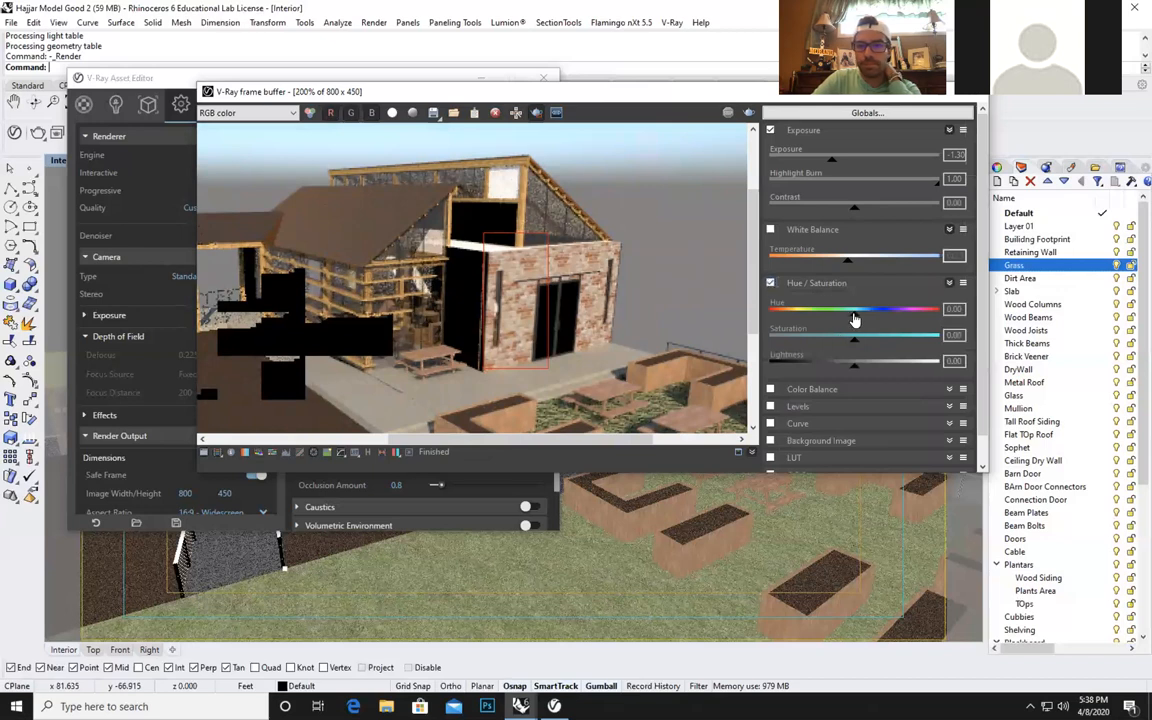
mouse_move(854, 337)
mouse_down()
mouse_move(926, 344)
mouse_move(858, 346)
mouse_up()
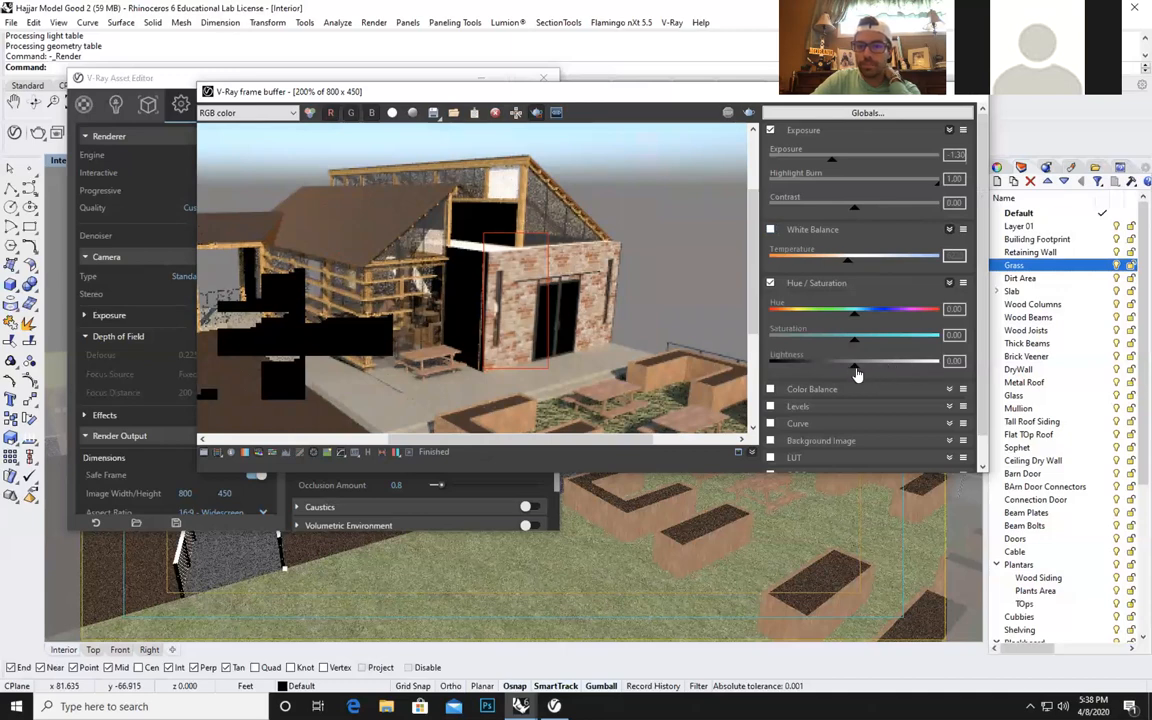
mouse_move(855, 369)
mouse_down()
mouse_move(872, 372)
mouse_move(851, 377)
mouse_up()
double_click(951, 361)
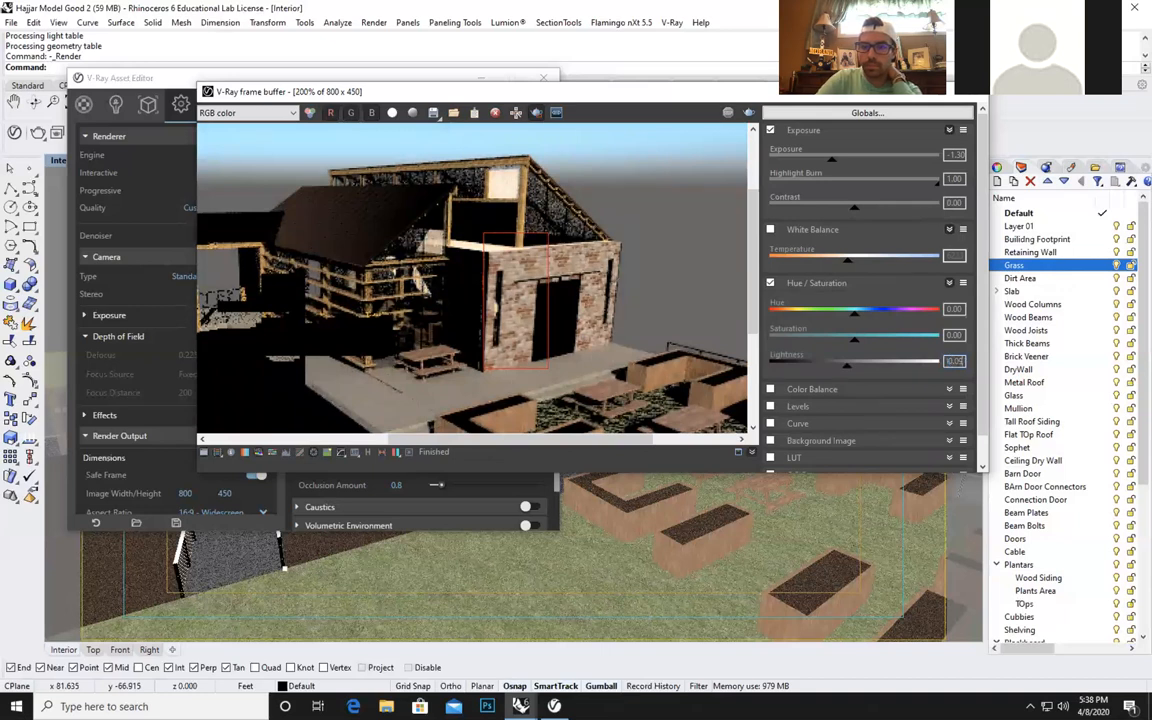
text(0)
key(Return)
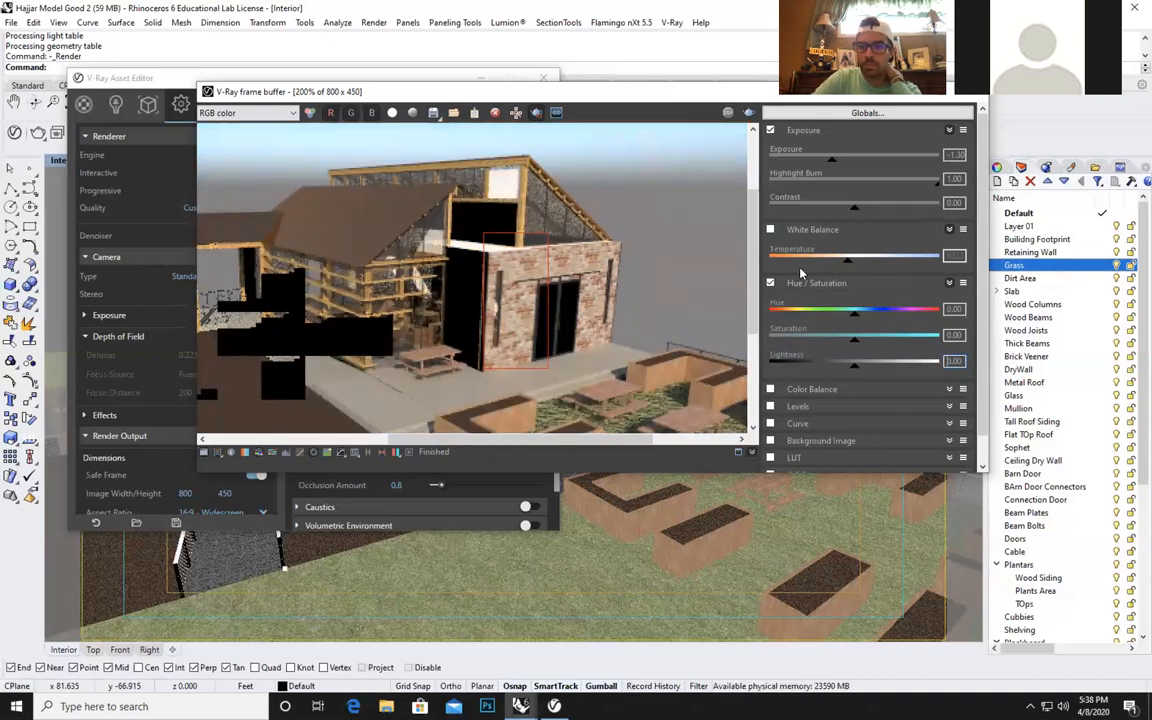
click(770, 283)
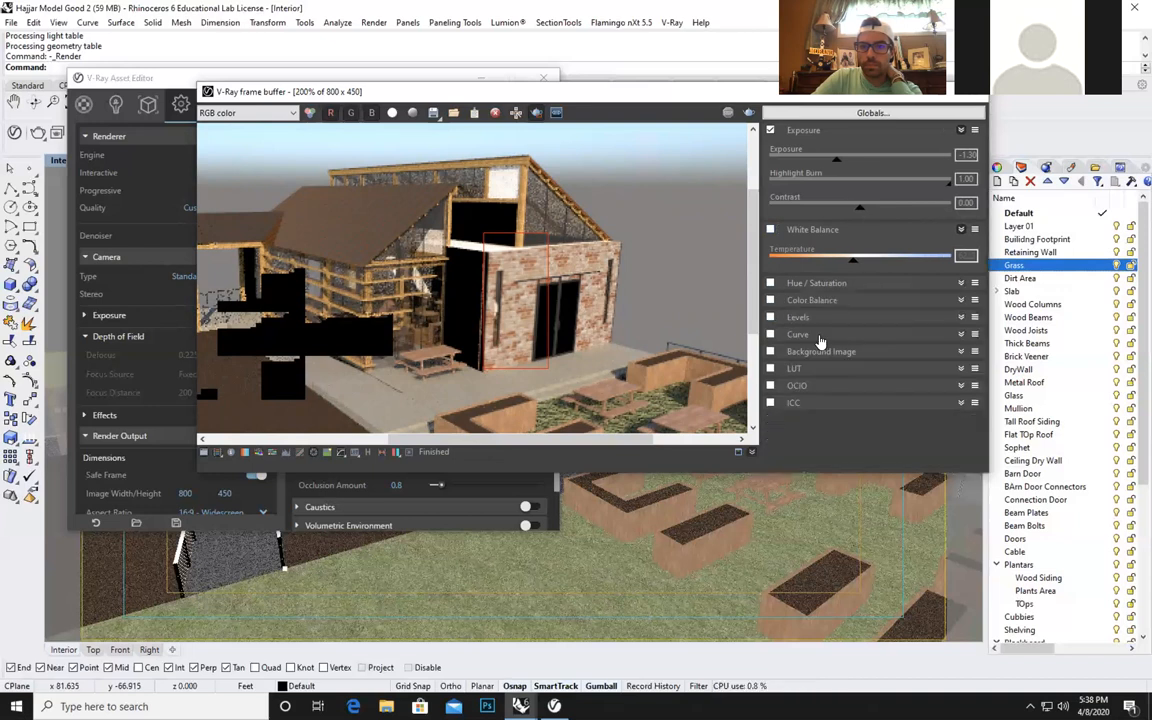
Examine the Color Balance, Levels and Curve correction controls in the frame buffer, leaving each one disabled.
click(770, 300)
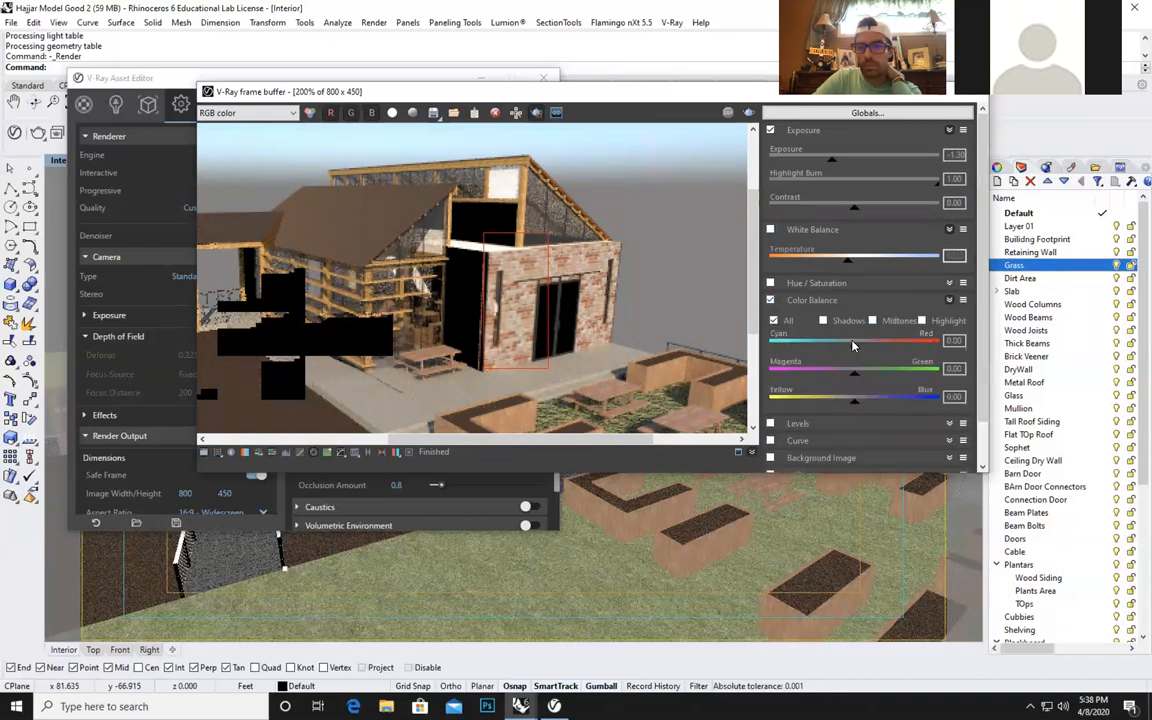
click(771, 300)
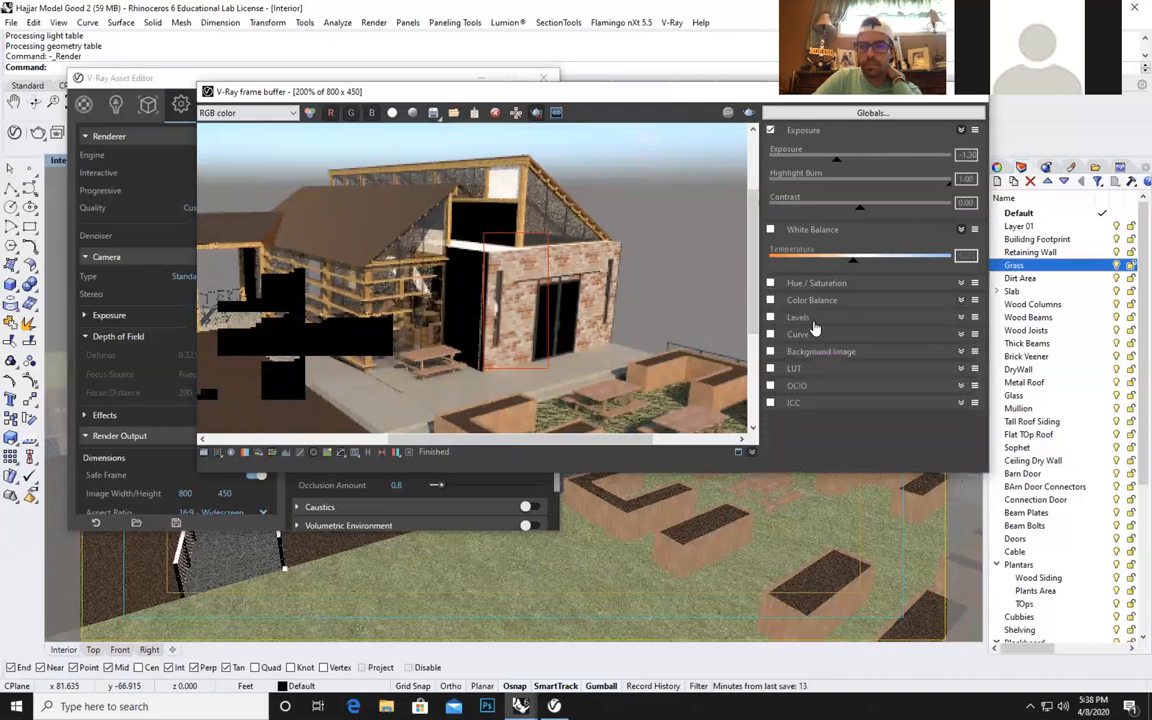
click(805, 318)
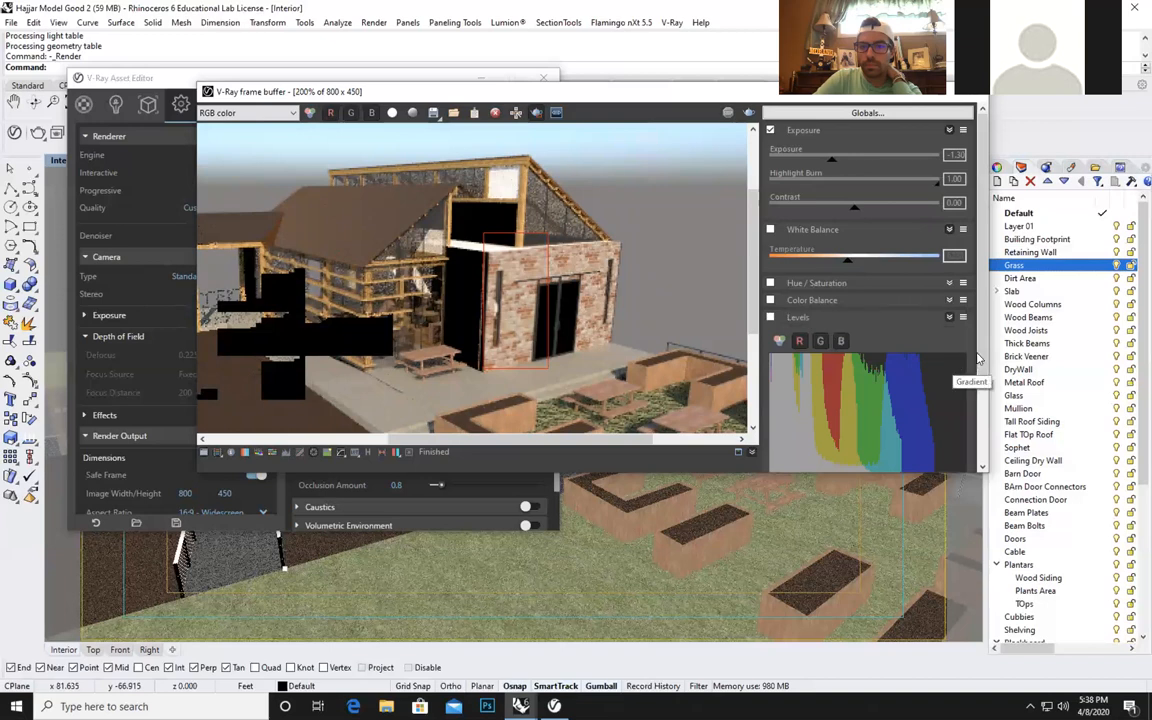
scroll(976, 400, down, 2)
scroll(976, 411, down, 2)
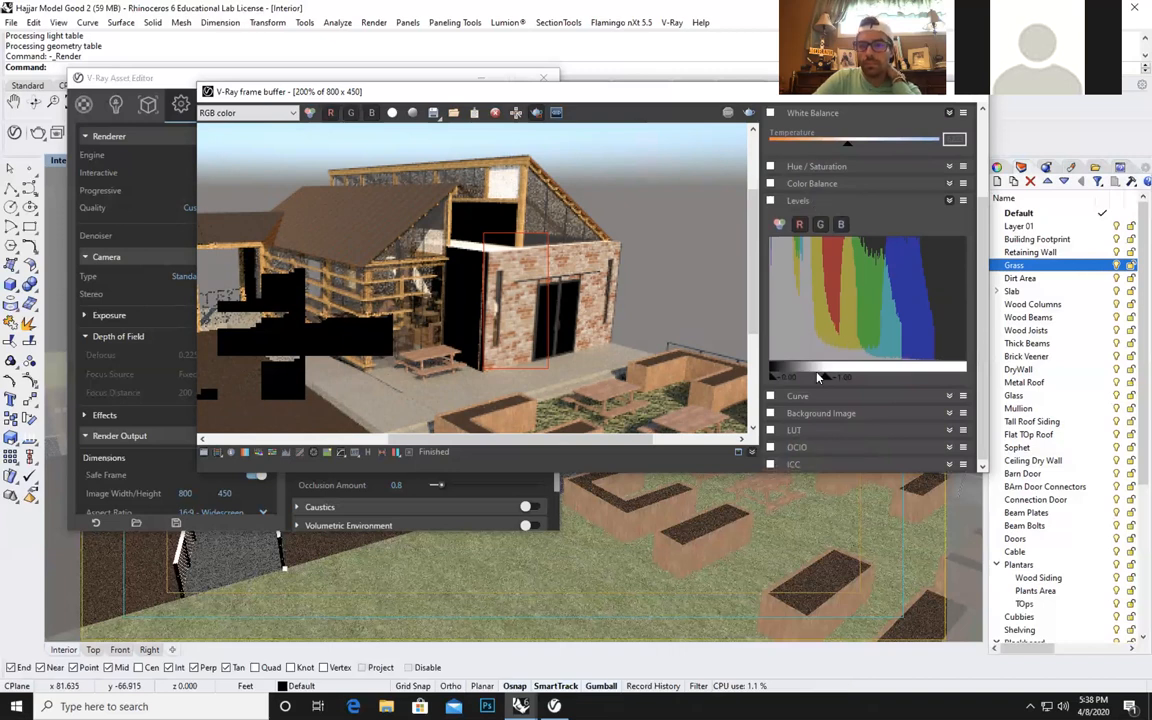
click(814, 201)
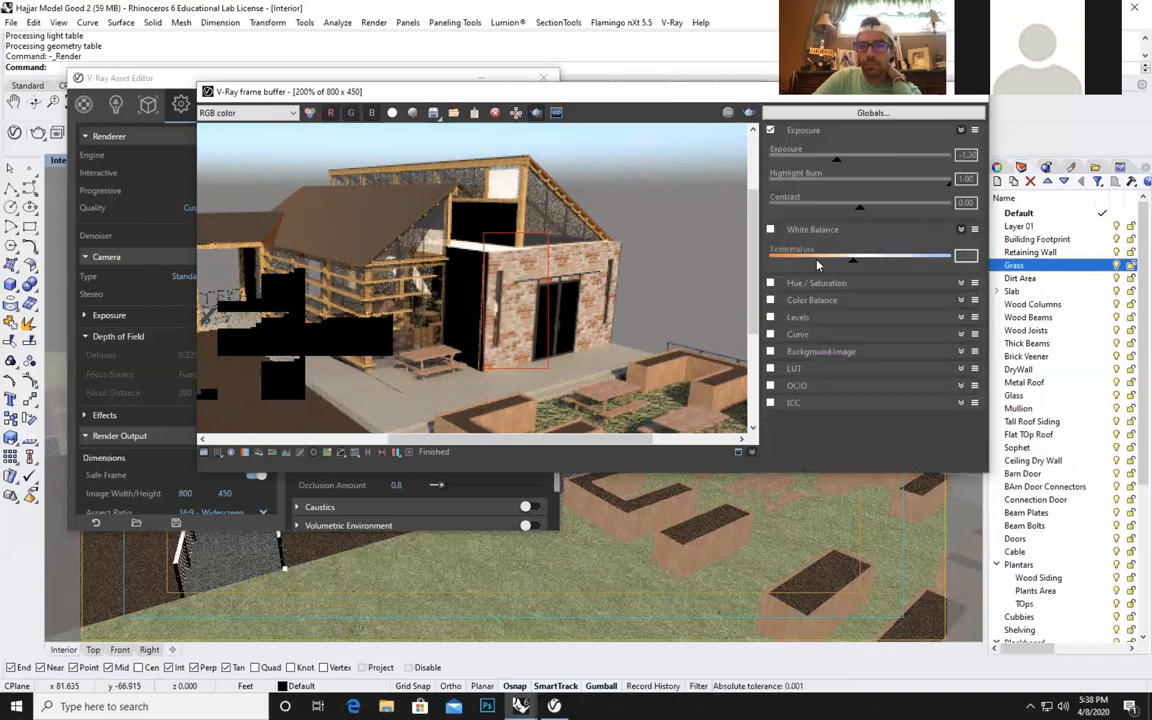
click(820, 336)
scroll(970, 440, down, 3)
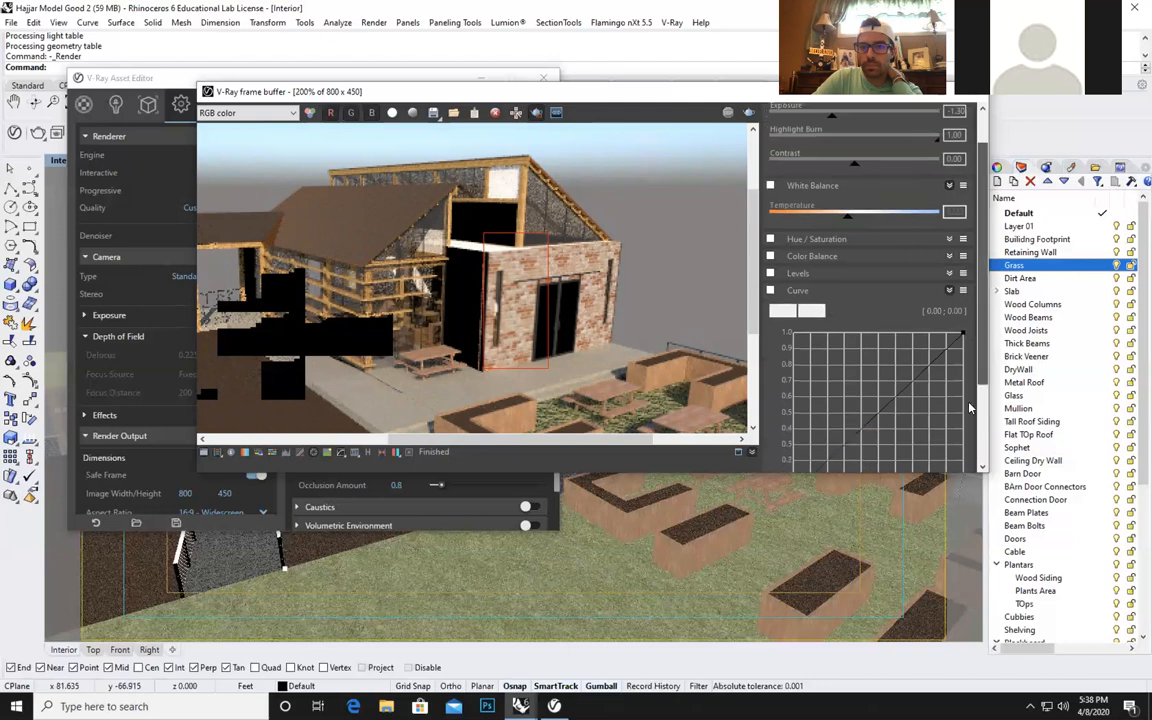
scroll(970, 440, down, 1)
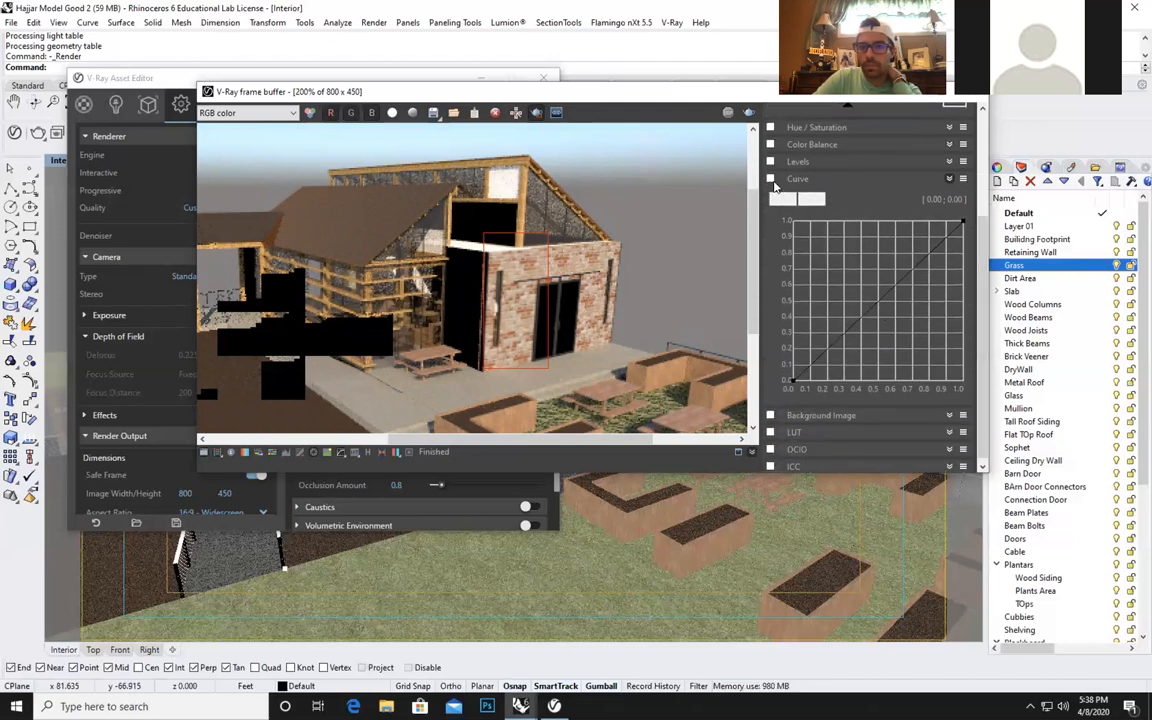
click(823, 180)
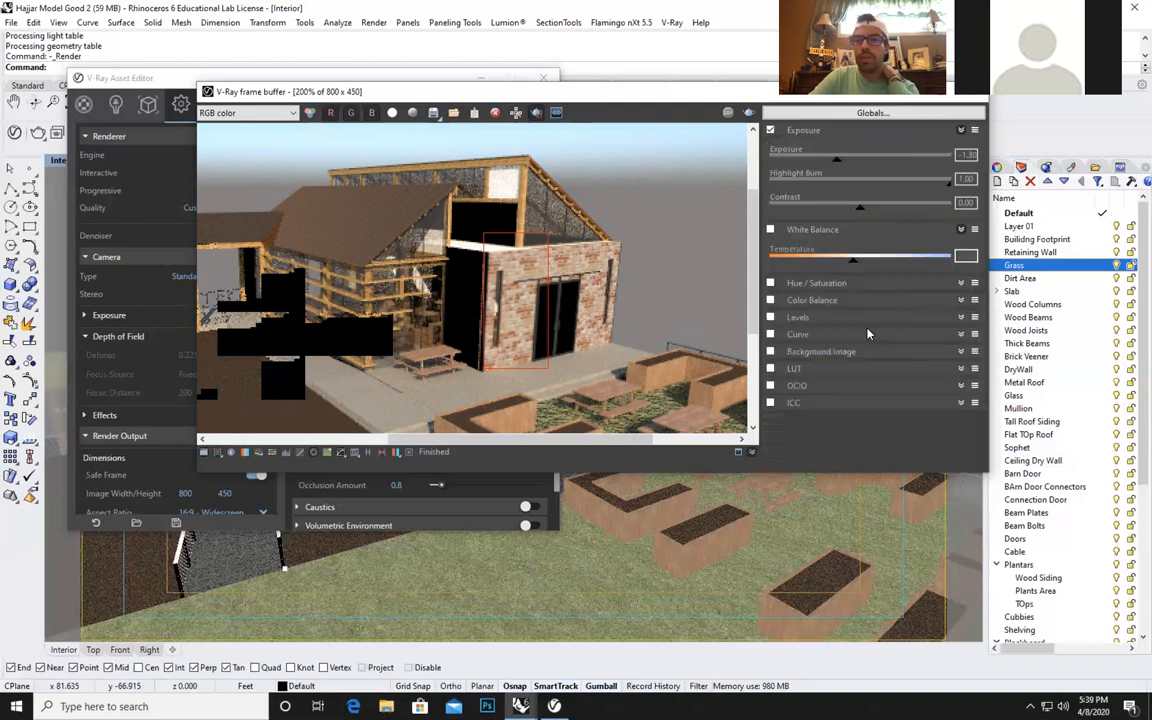
Examine the Background Image options, then collapse the correction controls and compare the render with Exposure off and on.
click(838, 354)
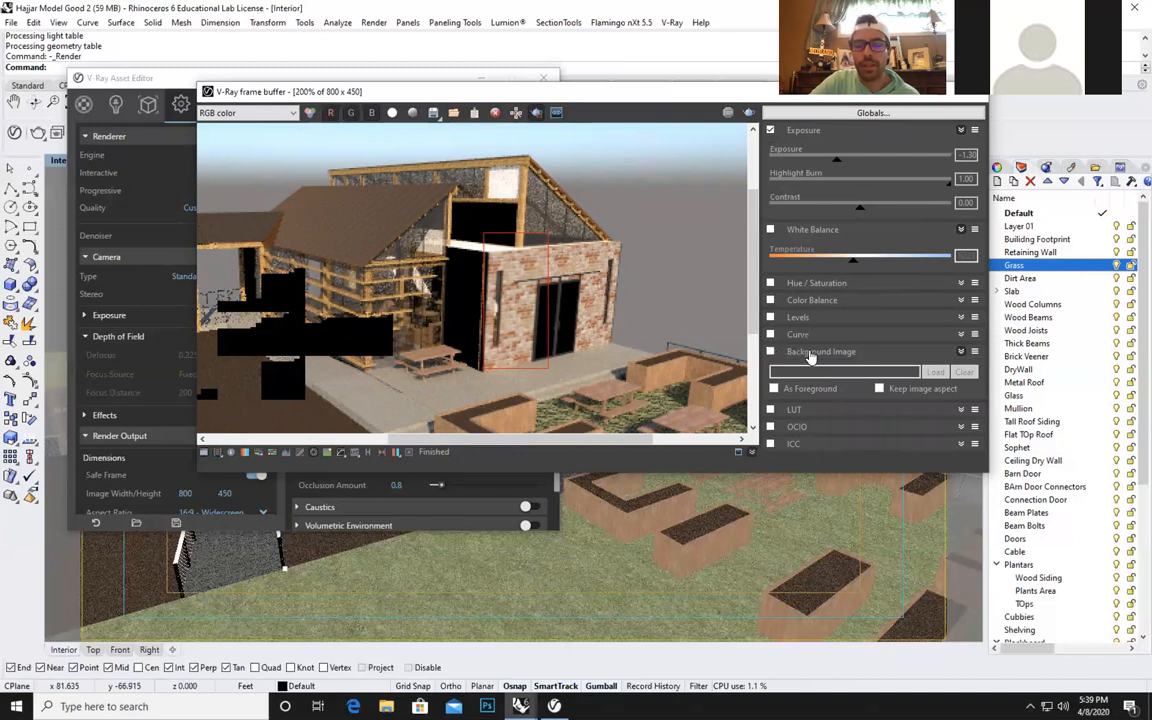
click(805, 354)
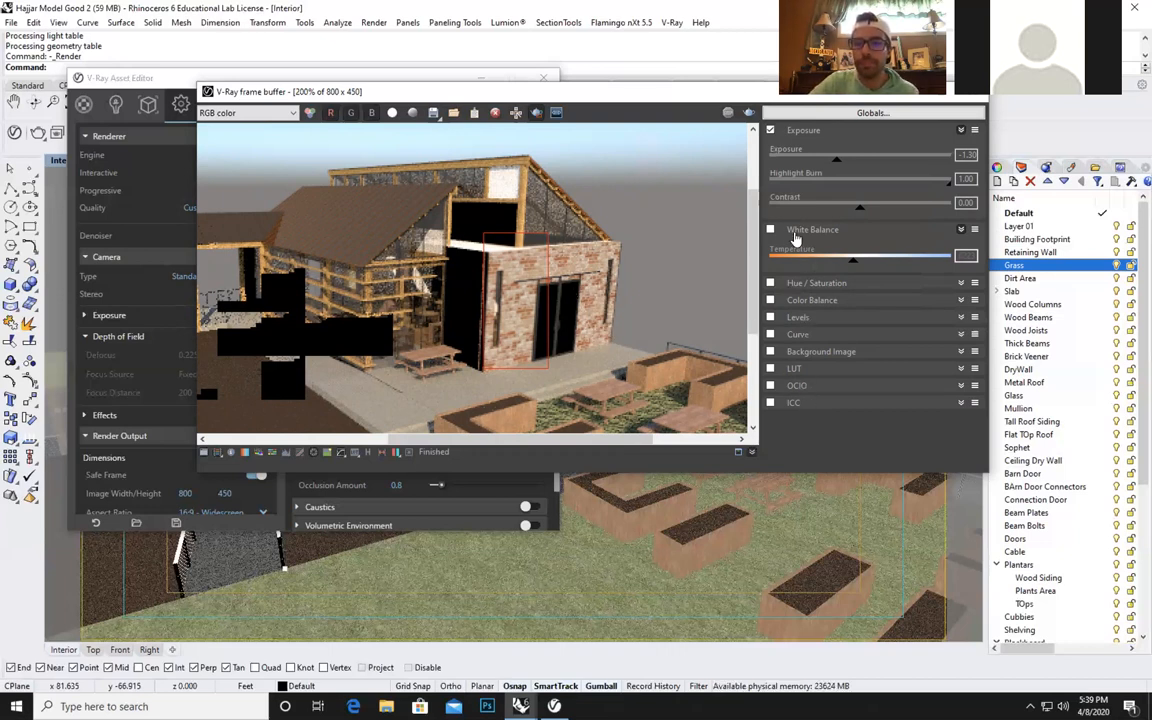
click(796, 237)
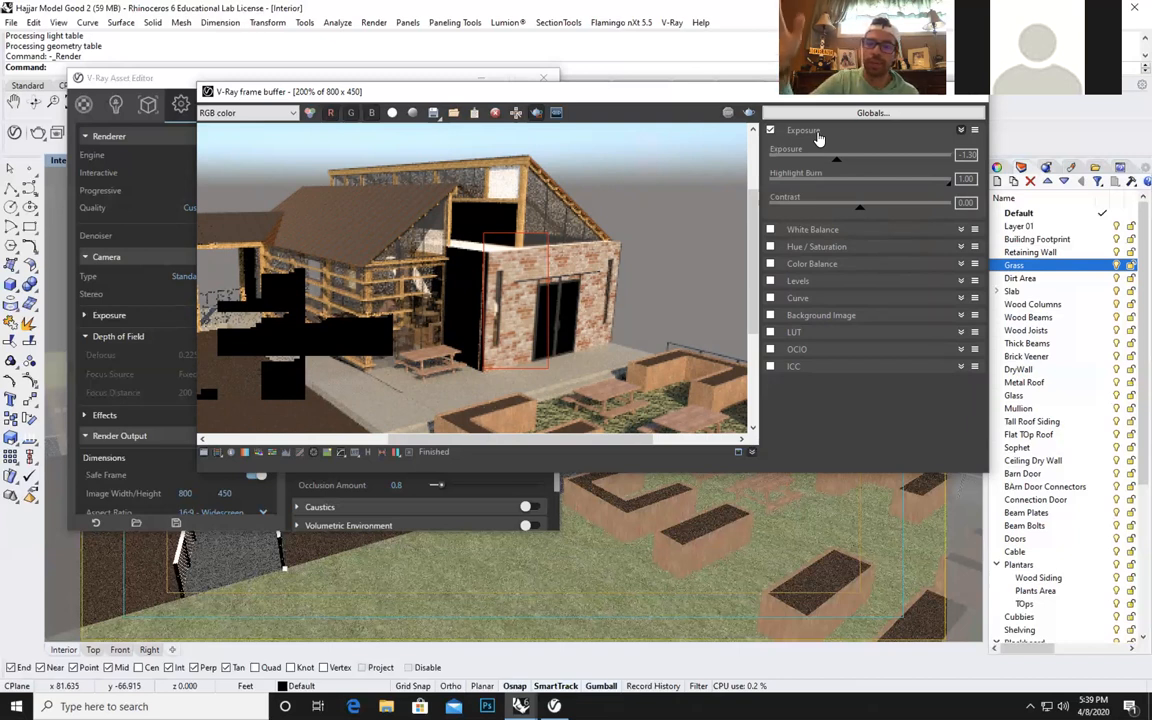
click(818, 138)
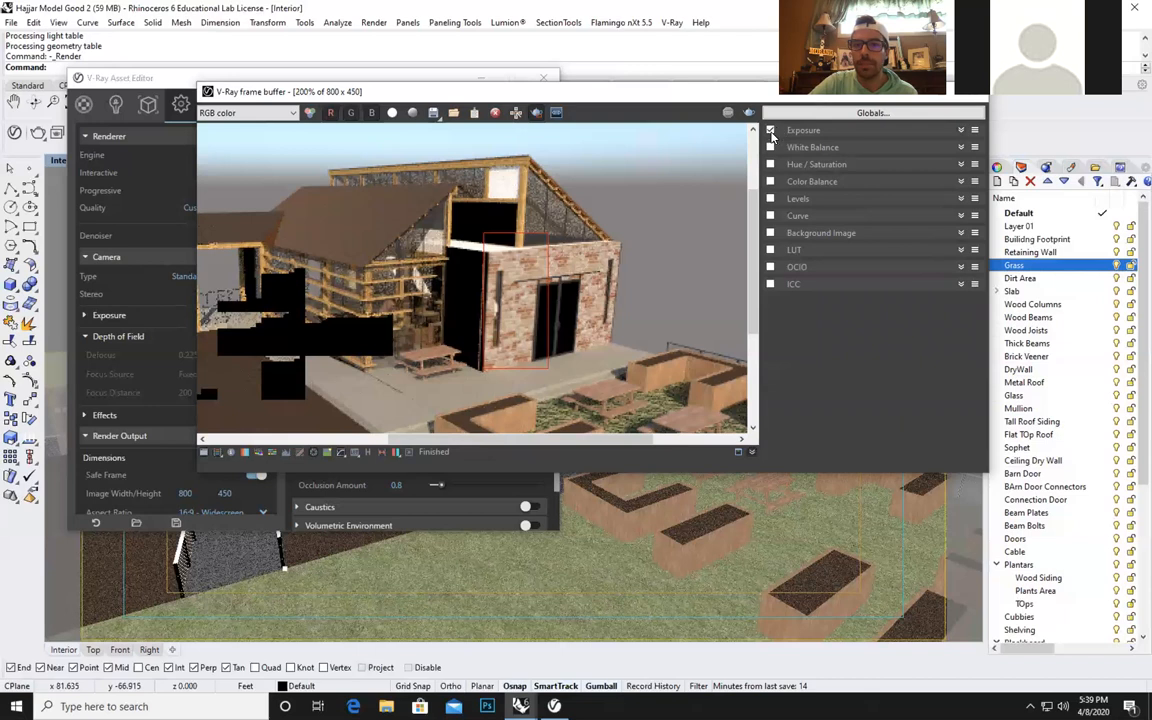
click(770, 131)
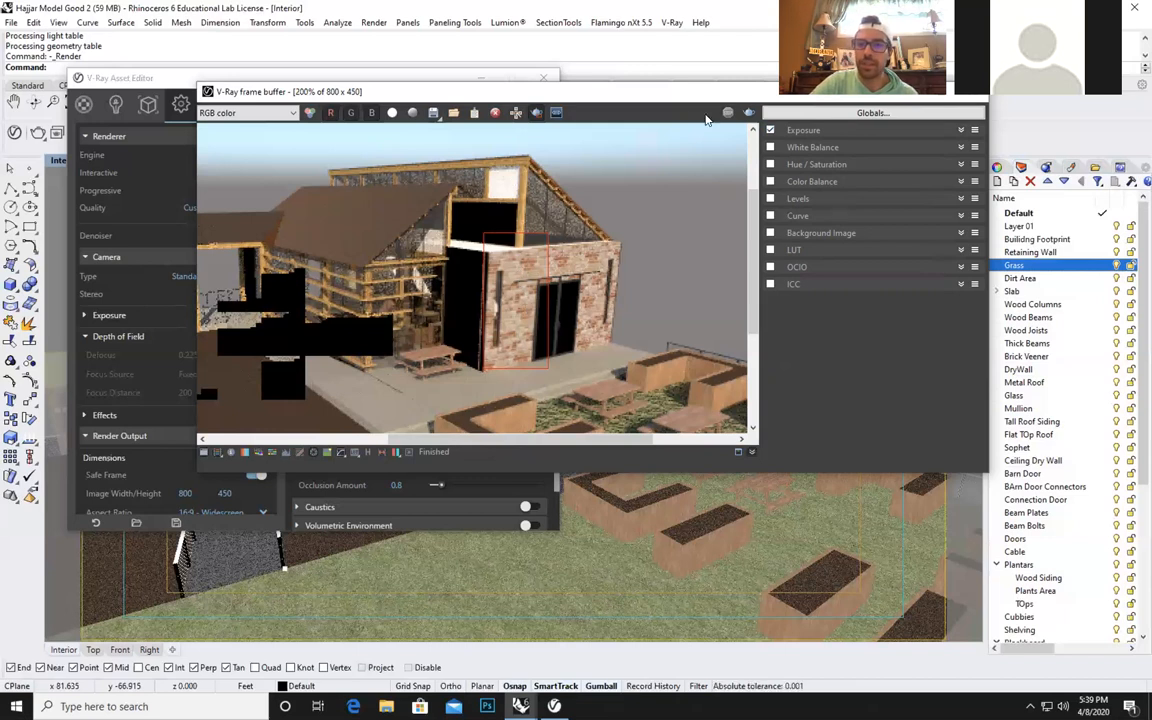
Minimize the V-Ray frame buffer and the Asset Editor to uncover the Rhino model.
drag(846, 92, 733, 150)
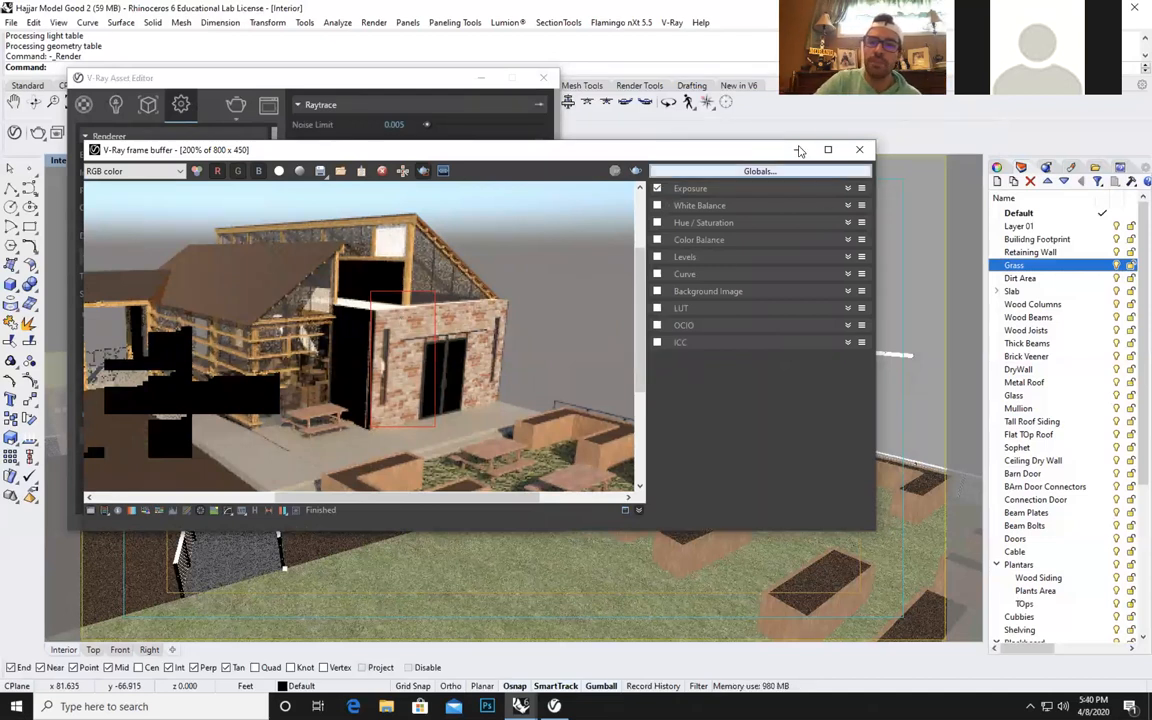
click(797, 149)
click(484, 77)
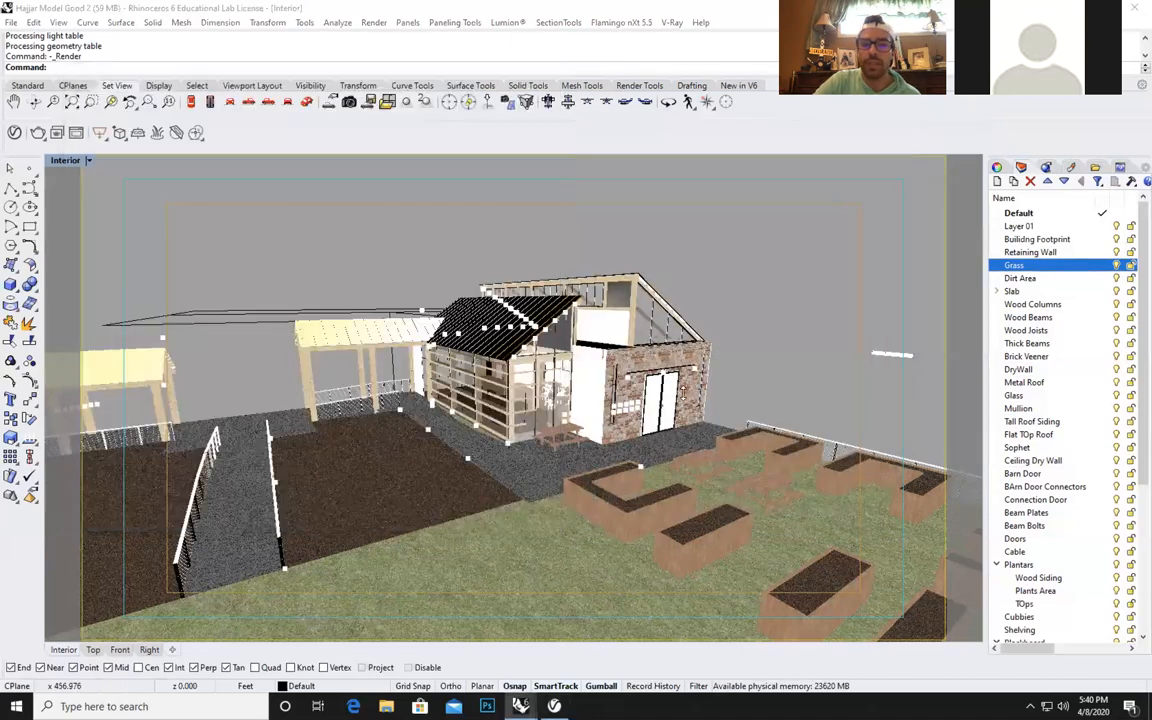
Switch the Interior viewport from Rendered to Shaded display and clear the object selection.
scroll(675, 366, down, 5)
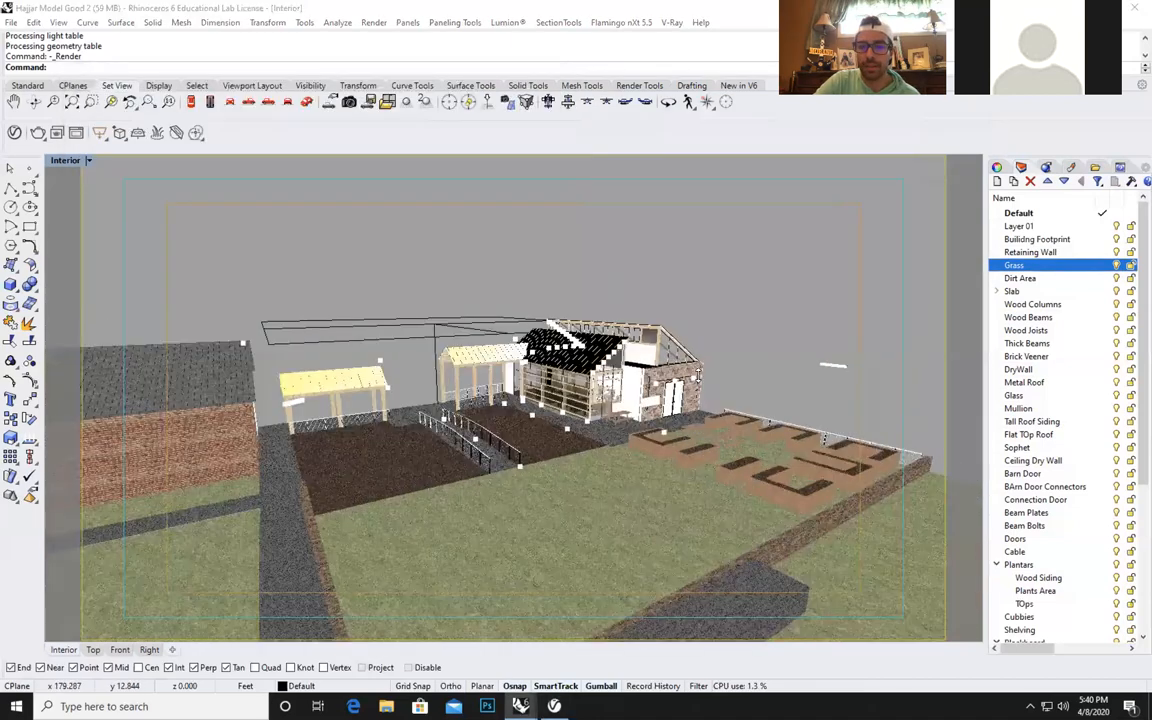
scroll(697, 371, up, 5)
scroll(697, 371, up, 4)
click(697, 373)
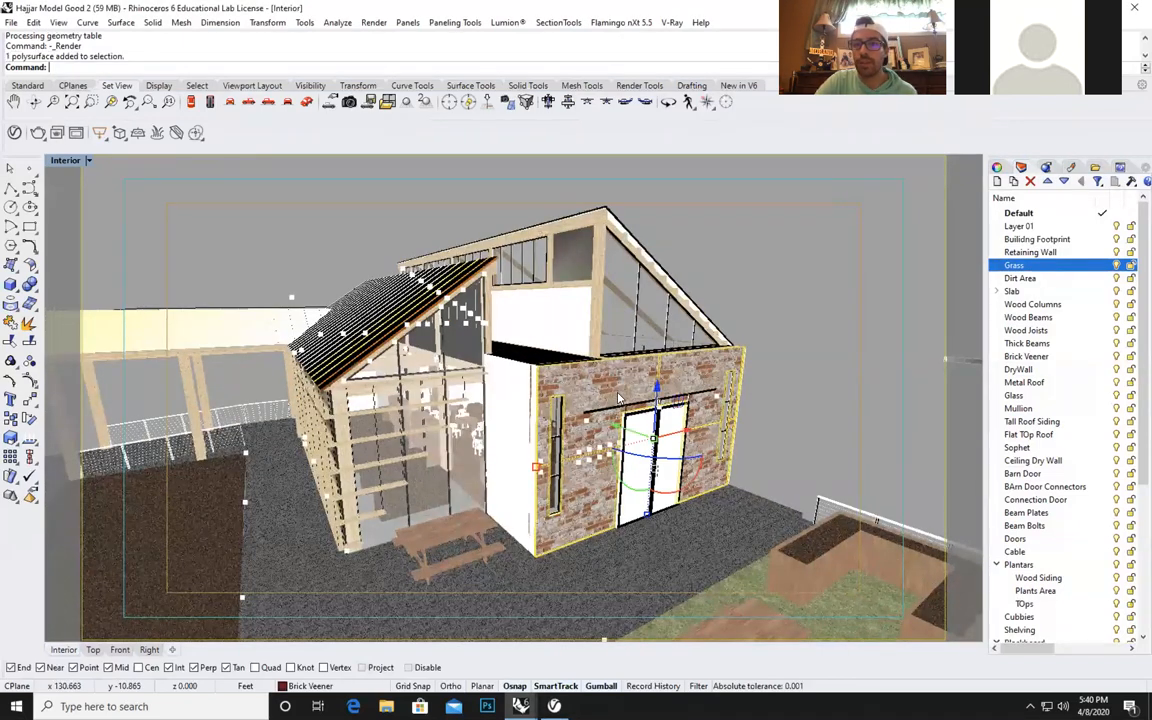
click(998, 168)
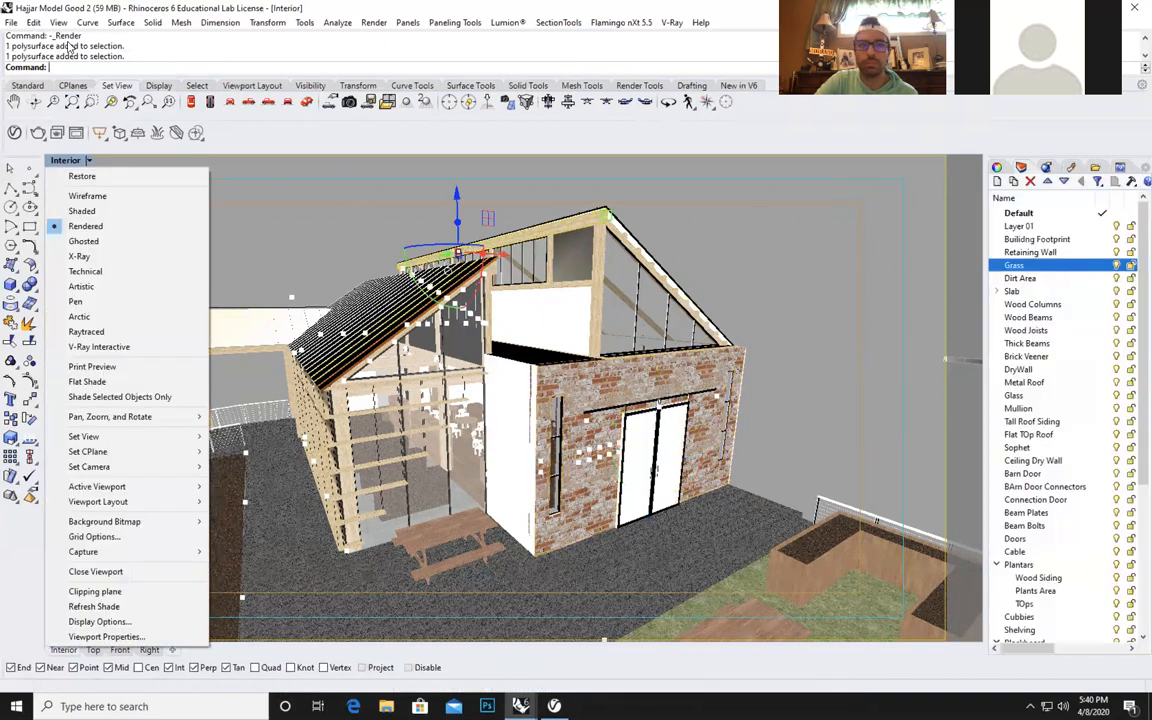
click(86, 211)
click(828, 285)
click(996, 167)
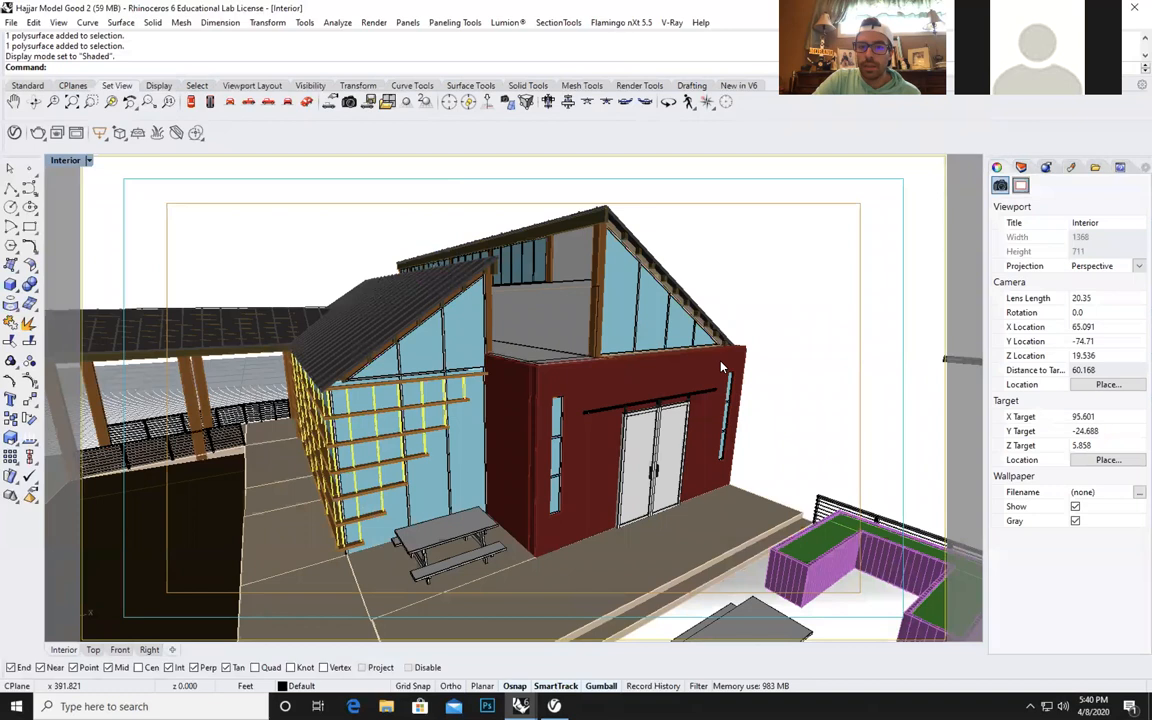
Apply a capped box texture mapping with length, width and height of 2 ft to the front brick veneer wall.
click(738, 380)
click(788, 398)
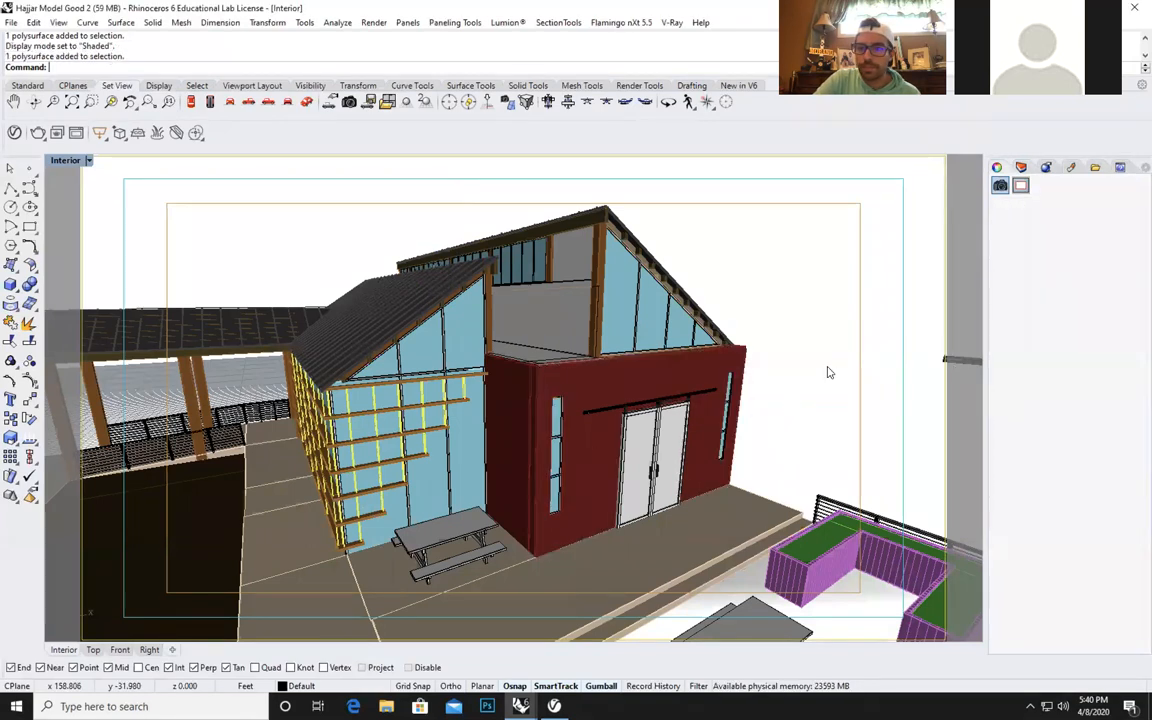
click(1020, 185)
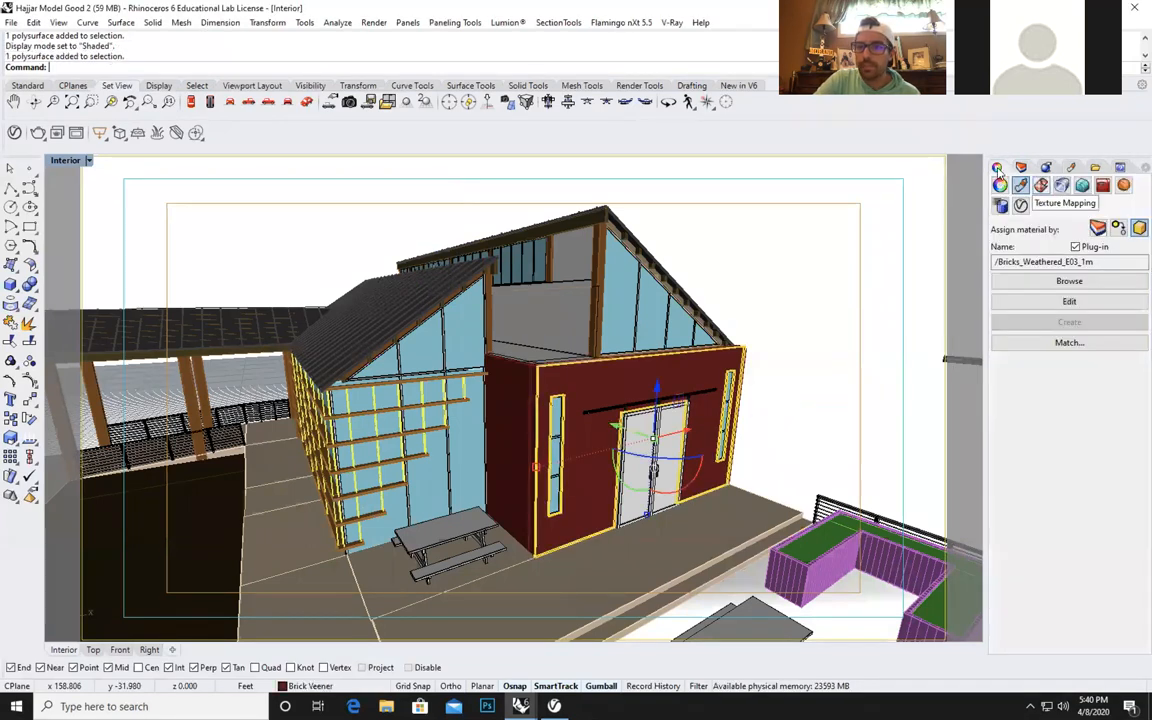
click(1041, 185)
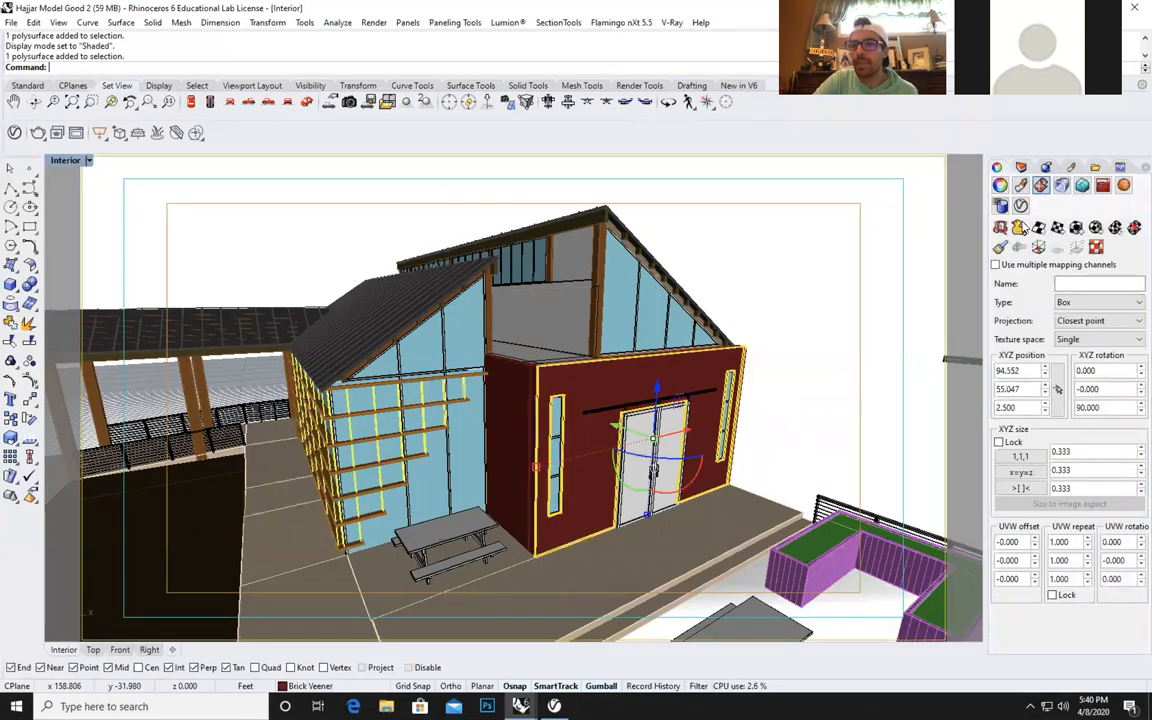
click(1077, 229)
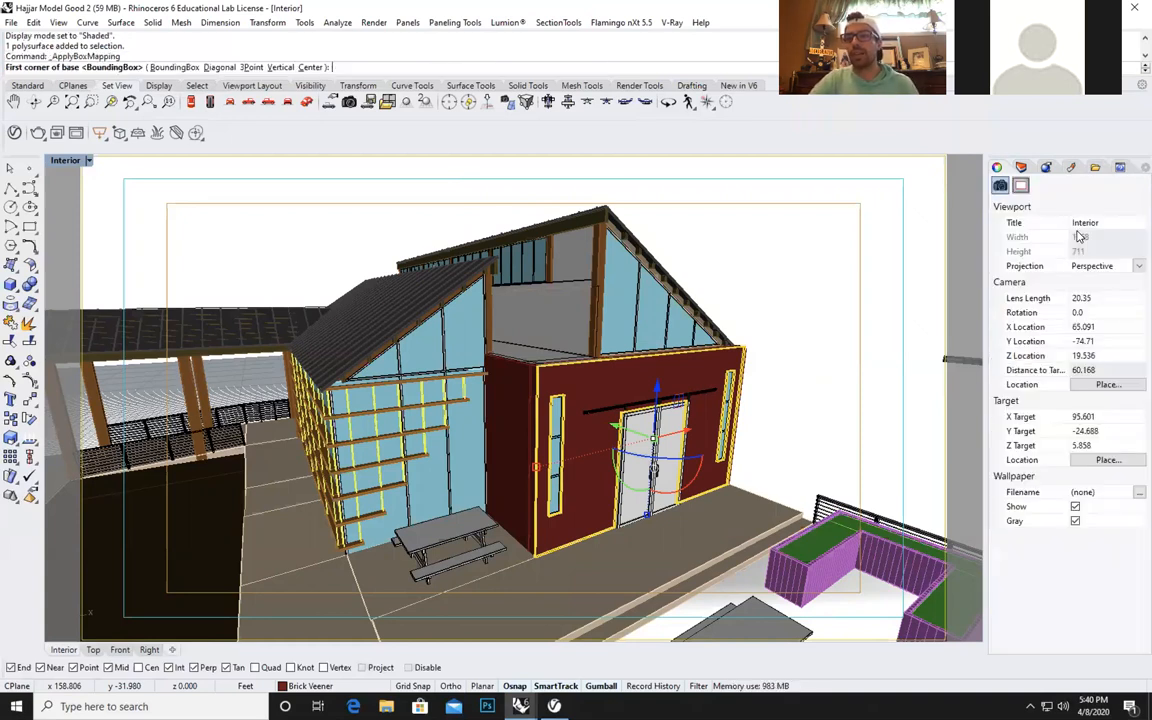
click(808, 440)
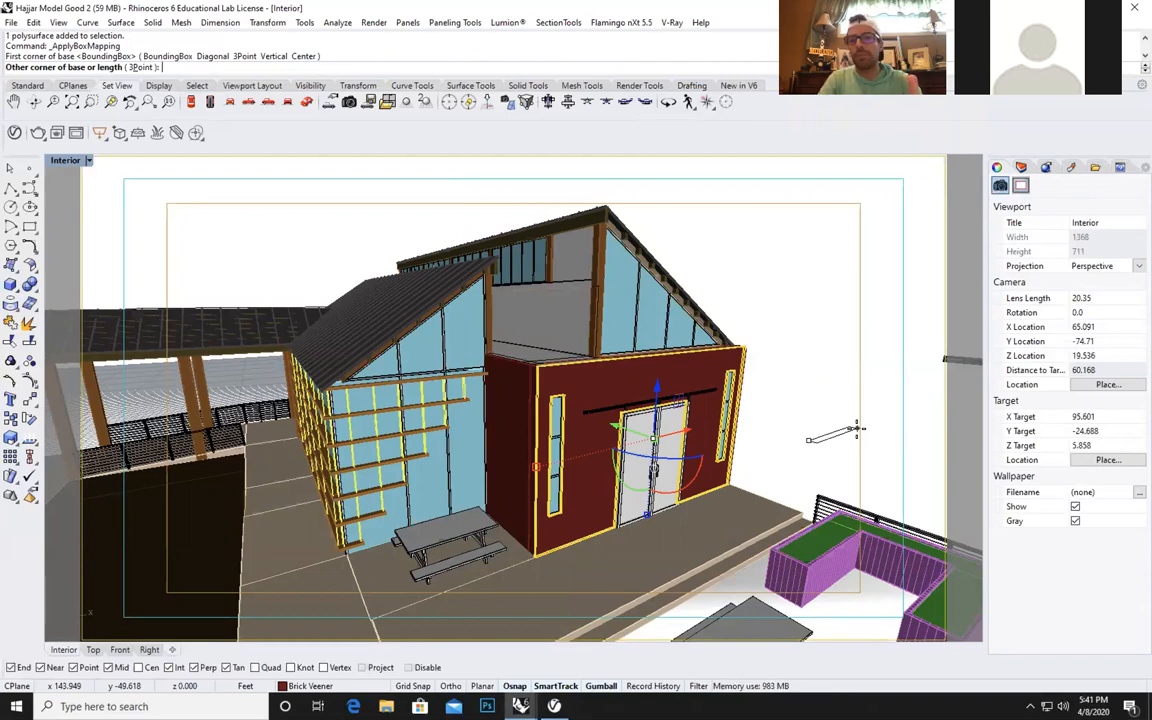
text(2)
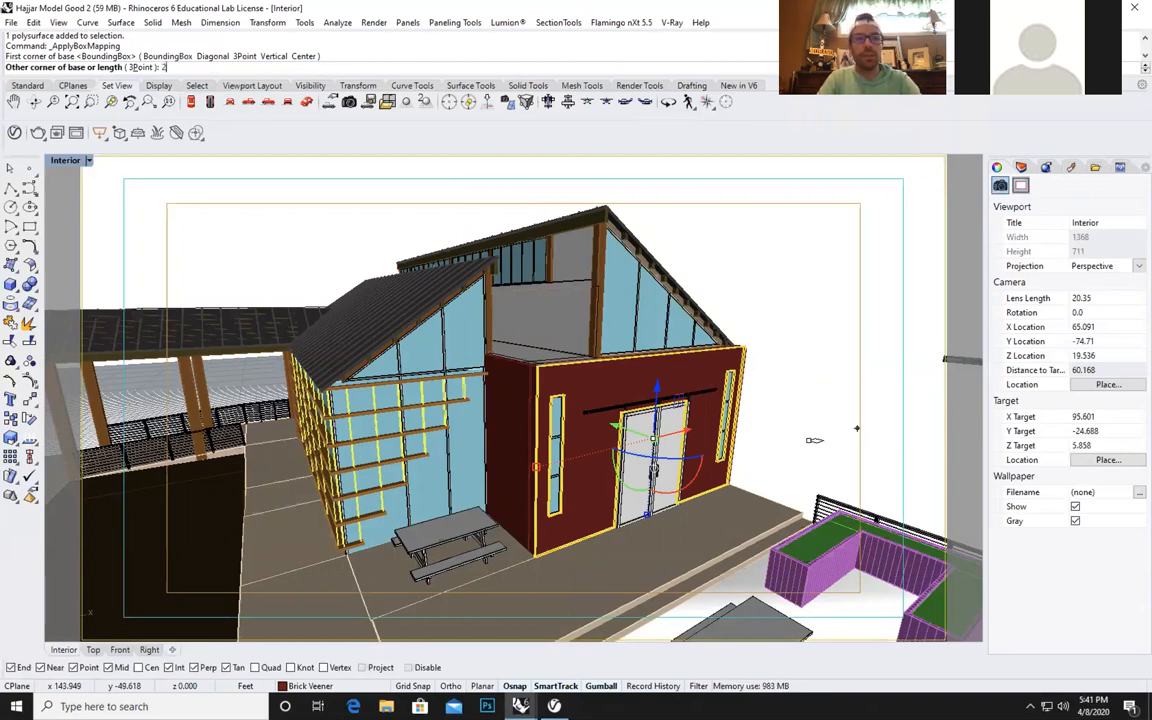
key(Return)
text(2)
key(Return)
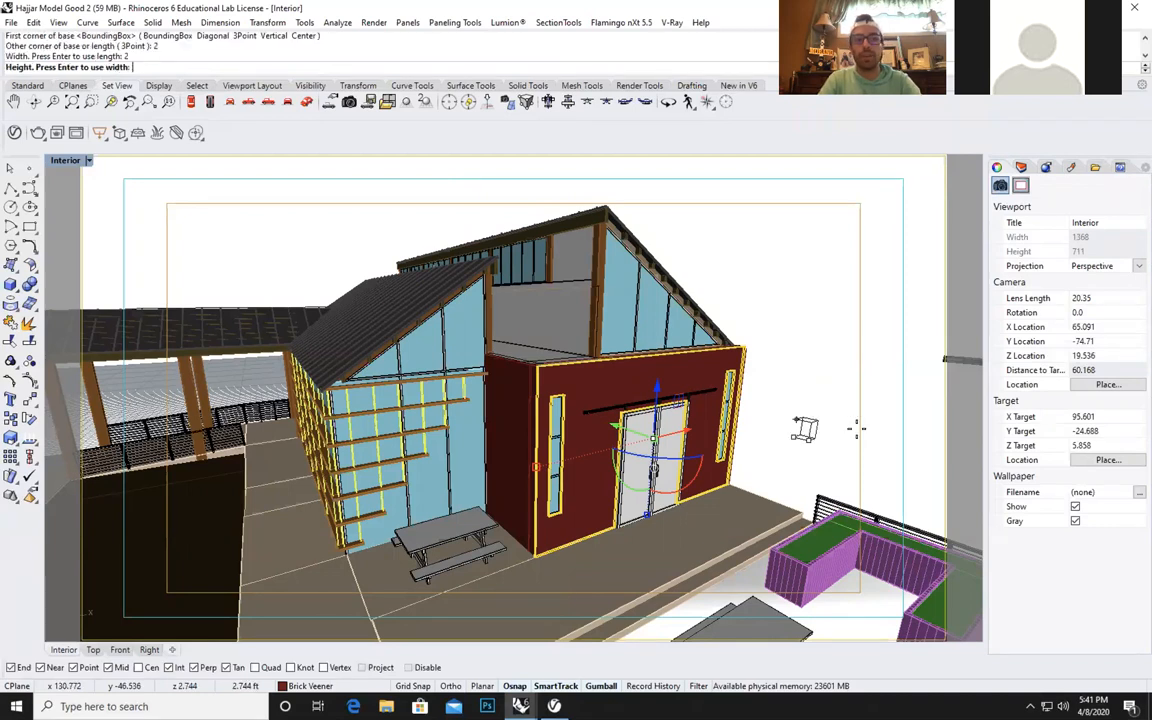
text(2)
key(Return)
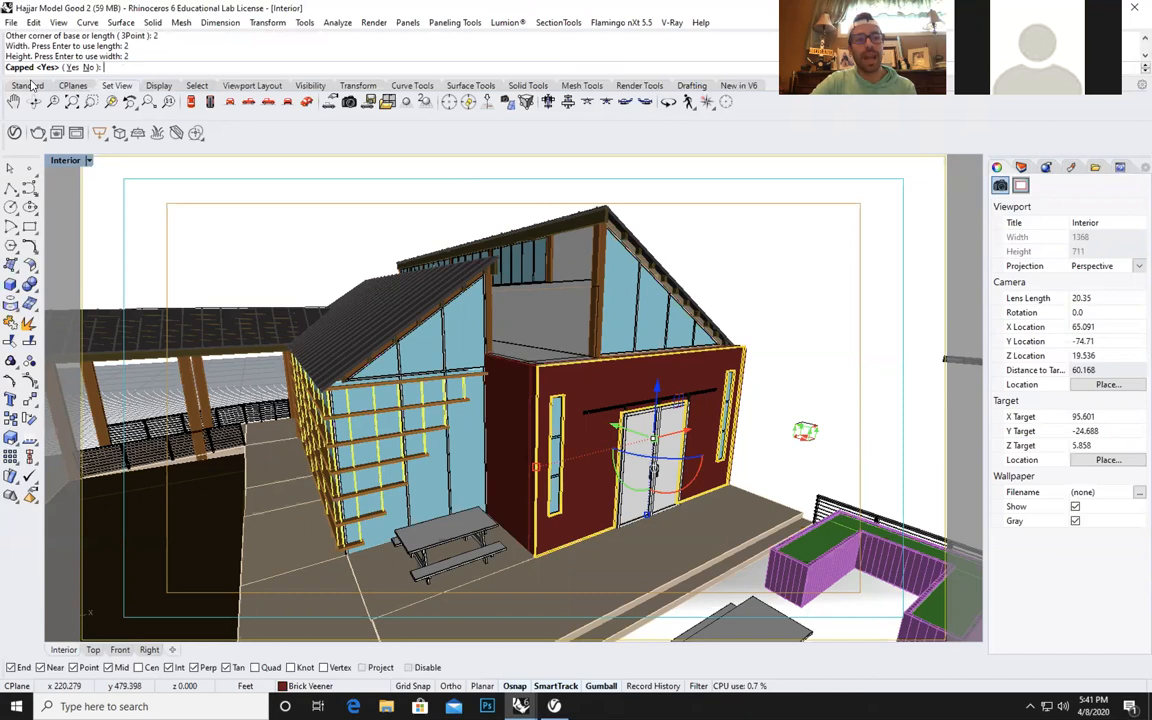
key(Return)
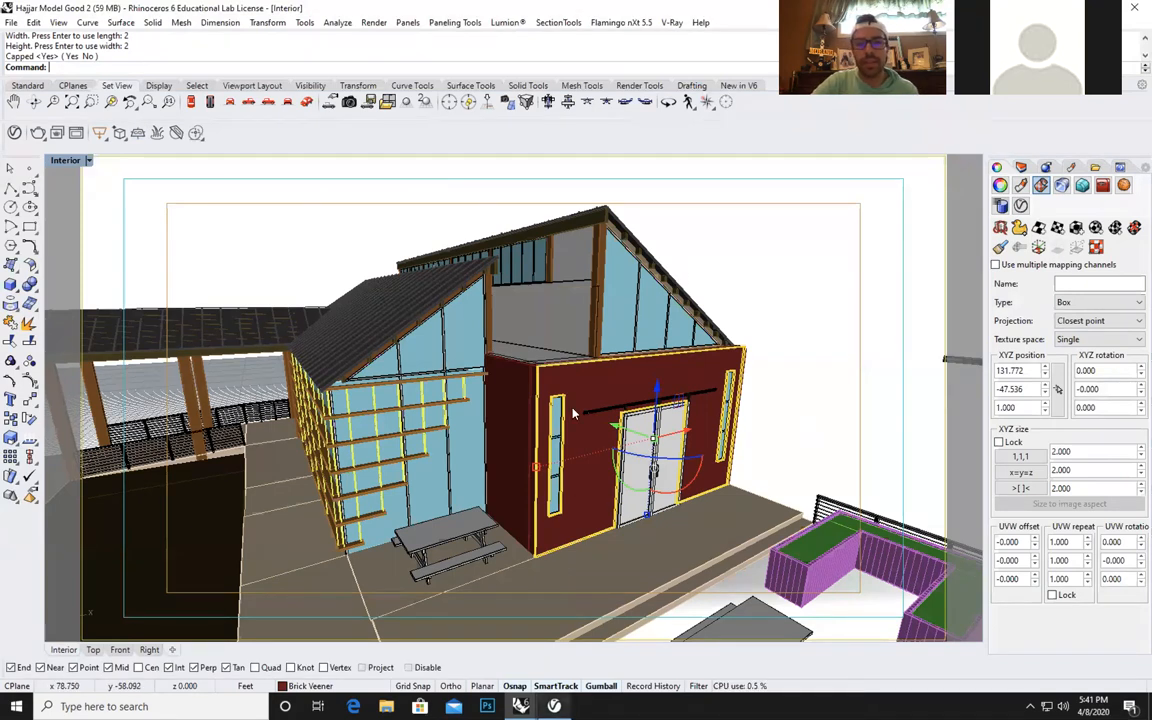
Render the marked brick wall region to check its new mapping, stop the render, and minimize both V-Ray windows.
click(14, 133)
click(236, 105)
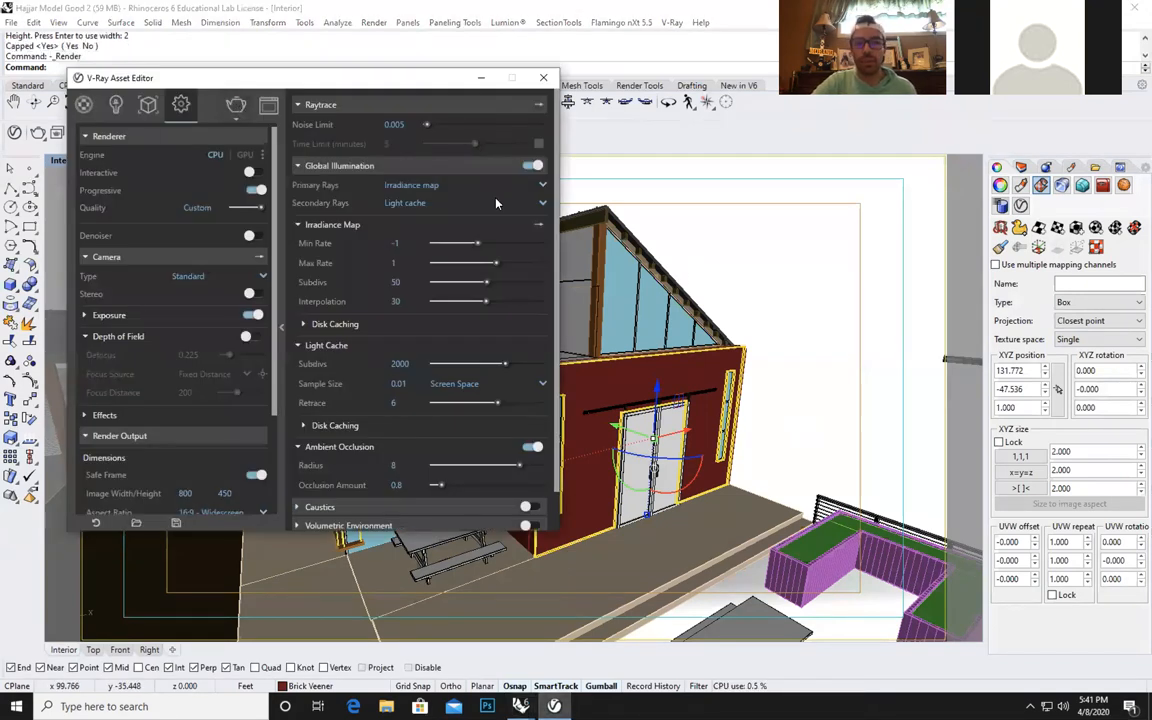
mouse_move(520, 706)
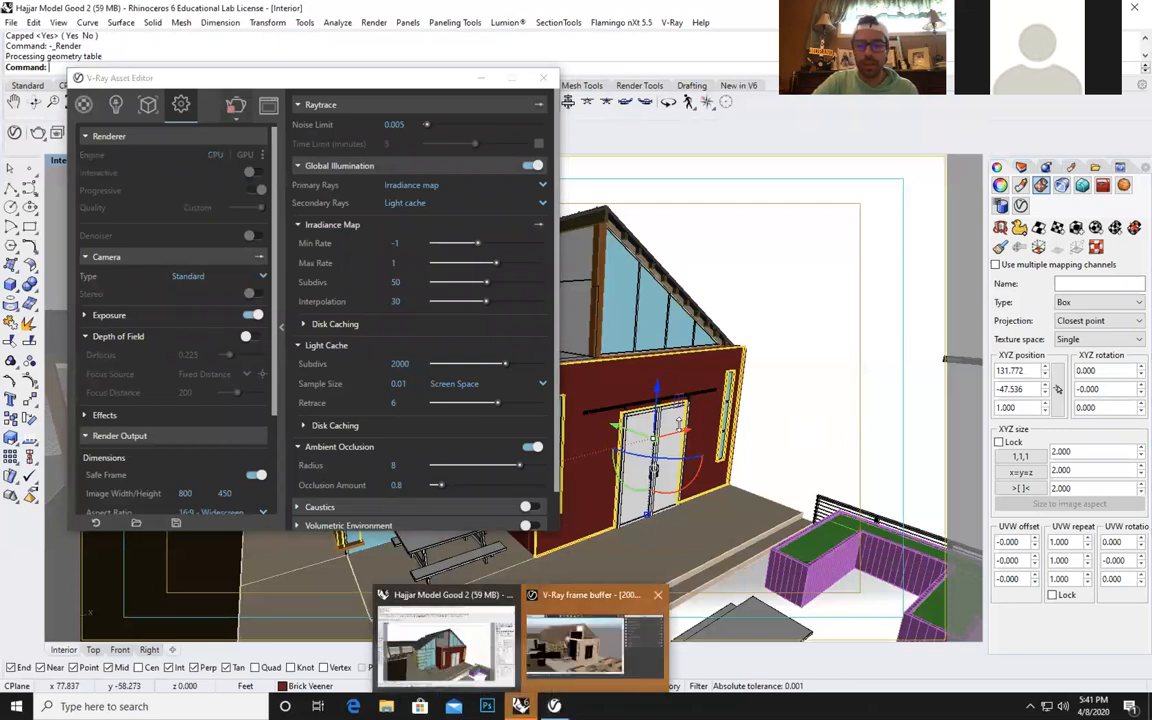
click(572, 650)
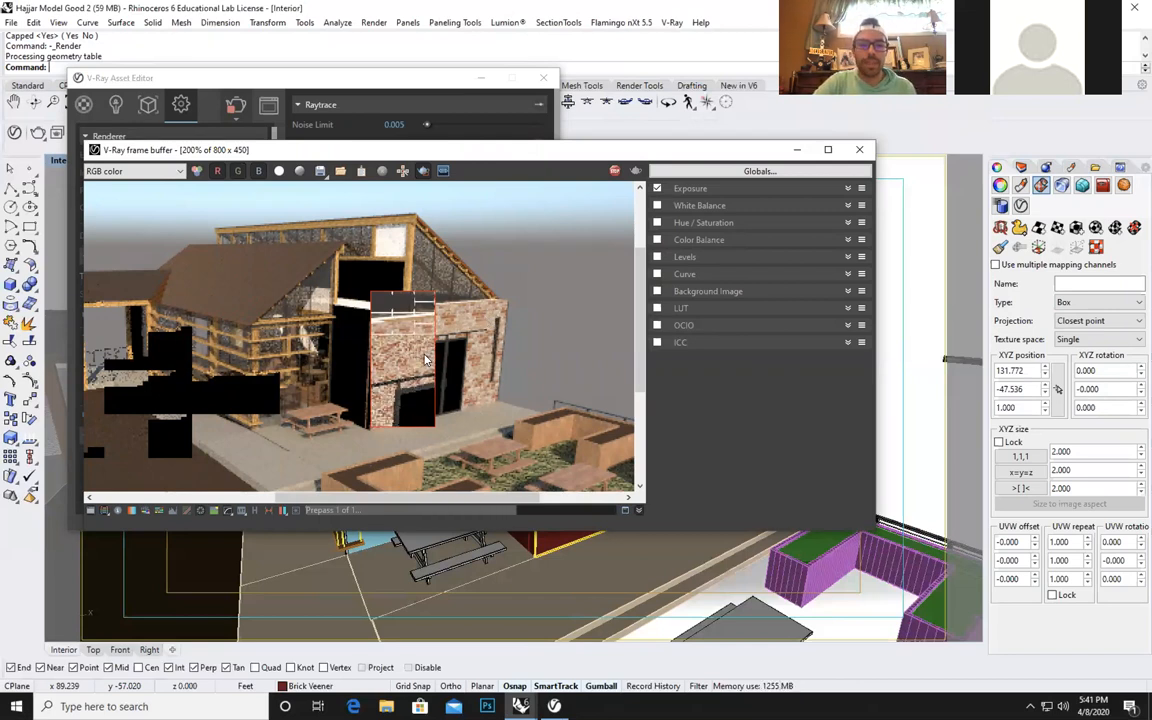
click(614, 172)
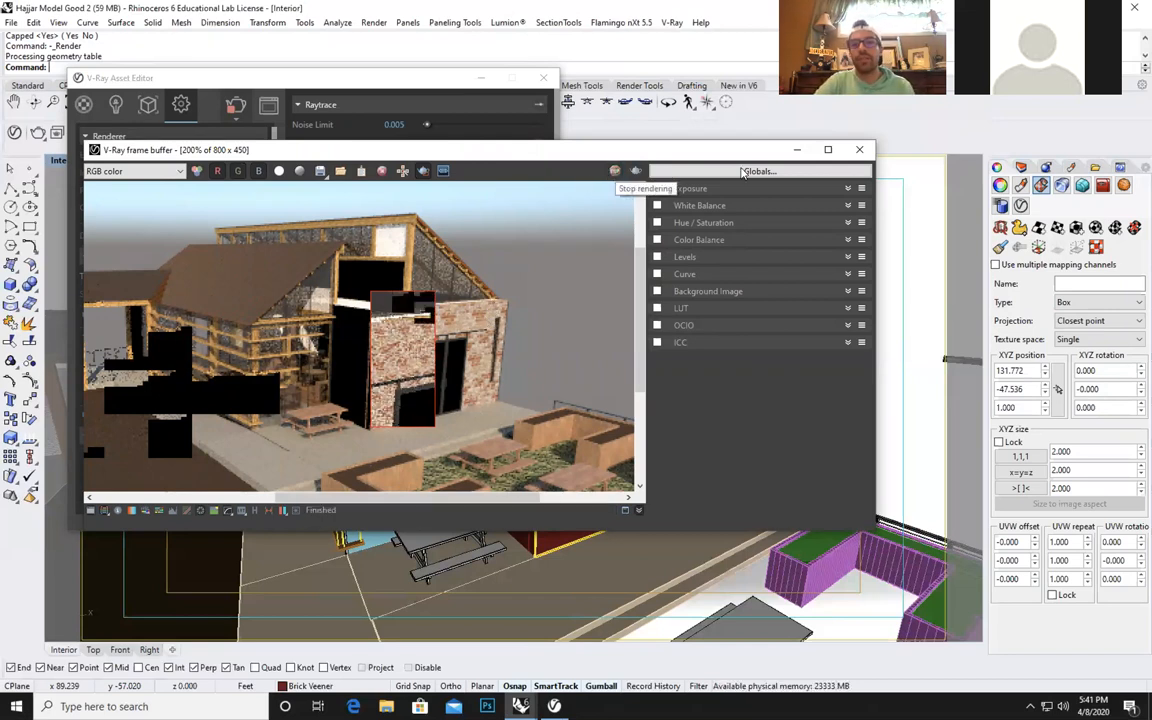
click(797, 150)
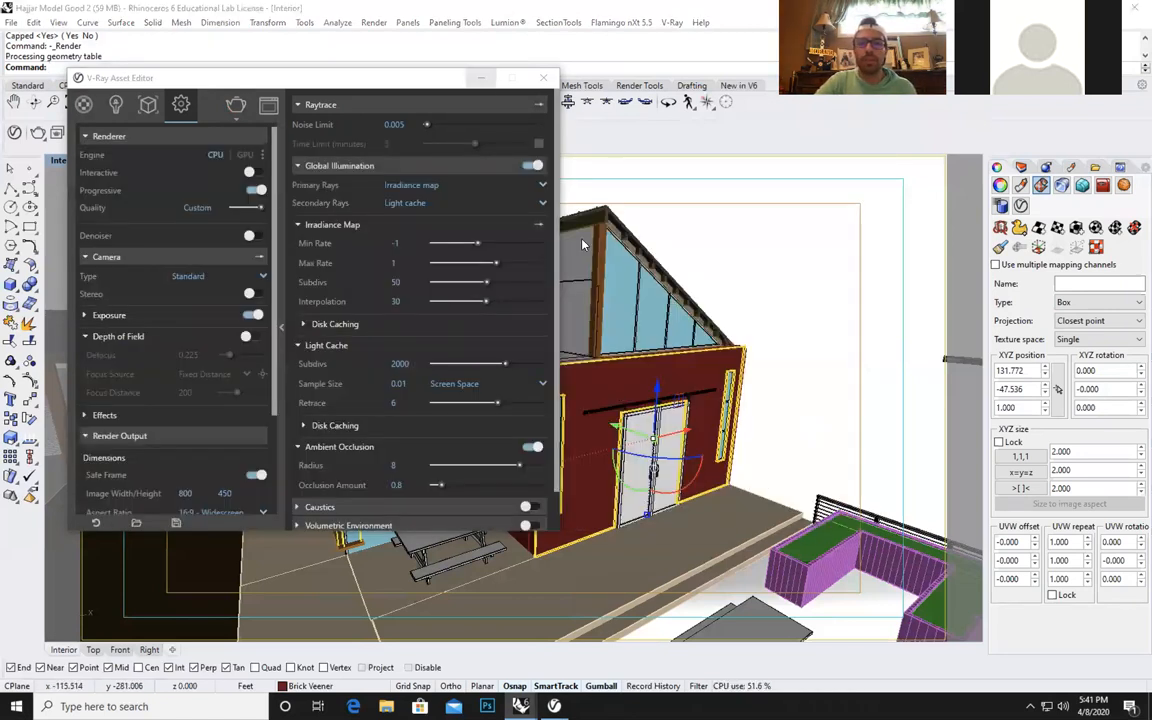
click(481, 78)
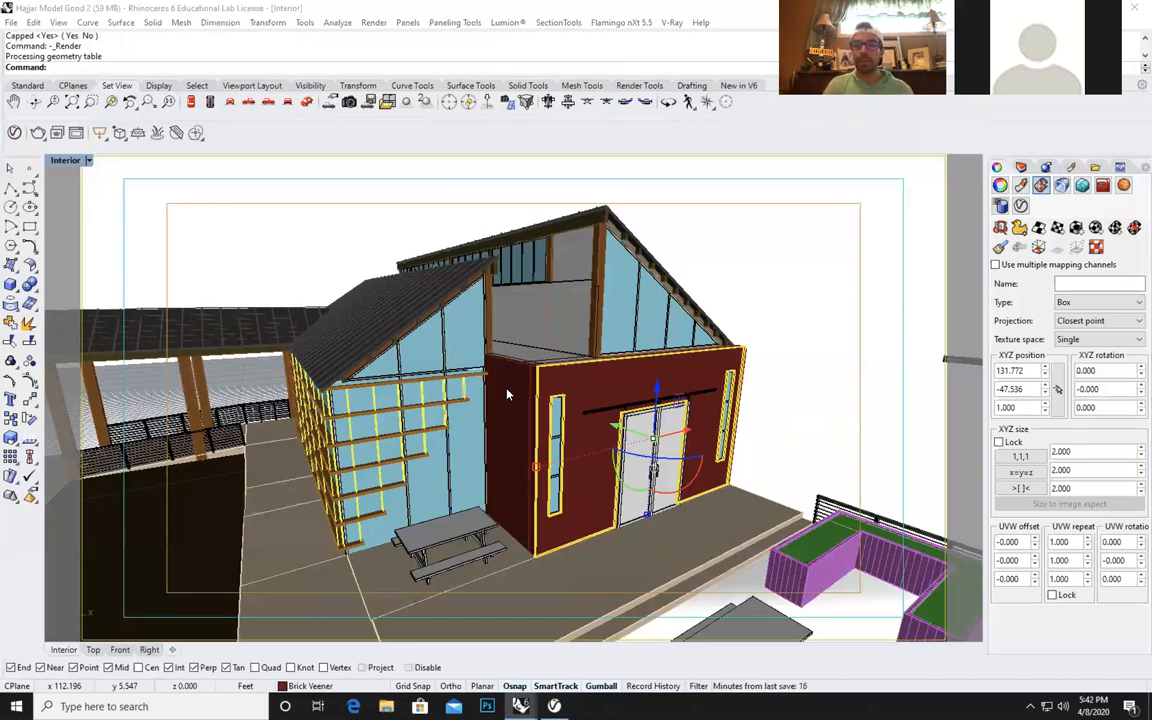
Match the texture mapping of the narrow brick side wall to the front brick wall, and check the front wall's mapping.
click(506, 388)
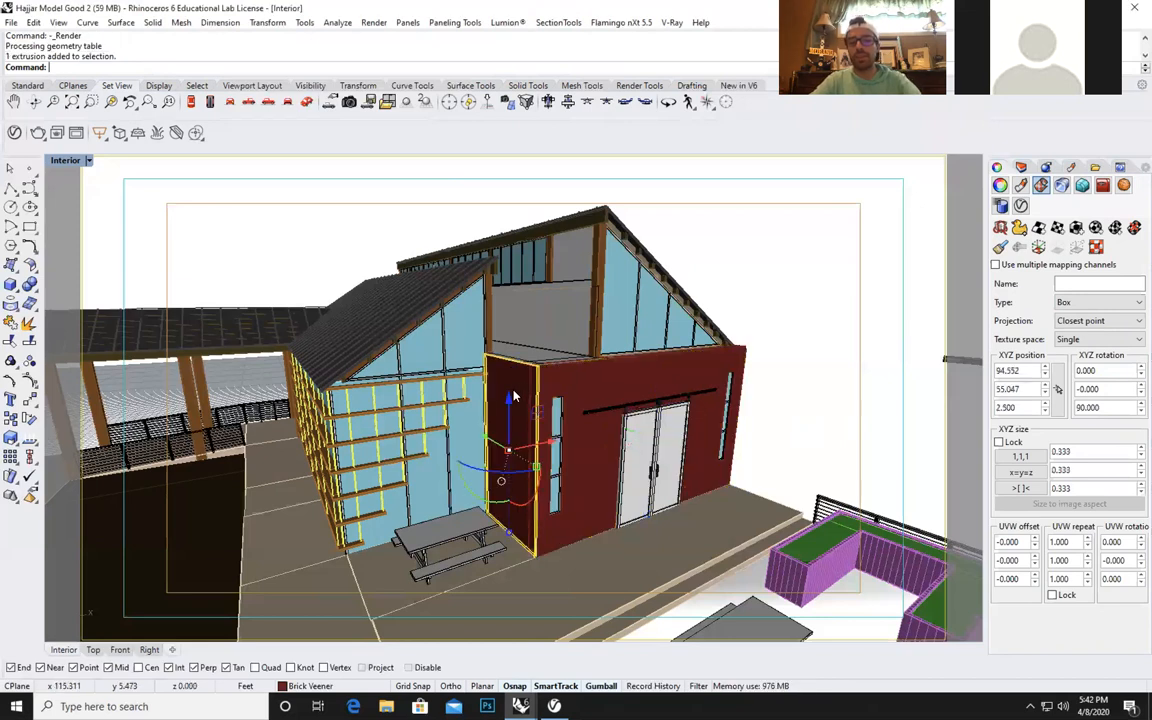
click(1001, 249)
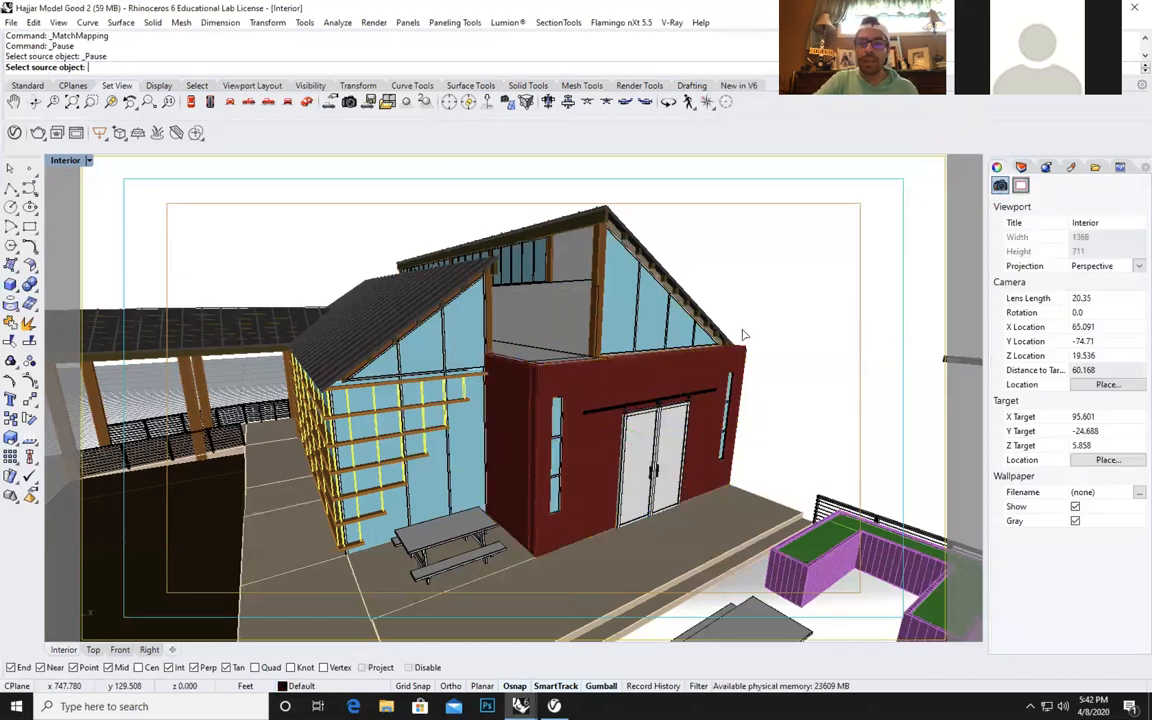
click(575, 328)
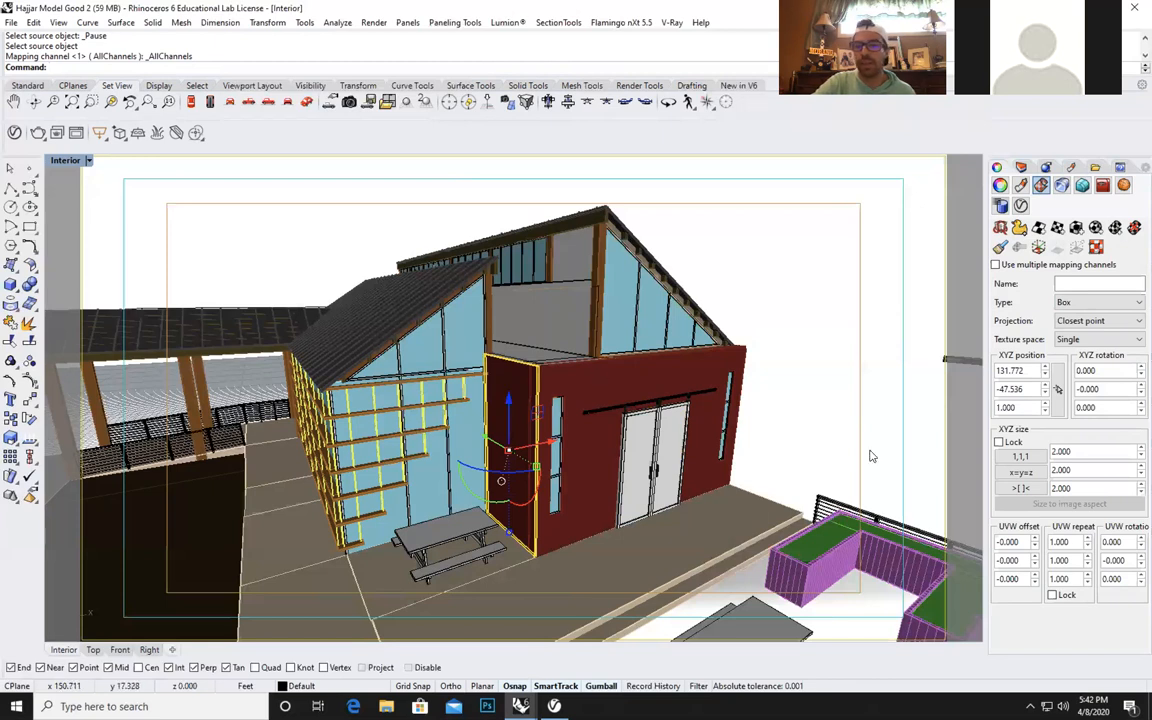
click(706, 432)
click(788, 335)
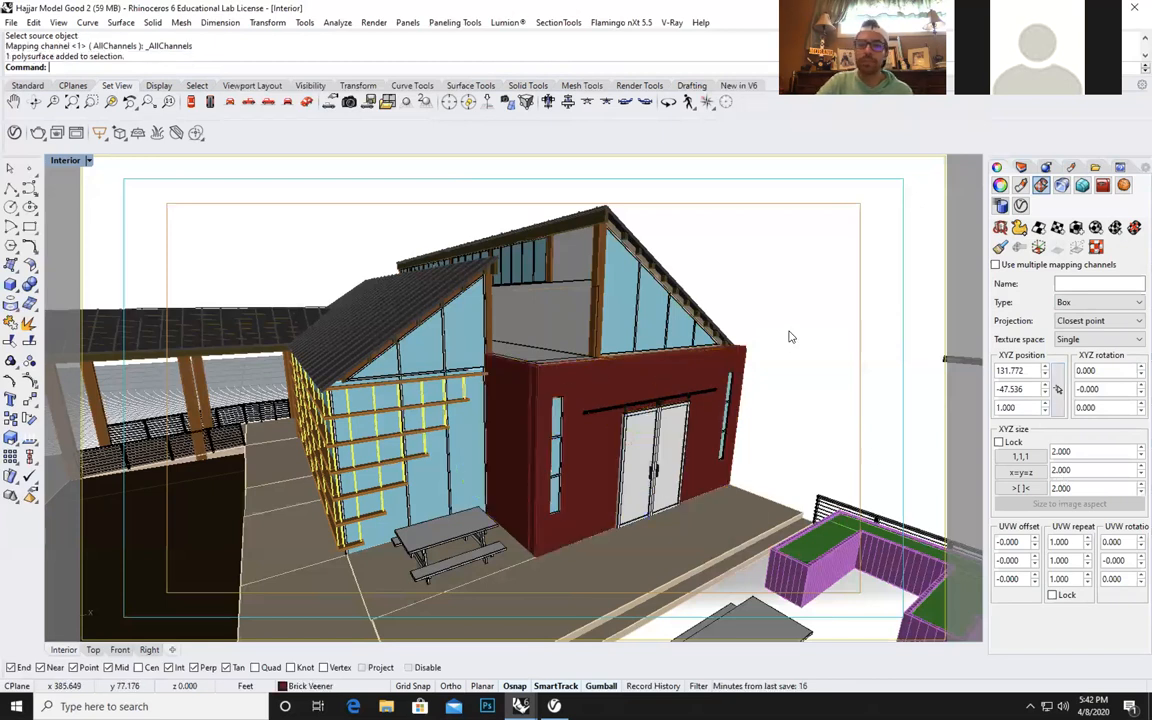
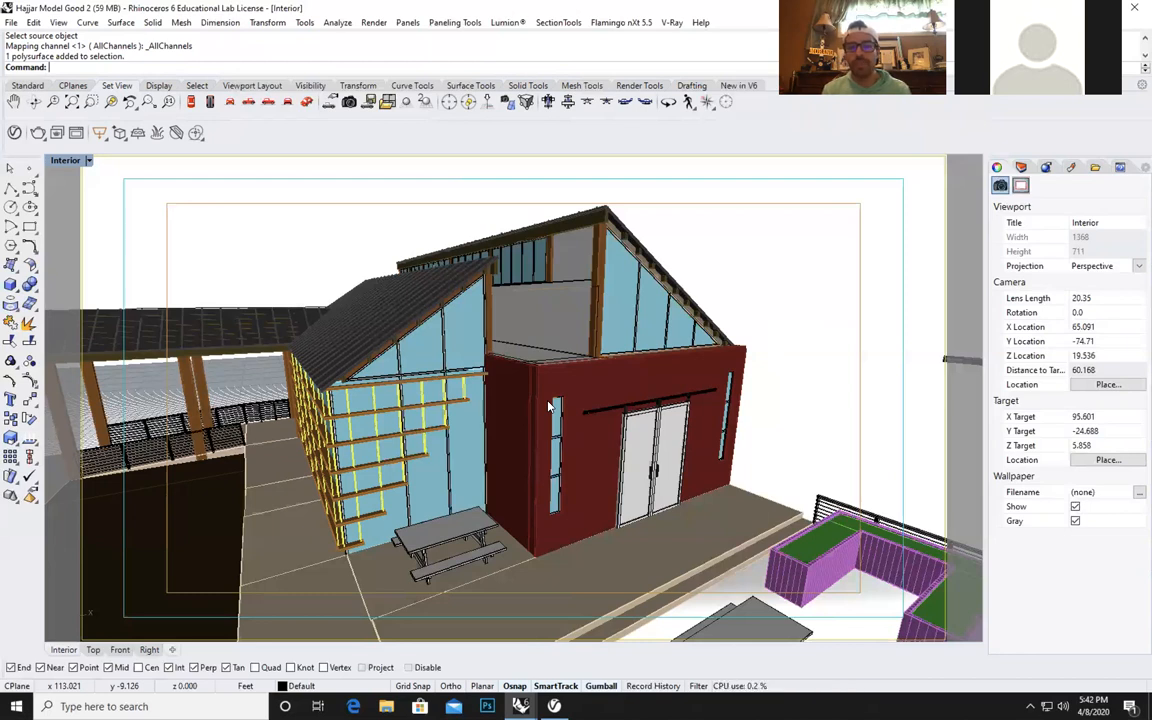
Reopen the V-Ray material list with the material library expanded, and view the Brushed Steel and Concrete_Reflective_A01_2m materials.
click(555, 706)
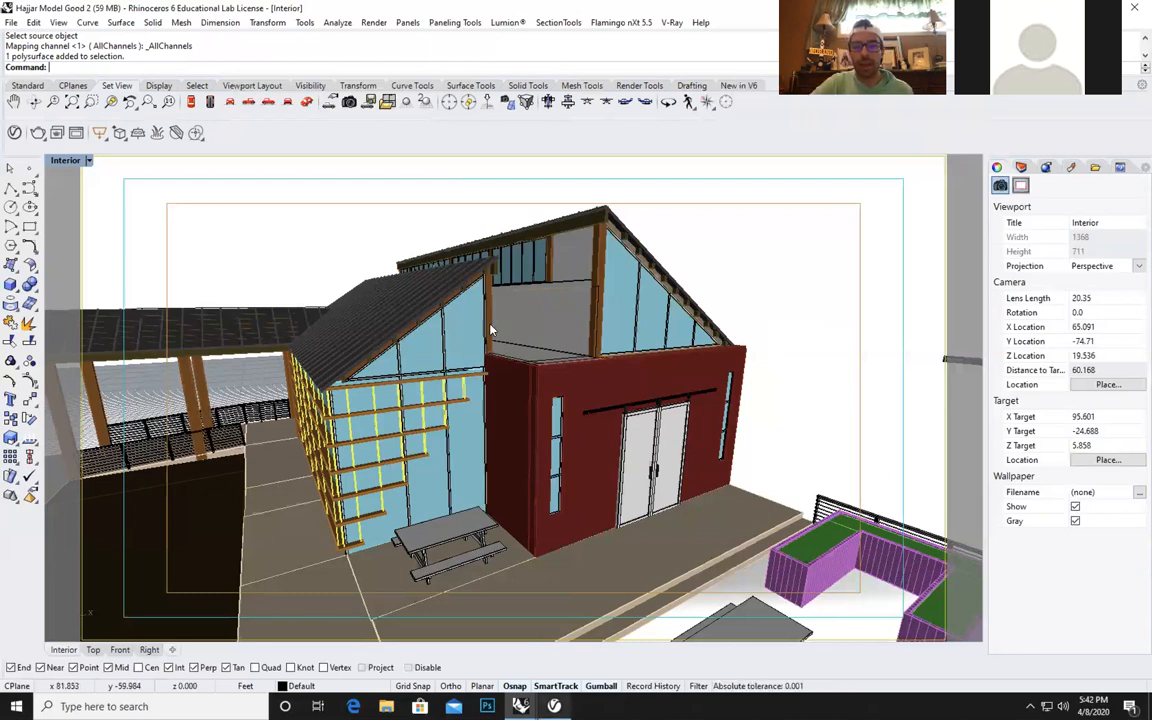
click(84, 104)
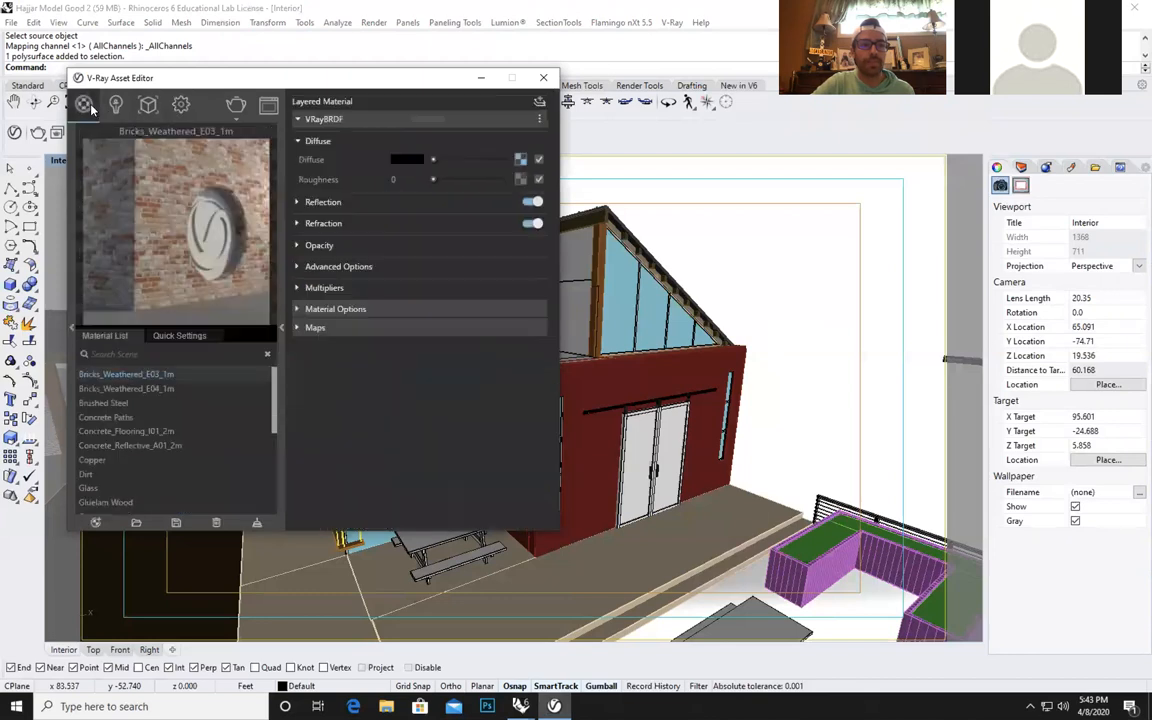
click(68, 323)
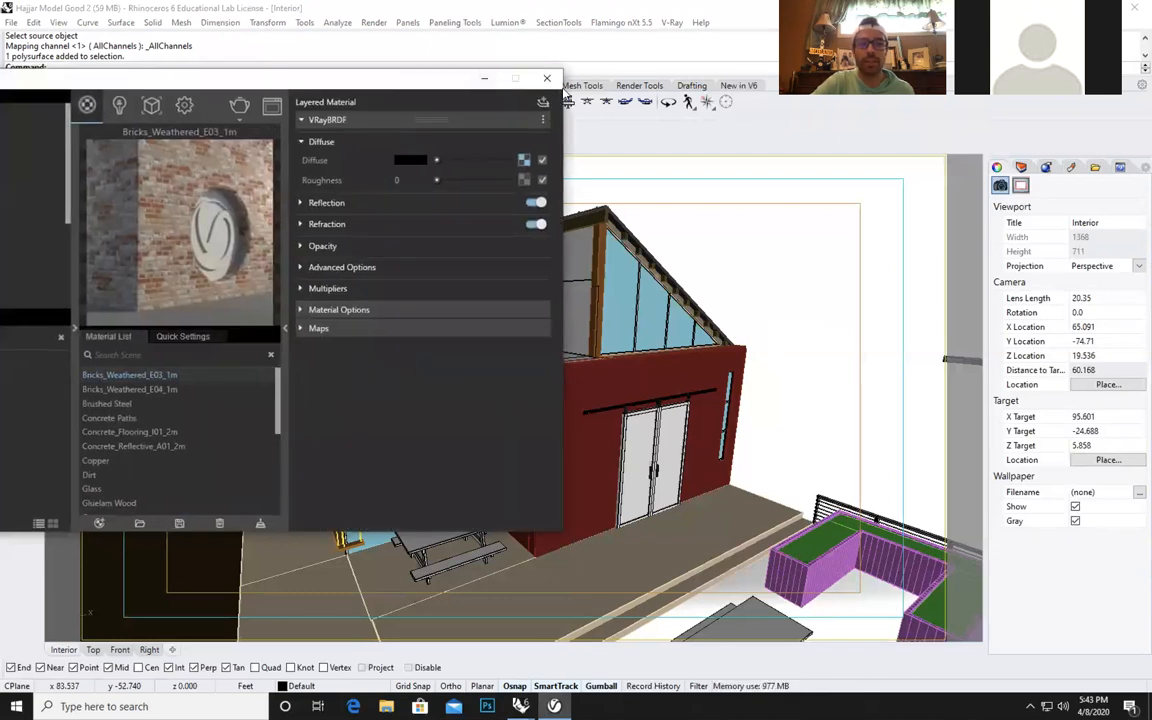
drag(478, 90, 497, 89)
drag(409, 90, 639, 120)
click(365, 432)
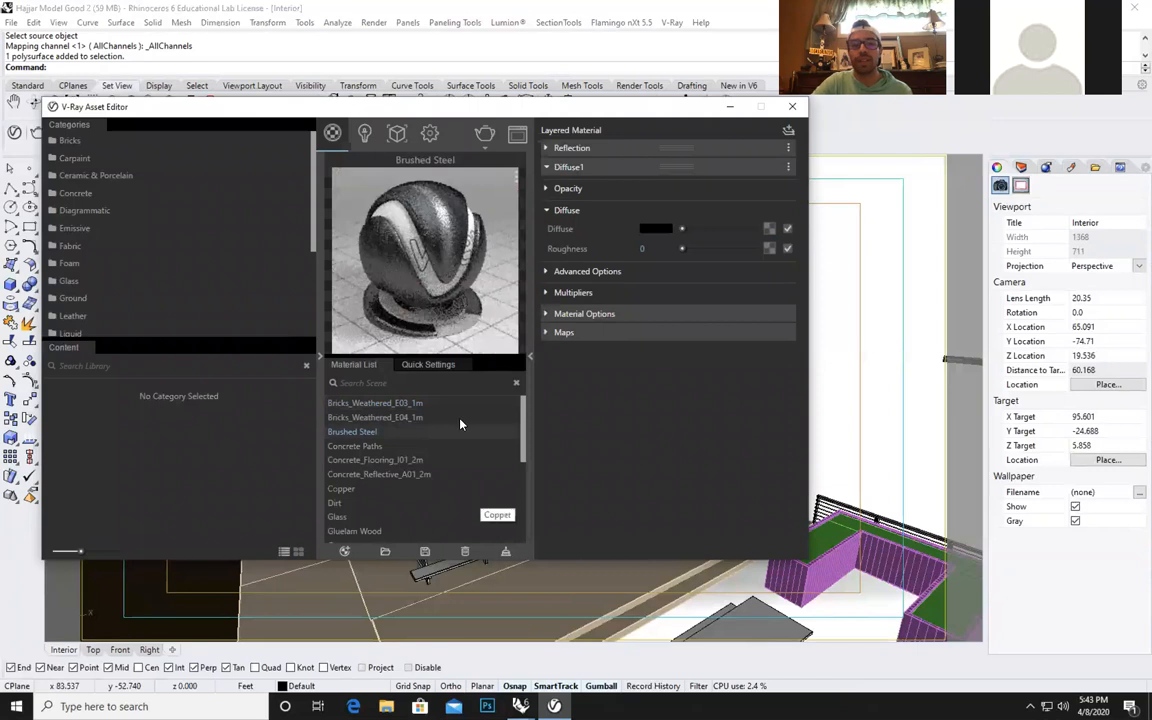
click(392, 476)
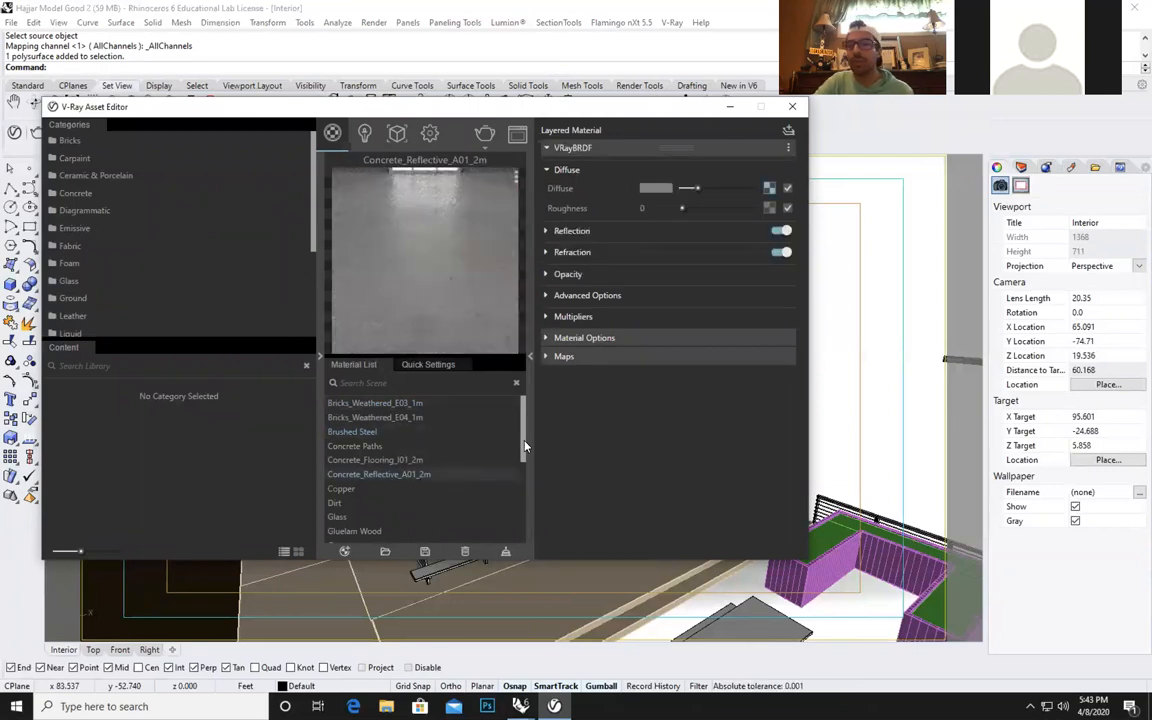
Import the Arch_Glass.vismat material file from the Mateirals folder inside the V-Ray folder.
click(386, 555)
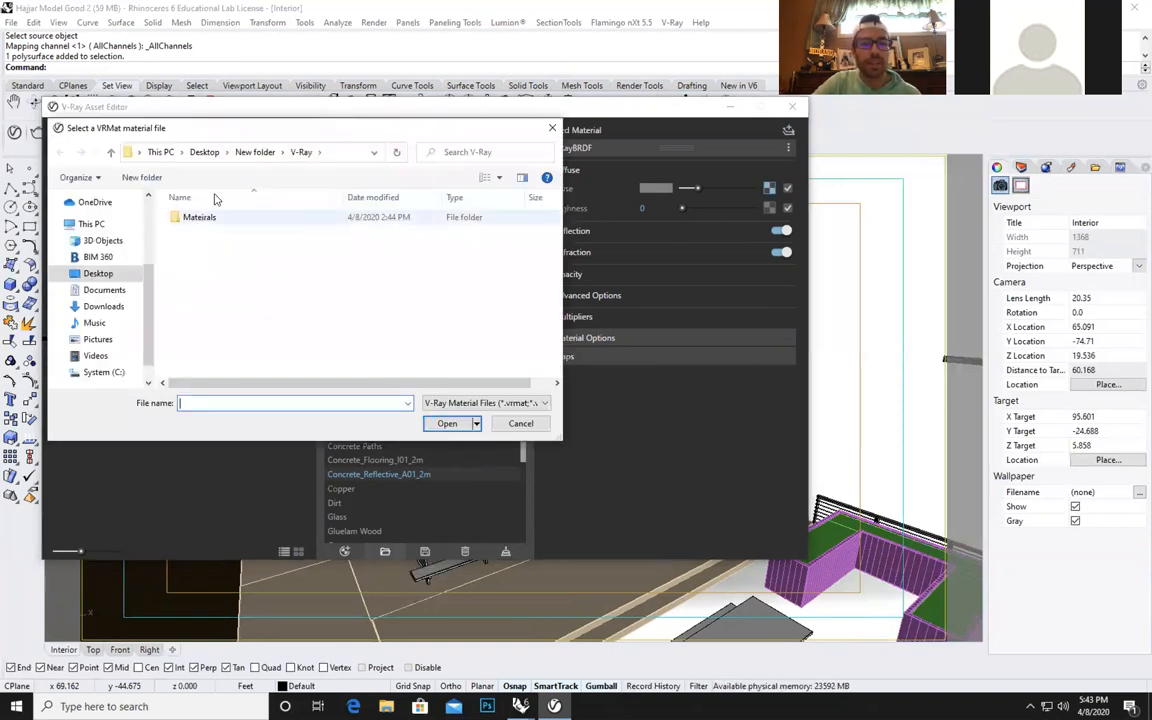
double_click(220, 218)
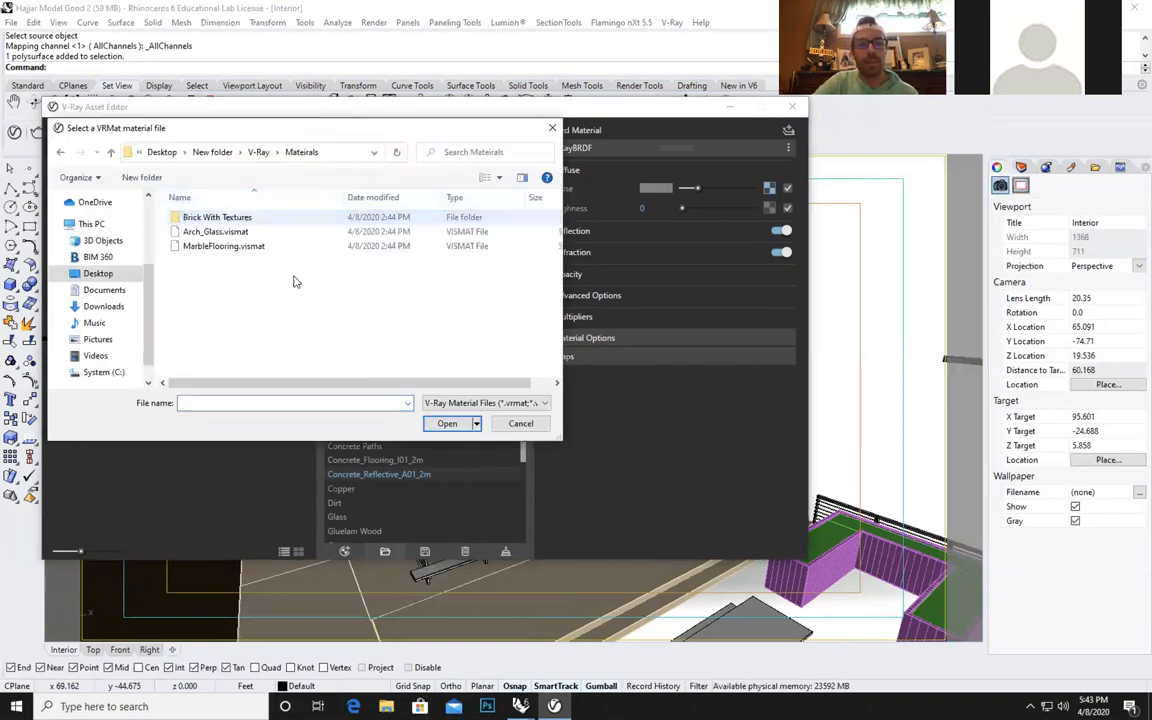
click(240, 233)
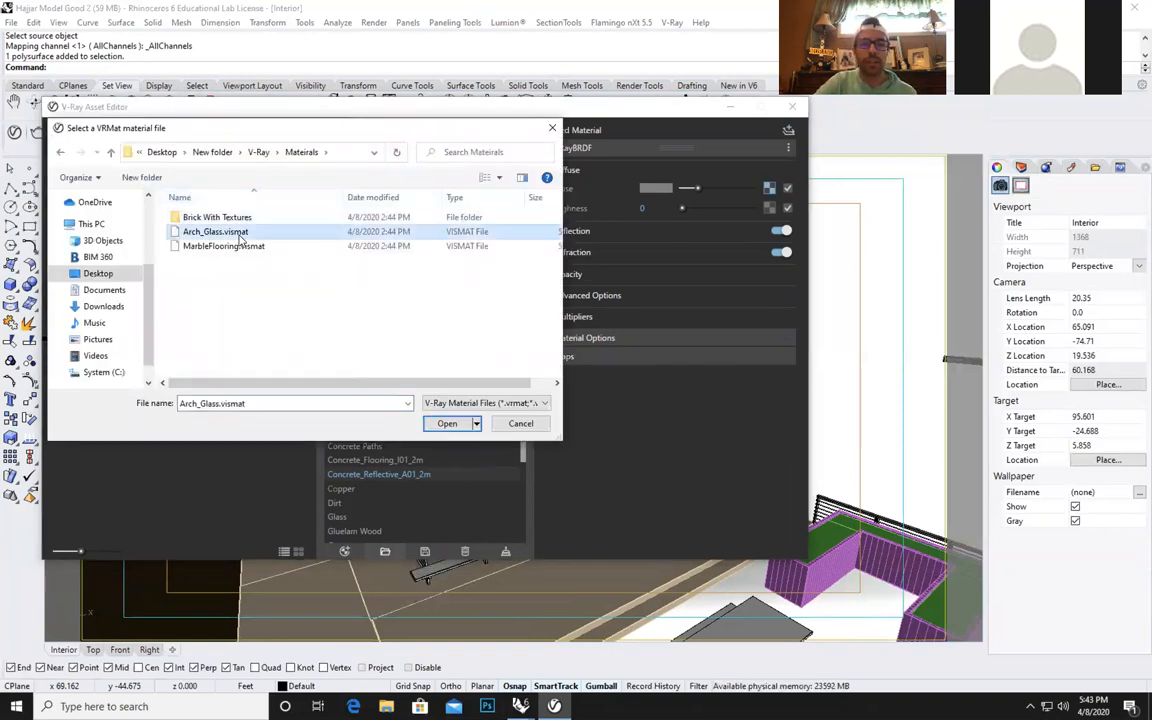
click(449, 423)
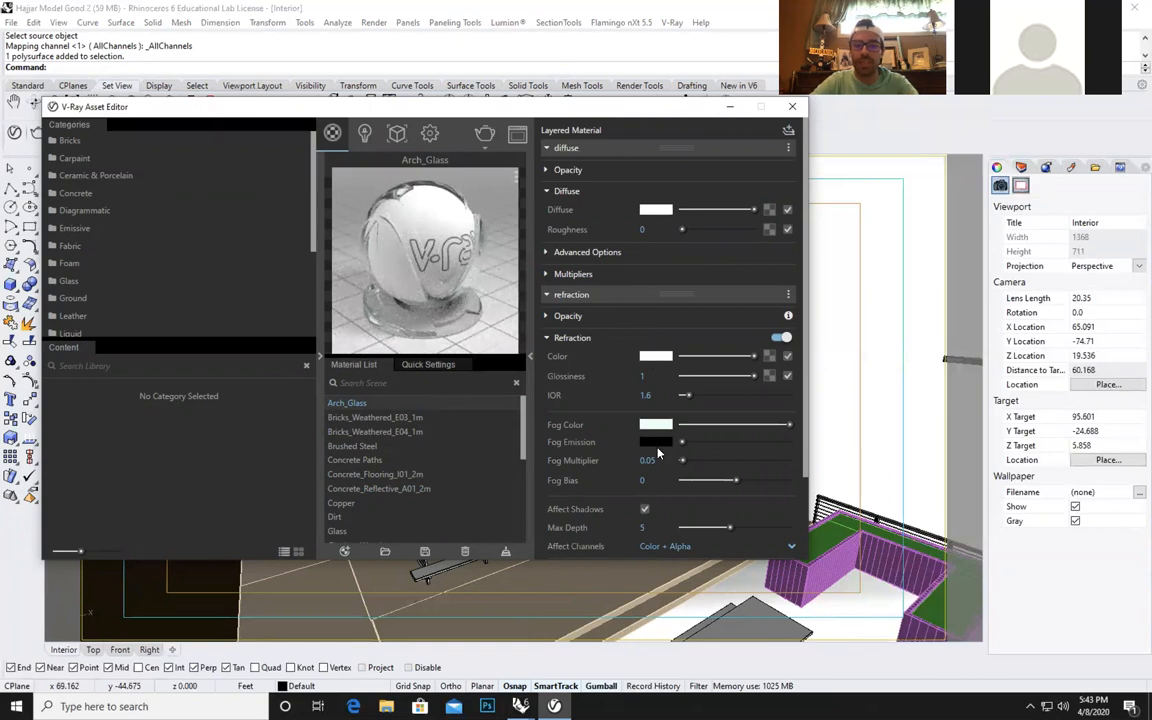
Examine the opacity and advanced options of the Arch_Glass material's diffuse layer, and minimize the V-Ray Asset Editor.
click(566, 170)
click(577, 173)
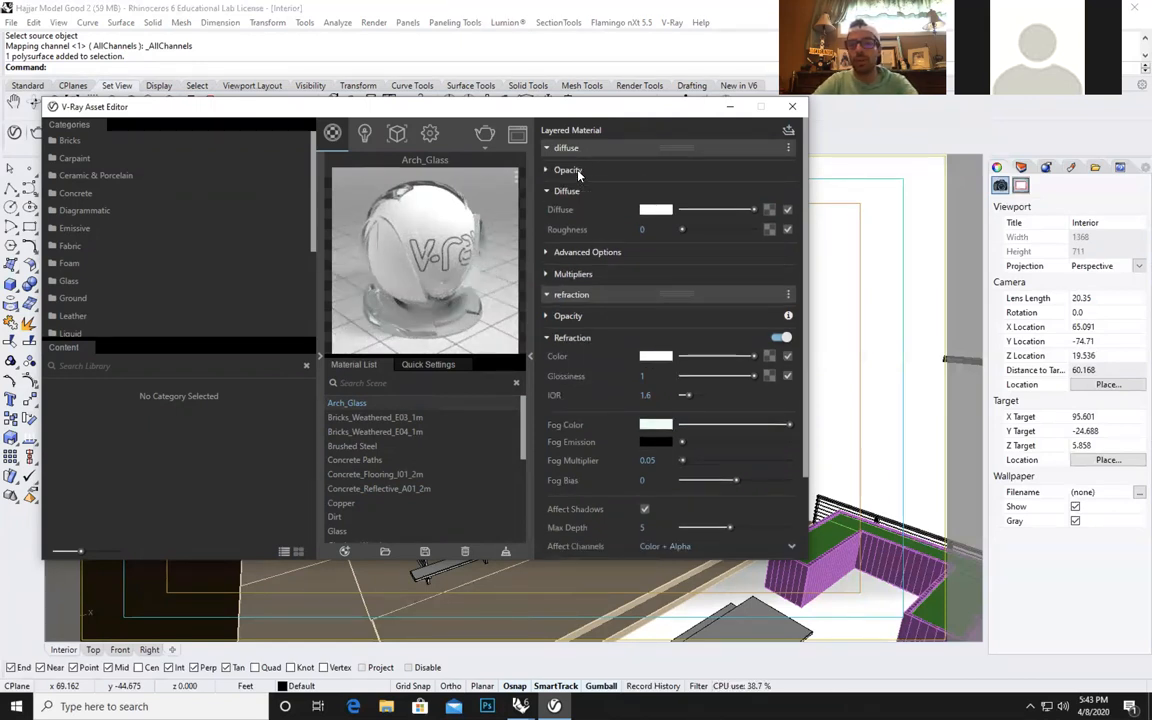
click(590, 253)
click(590, 253)
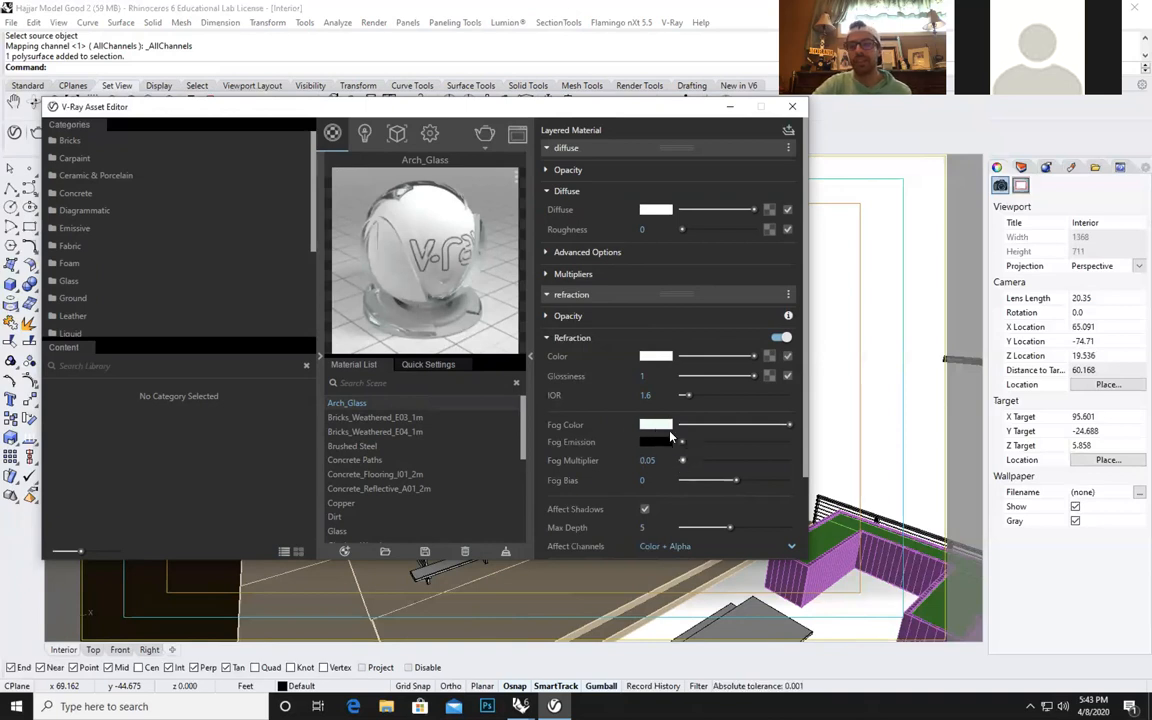
drag(497, 104, 565, 62)
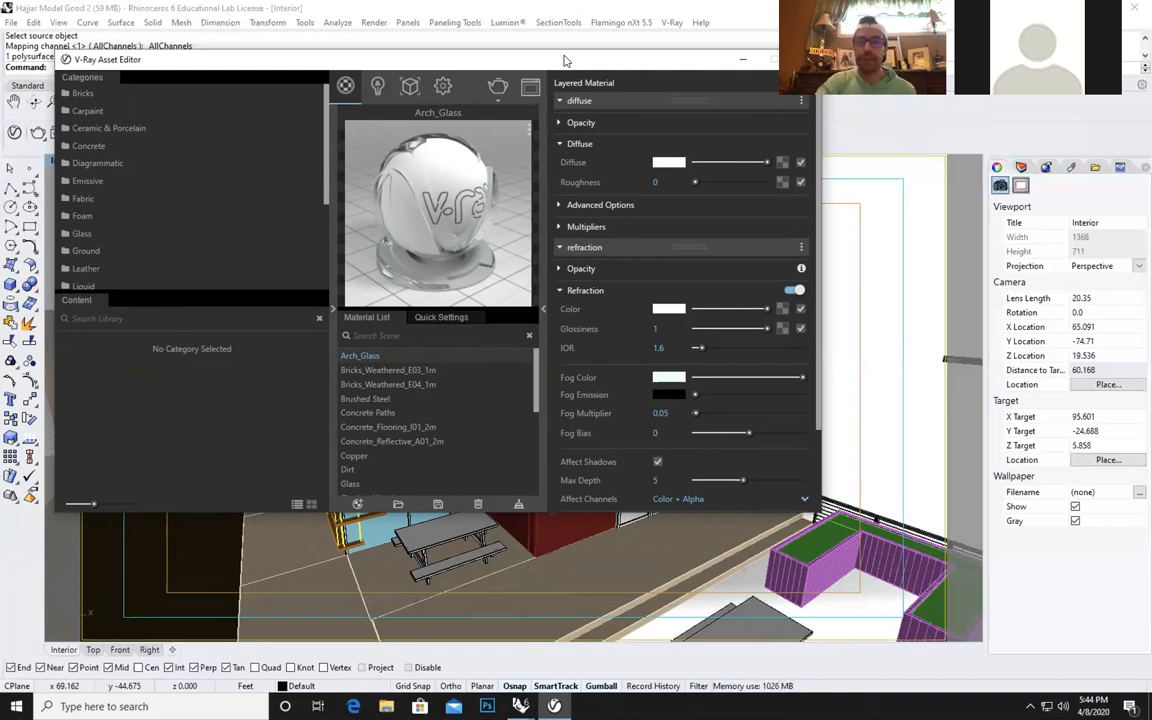
click(742, 61)
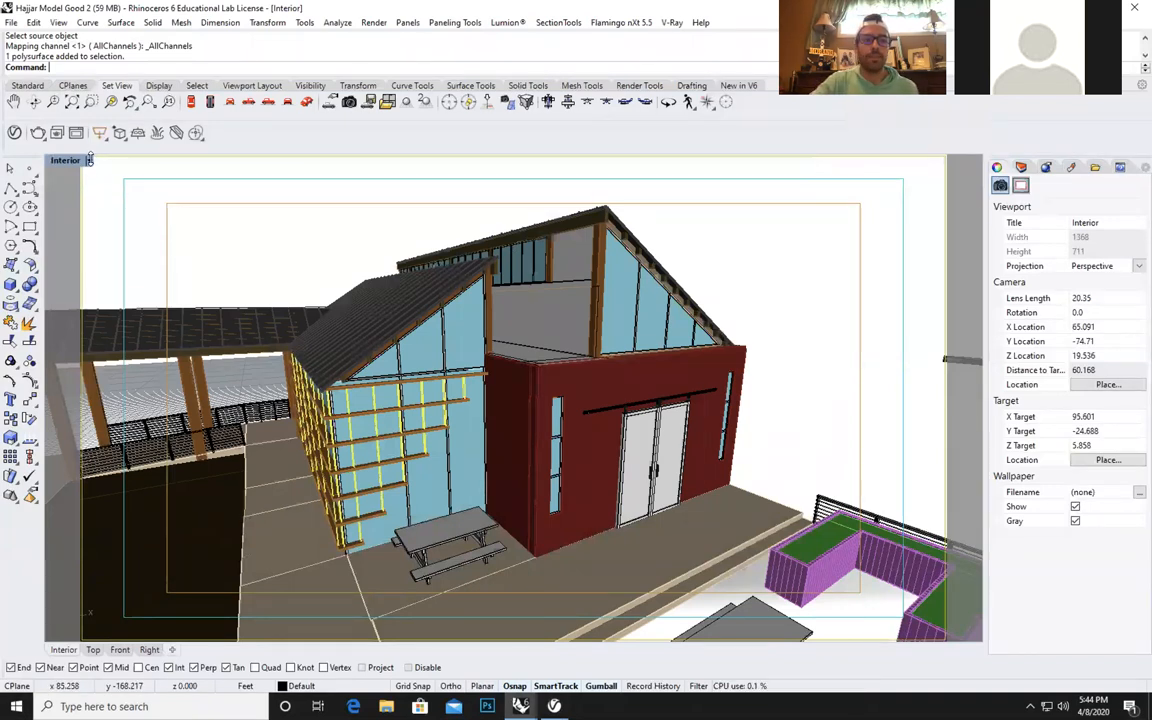
Restore the saved Interior view and select the front pendant lamp's spotlight and point light.
click(88, 160)
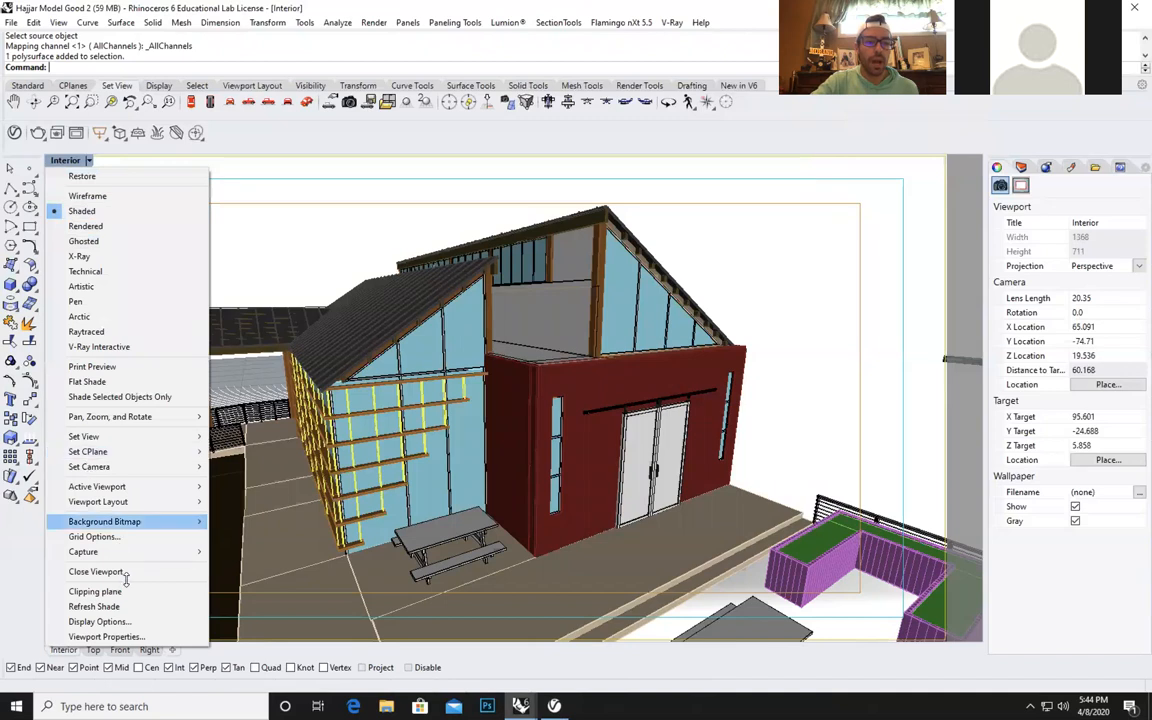
mouse_move(150, 437)
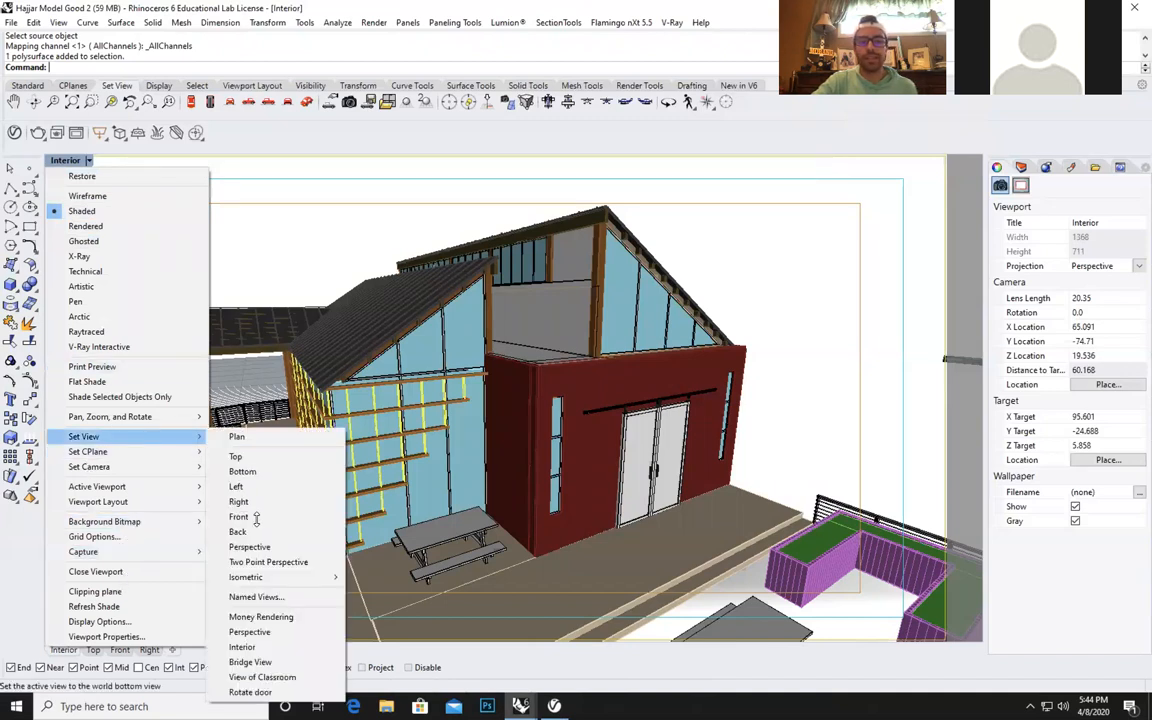
click(243, 647)
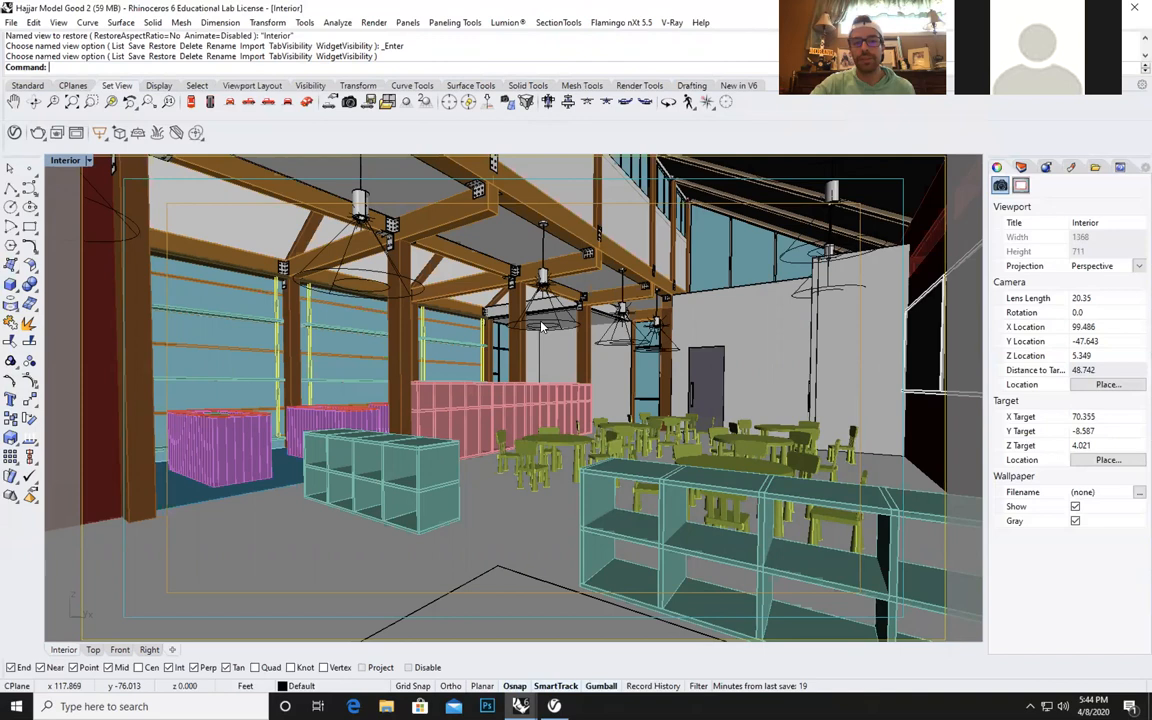
click(362, 225)
click(364, 296)
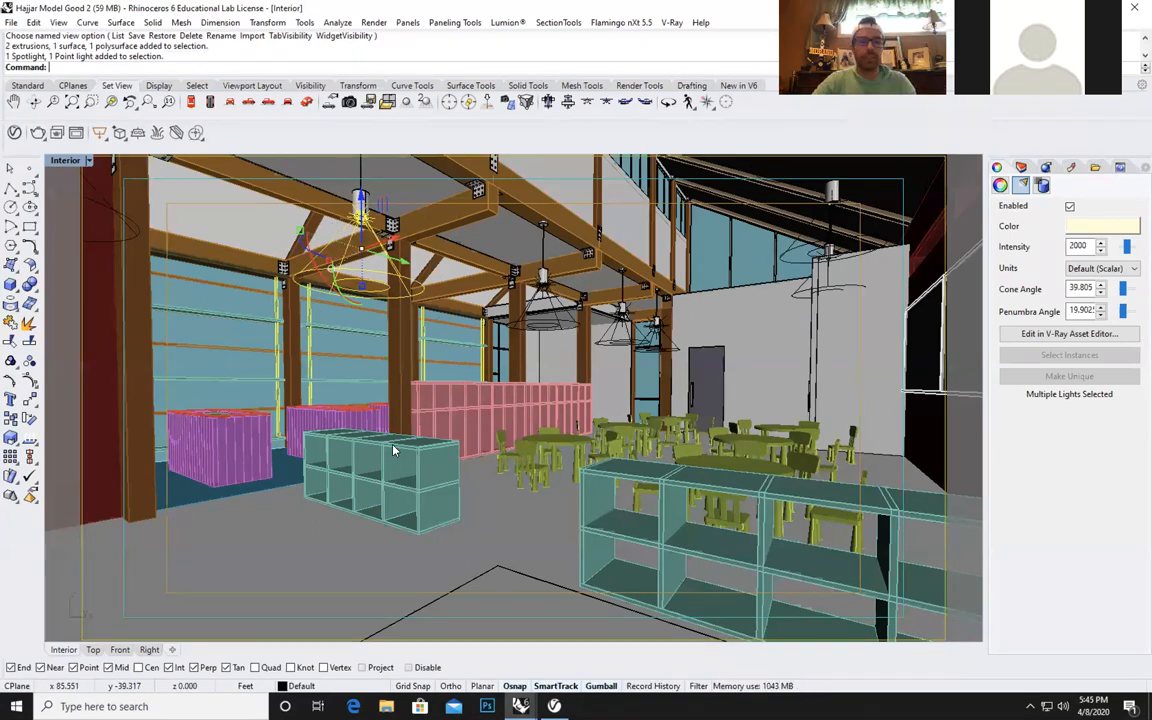
Place a point light on top of the small teal shelving unit beside the timber column, and select that light.
text(Point)
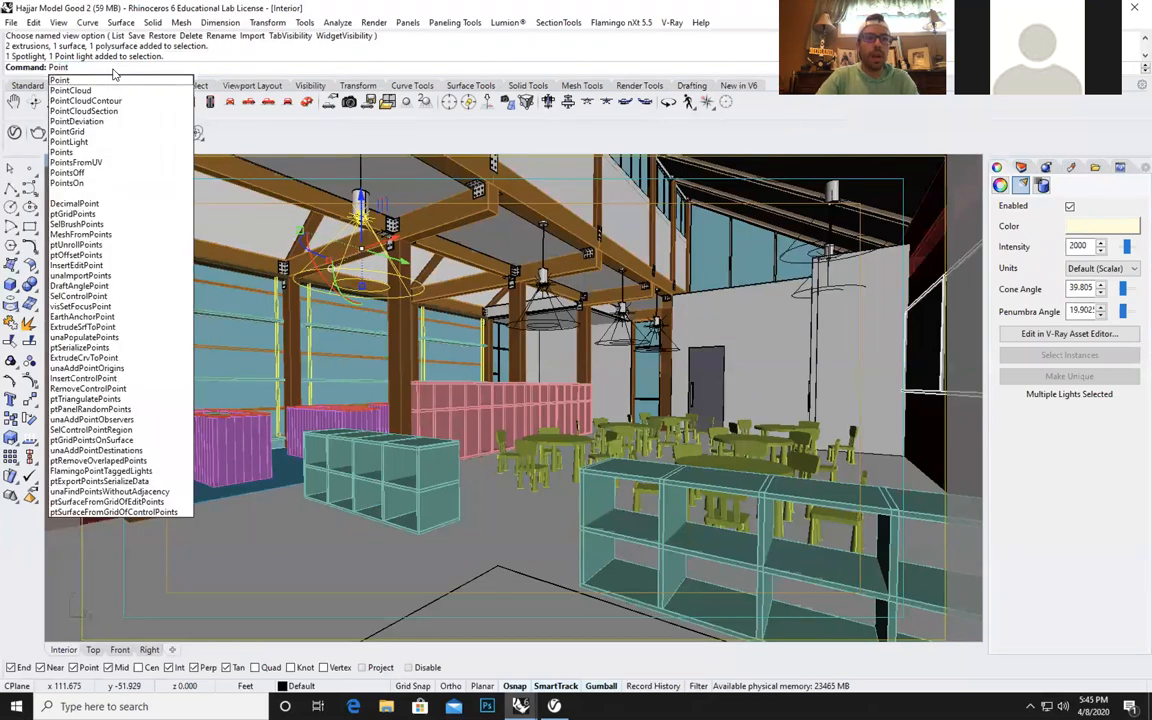
text(Light)
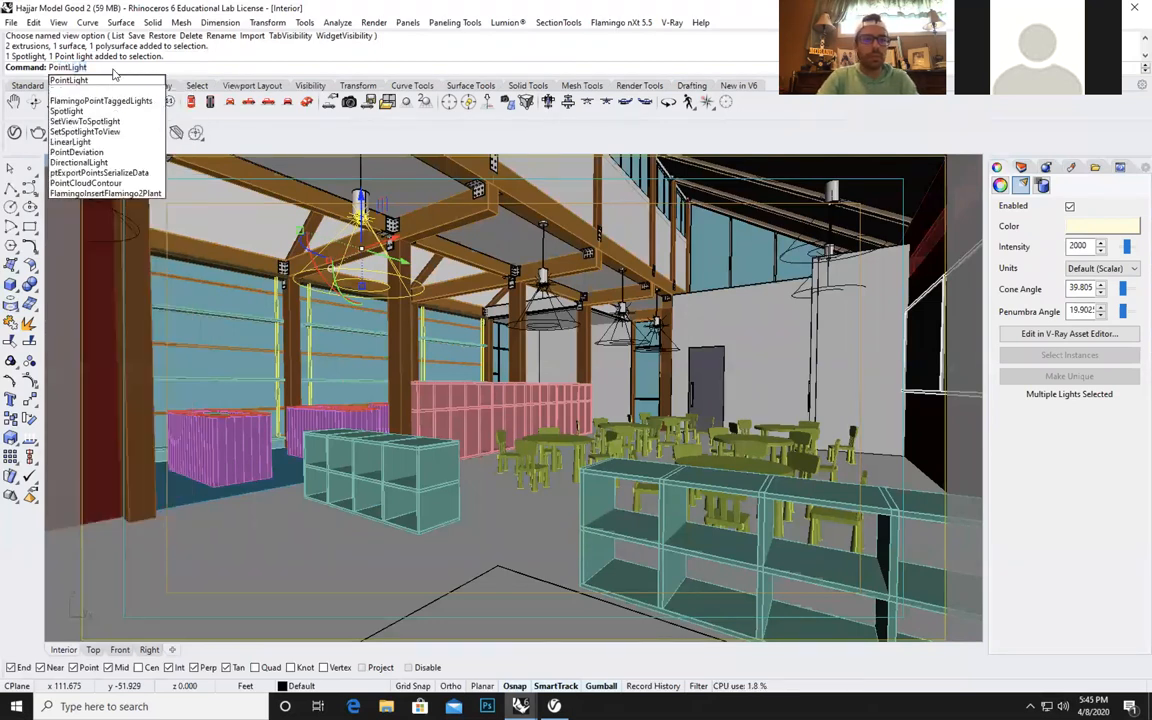
key(Return)
click(418, 448)
click(418, 448)
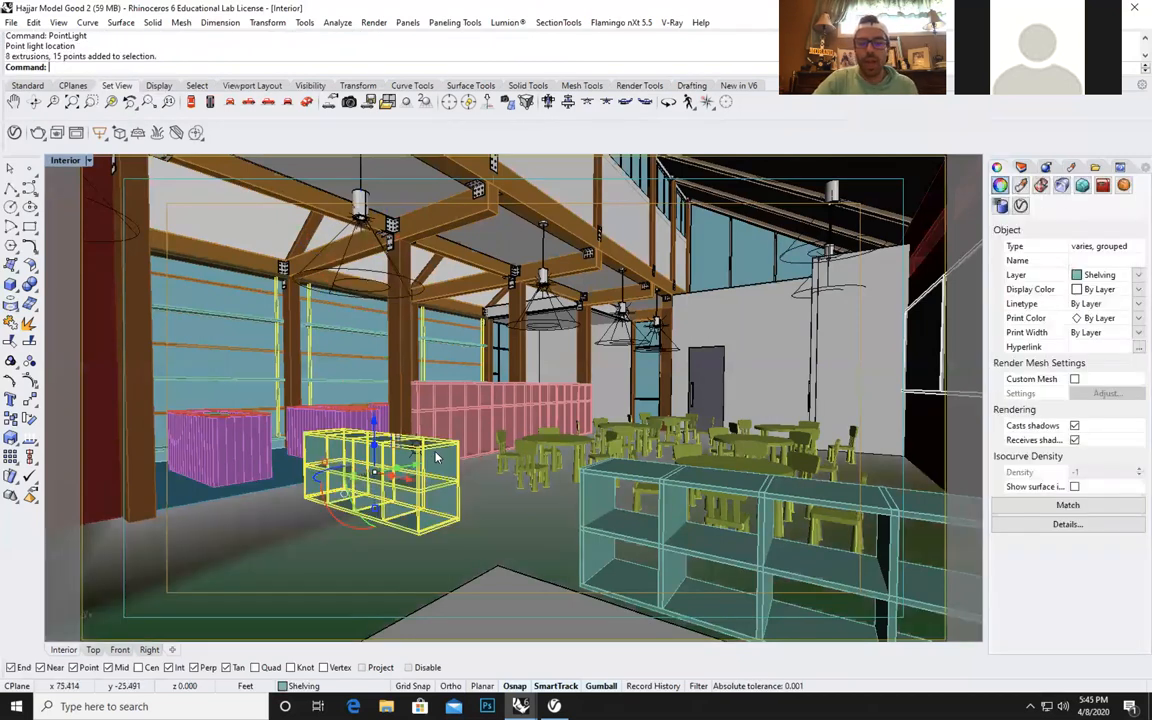
click(418, 448)
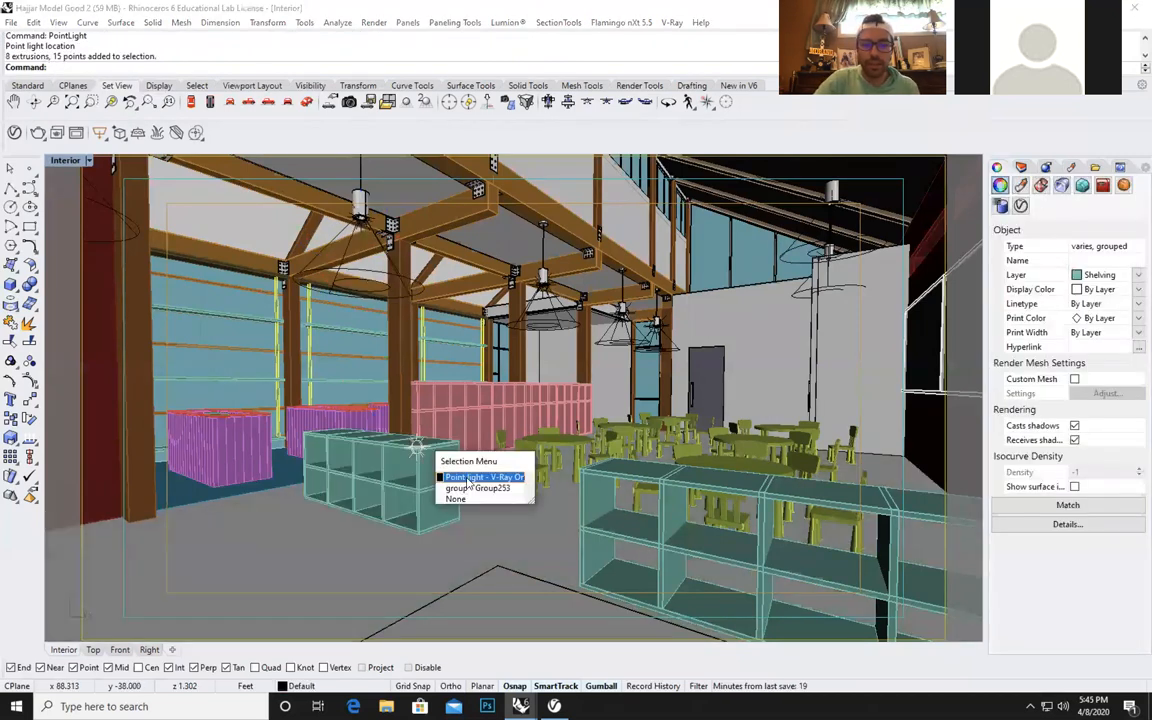
click(470, 478)
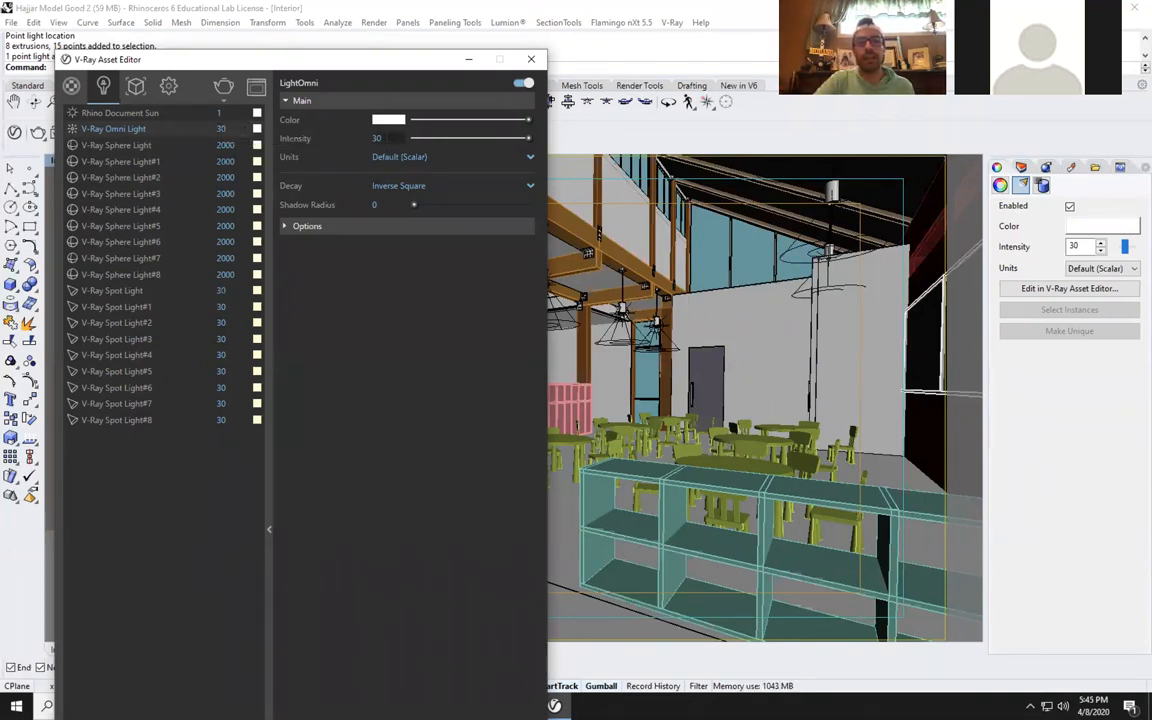
Set the V-Ray Omni Light's color to green with RGB 0.244, 0.784, 0.27, and dismiss the color picker.
click(399, 121)
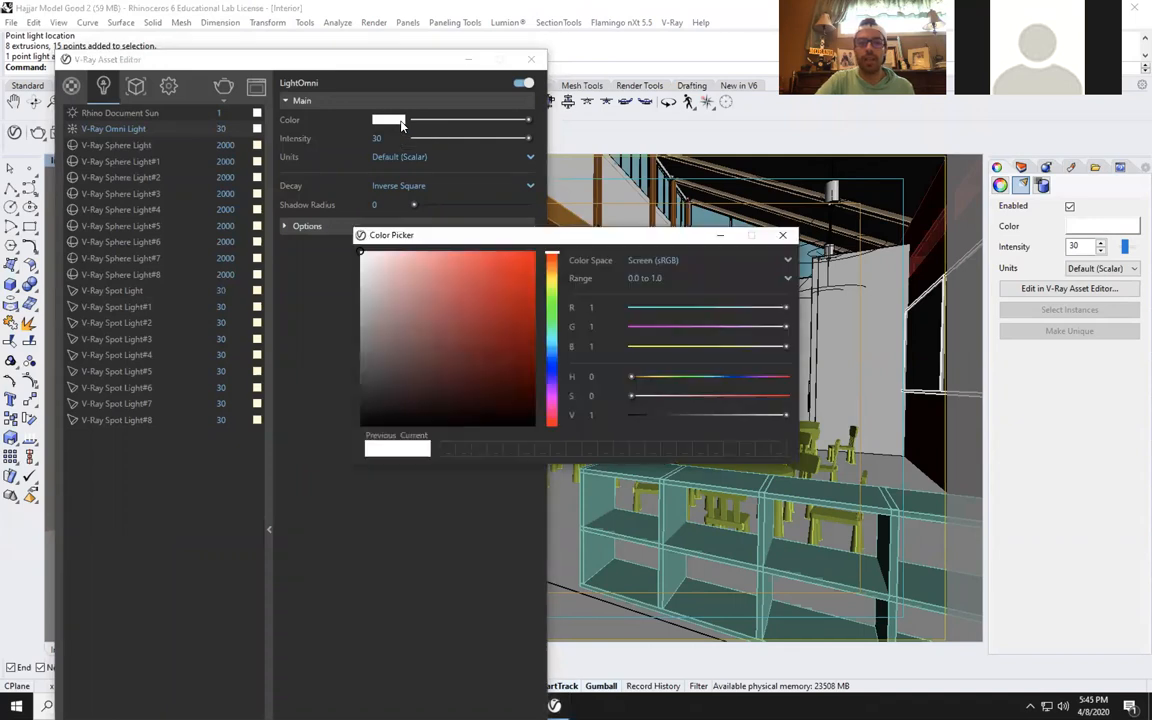
drag(555, 260, 551, 283)
drag(403, 268, 396, 253)
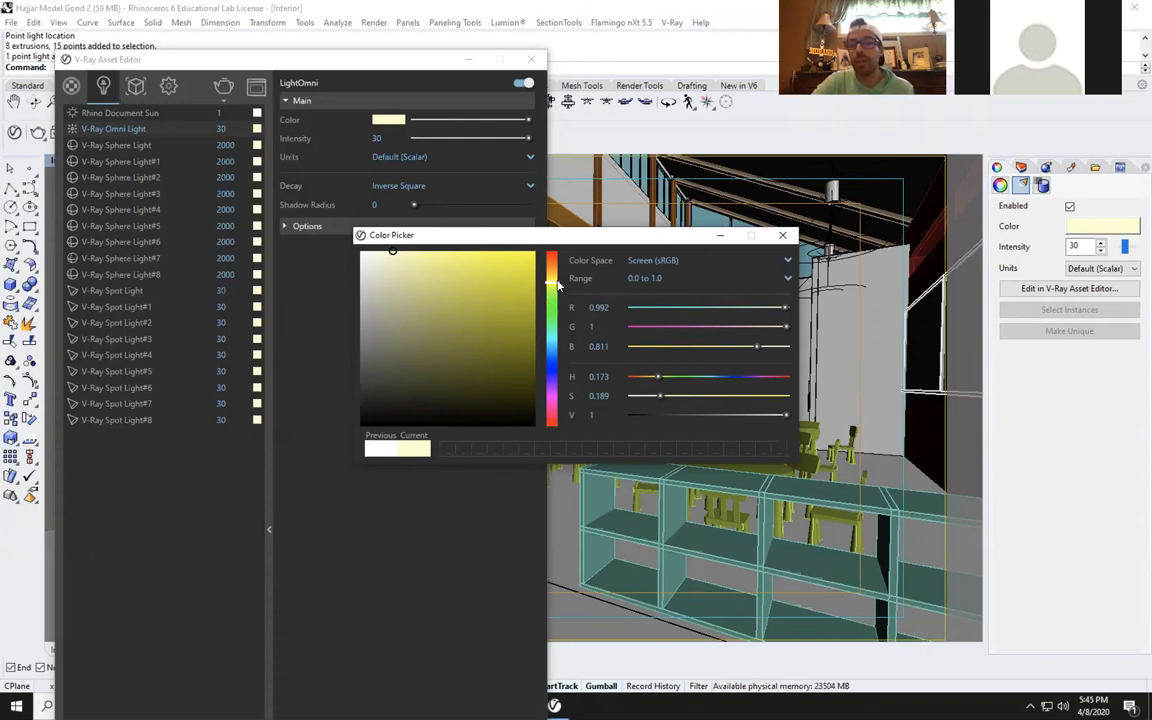
drag(557, 293, 551, 313)
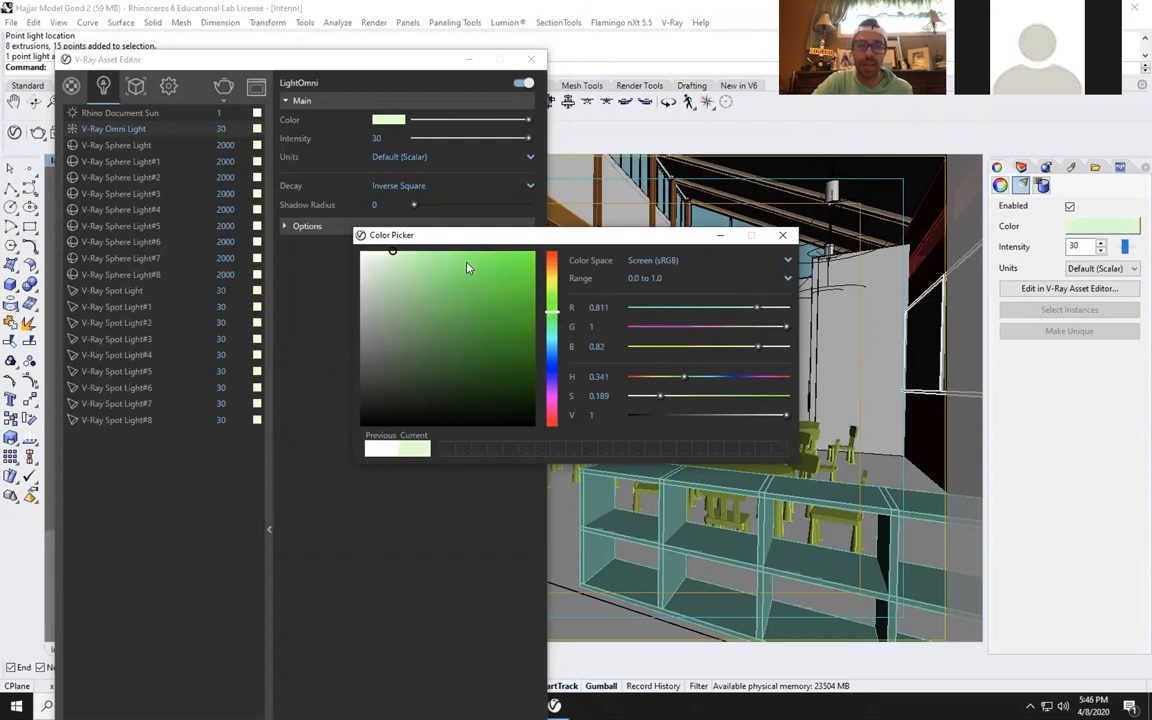
click(480, 289)
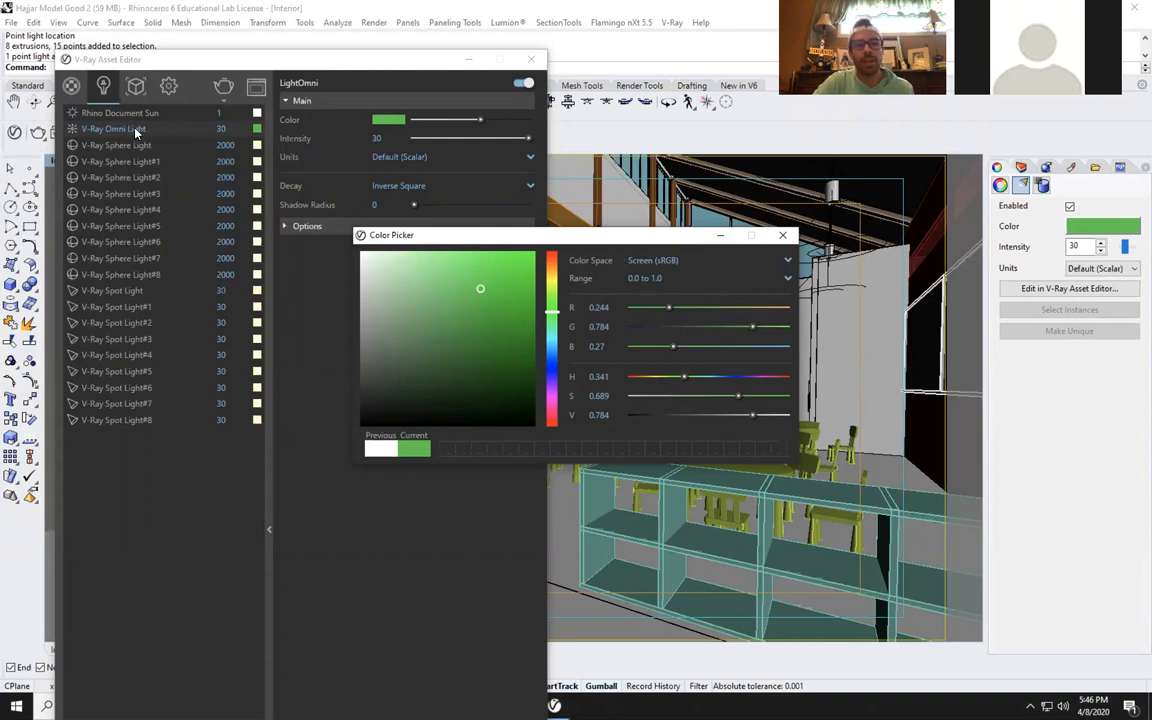
click(718, 239)
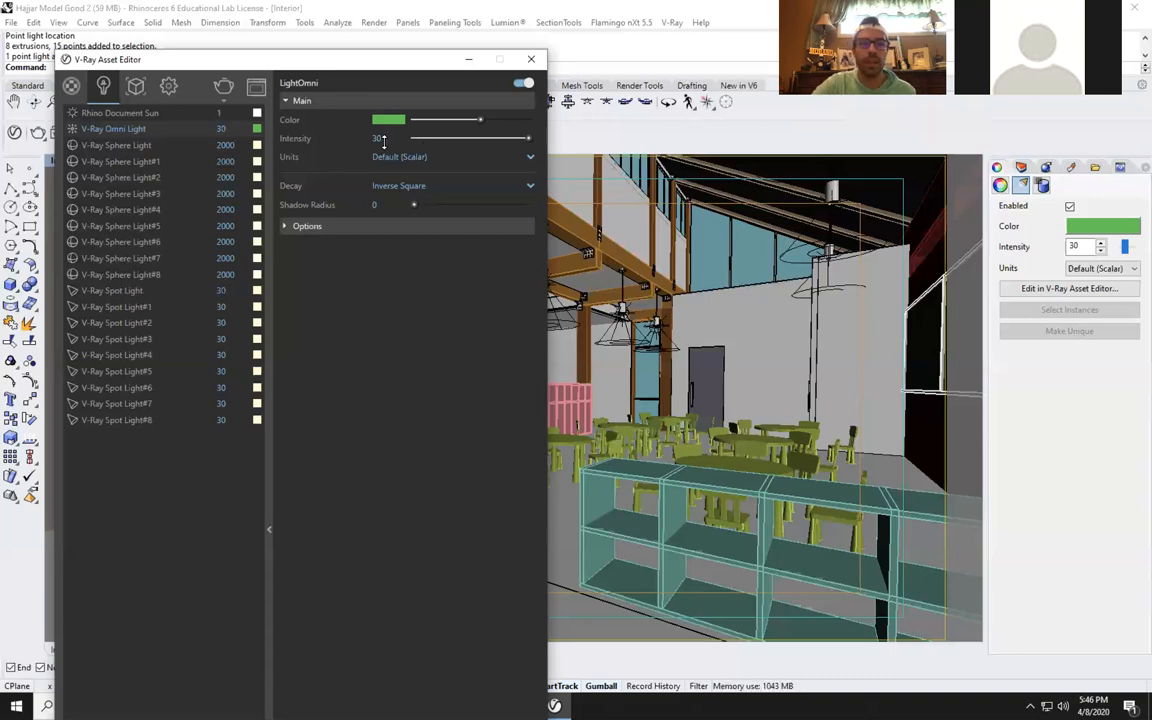
Examine the options of the V-Ray Omni Light and V-Ray Sphere Light#1, including shadows, and minimize the V-Ray Asset Editor.
click(306, 226)
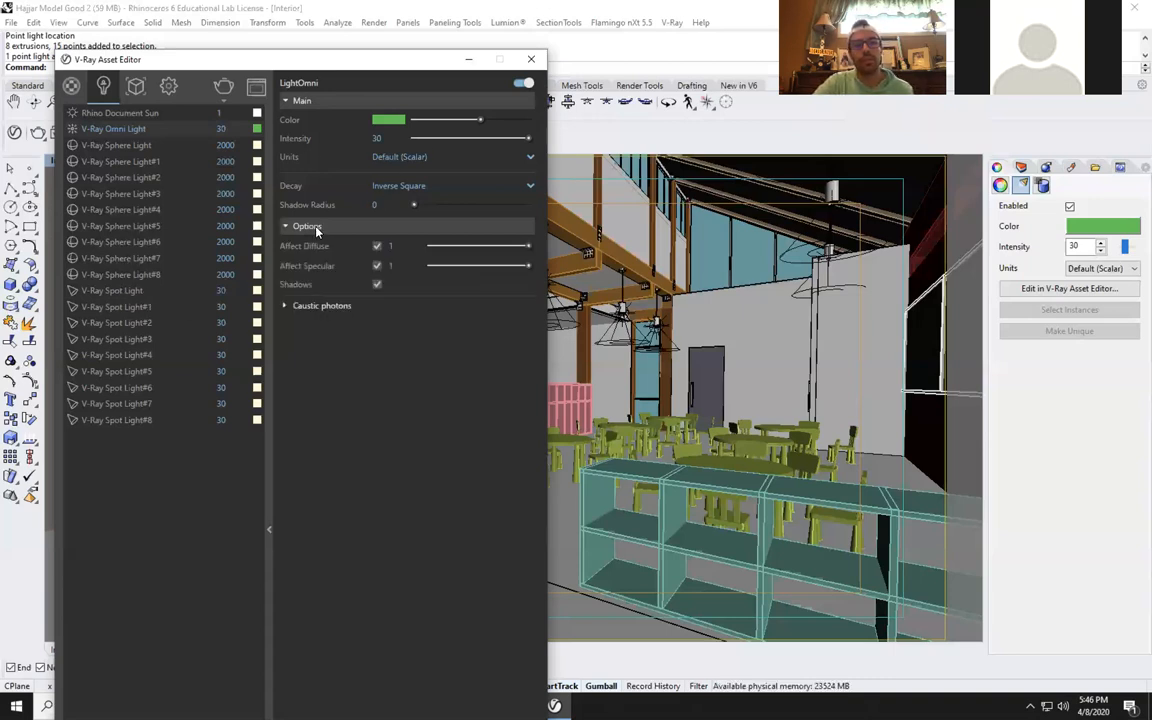
click(114, 163)
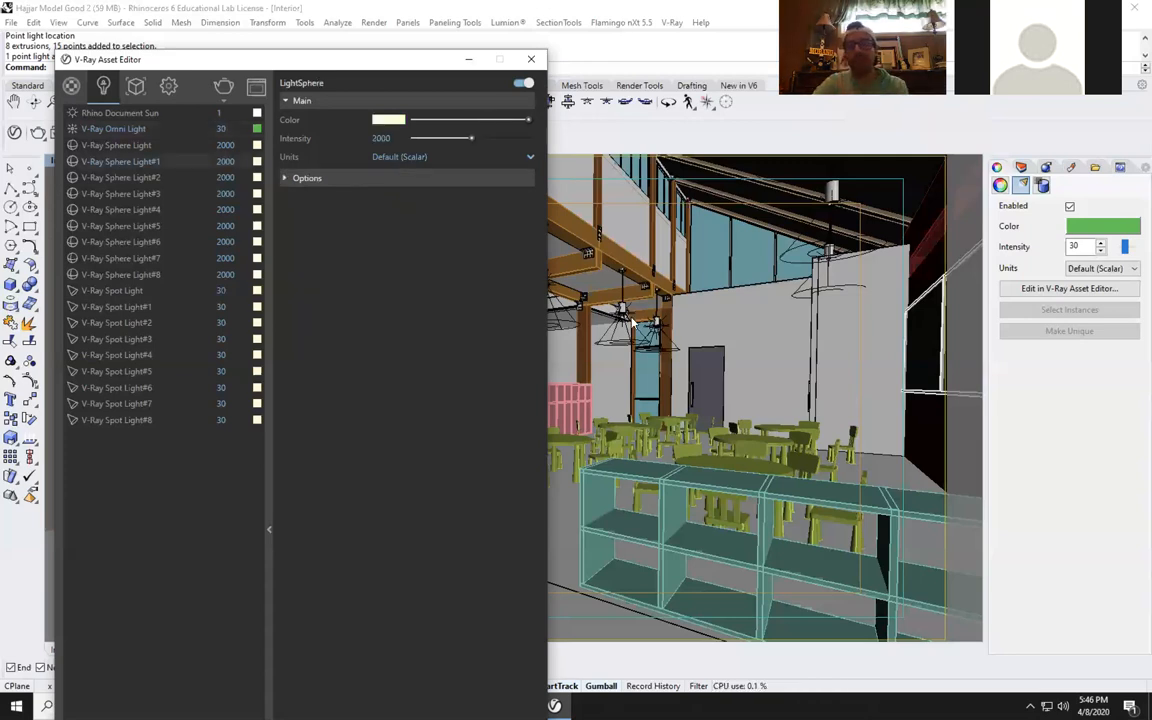
click(317, 182)
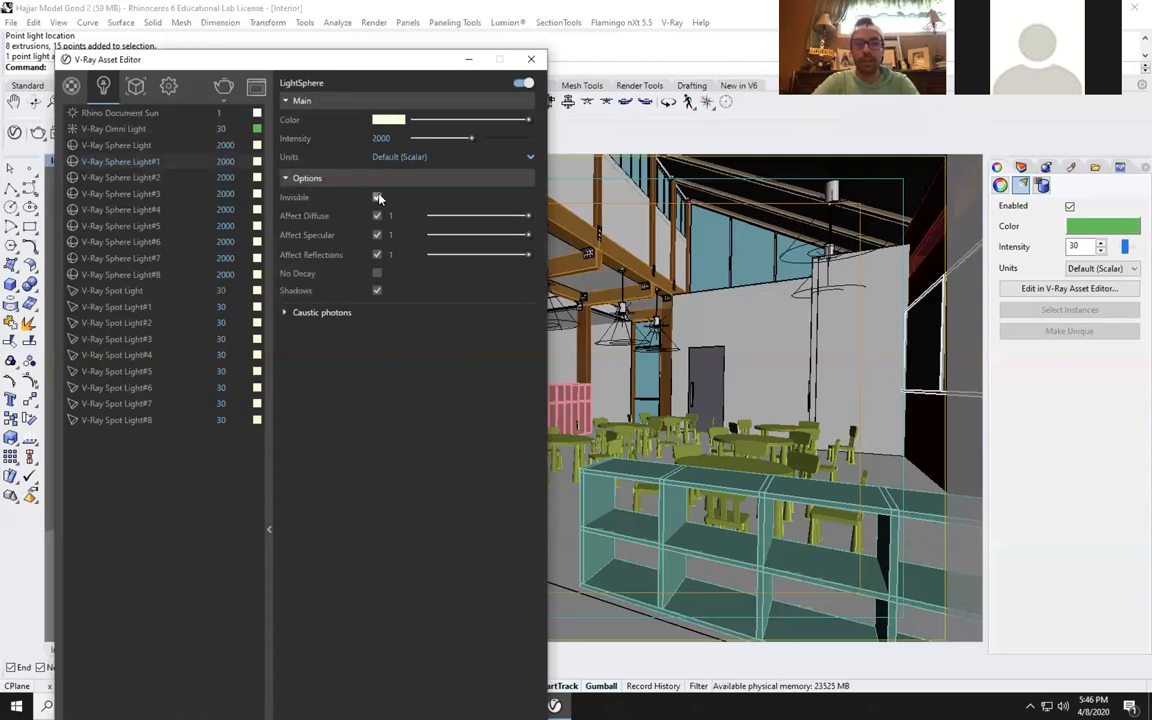
click(375, 287)
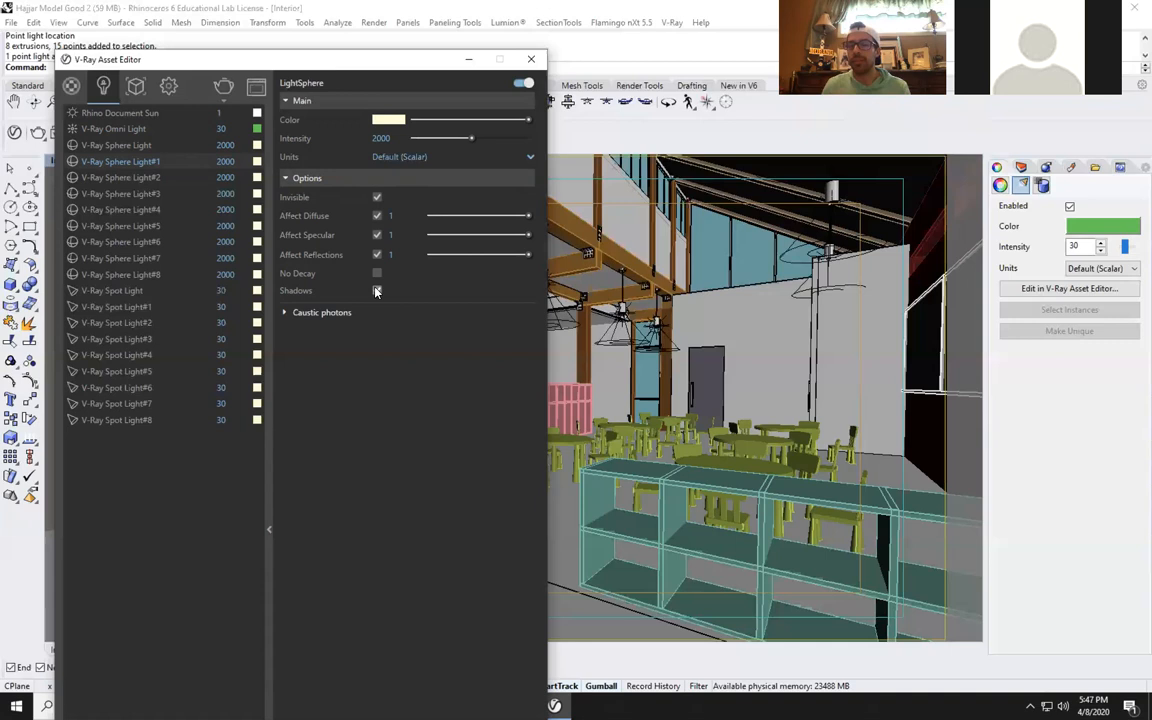
click(376, 291)
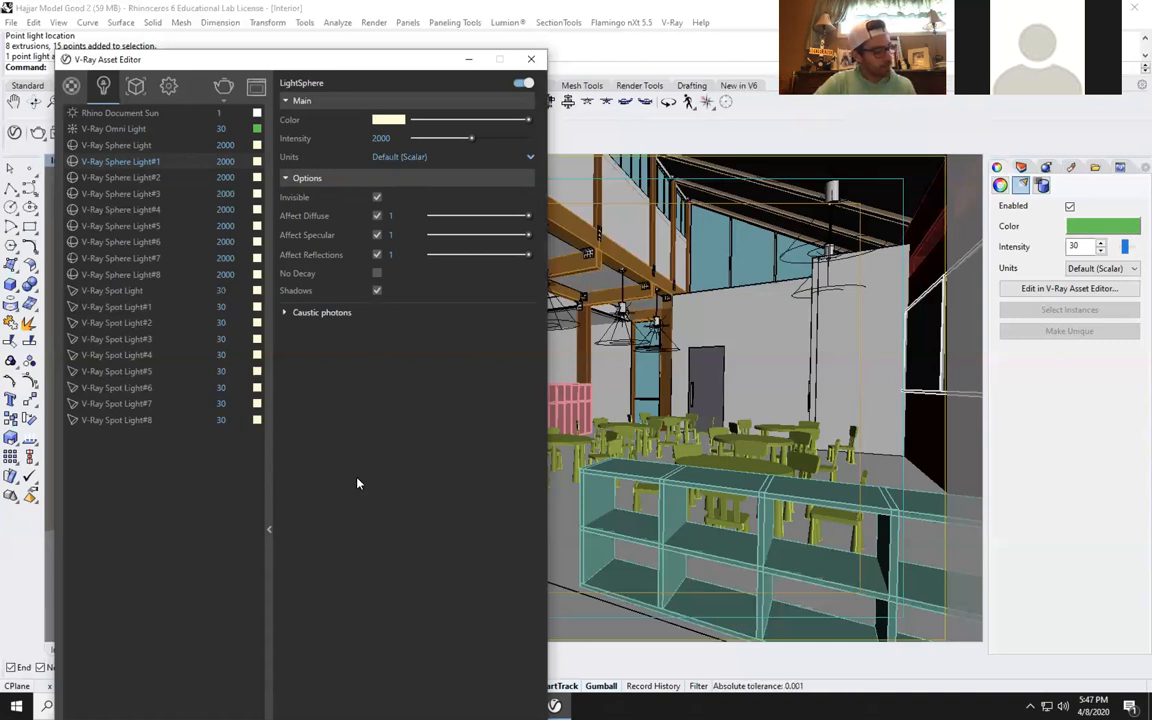
click(467, 64)
Show the whole building and its surrounding site from outside in the Interior viewport.
scroll(682, 450, up, 5)
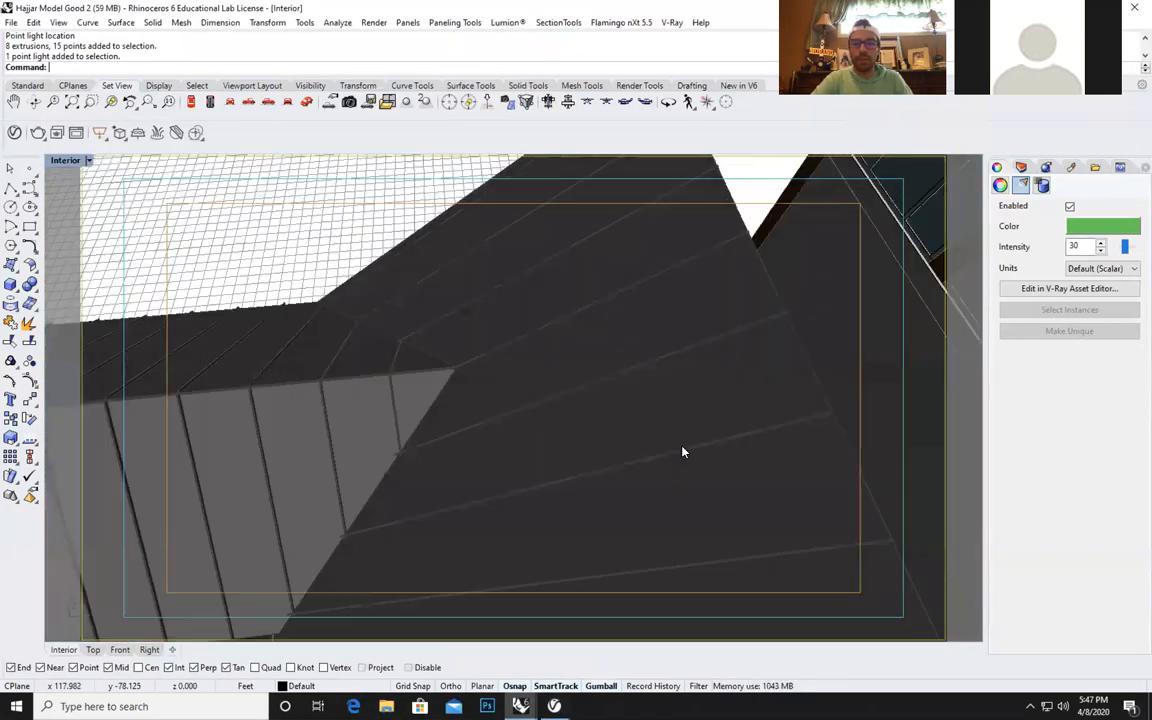
scroll(682, 450, down, 6)
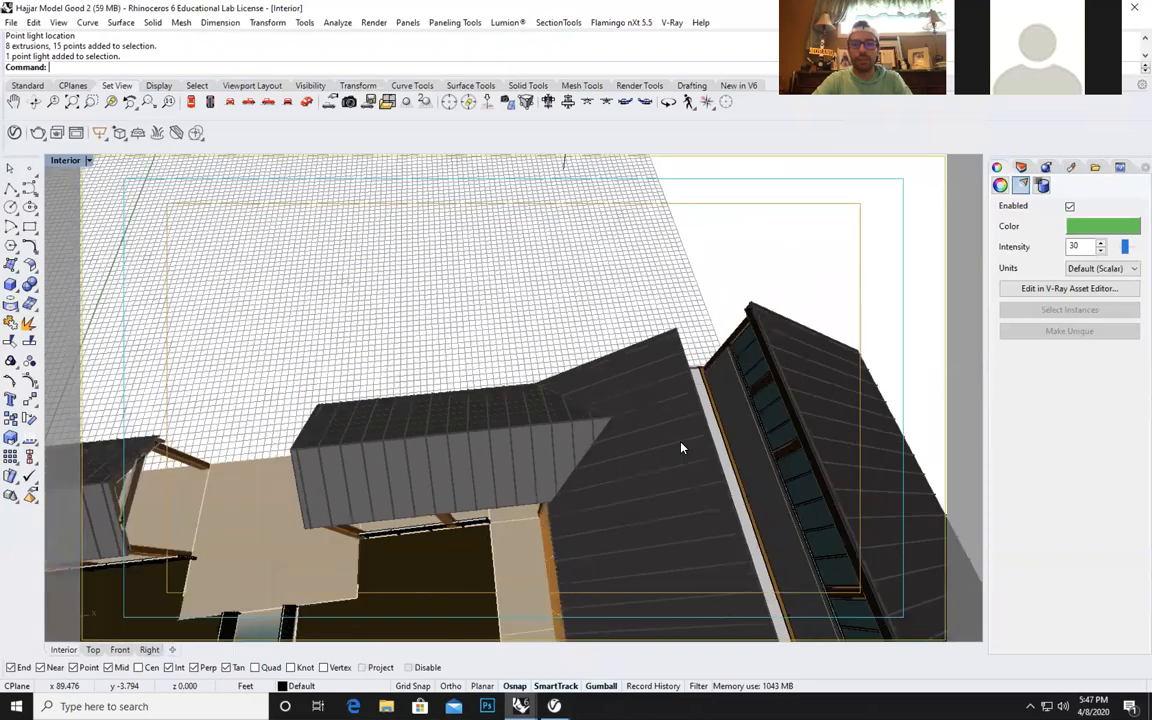
scroll(682, 447, down, 3)
right_drag(733, 478, 764, 406)
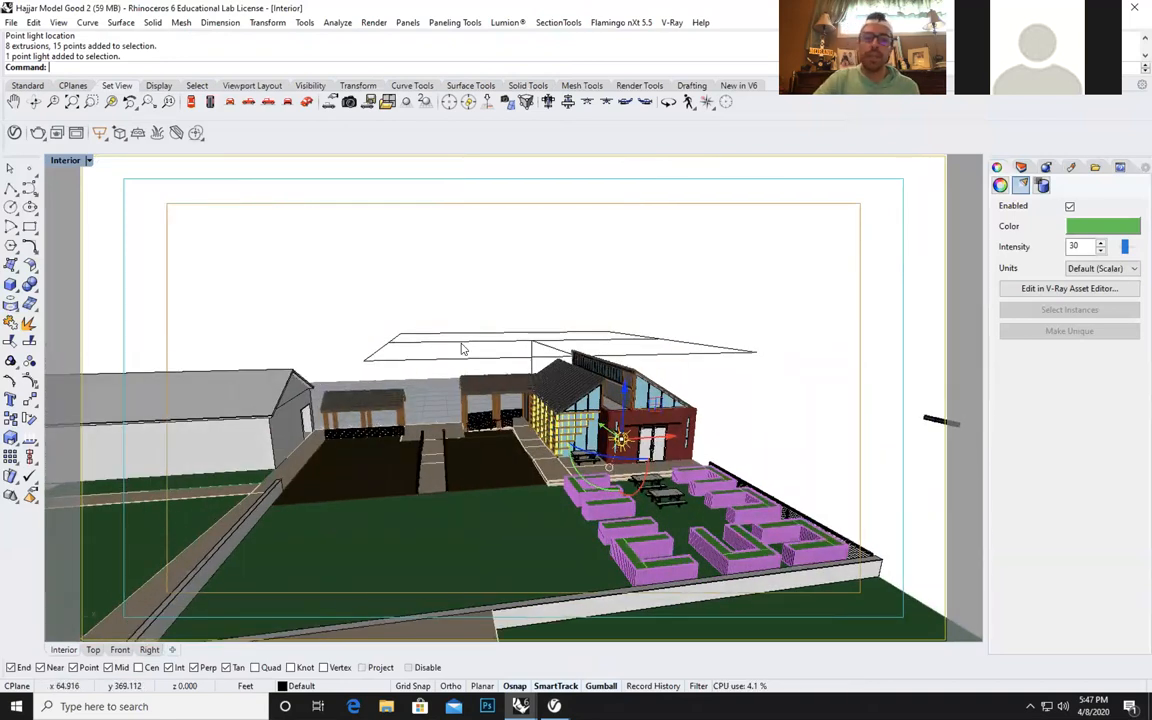
Create a V-Ray Clipper plane beside the building and raise it above the roof.
click(463, 348)
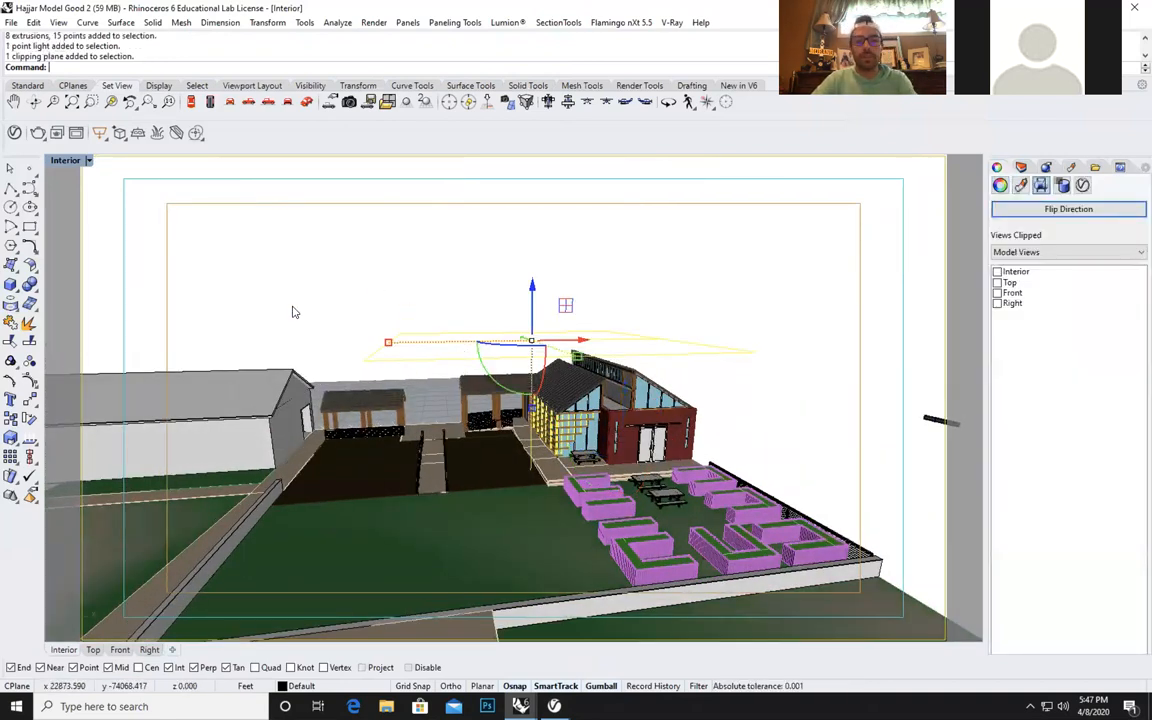
key(Escape)
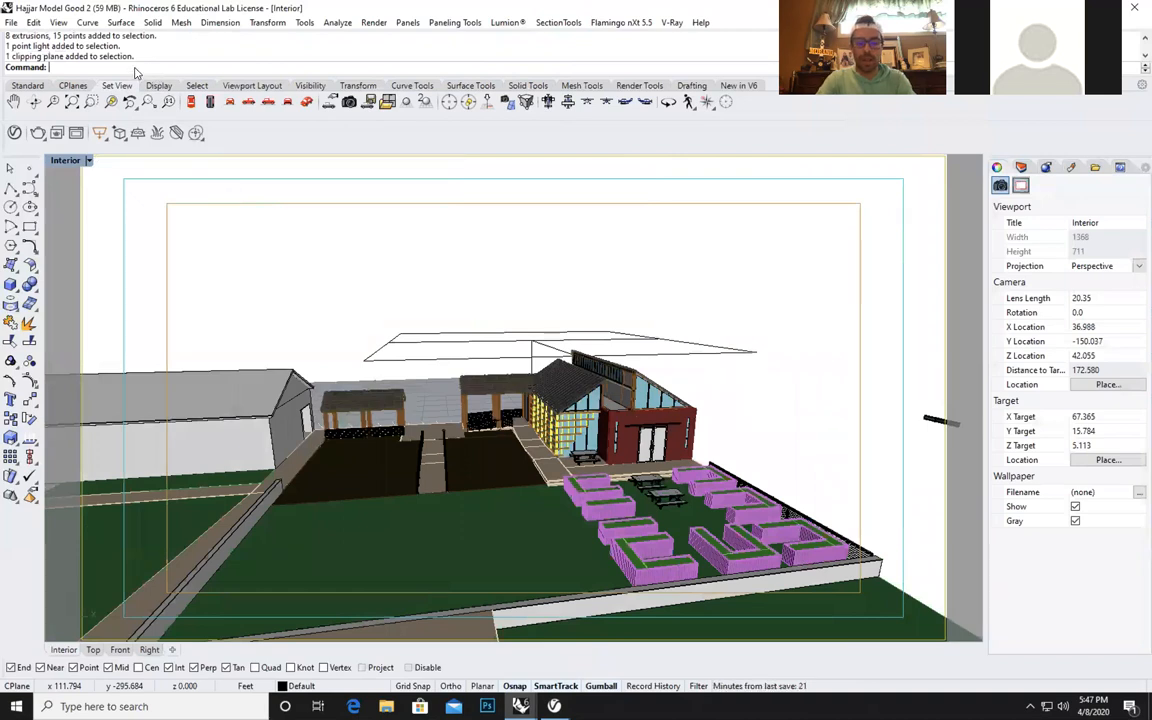
text(C)
key(BackSpace)
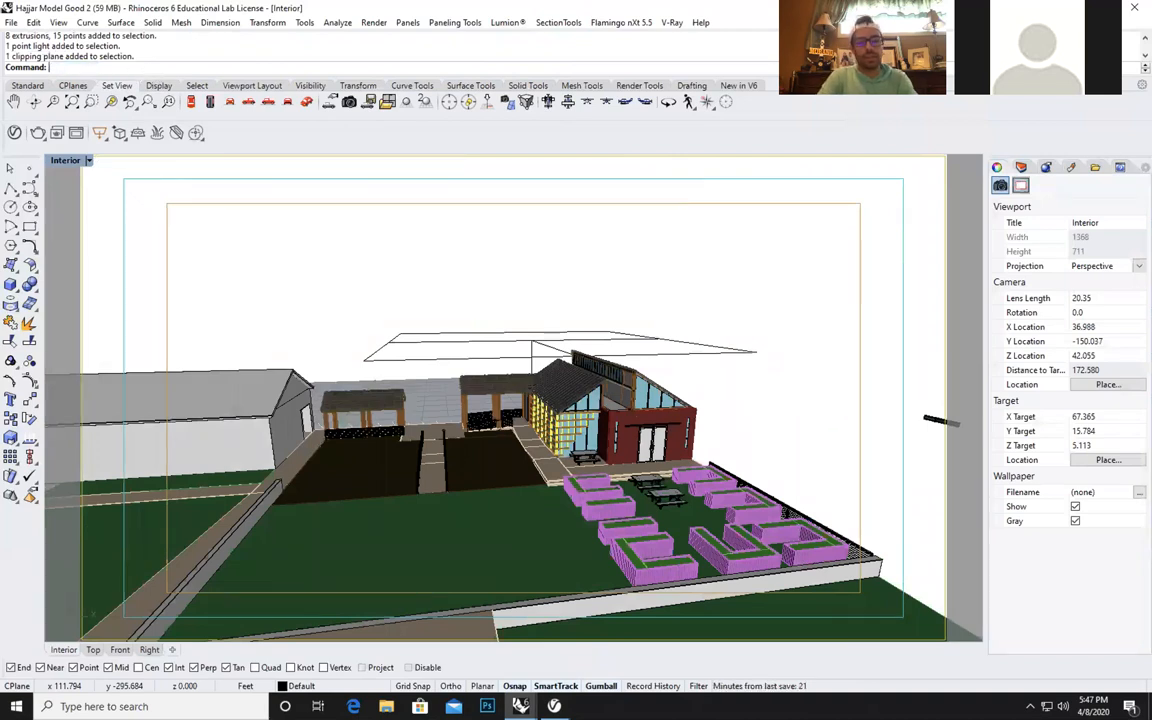
text(vrayClipper)
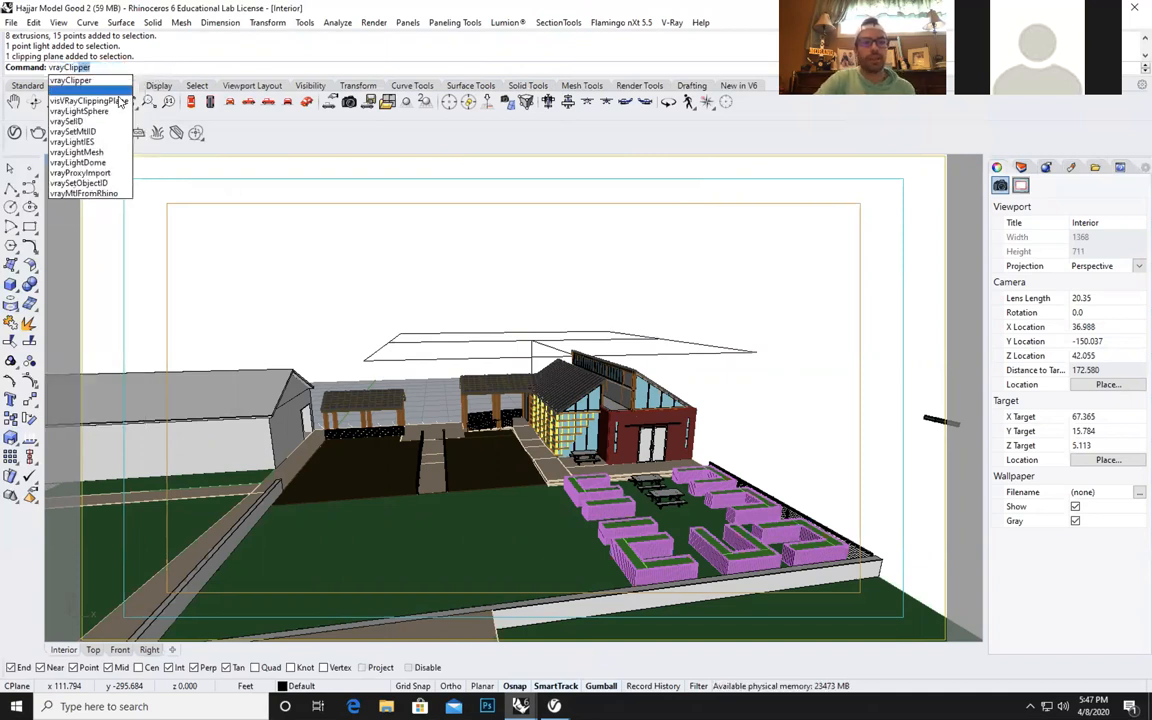
click(121, 102)
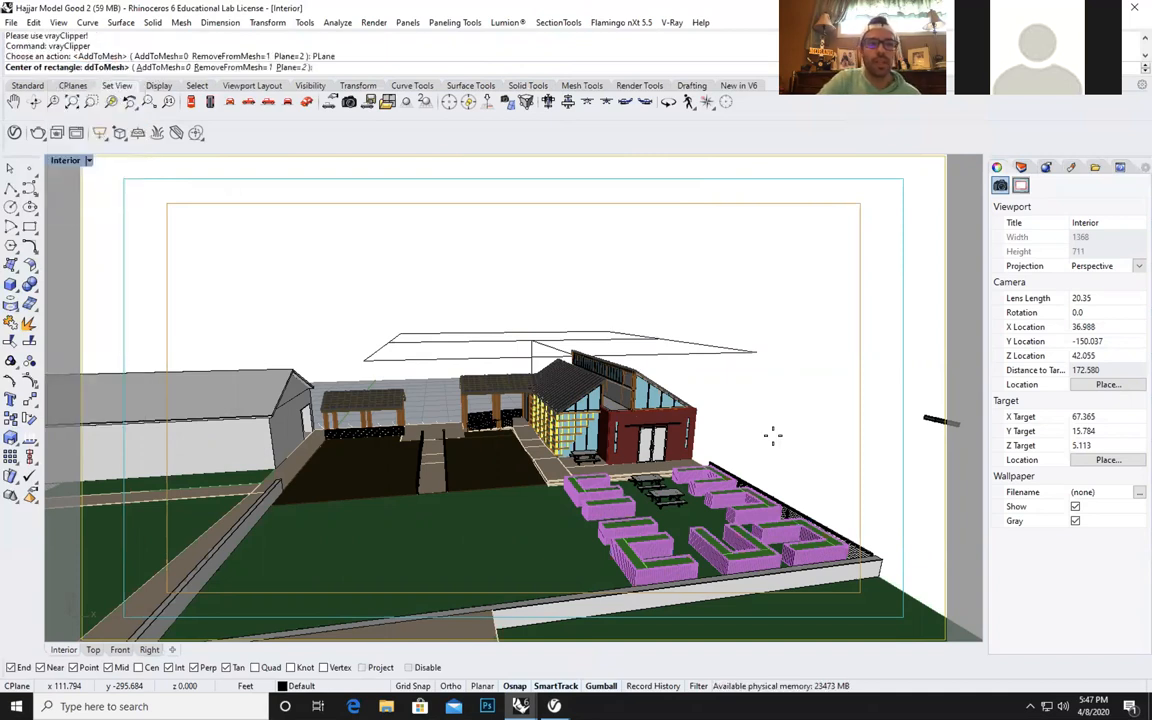
click(800, 432)
click(798, 430)
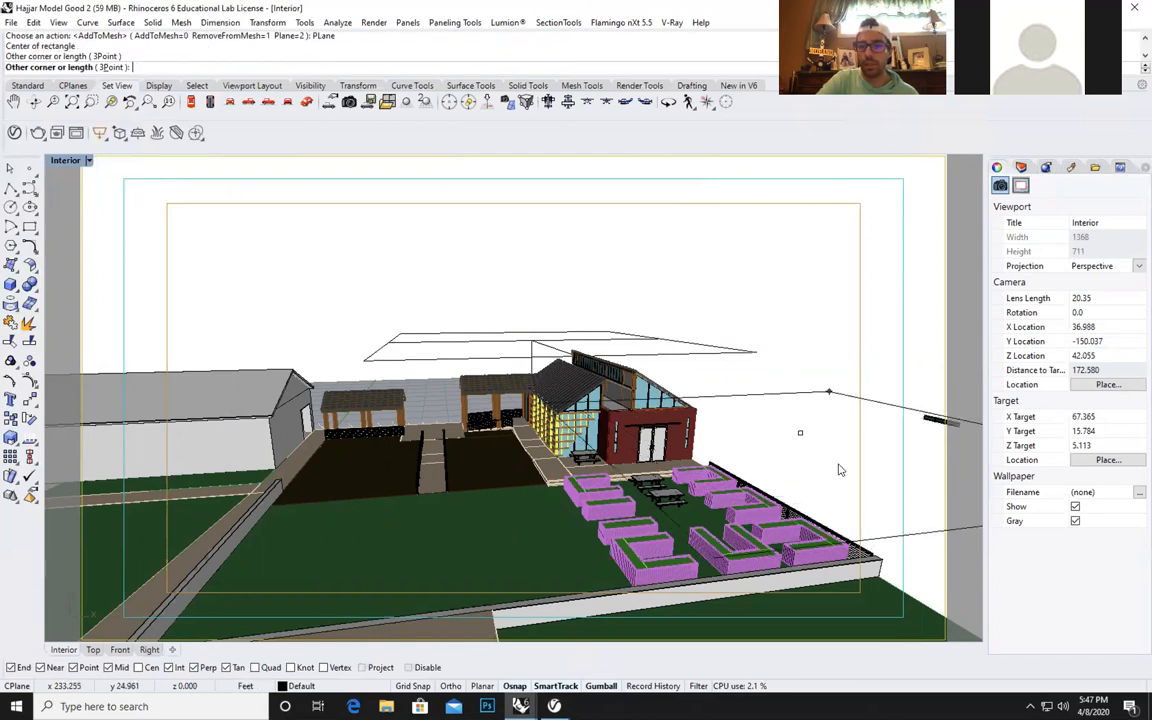
click(777, 428)
drag(790, 368, 784, 272)
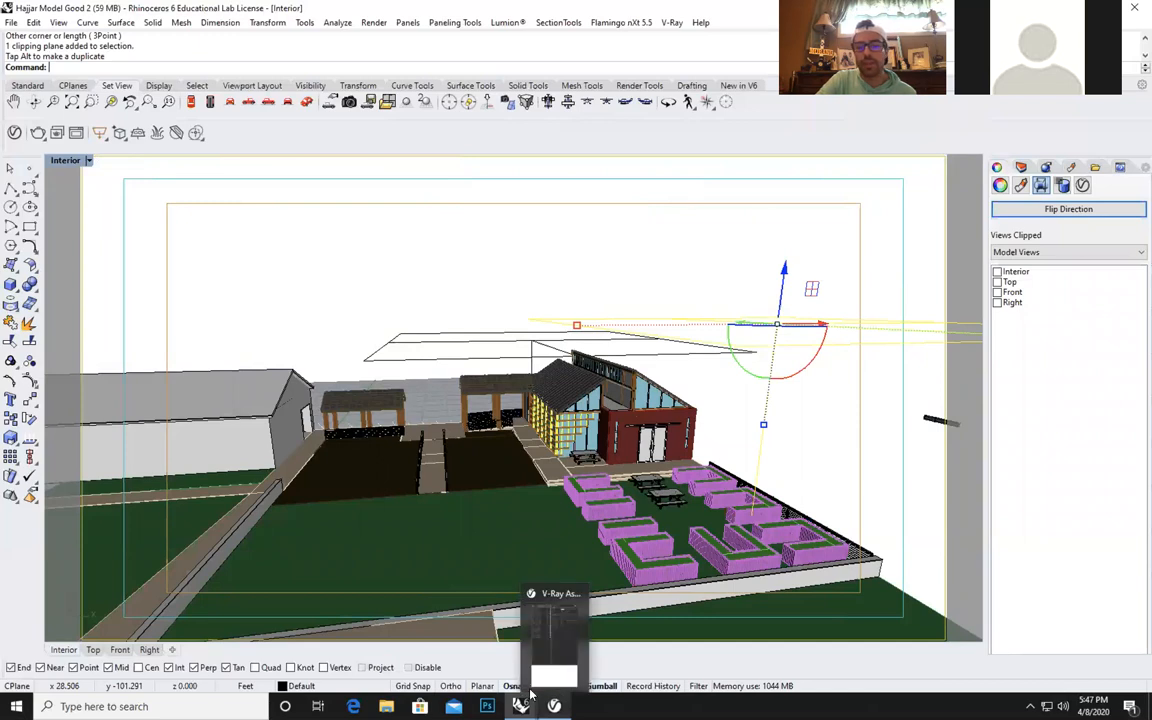
Disable the VRayClipper for Clipping plane1 in the V-Ray Asset Editor, minimize the editor and deselect the plane.
click(500, 580)
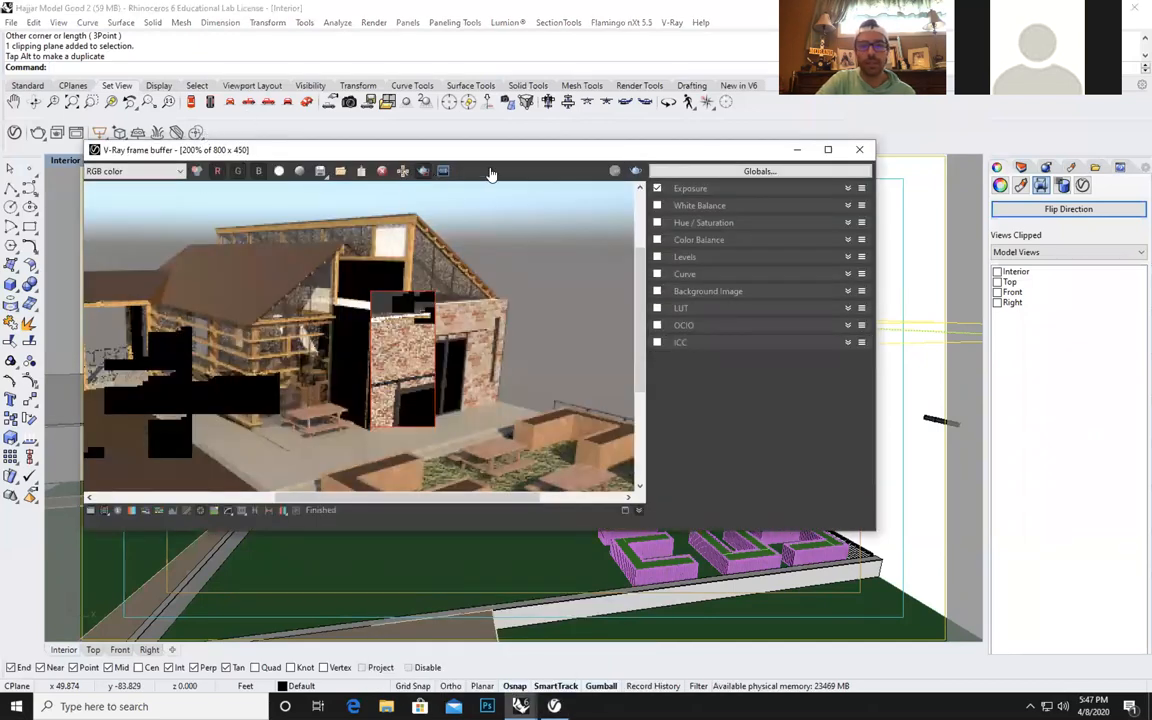
click(798, 150)
click(555, 706)
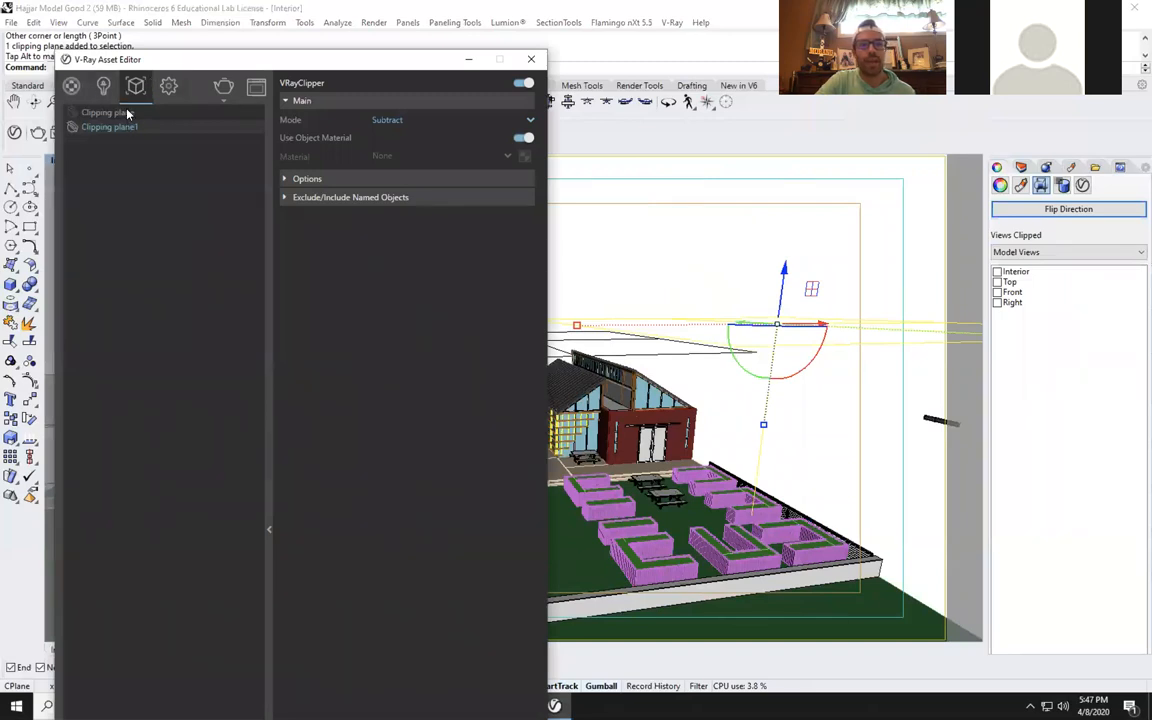
click(519, 84)
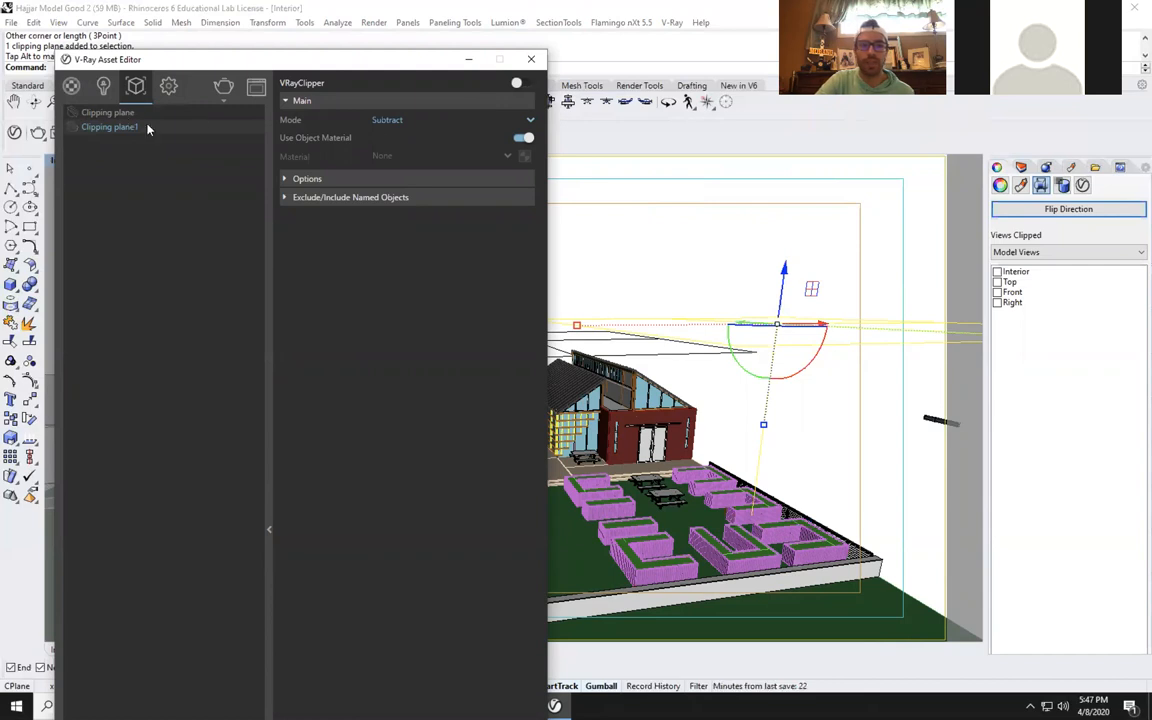
click(464, 63)
click(684, 256)
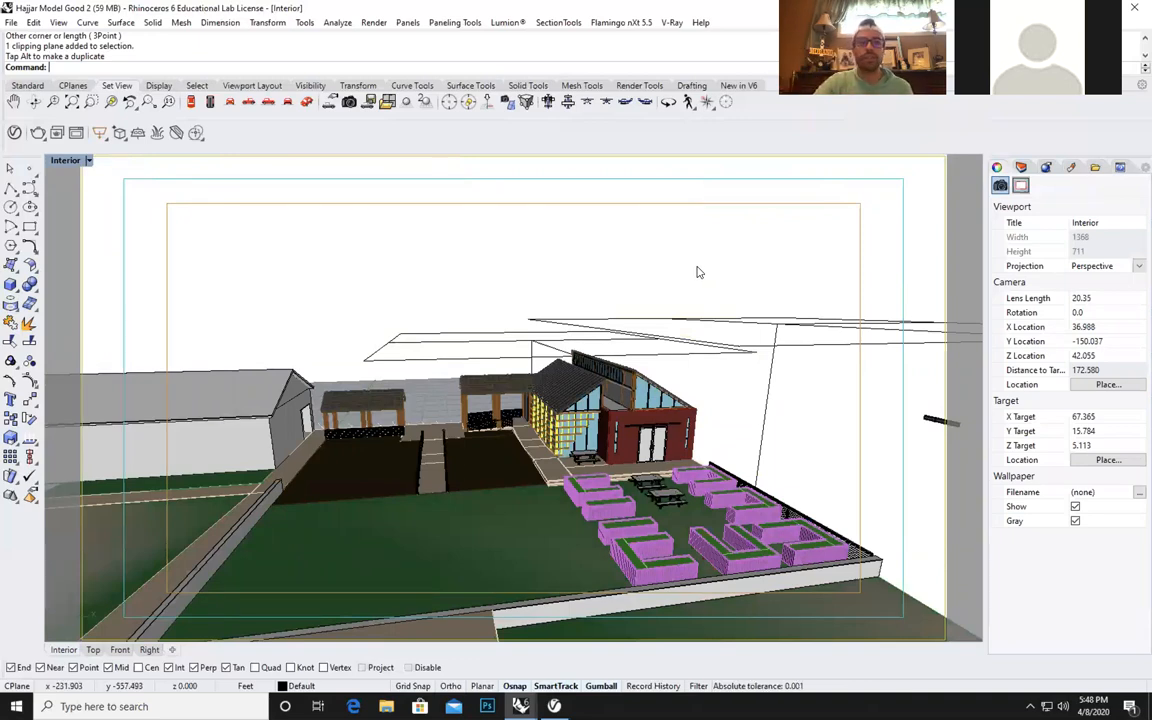
Switch the Interior viewport to the Front view and examine the building elevation with its clipping planes.
click(210, 101)
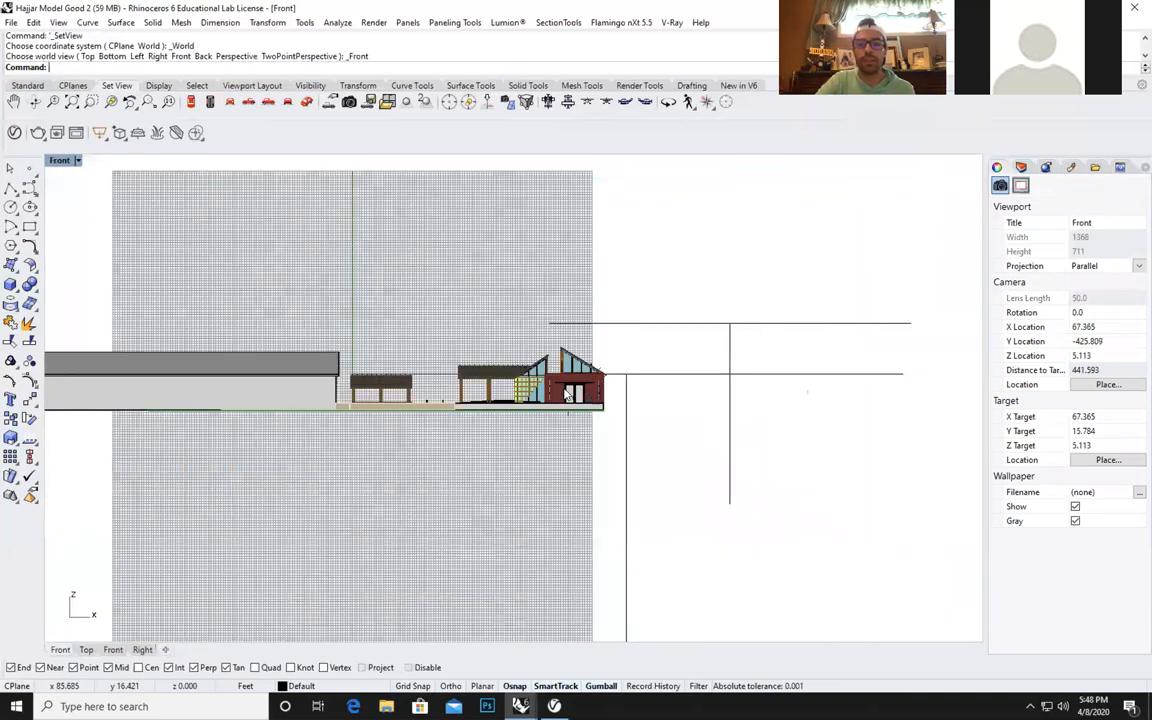
scroll(567, 395, down, 2)
scroll(567, 395, up, 4)
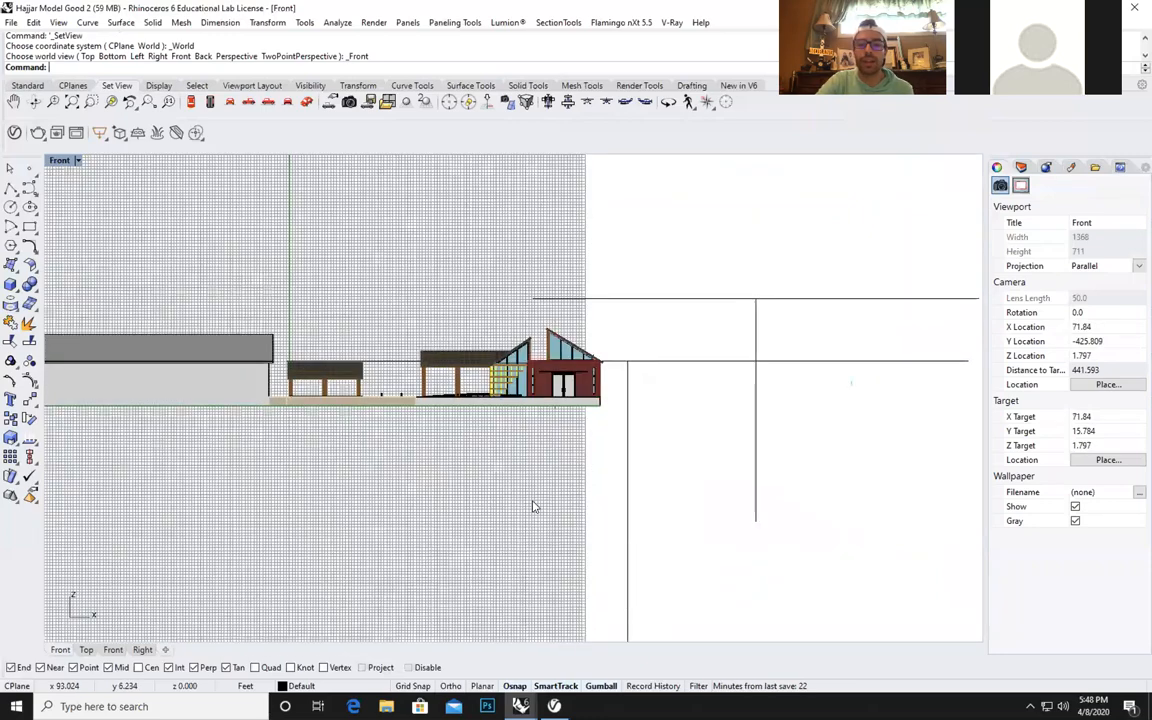
right_drag(542, 478, 549, 491)
scroll(572, 415, down, 2)
scroll(572, 415, up, 2)
scroll(572, 415, up, 2)
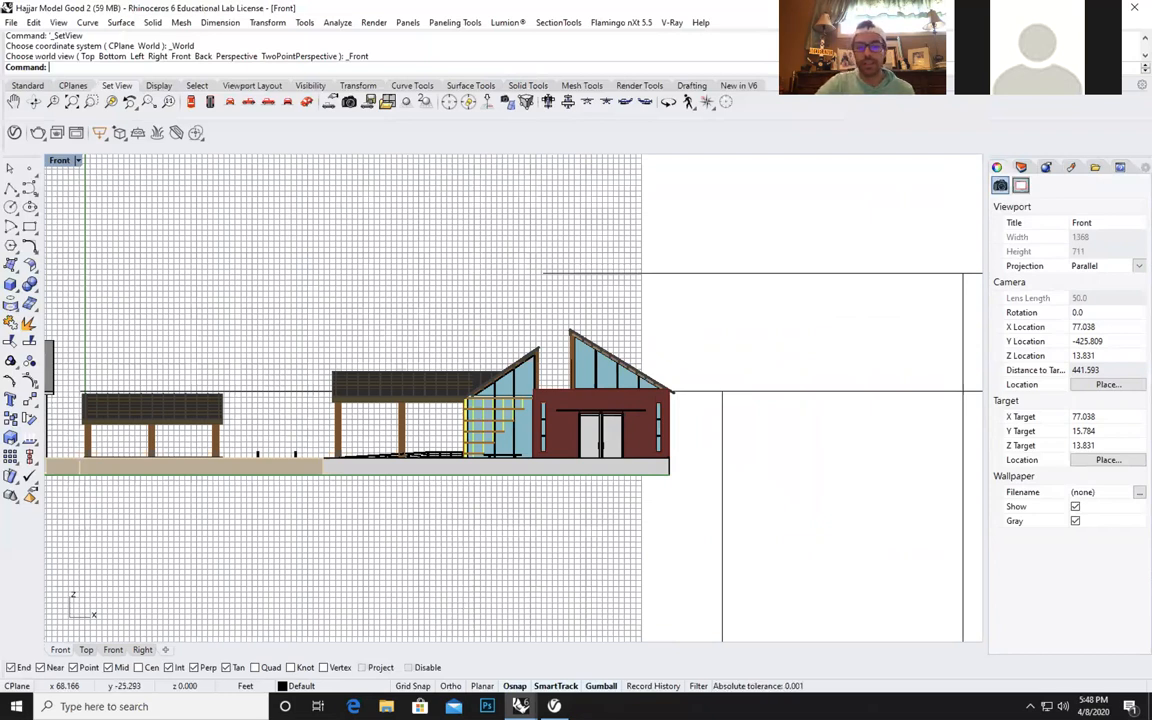
Bring up the render settings in the V-Ray Asset Editor and reposition its window so the settings are readable.
click(554, 706)
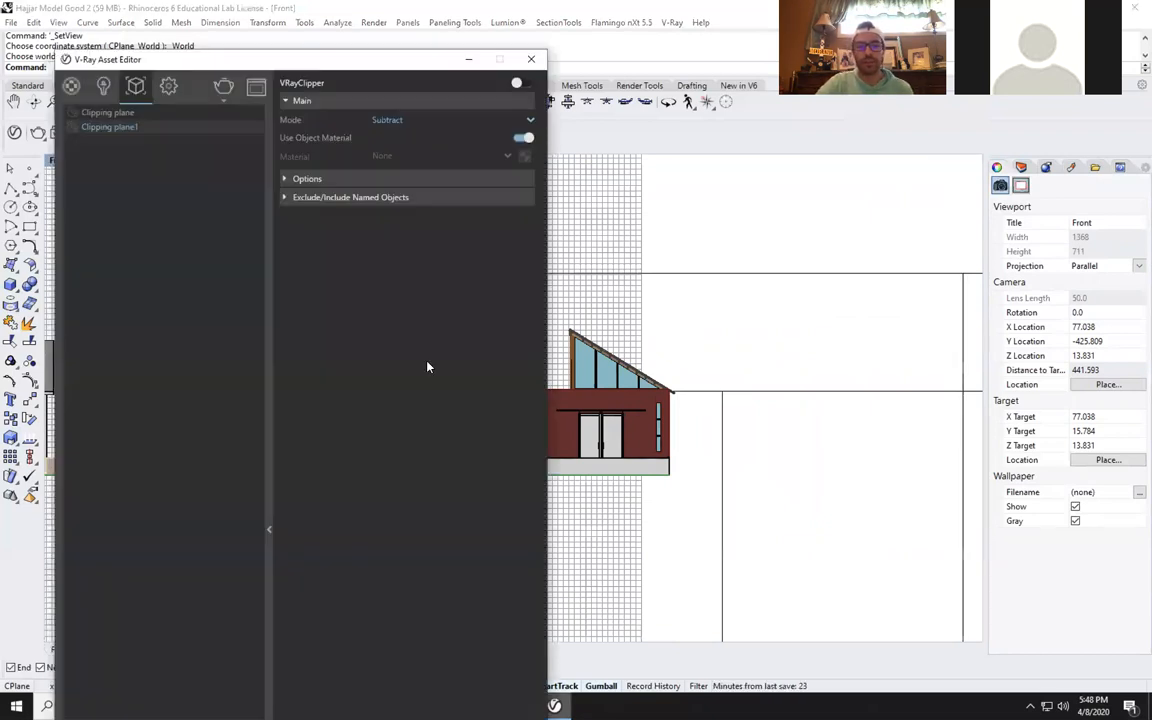
click(168, 86)
drag(231, 60, 224, 11)
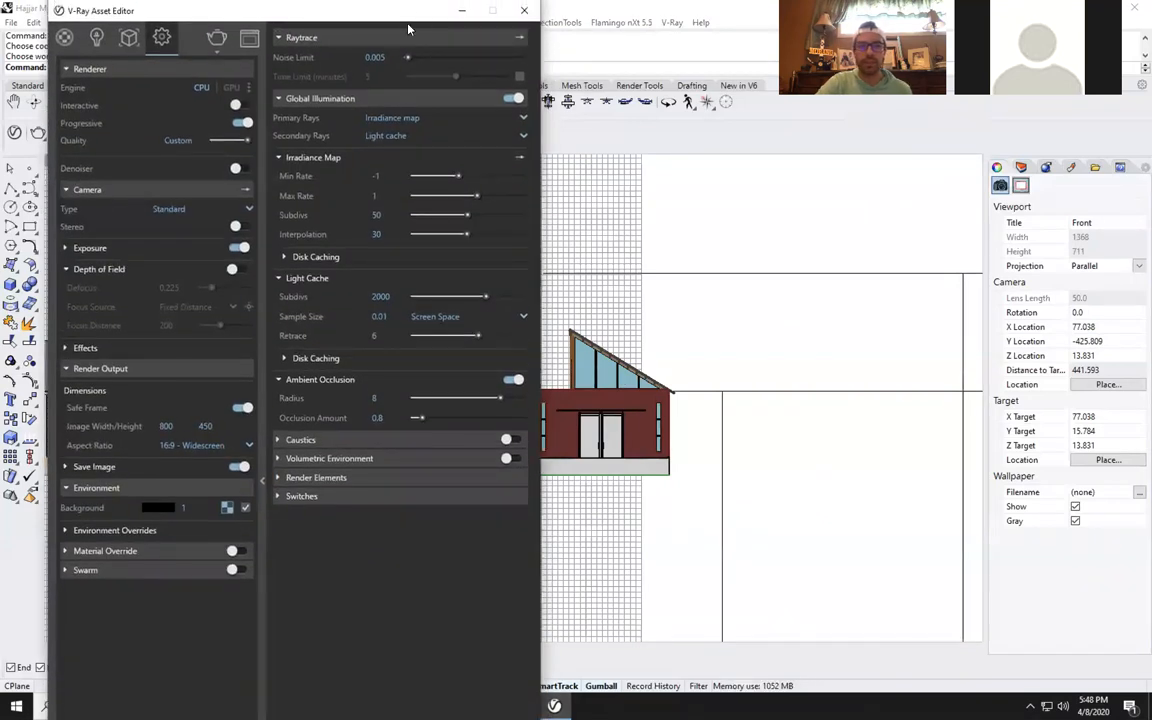
drag(349, 16, 385, 63)
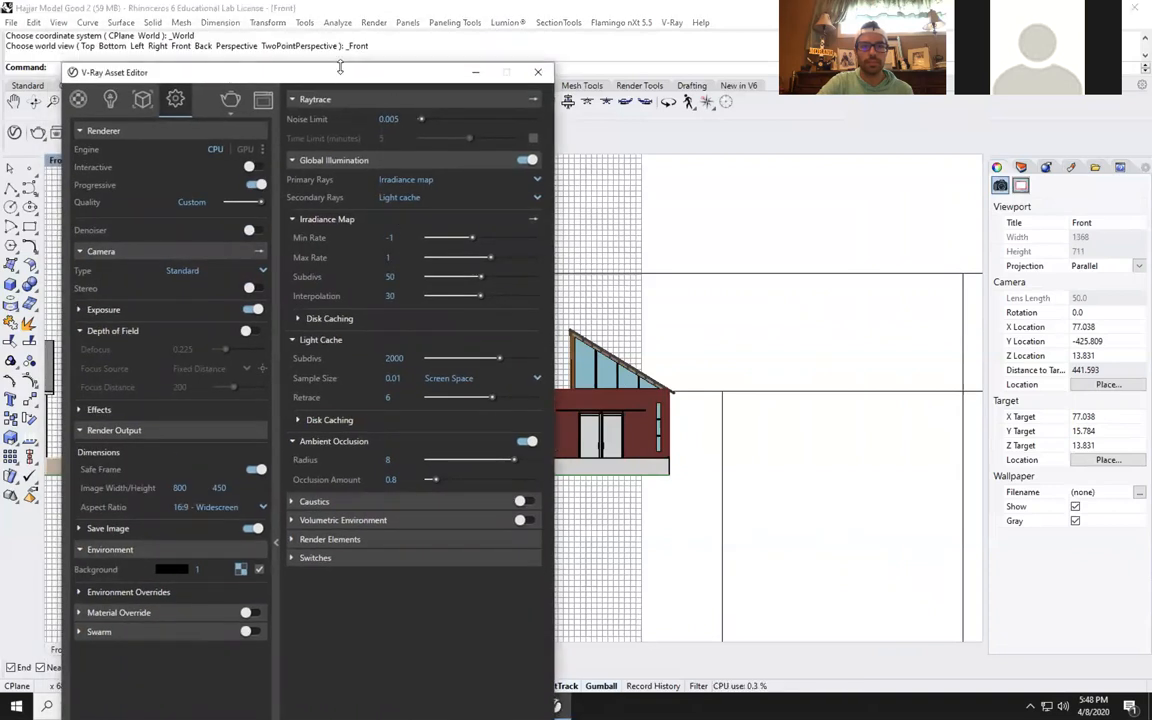
drag(339, 71, 324, 10)
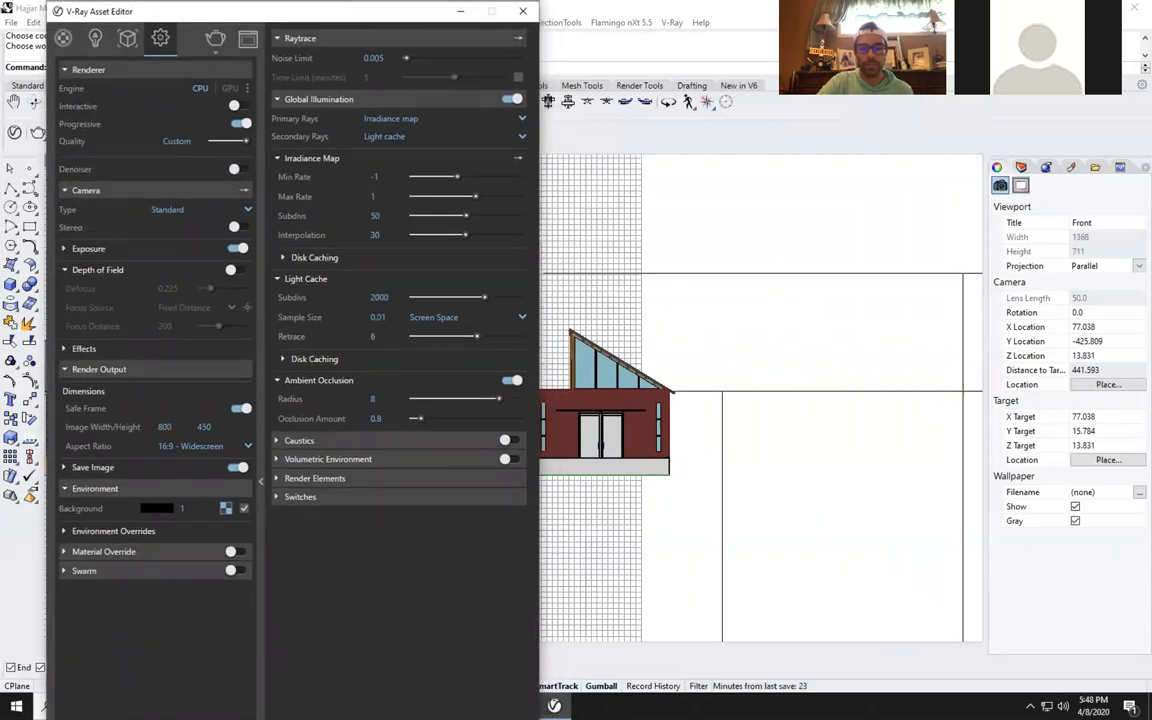
drag(368, 12, 319, 38)
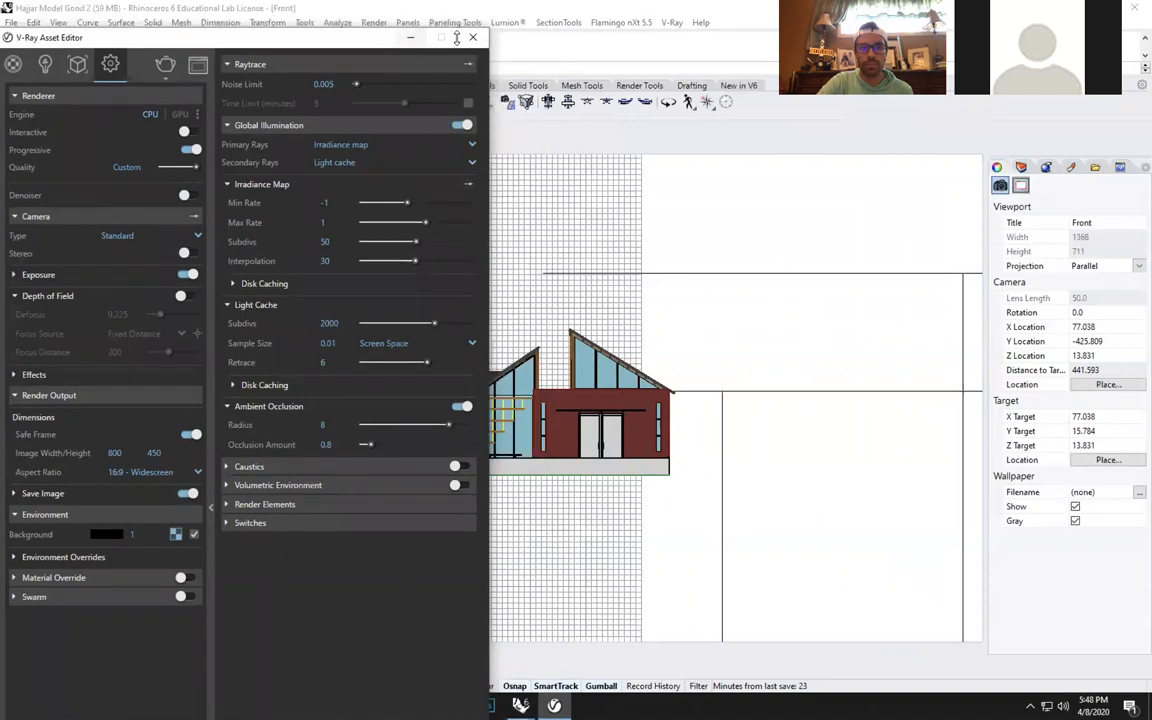
Close and reopen the V-Ray Asset Editor, reposition it, and expand the camera's Exposure settings.
click(559, 40)
click(673, 22)
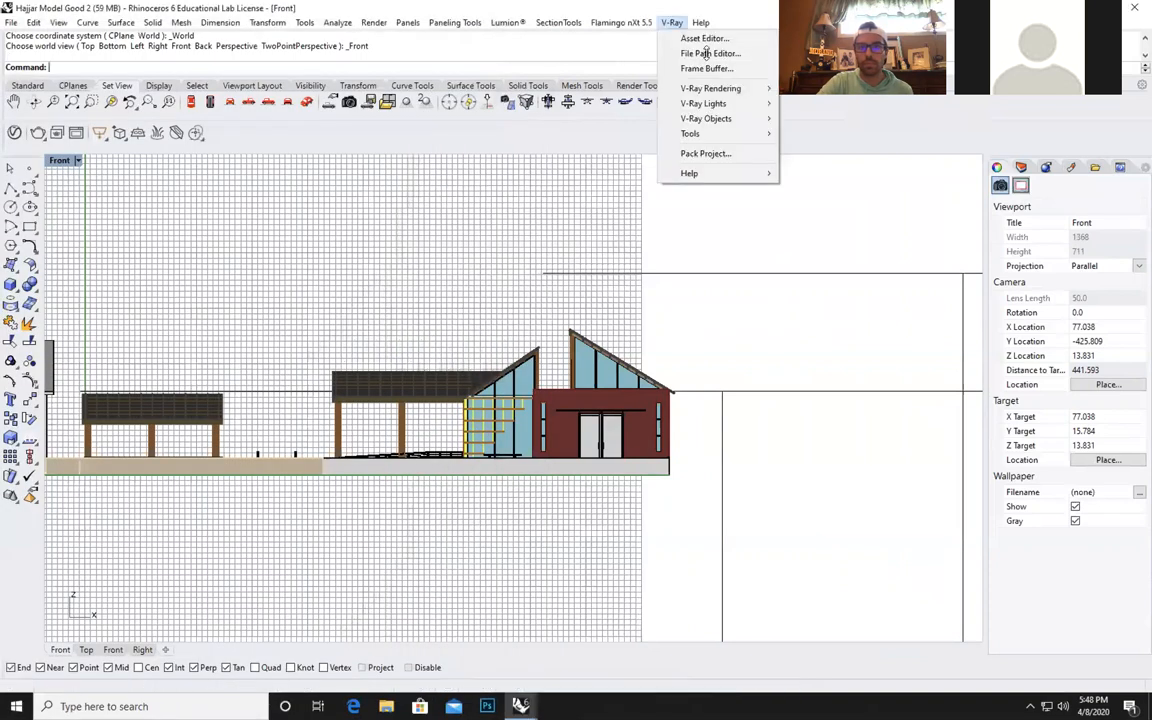
click(694, 36)
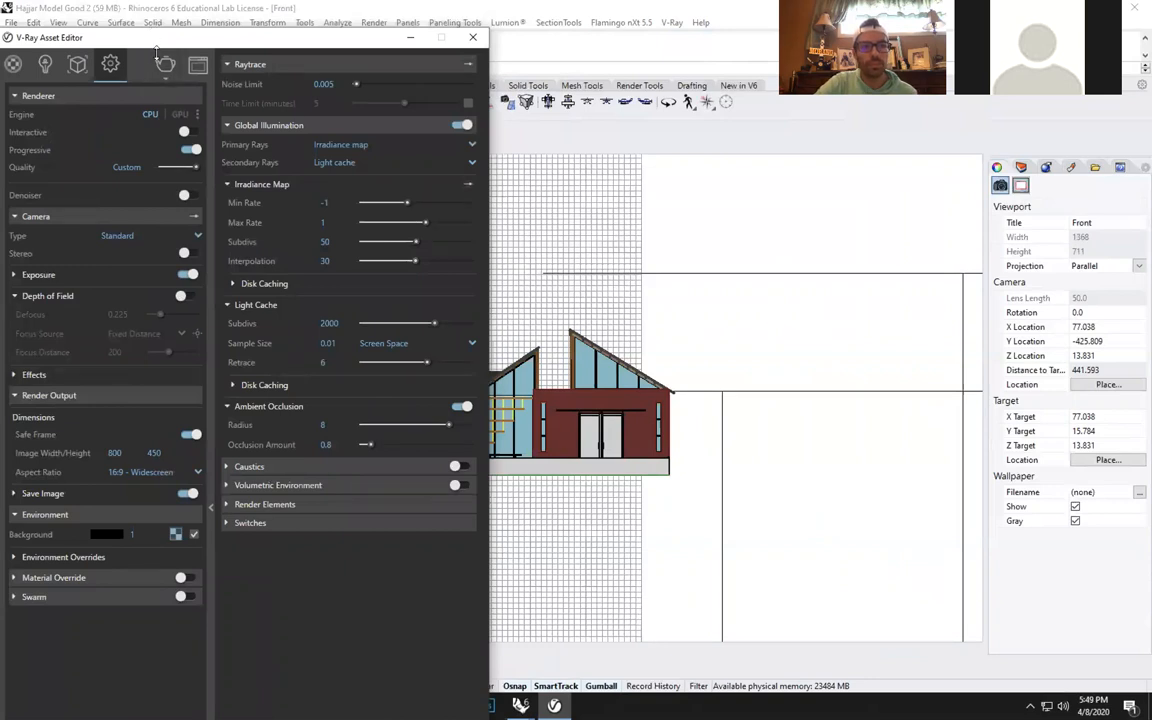
drag(247, 37, 299, 25)
click(111, 84)
click(108, 84)
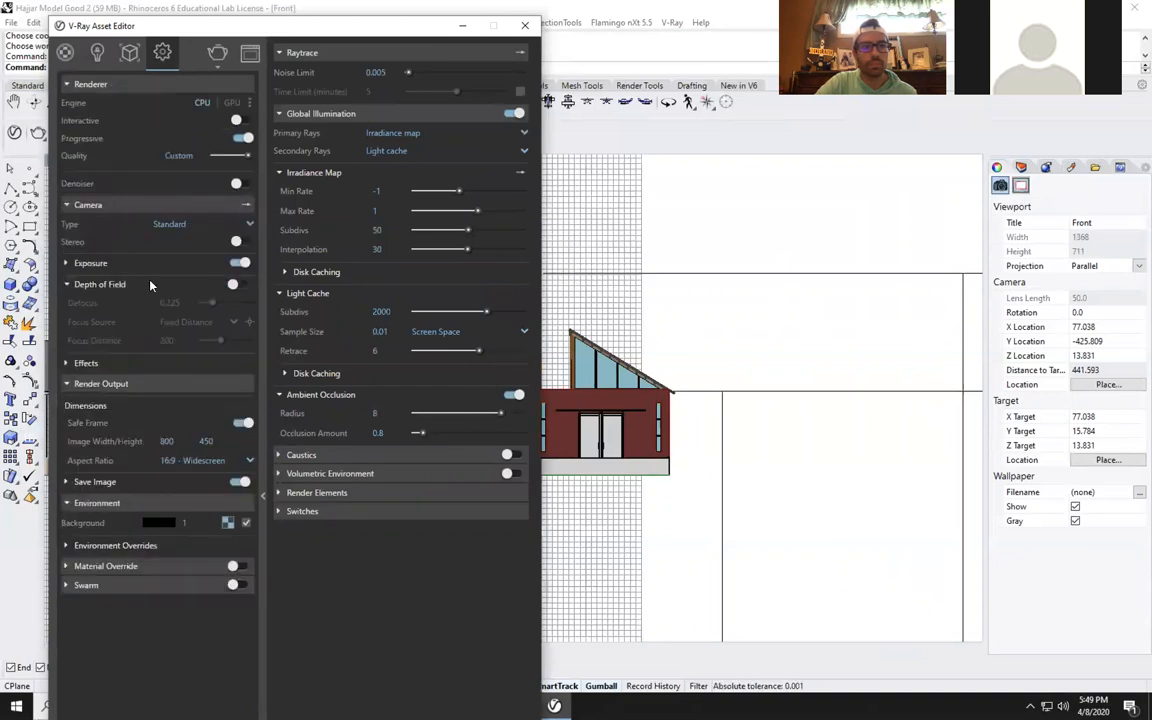
click(100, 264)
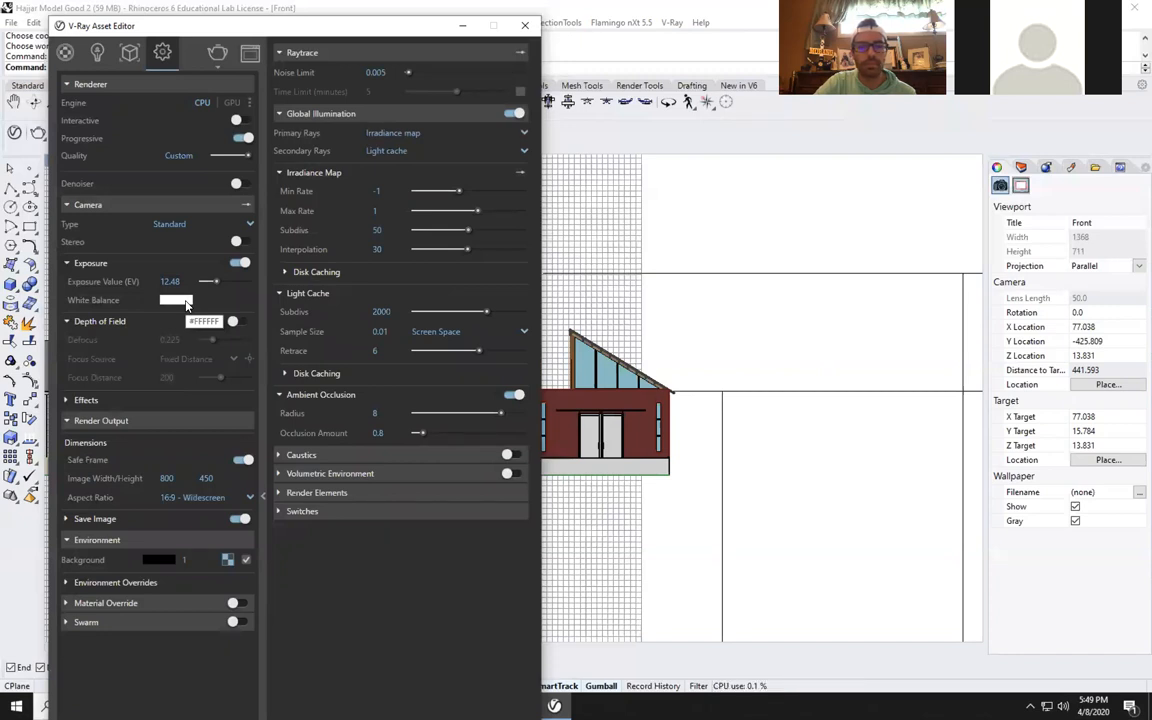
click(103, 420)
click(103, 420)
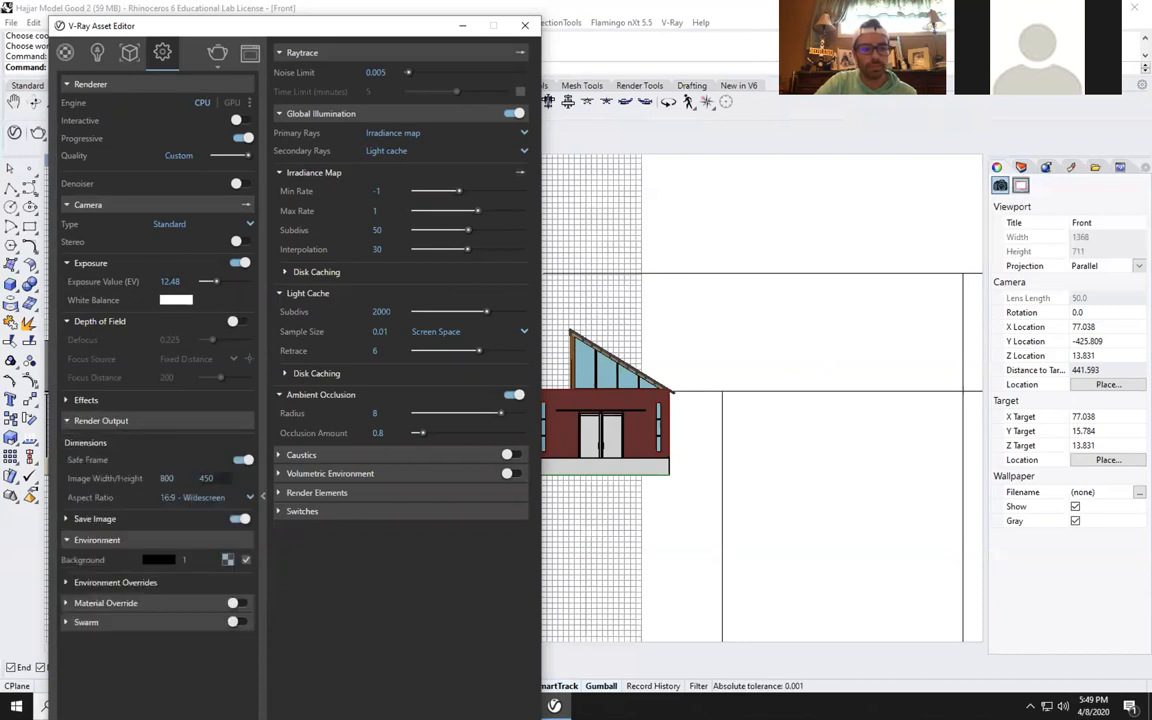
Set the render output image width to 2000 at the 16:9 widescreen aspect ratio.
double_click(169, 478)
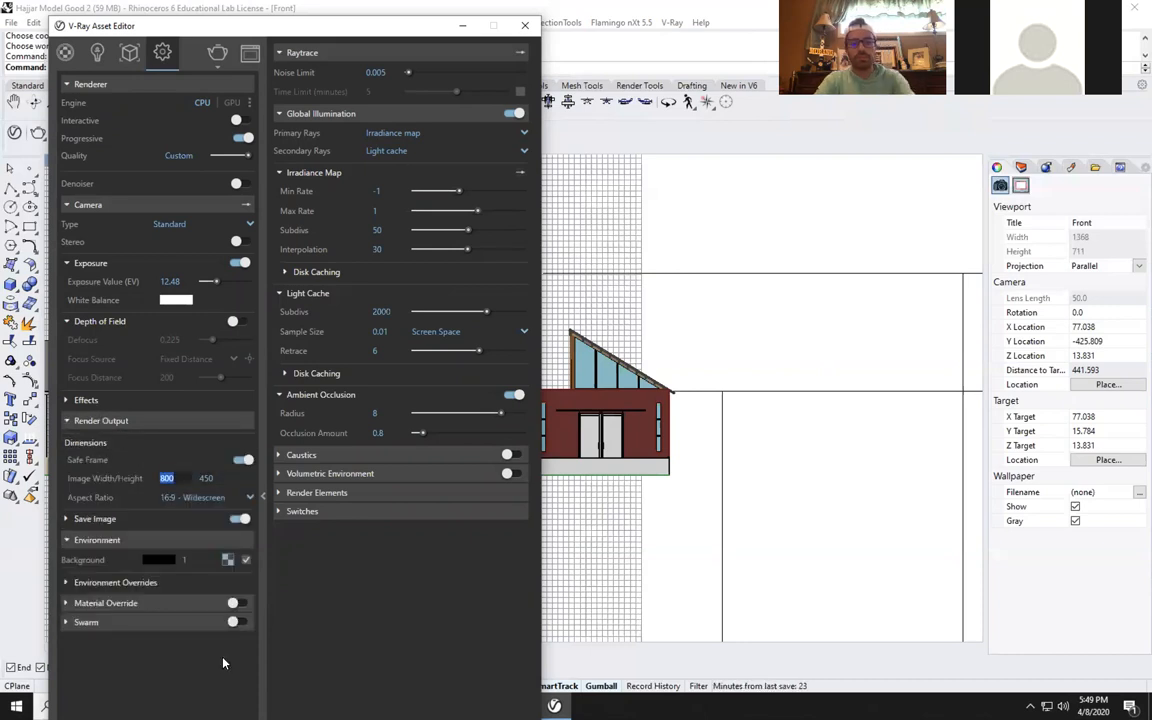
text(2500)
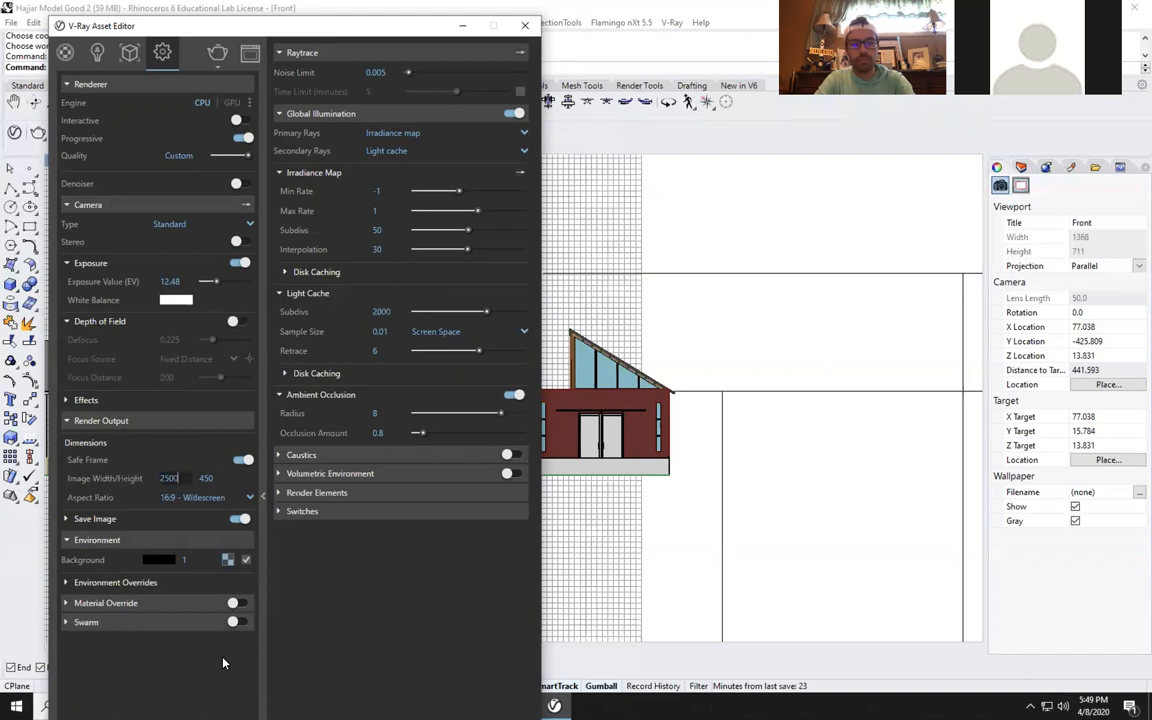
key(BackSpace)
key(BackSpace)
key(BackSpace)
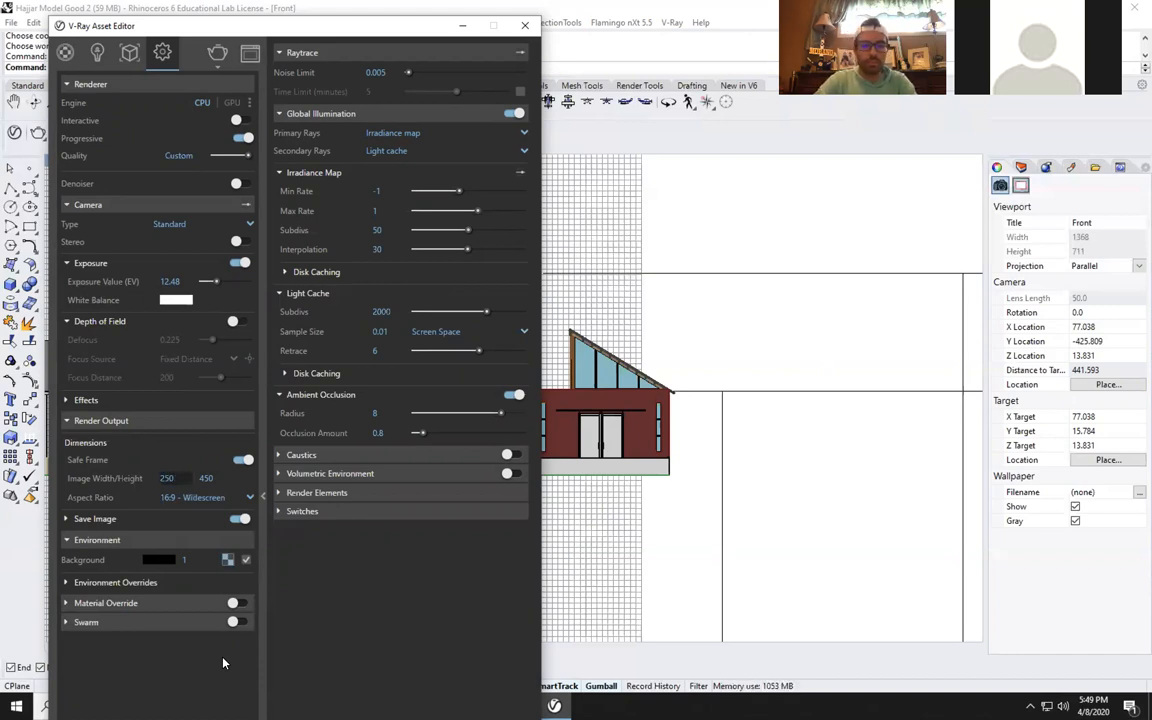
text(000)
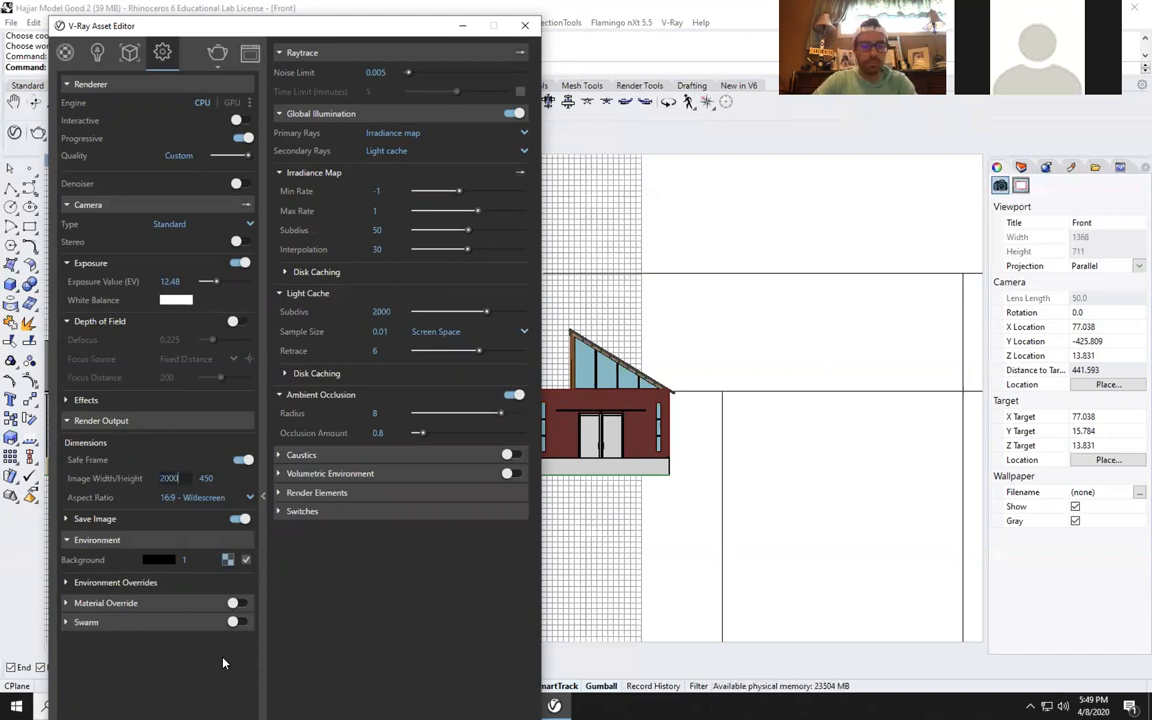
key(Return)
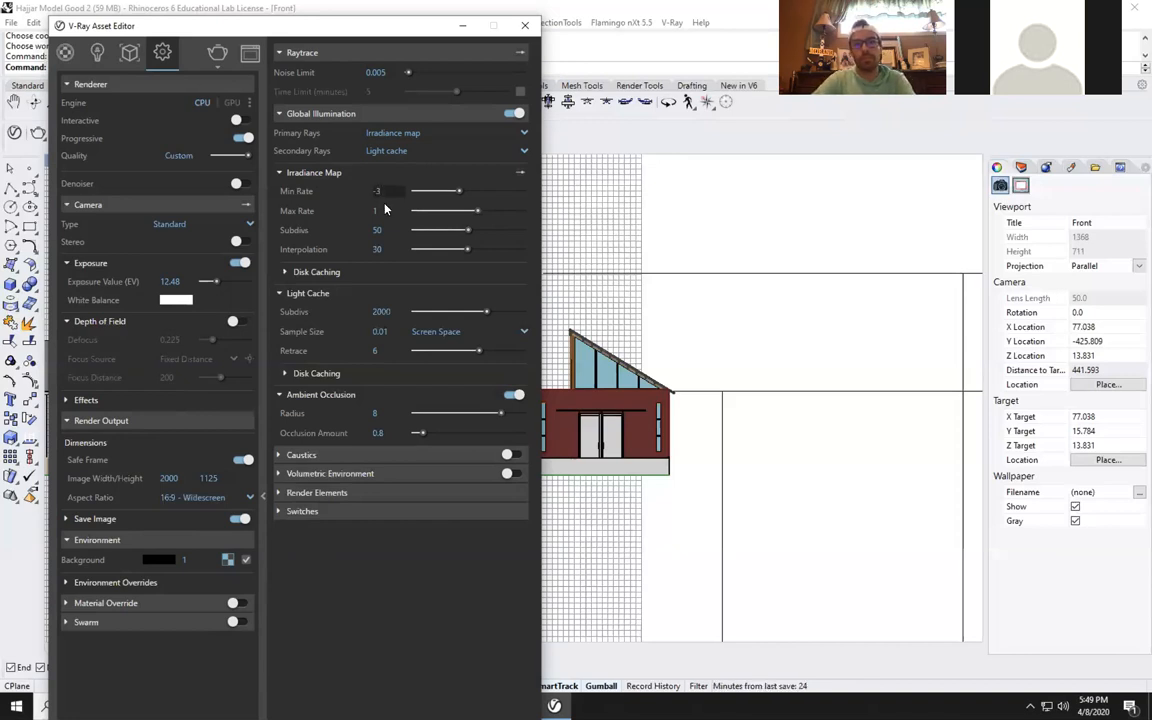
Set the irradiance map's min rate to -3 and max rate to 3.
key(Tab)
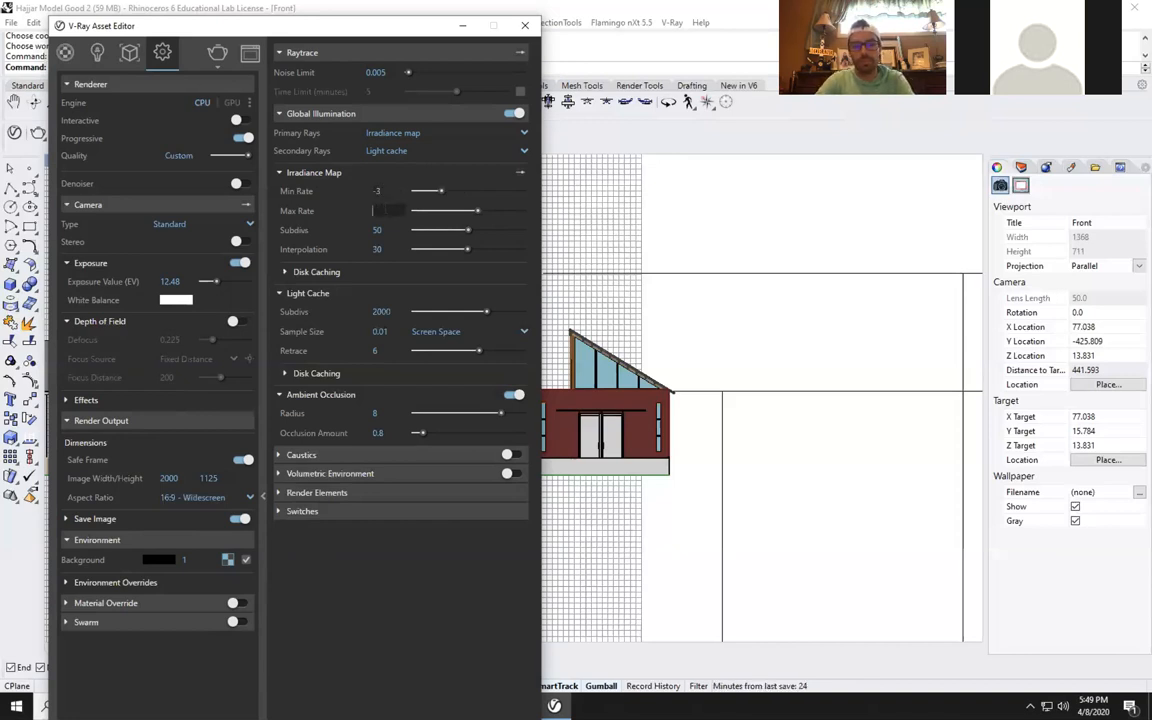
text(-1)
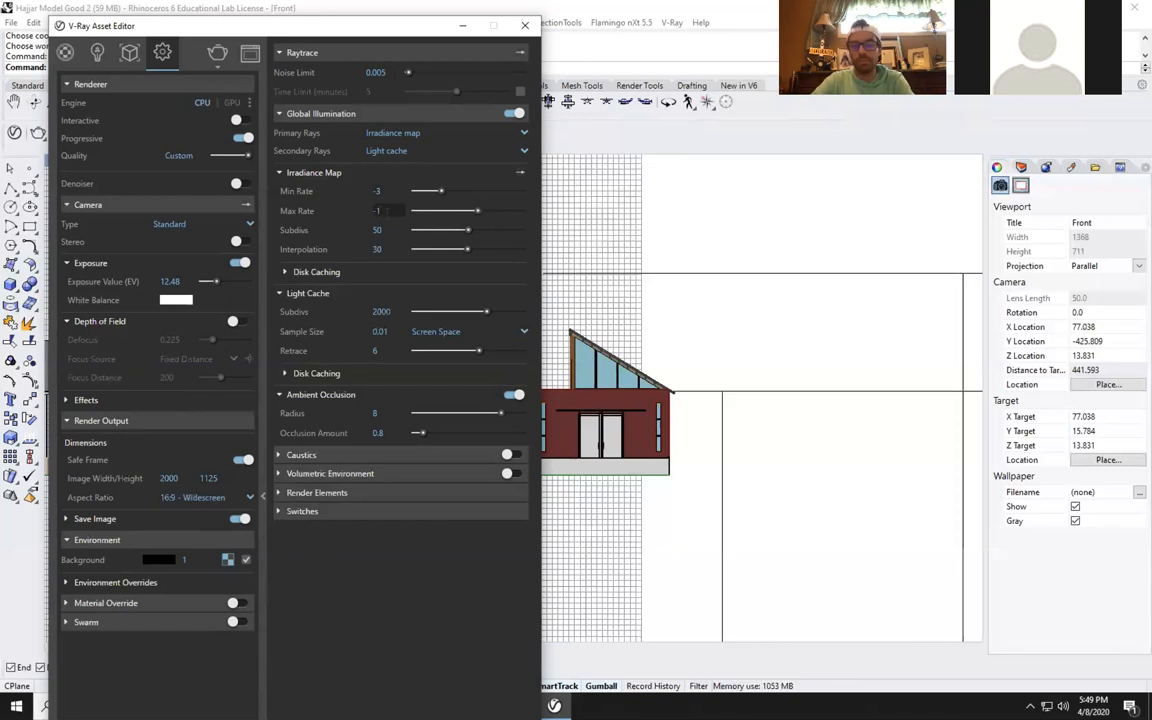
key(BackSpace)
key(BackSpace)
text(2)
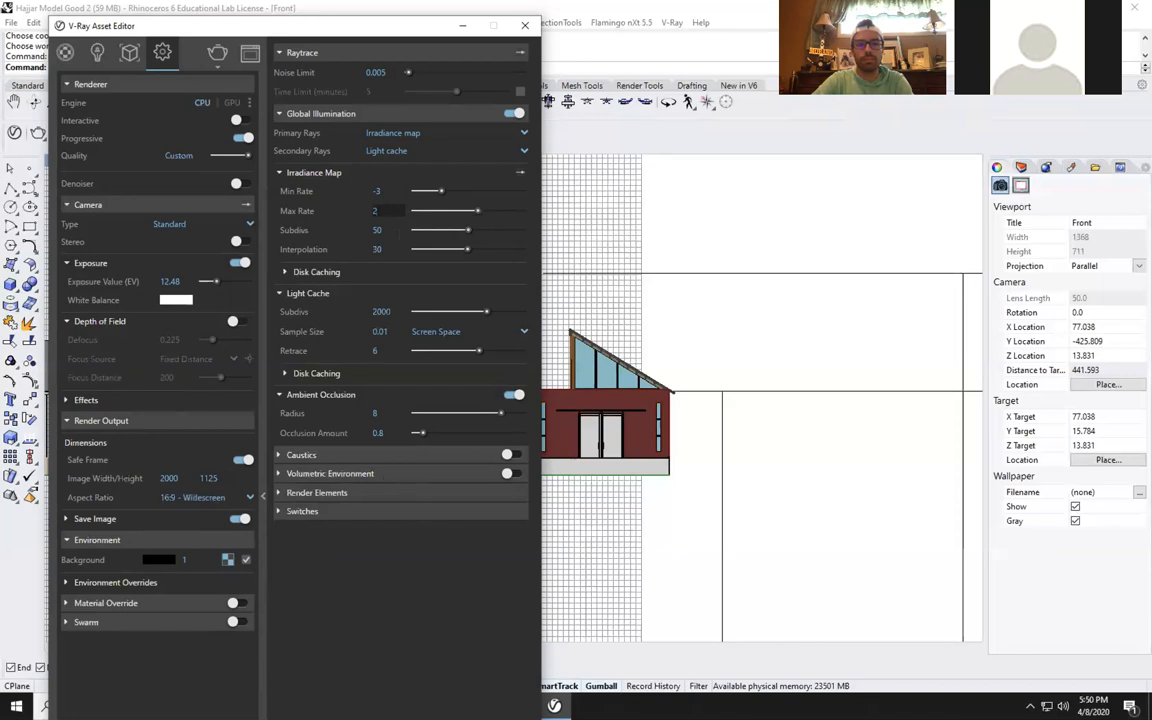
key(BackSpace)
text(3)
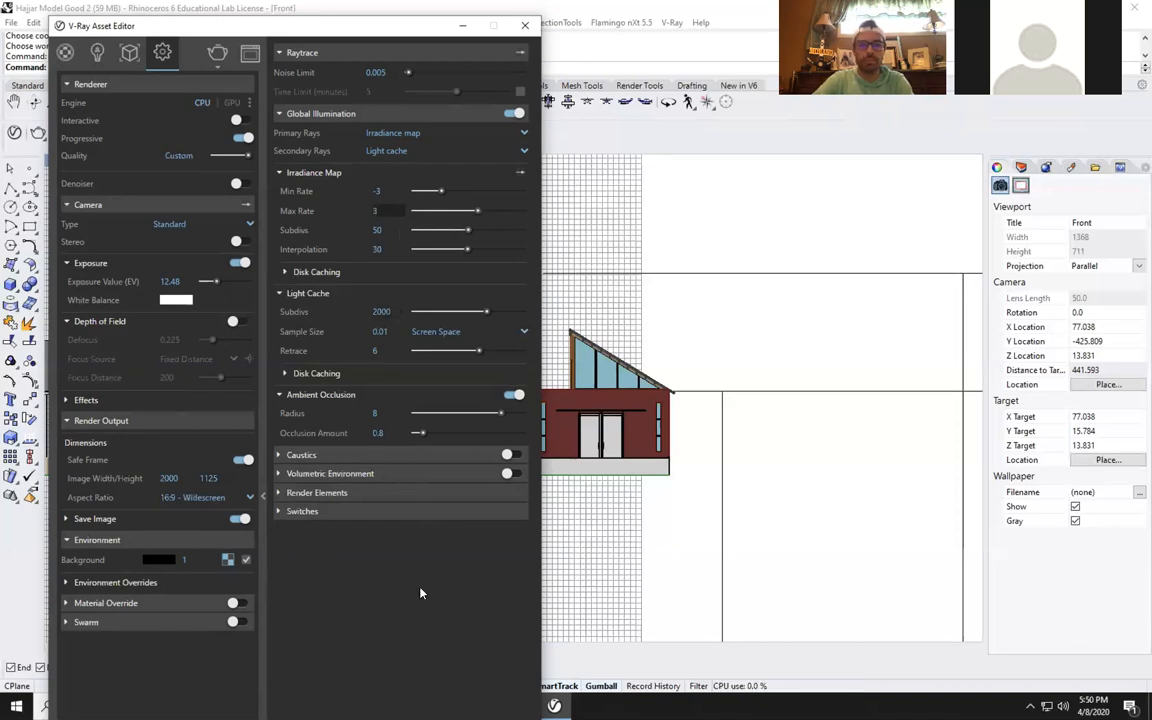
Set the irradiance map's subdivs to 100.
key(Tab)
key(BackSpace)
key(BackSpace)
text(100)
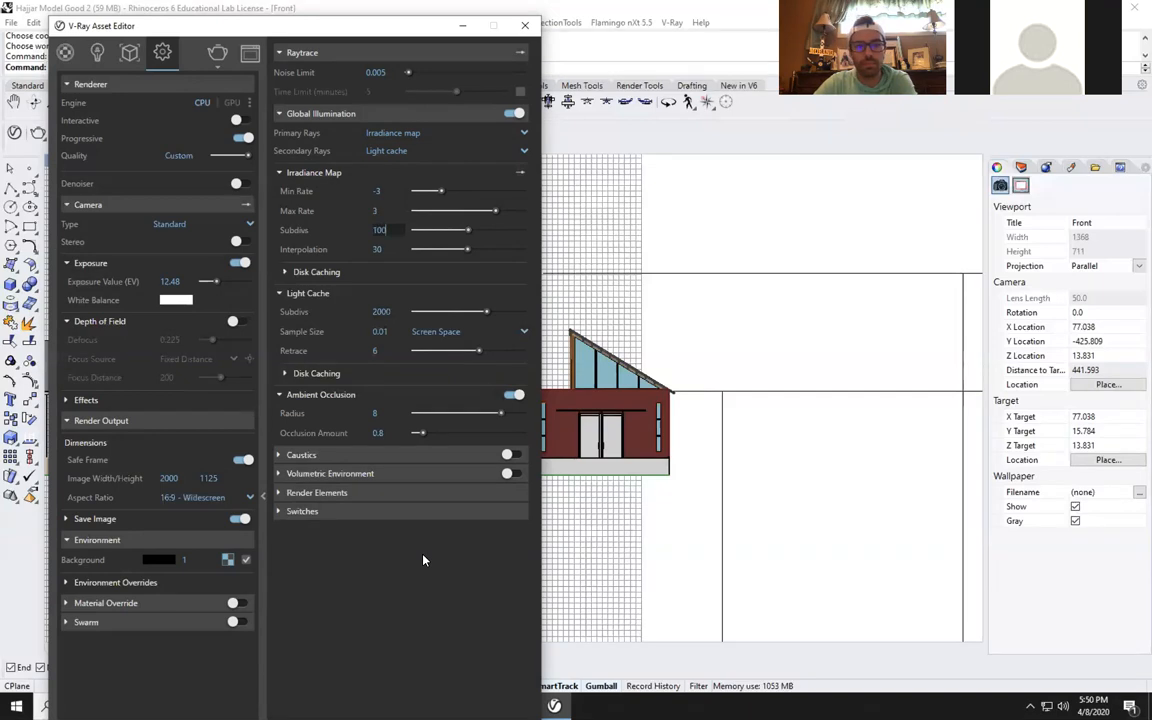
key(Return)
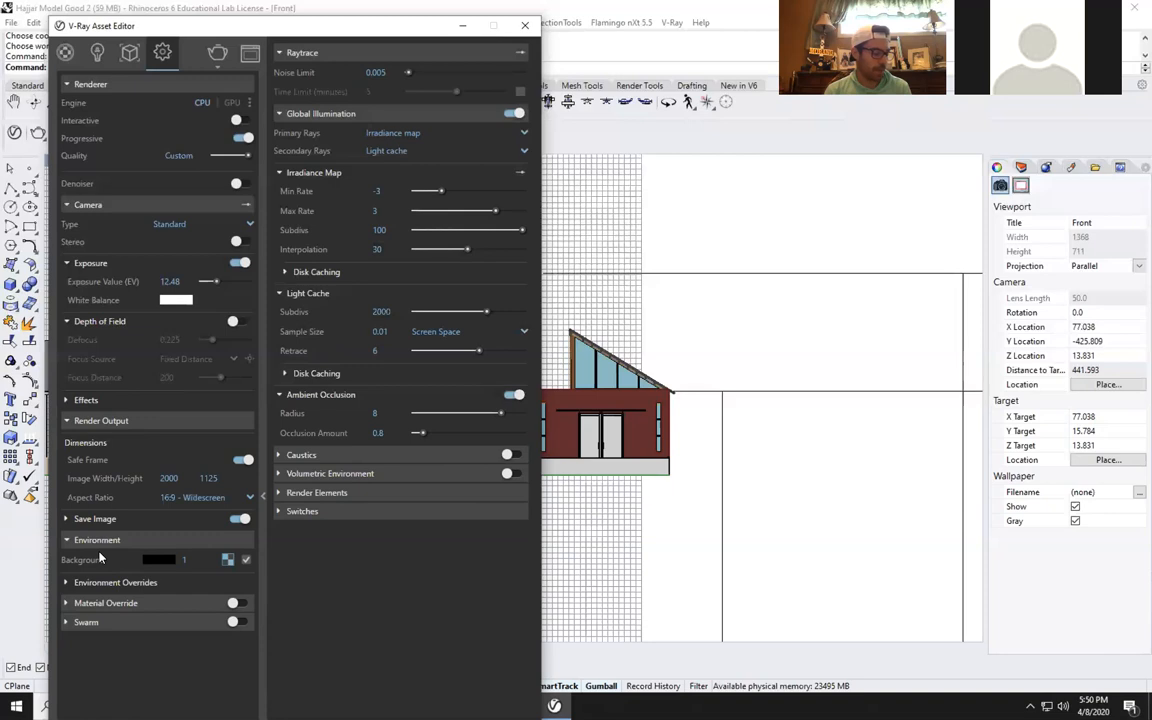
Enable Material Override in the V-Ray settings and check its override material choices and override color without changing them.
click(118, 605)
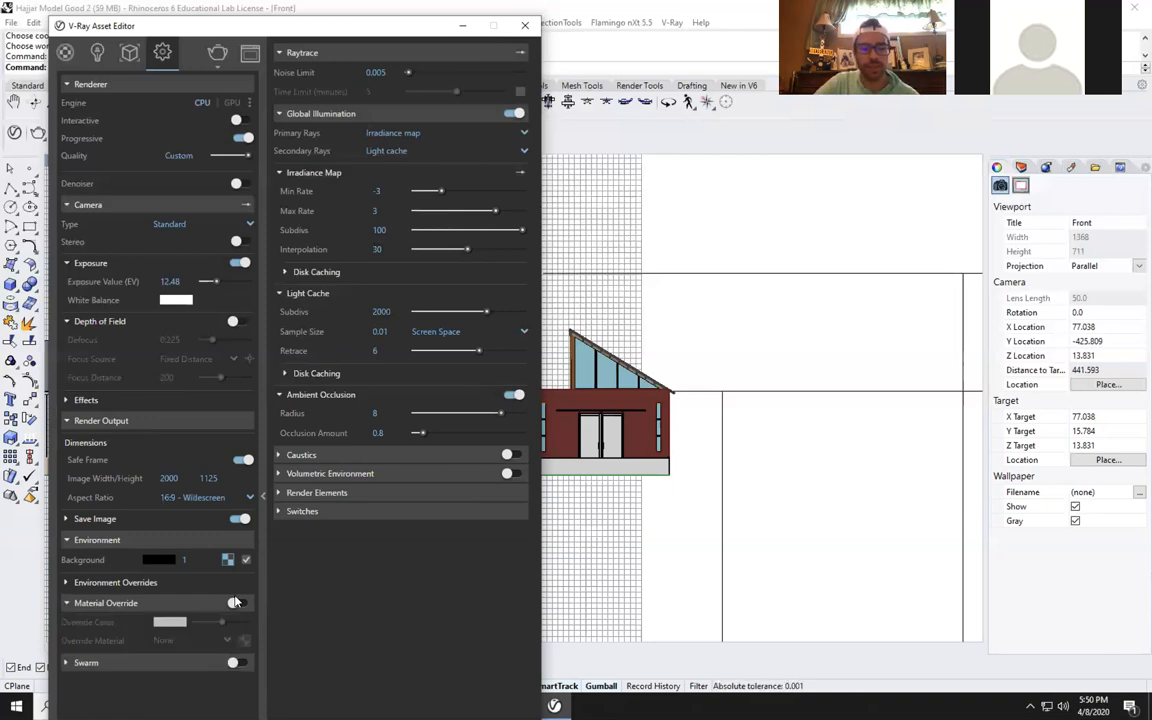
click(233, 604)
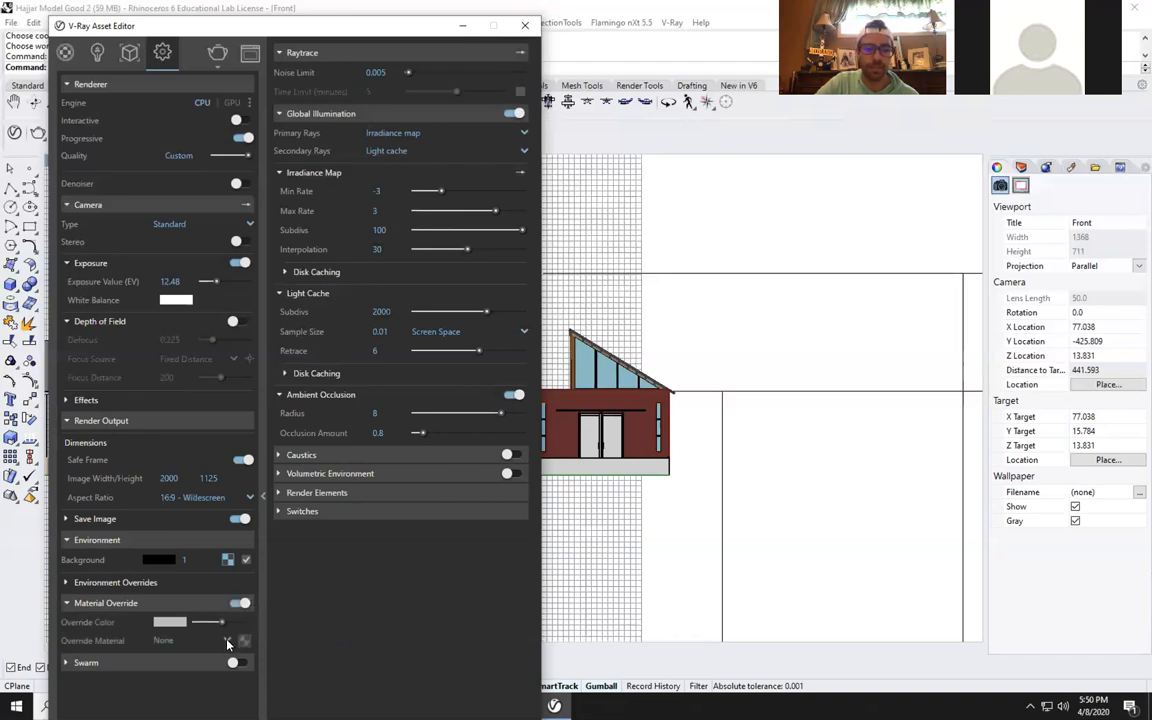
click(227, 641)
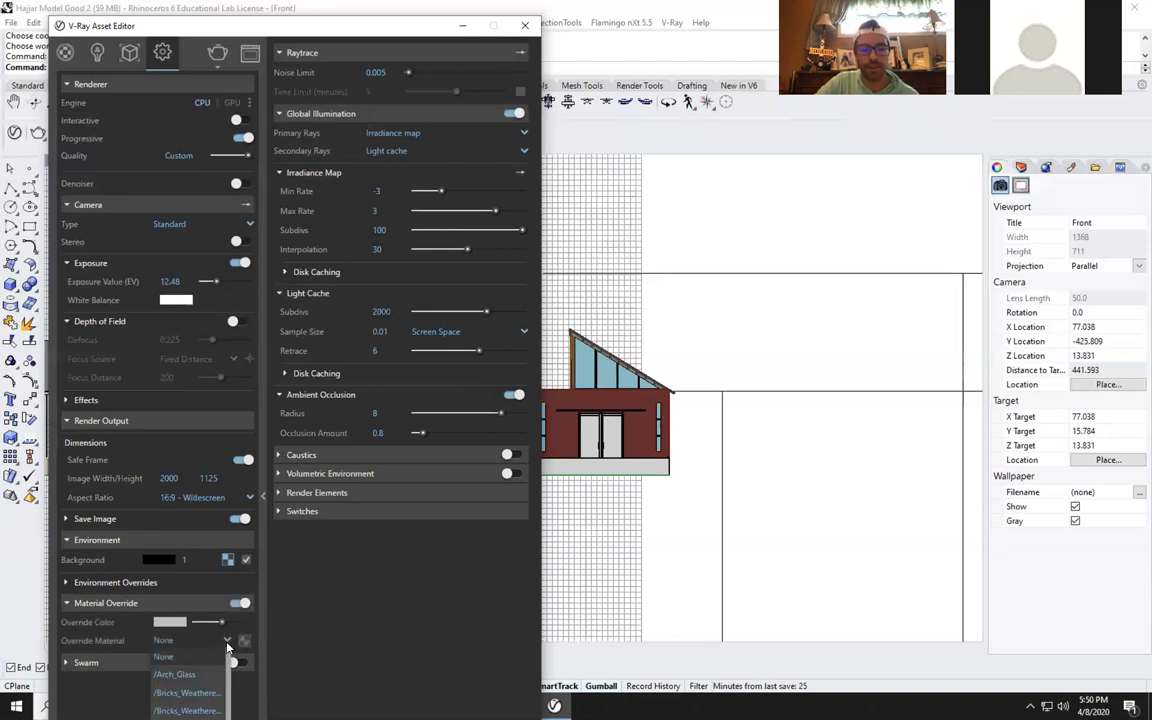
click(372, 631)
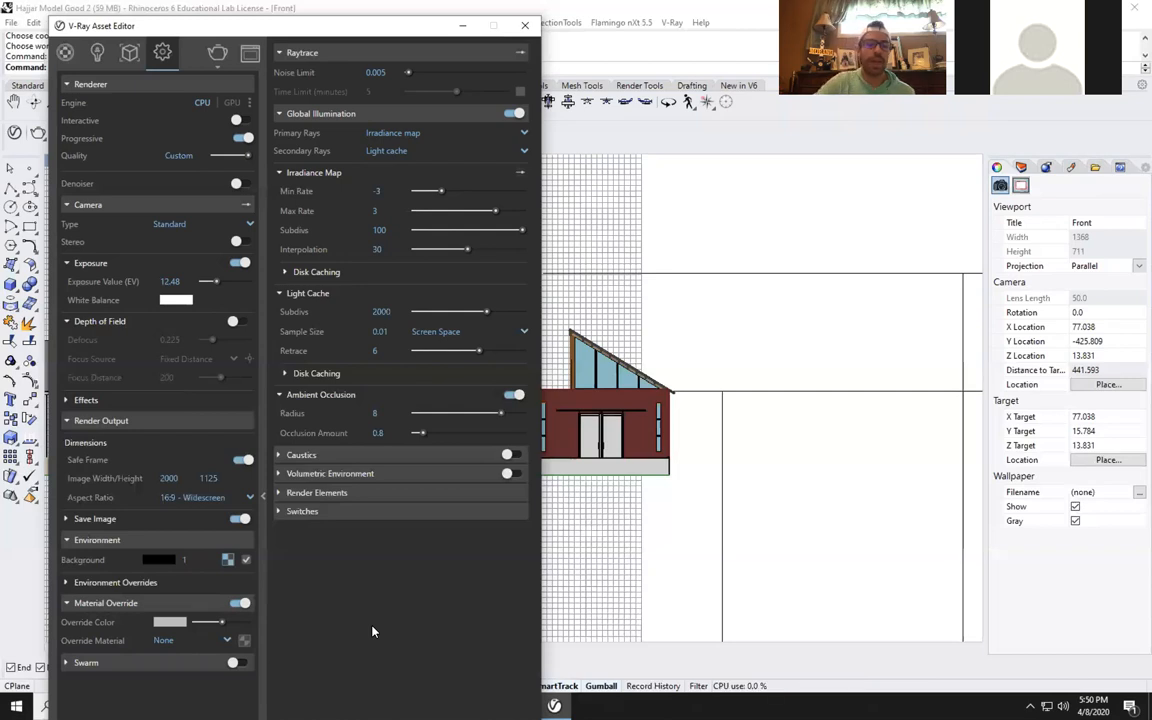
click(166, 622)
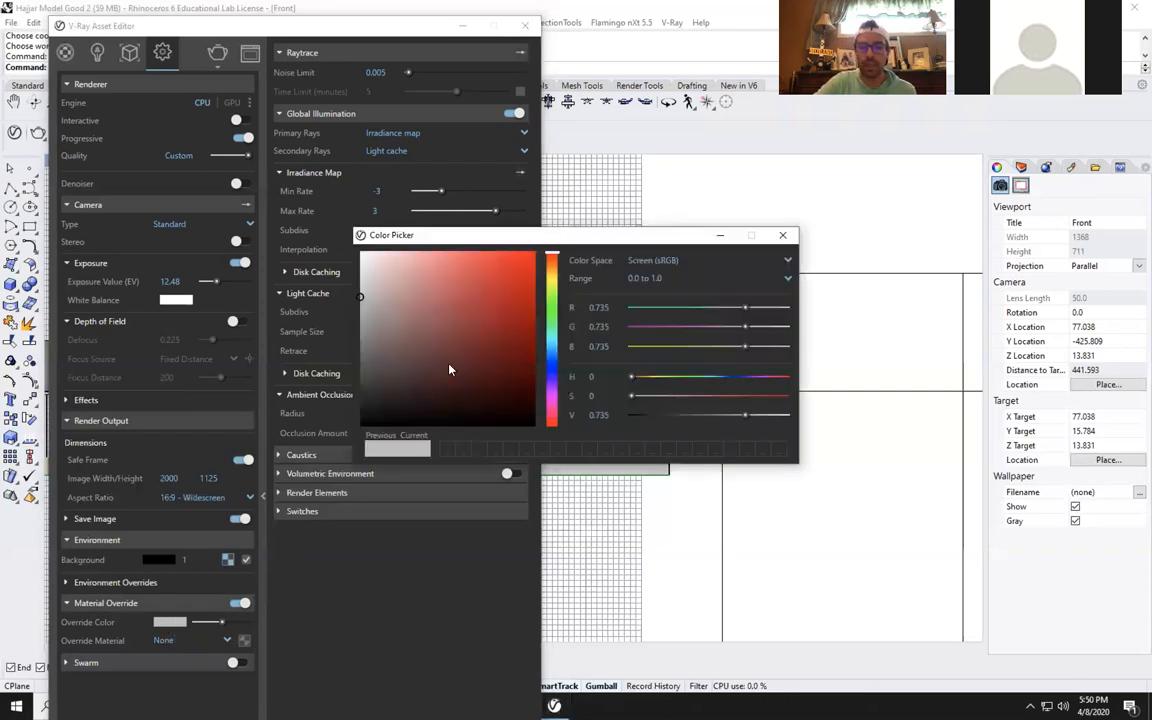
click(783, 235)
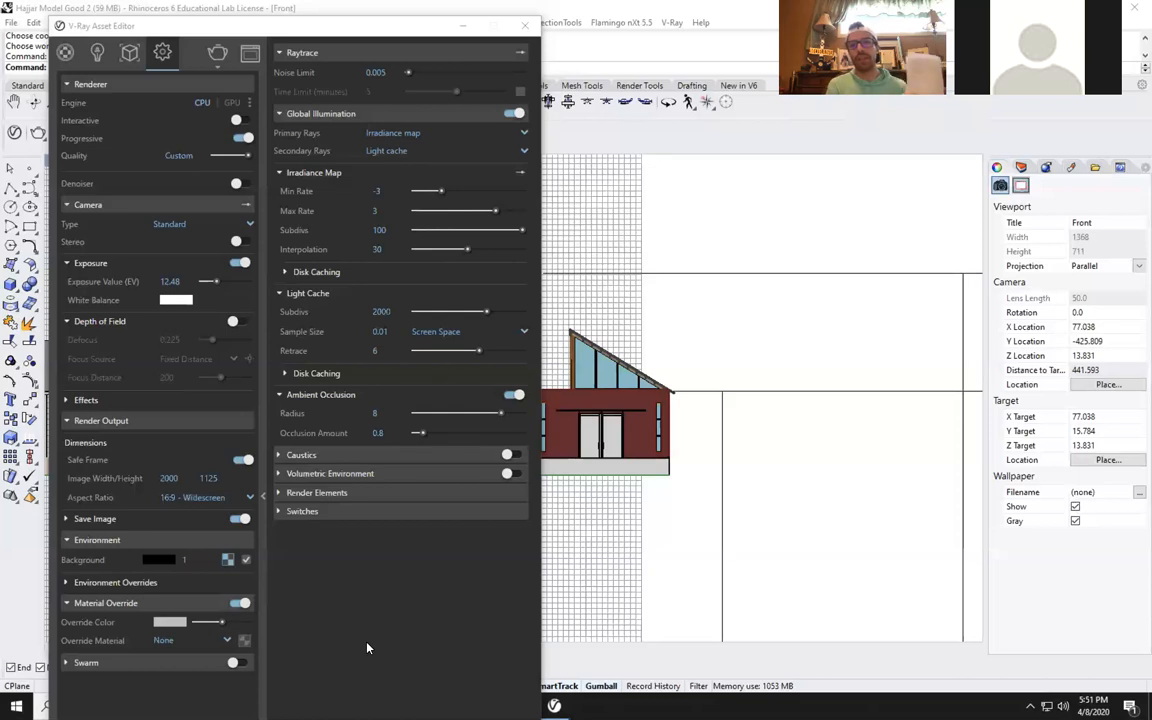
Minimize Rhino to the desktop and launch Google Chrome.
mouse_move(328, 22)
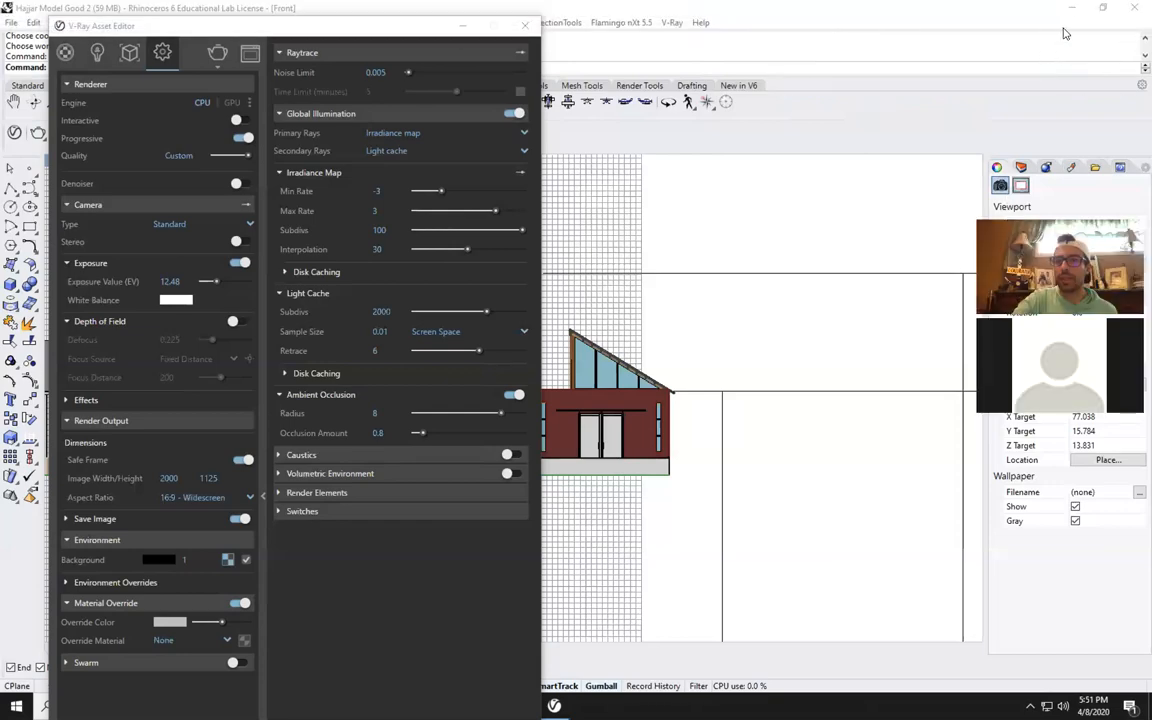
click(1073, 12)
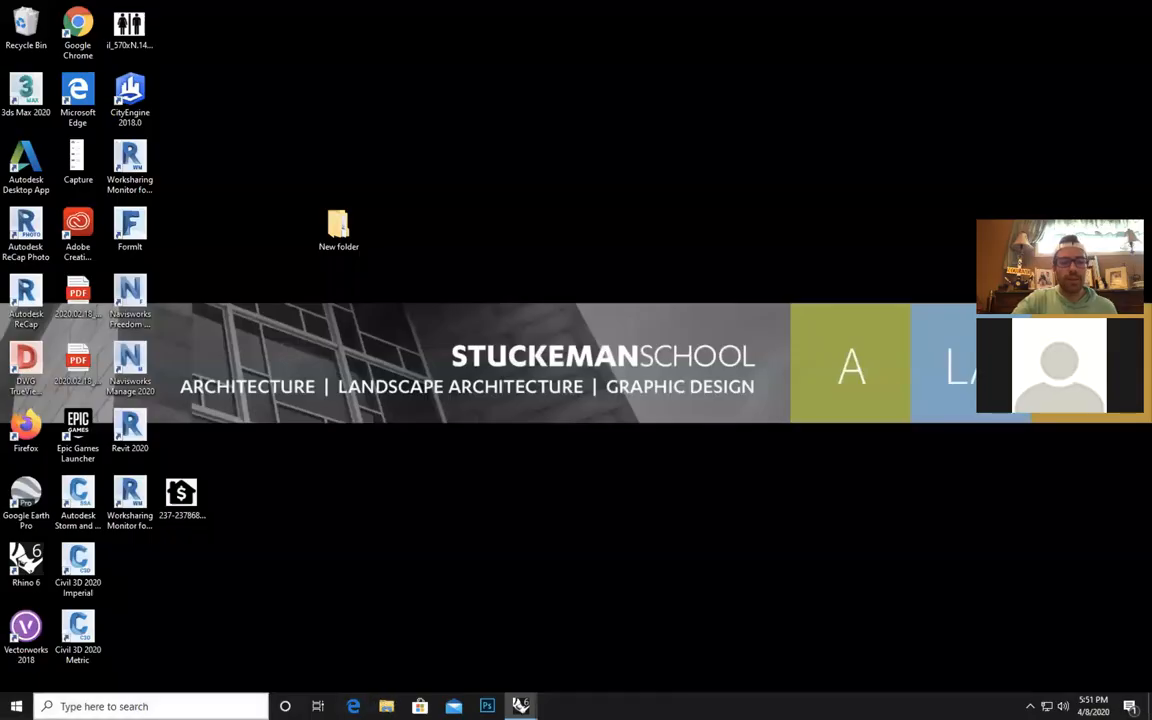
key(super)
text(chro)
key(Return)
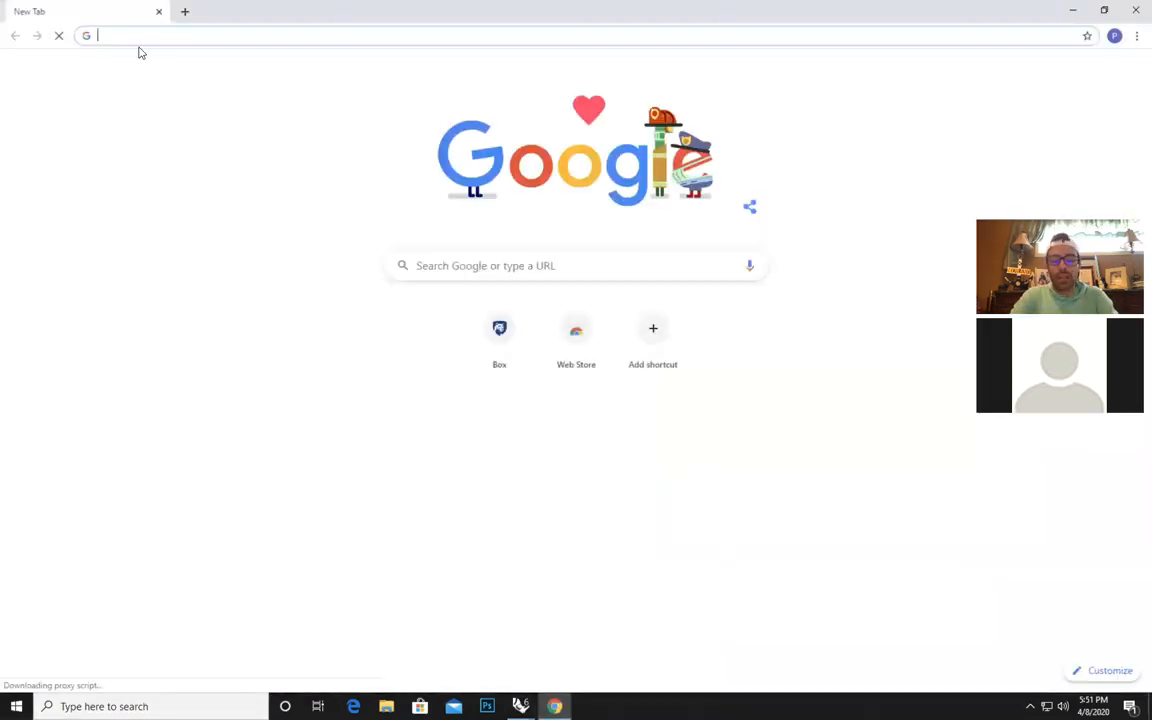
Open flyingarchitecture.com, allow all cookies, and display the site's Materials categories.
text(flying)
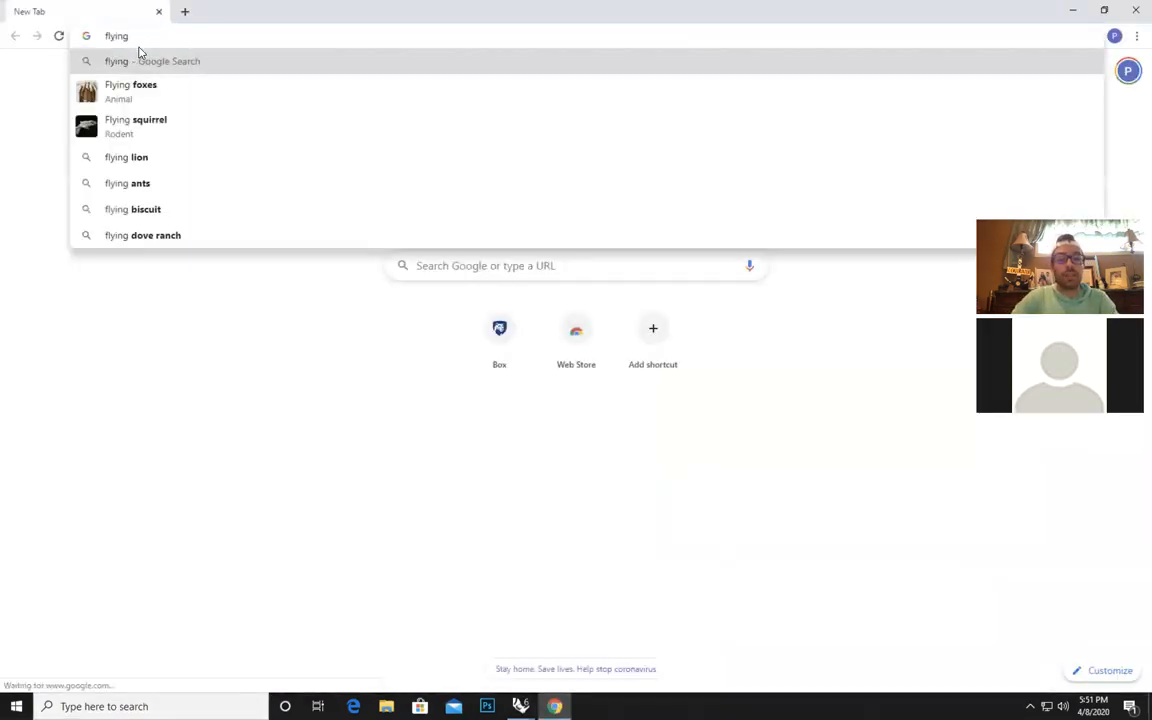
text(arch)
key(Return)
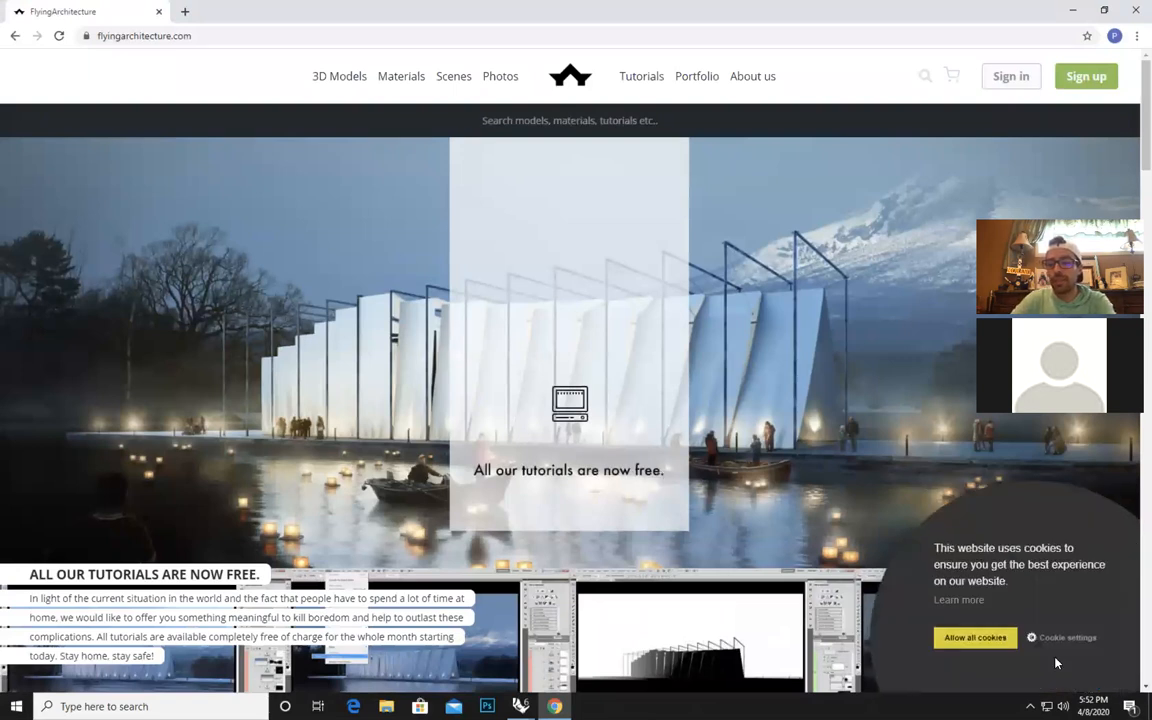
click(975, 637)
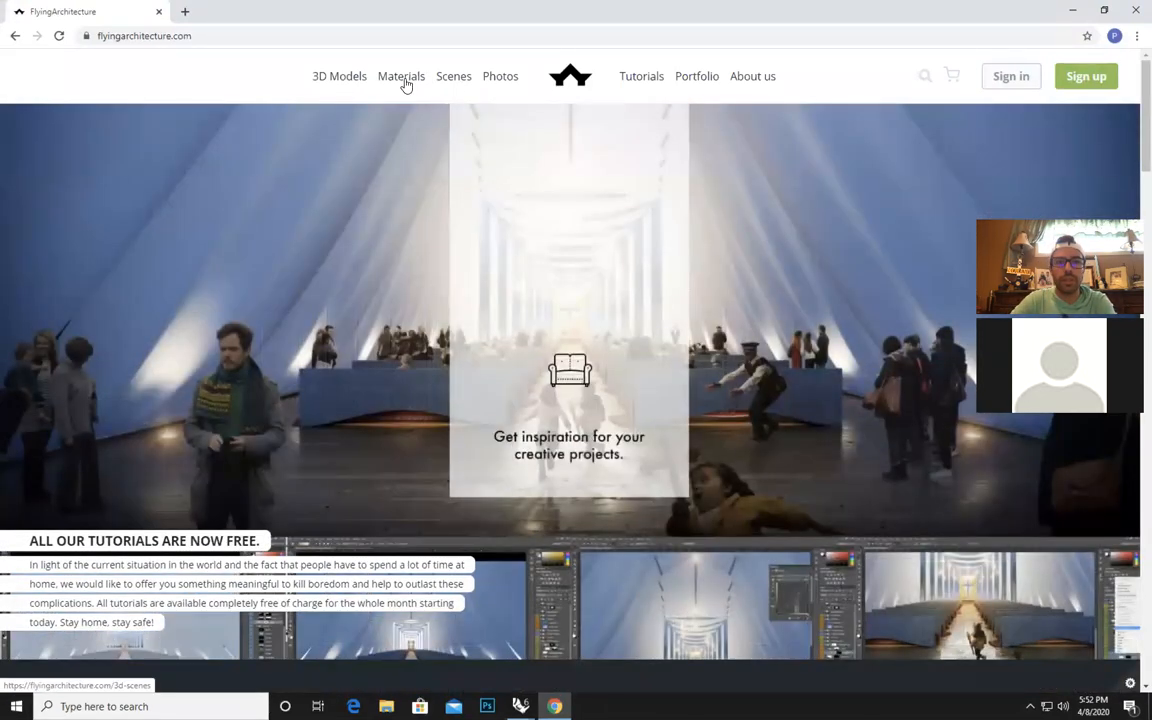
mouse_move(405, 85)
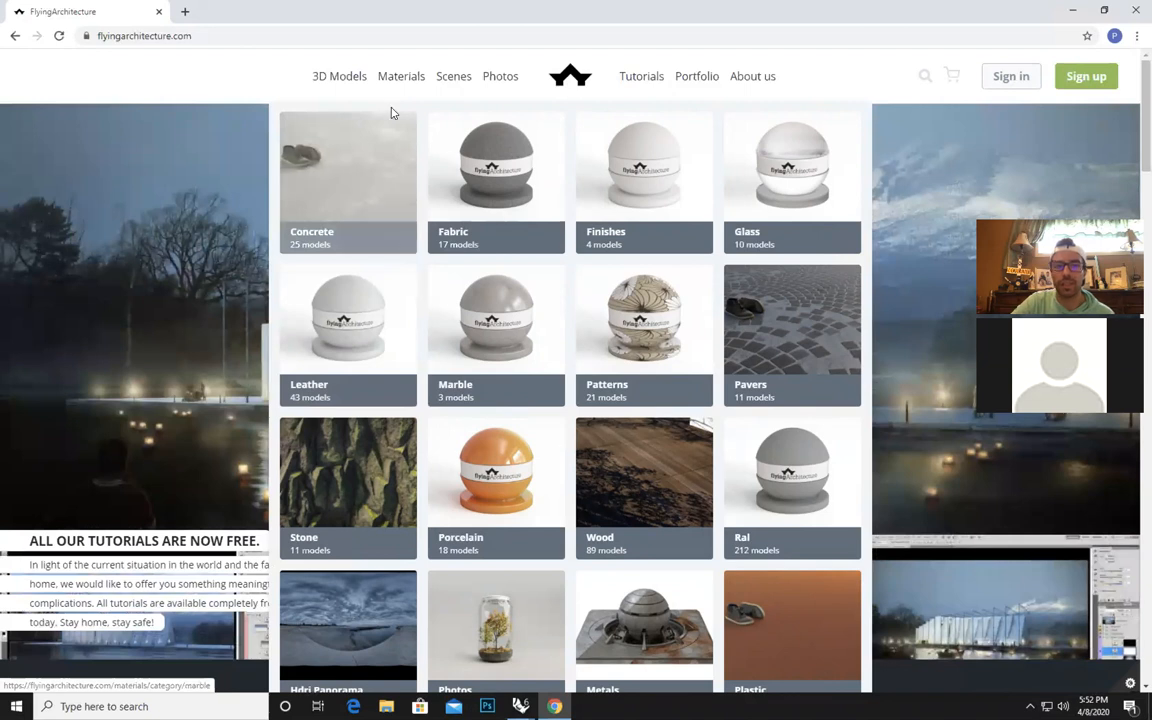
Search Google for "v ray materials" in a new browser tab and open the Vismats.com result.
click(184, 11)
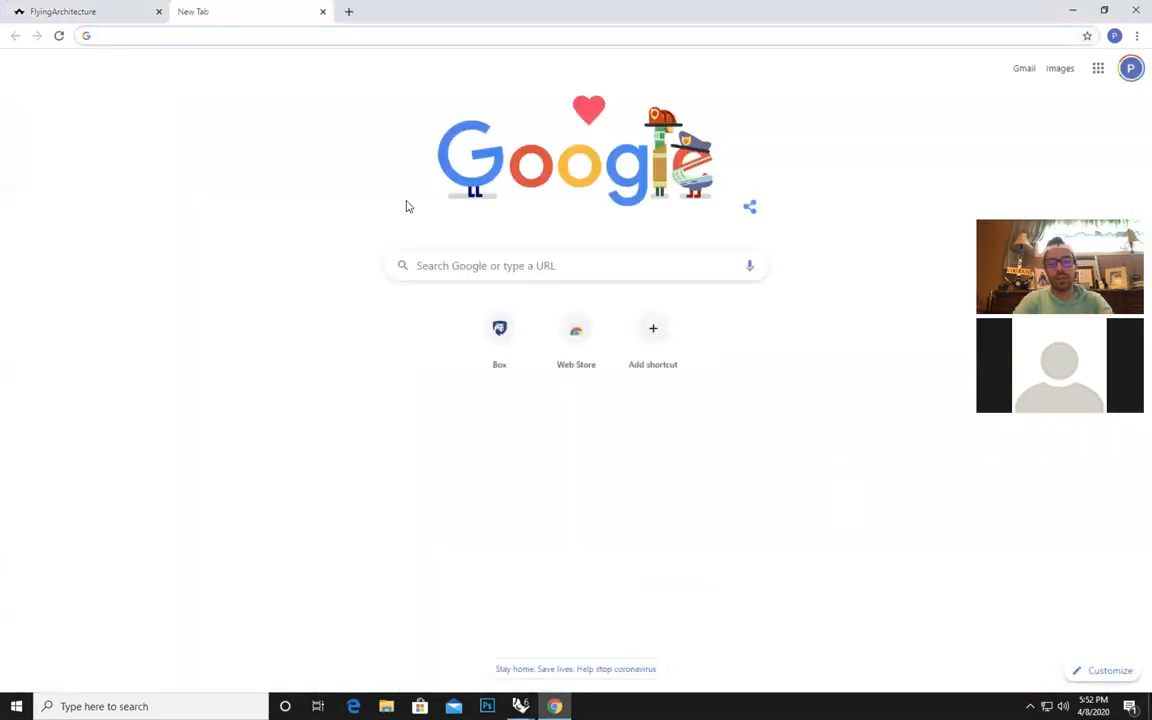
text(v ray)
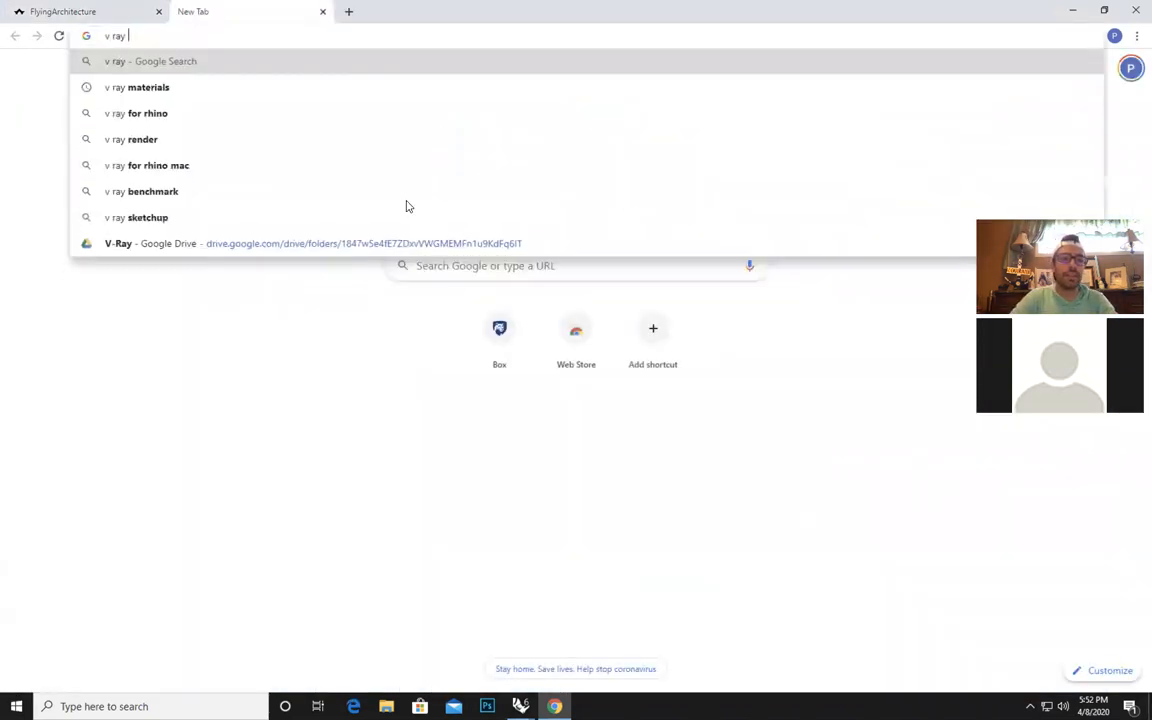
key(Down)
key(Return)
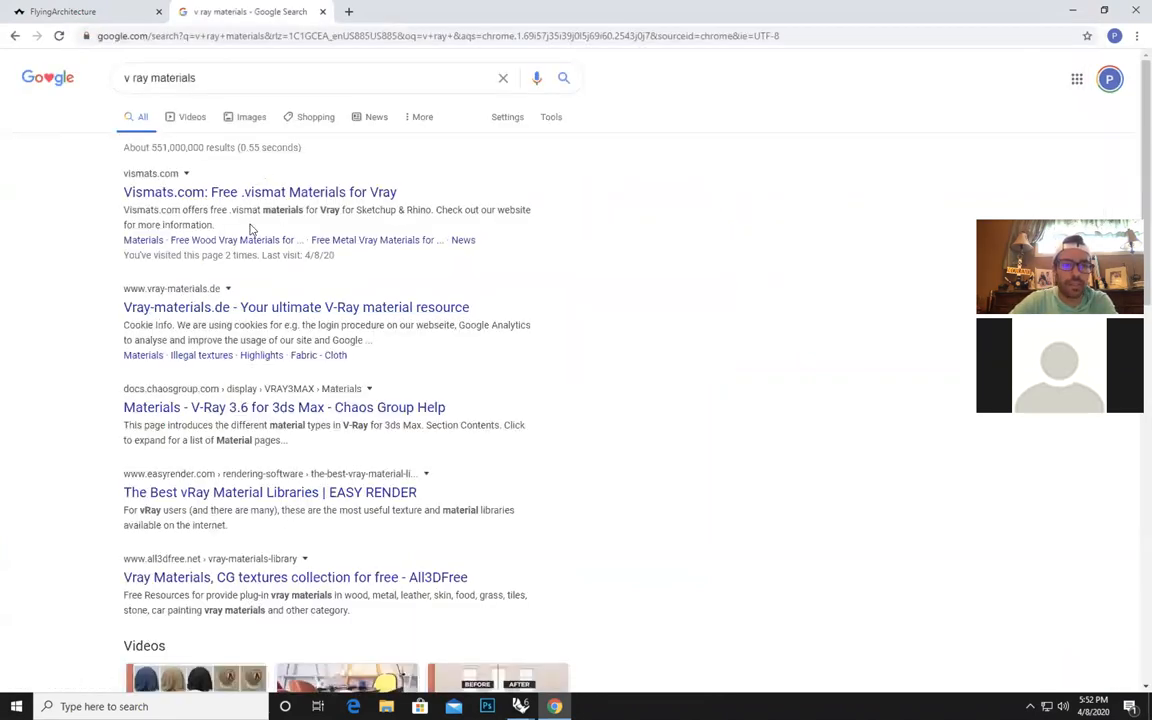
click(195, 193)
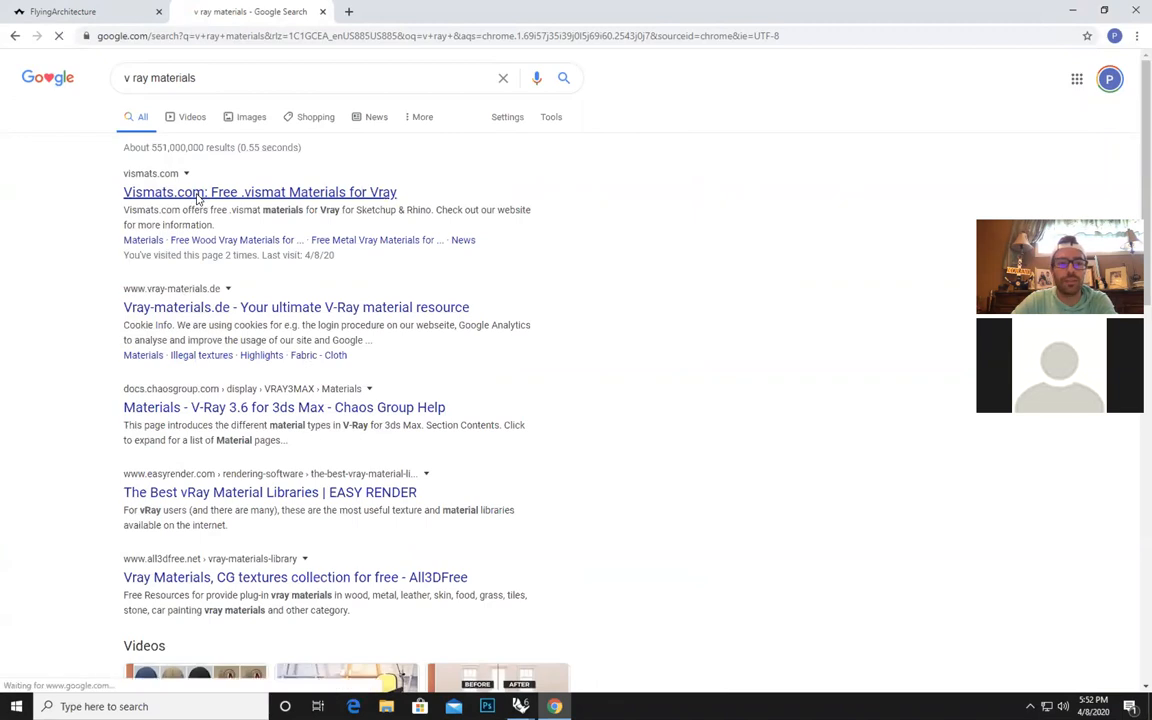
Browse the free V-Ray material categories on the Vismats Materials page, then go back to the site's home page.
click(548, 64)
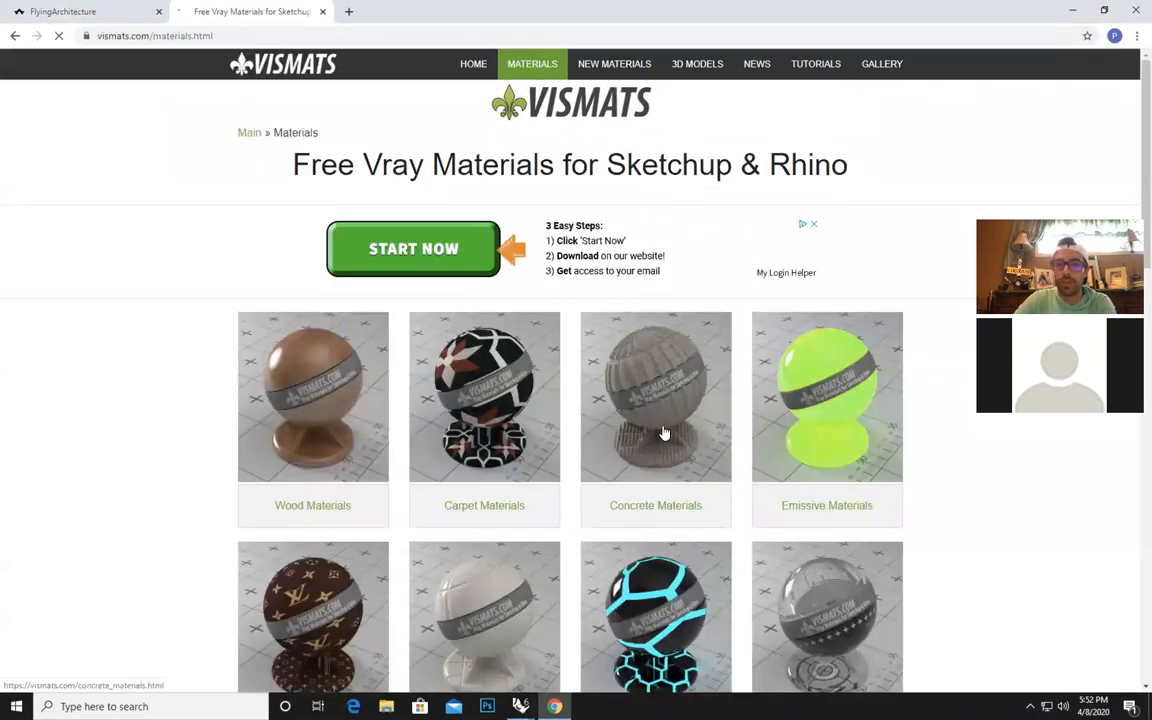
scroll(664, 432, down, 9)
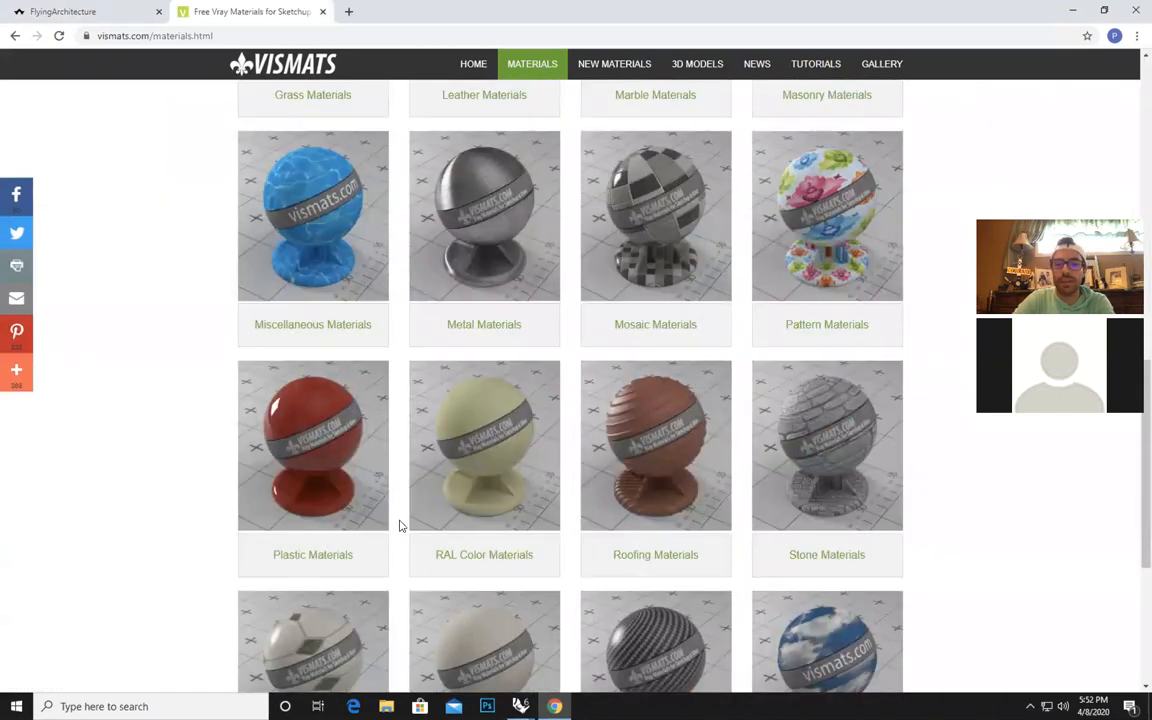
scroll(399, 525, down, 2)
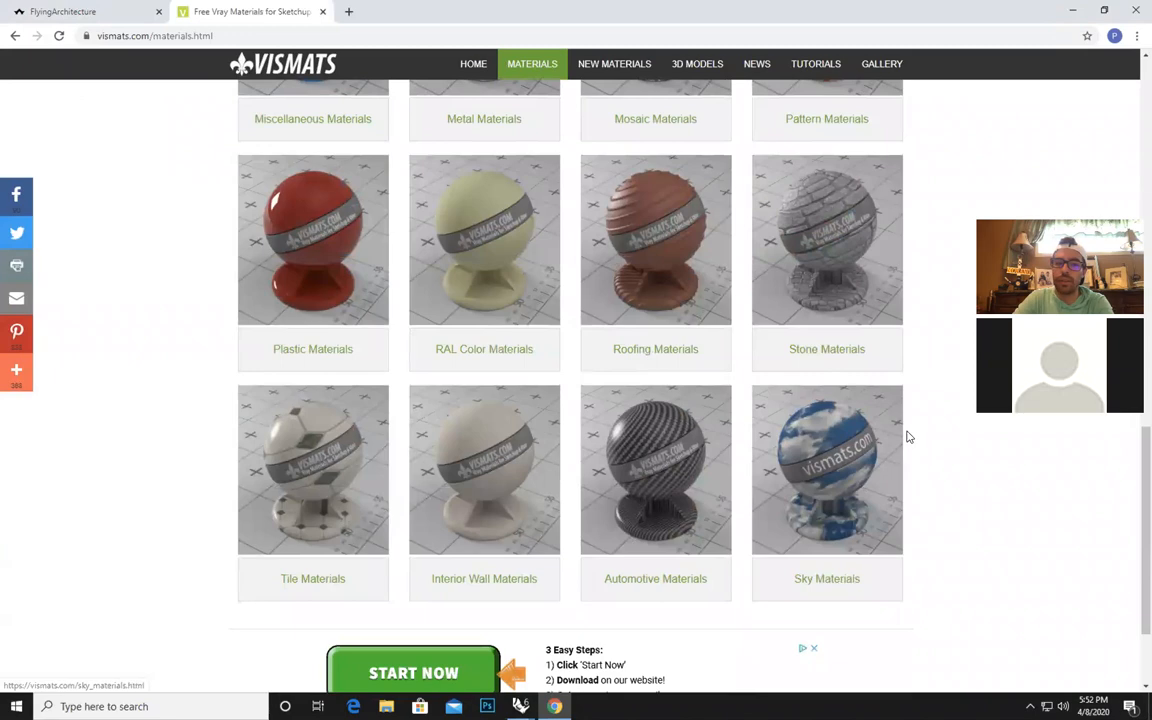
scroll(905, 437, up, 5)
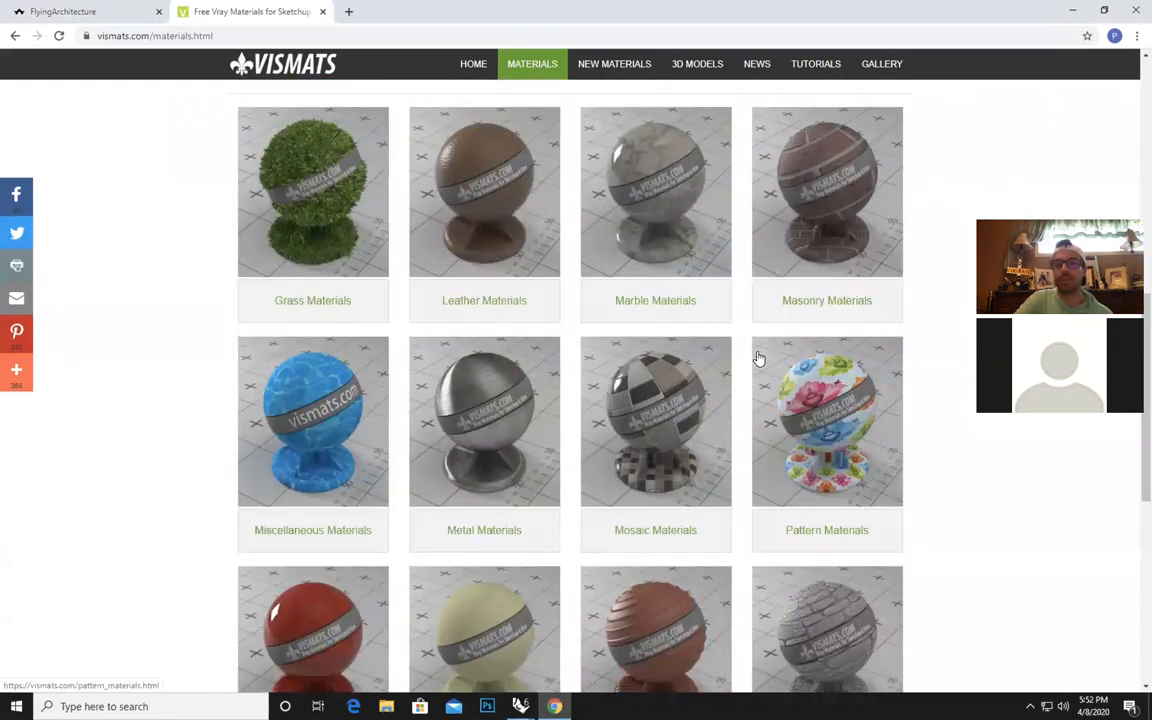
scroll(758, 360, up, 1)
scroll(710, 380, up, 5)
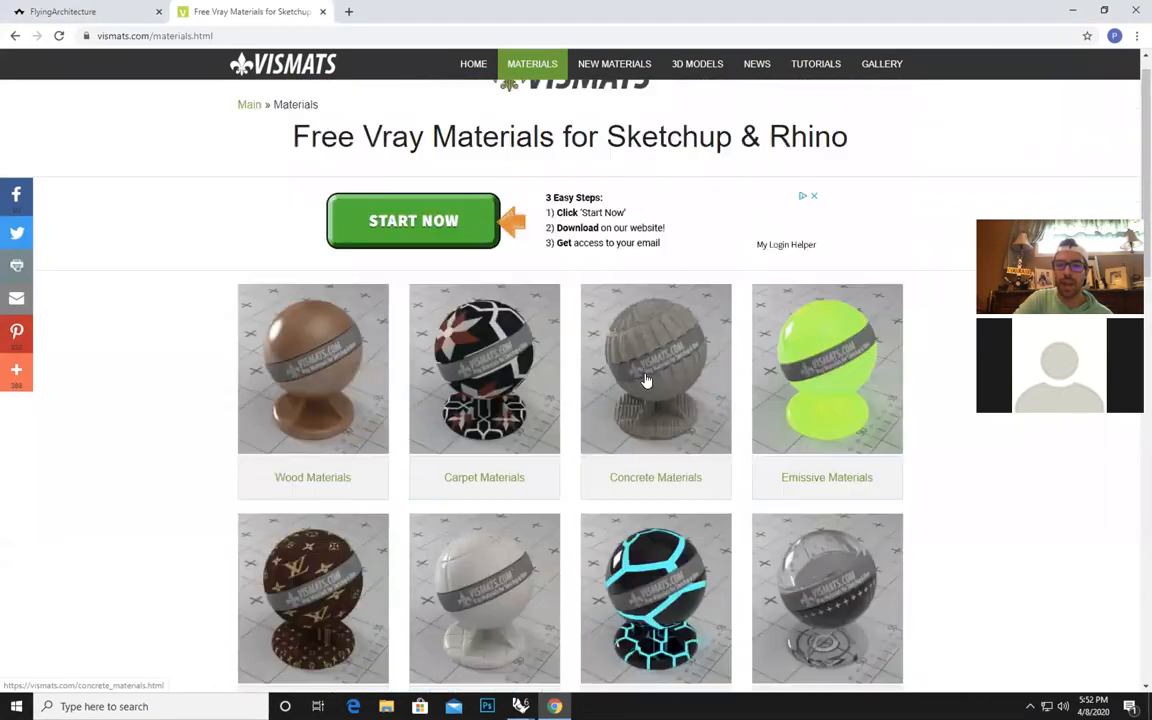
click(16, 36)
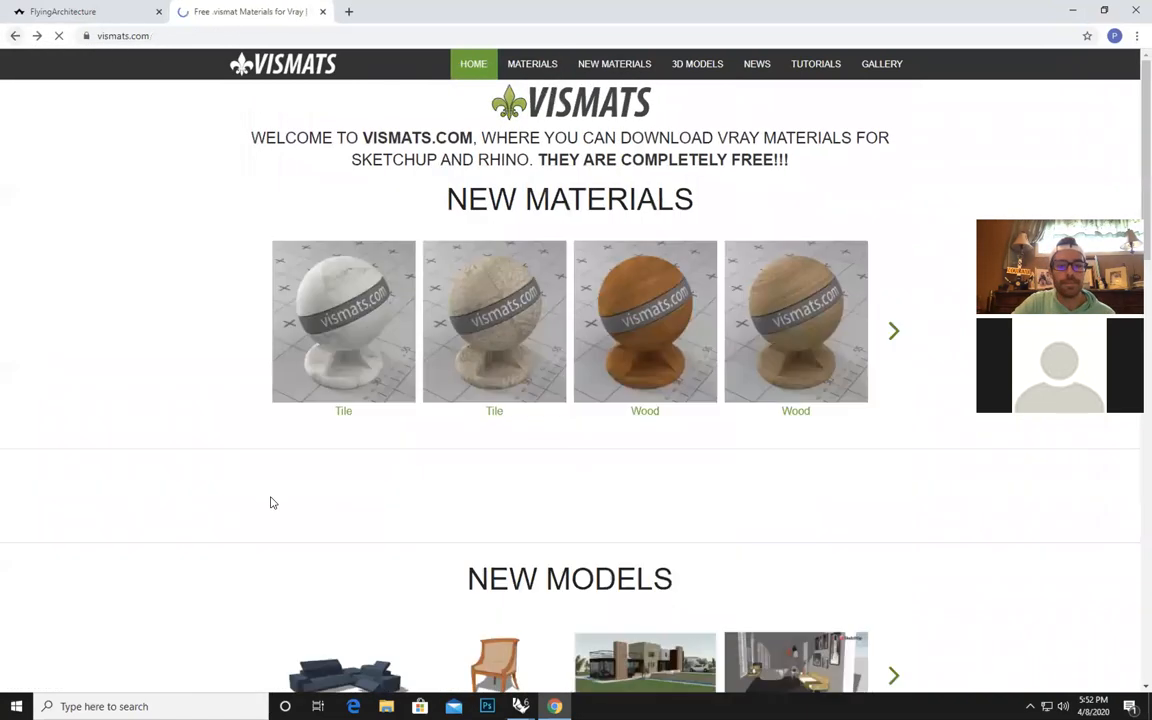